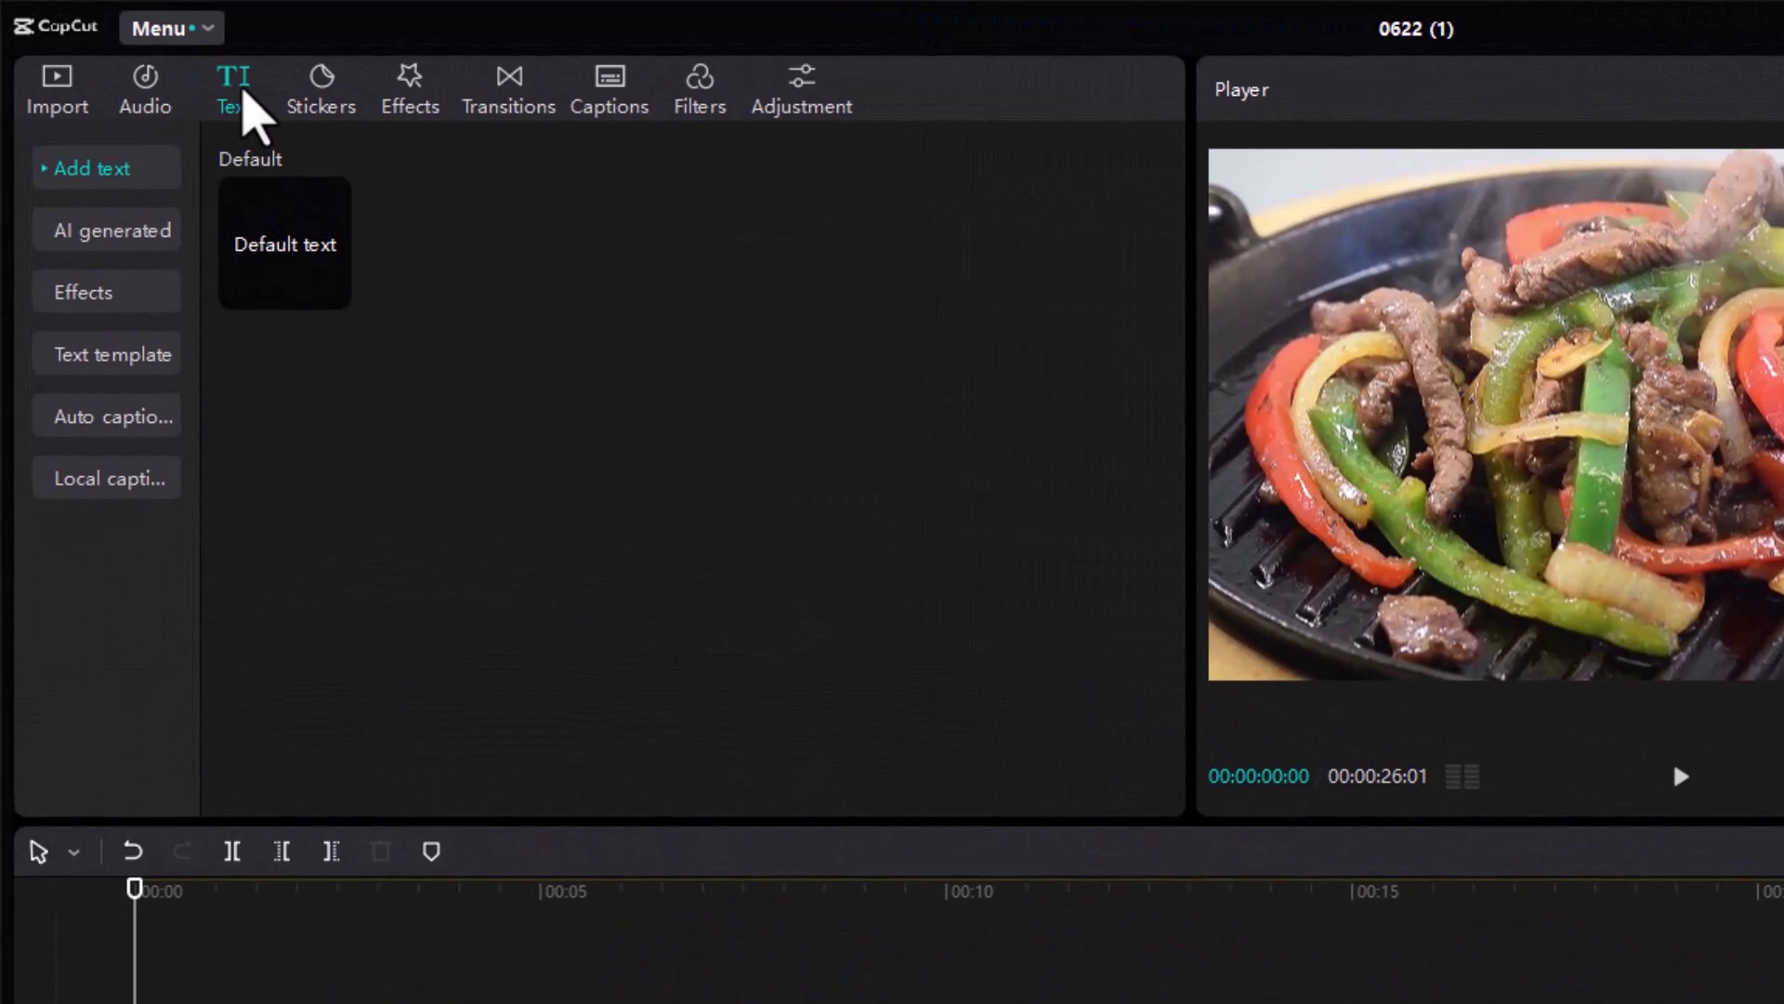
# Browse the styled text effect presets, expanding and collapsing their categories.
pyautogui.click(230, 82)
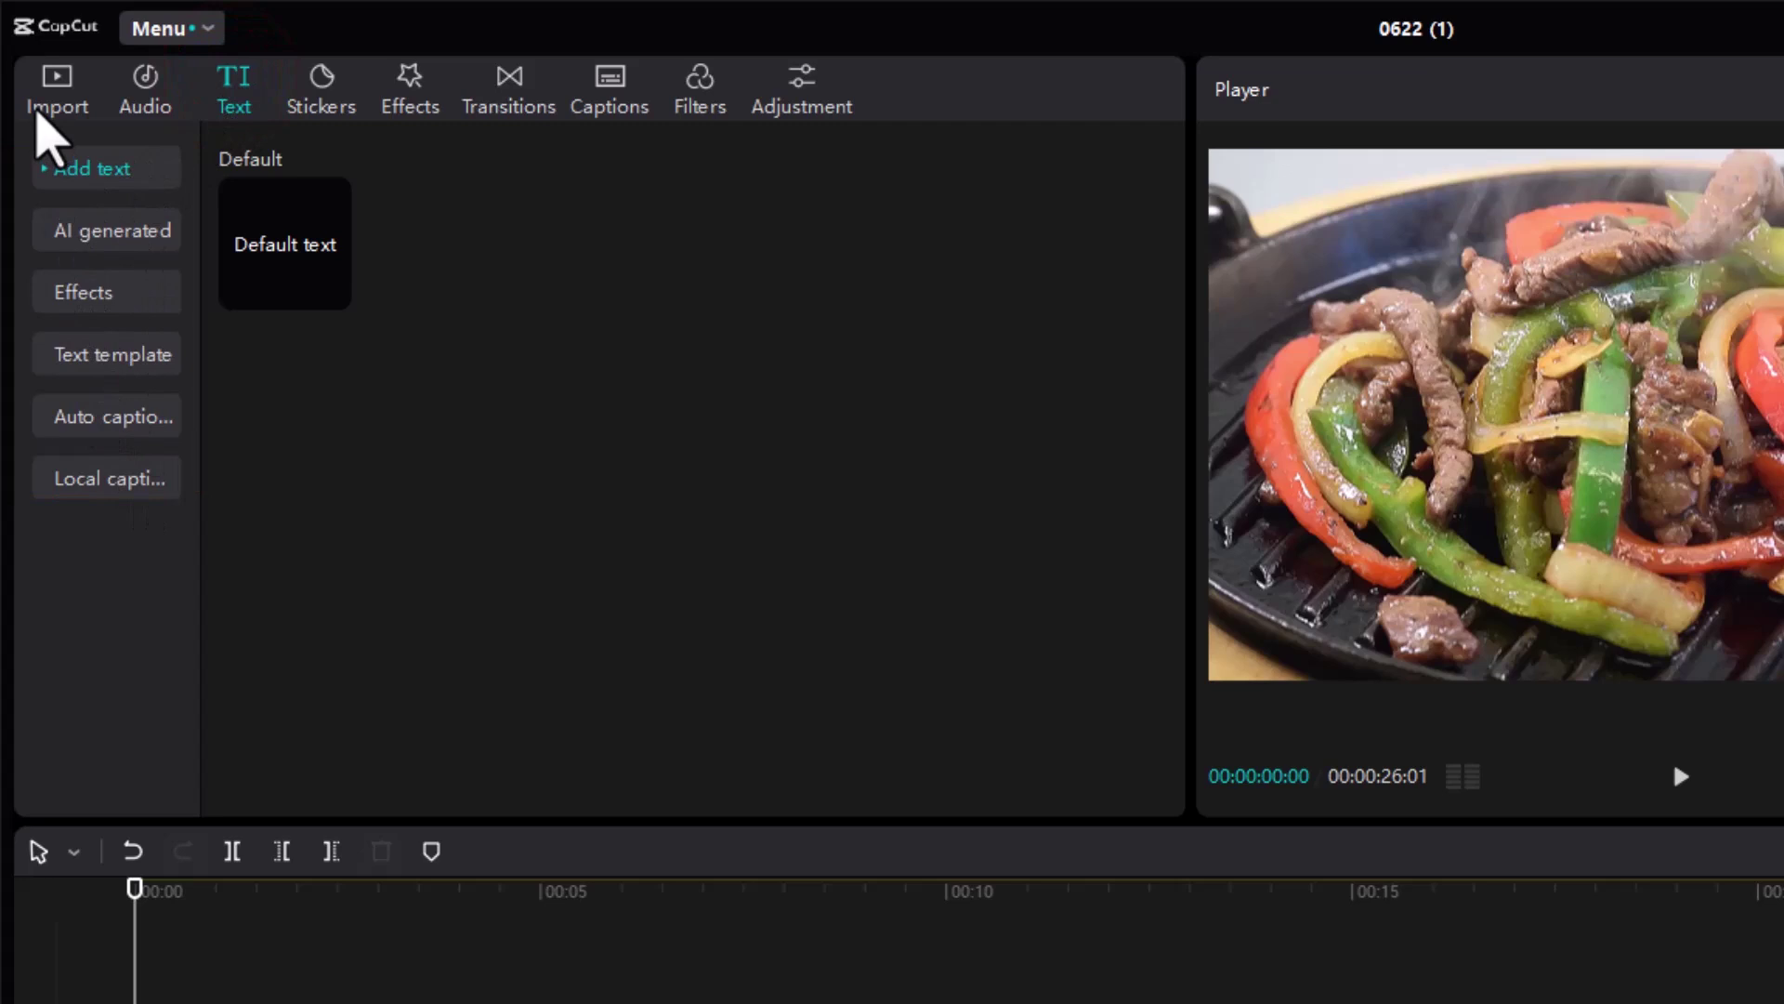
pyautogui.moveTo(331, 263)
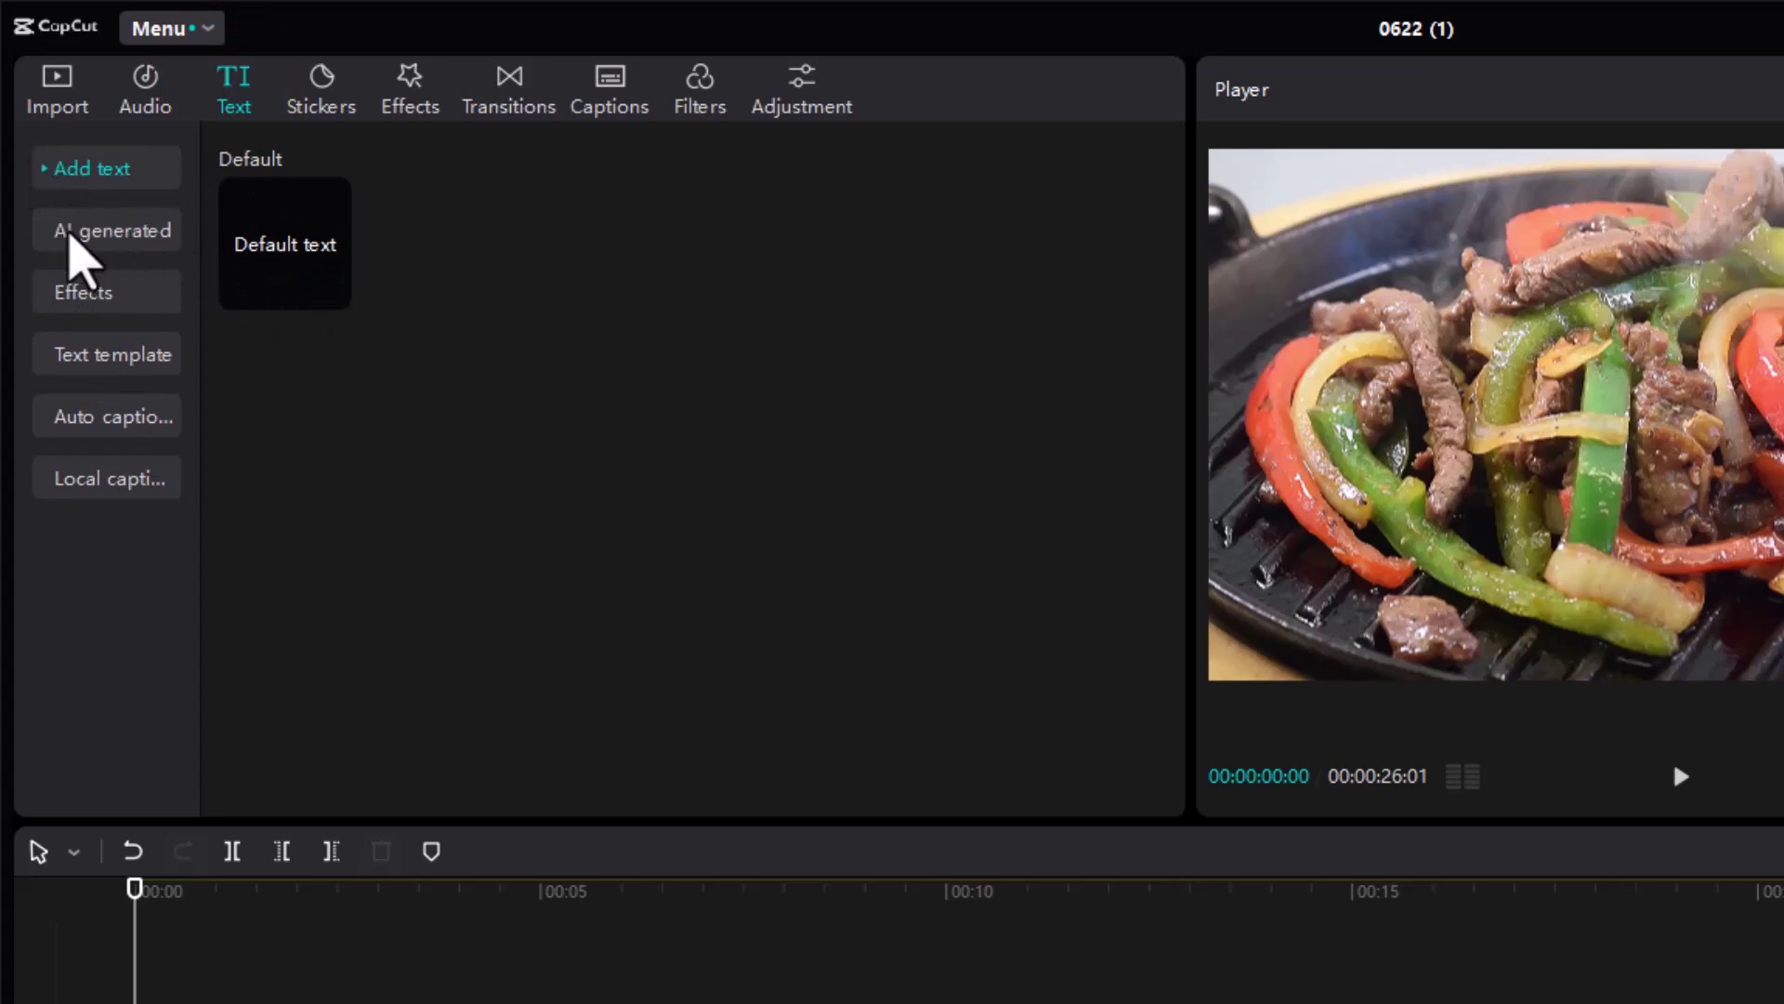
pyautogui.click(72, 297)
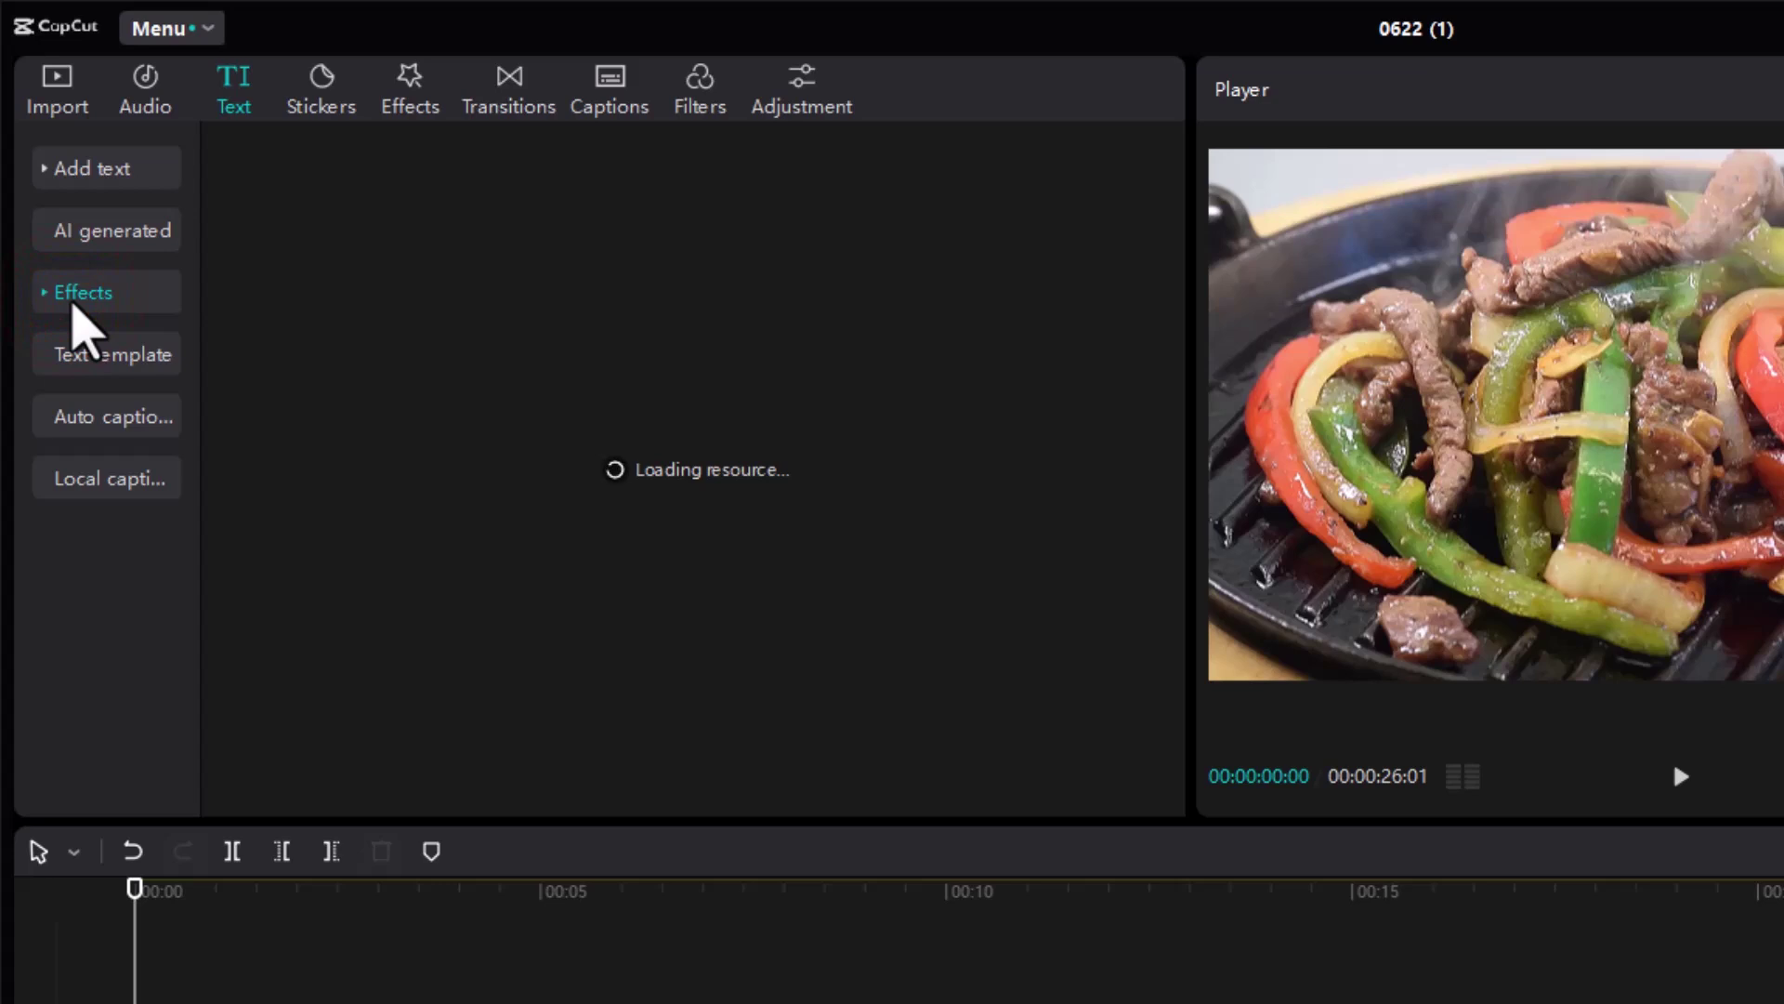
pyautogui.click(42, 294)
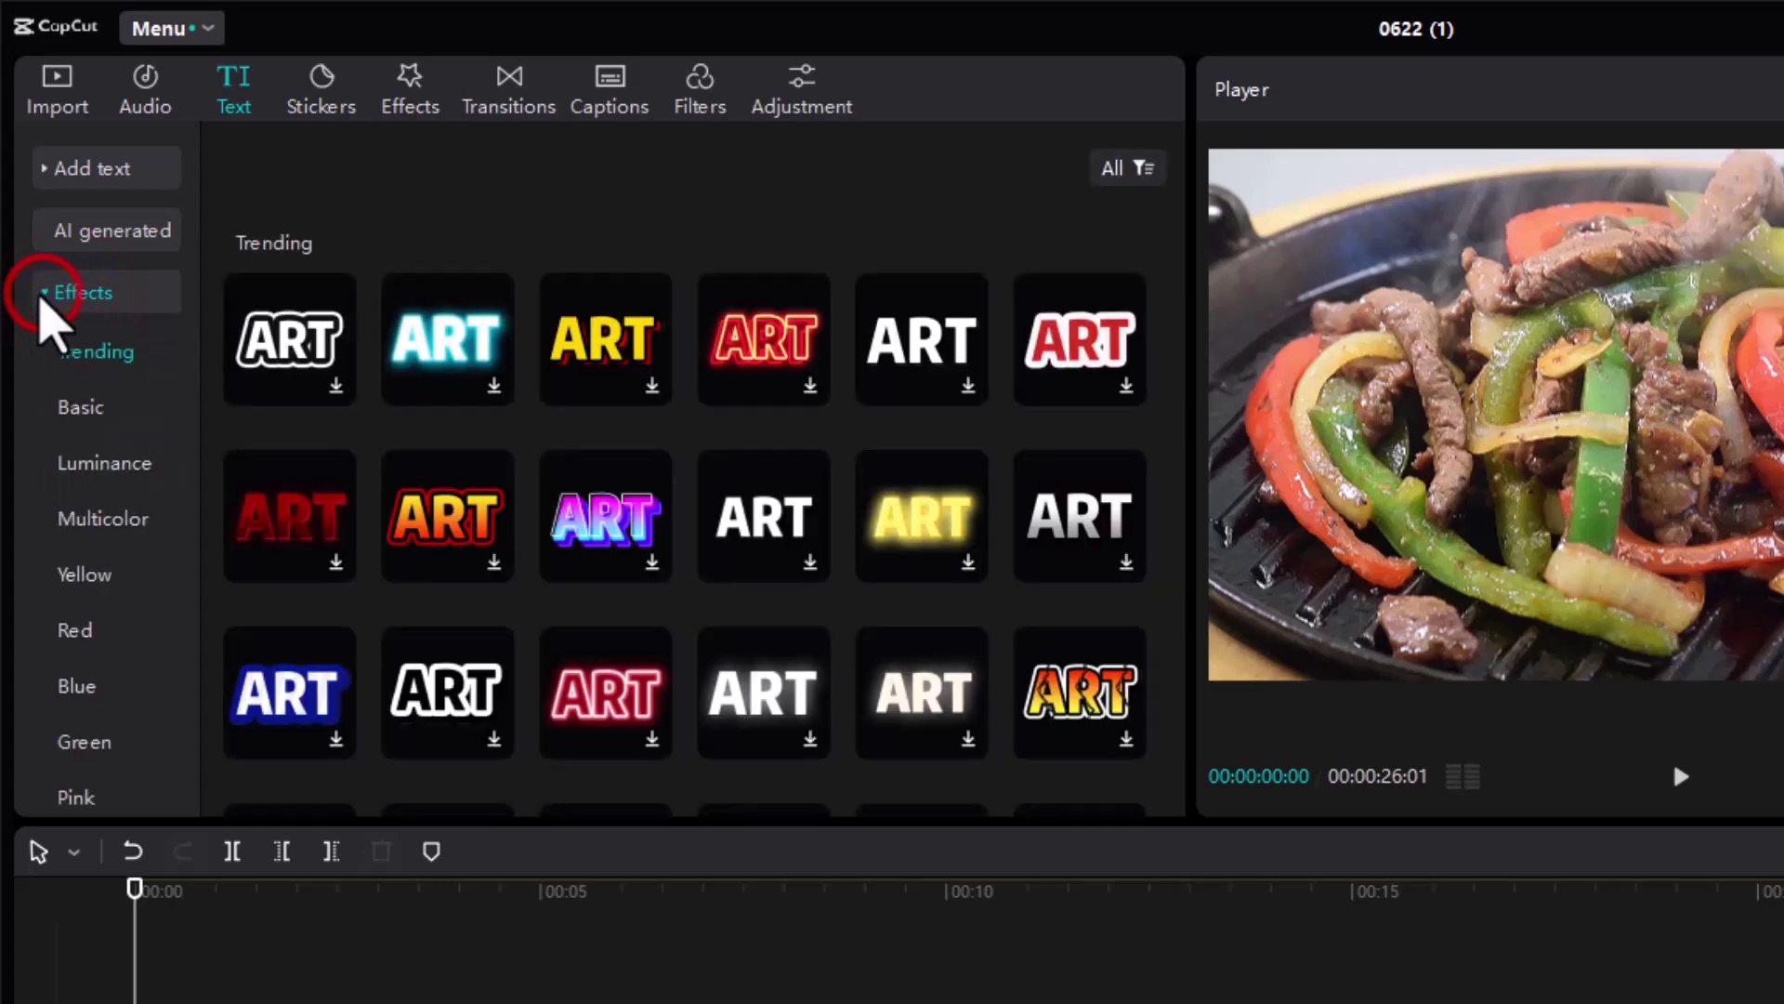
pyautogui.scroll(-3, 114, 385)
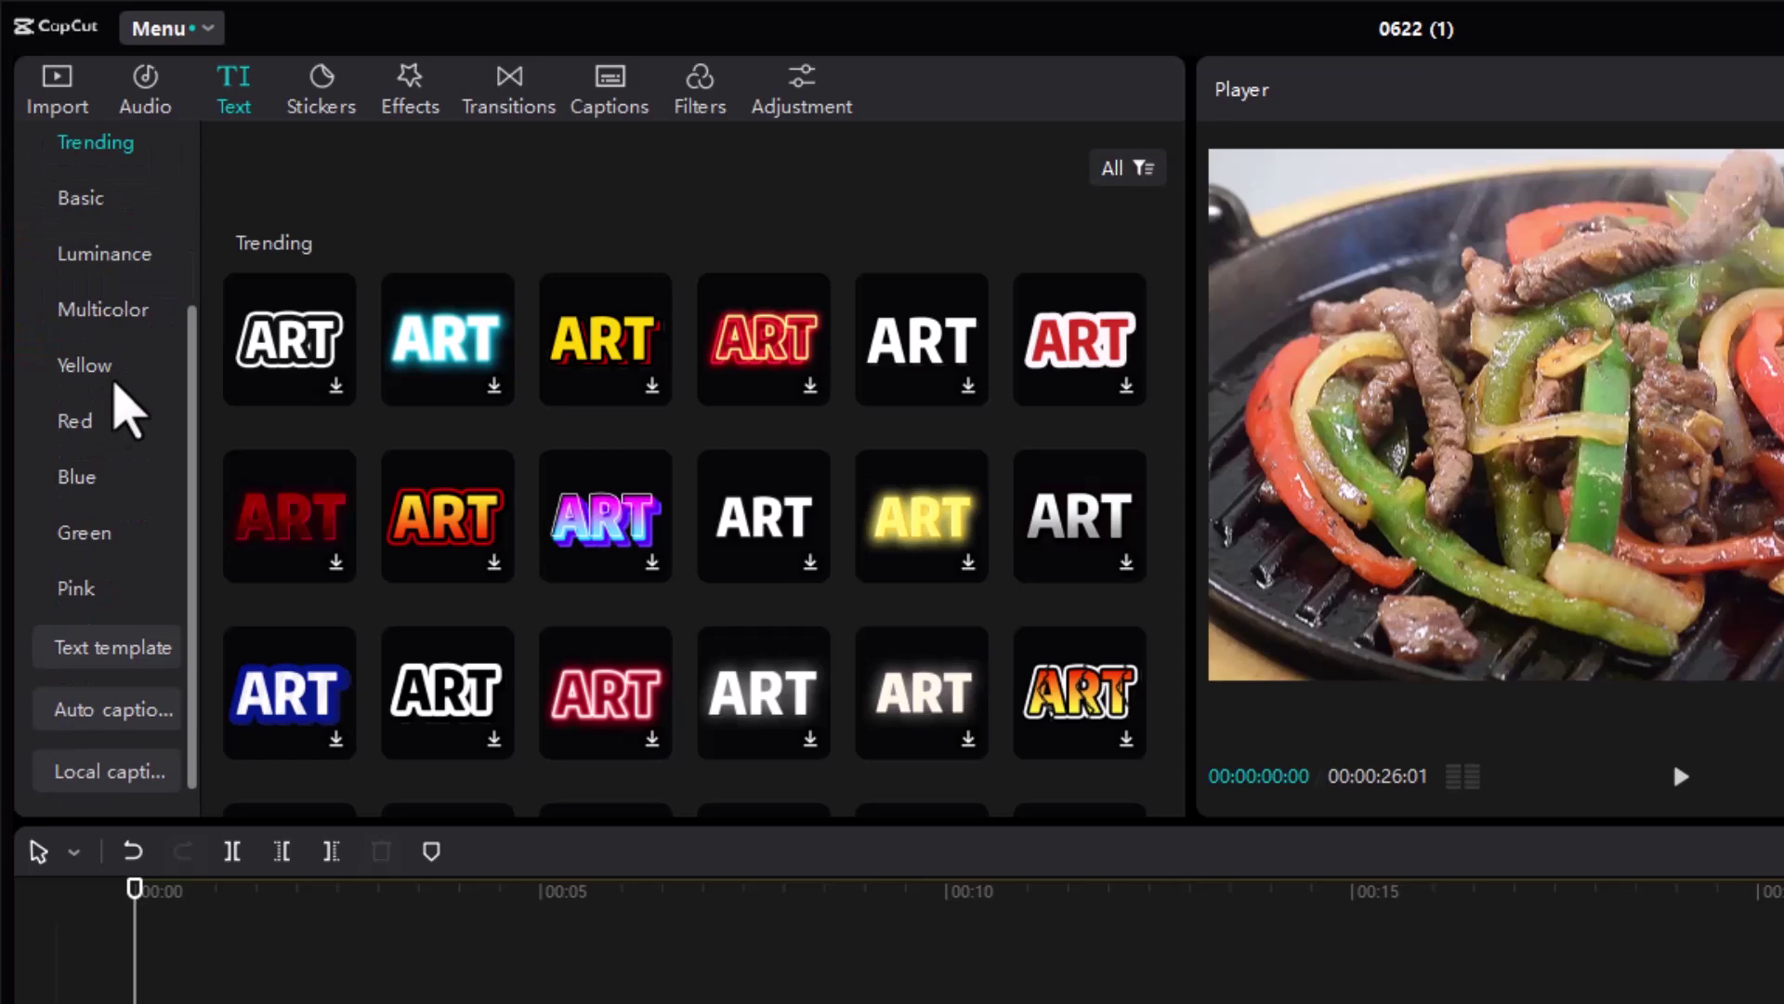
pyautogui.scroll(3, 128, 400)
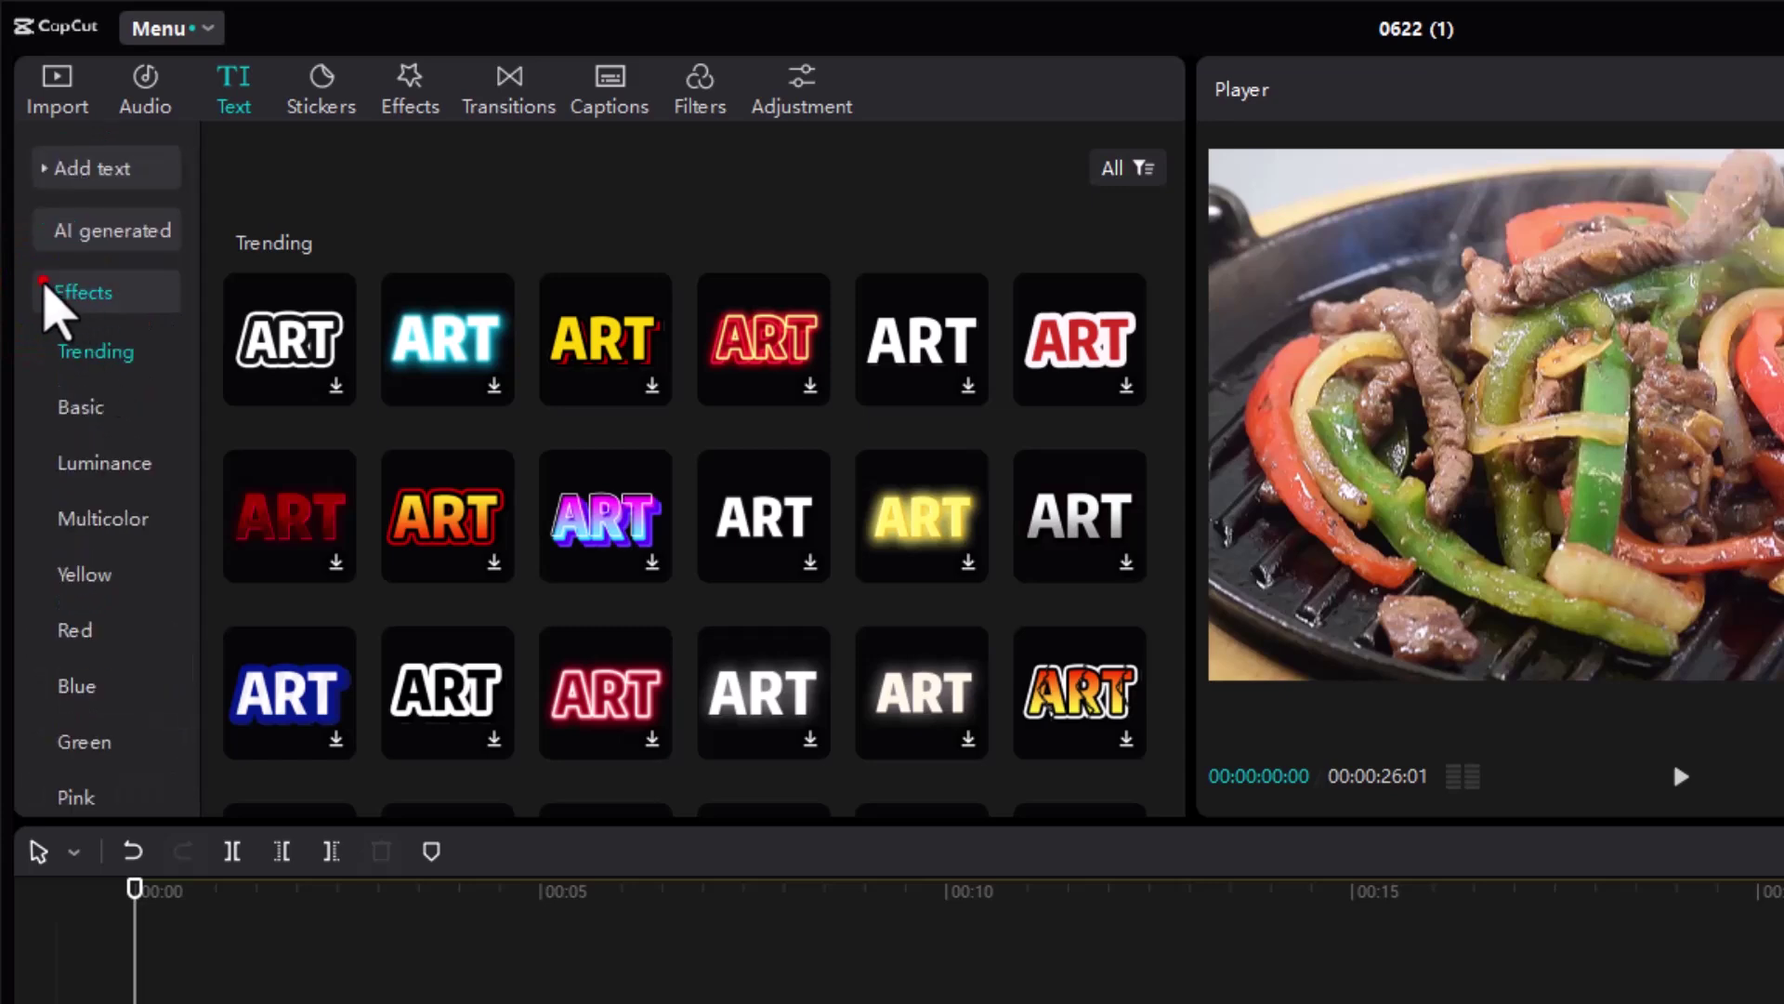
pyautogui.click(44, 290)
# Load the Trending text templates and browse through their categories.
pyautogui.click(58, 354)
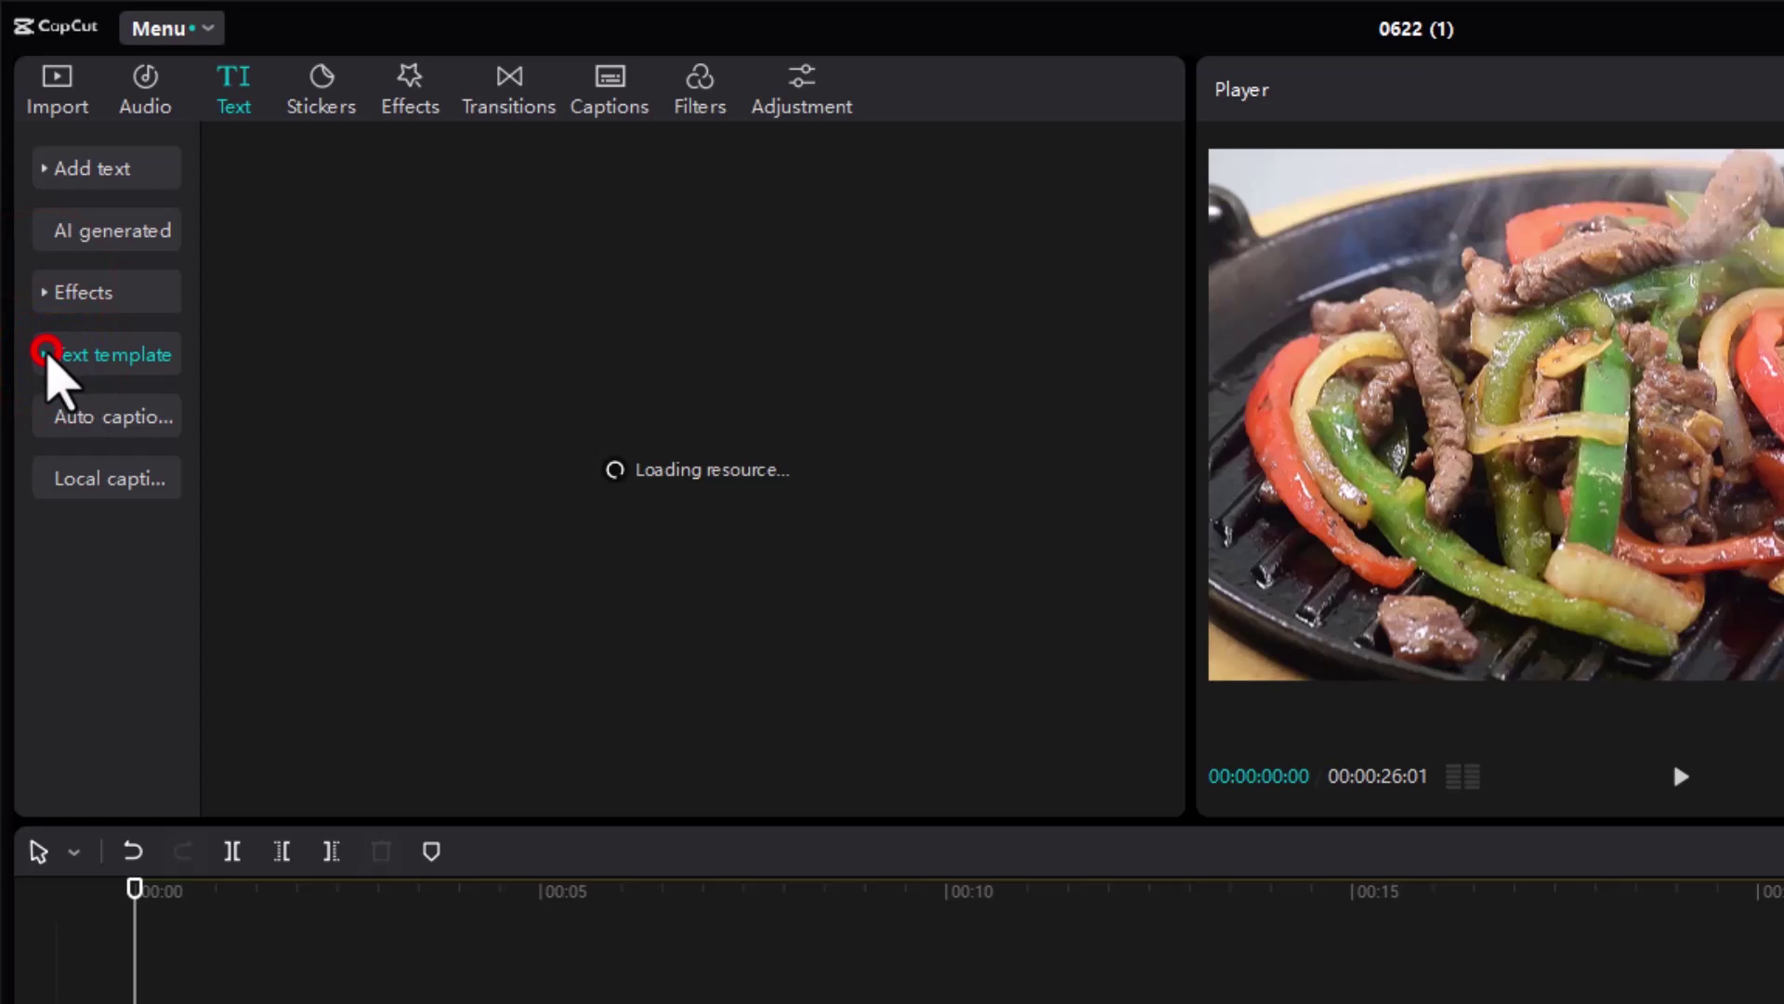
pyautogui.click(46, 353)
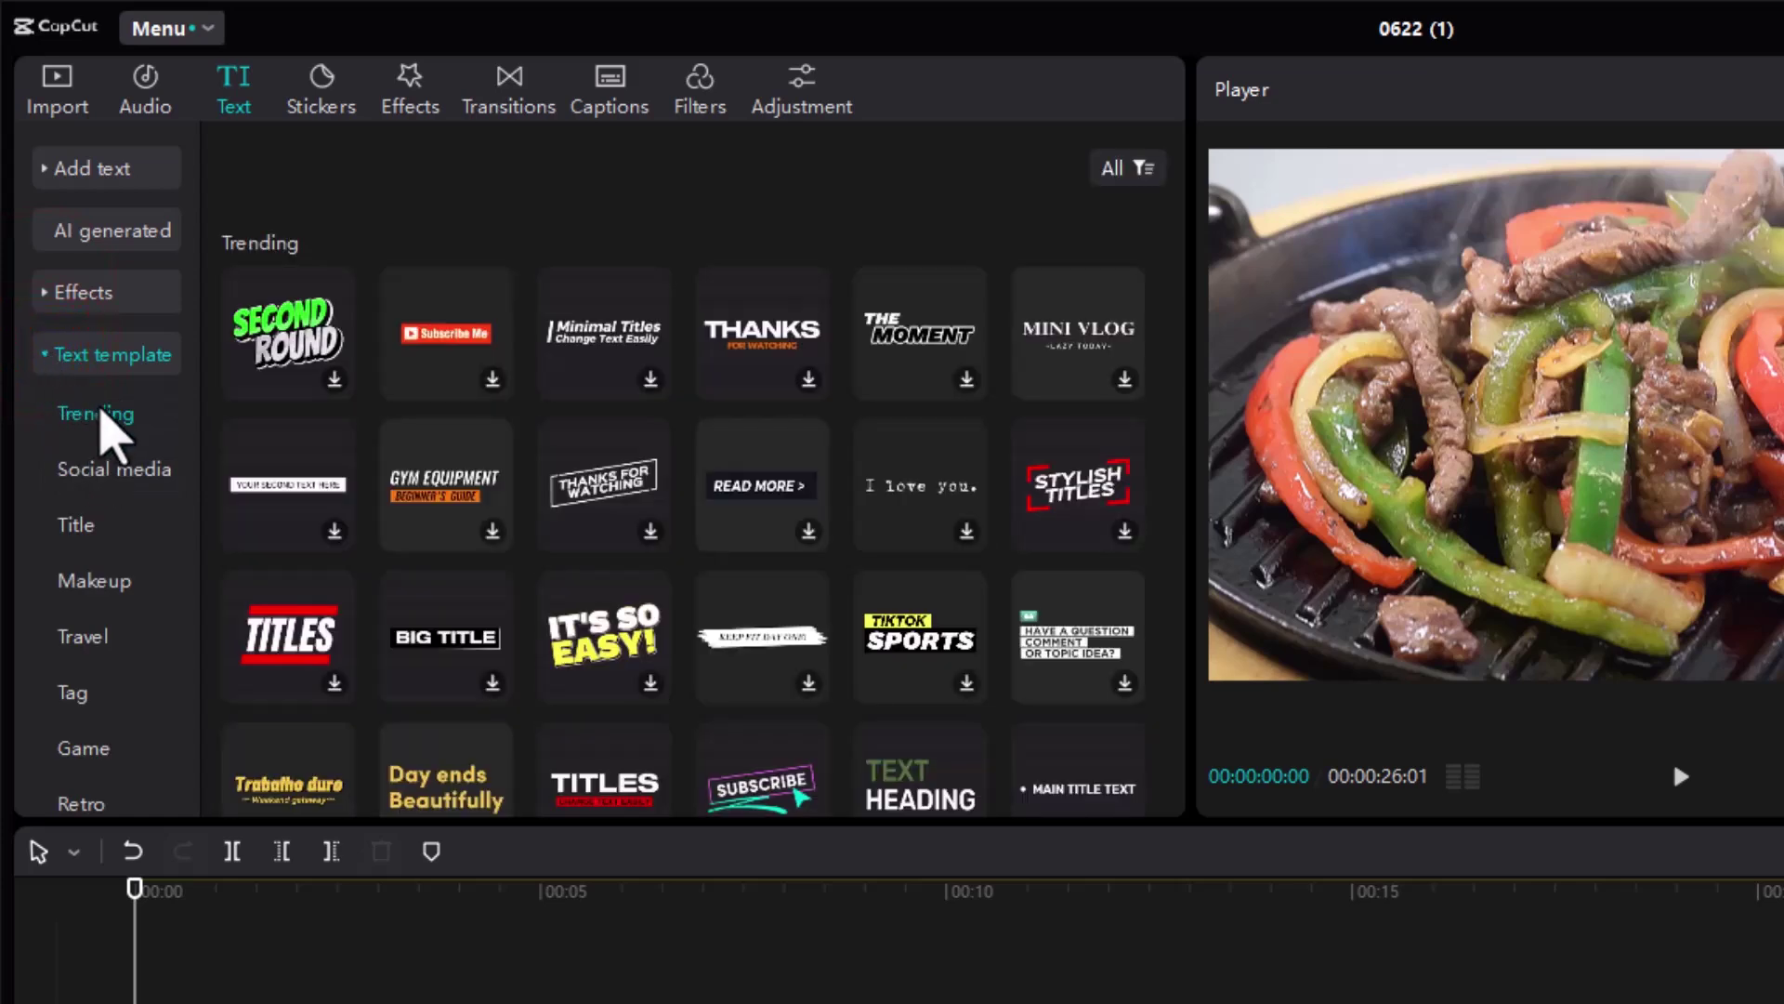
pyautogui.scroll(-2, 112, 409)
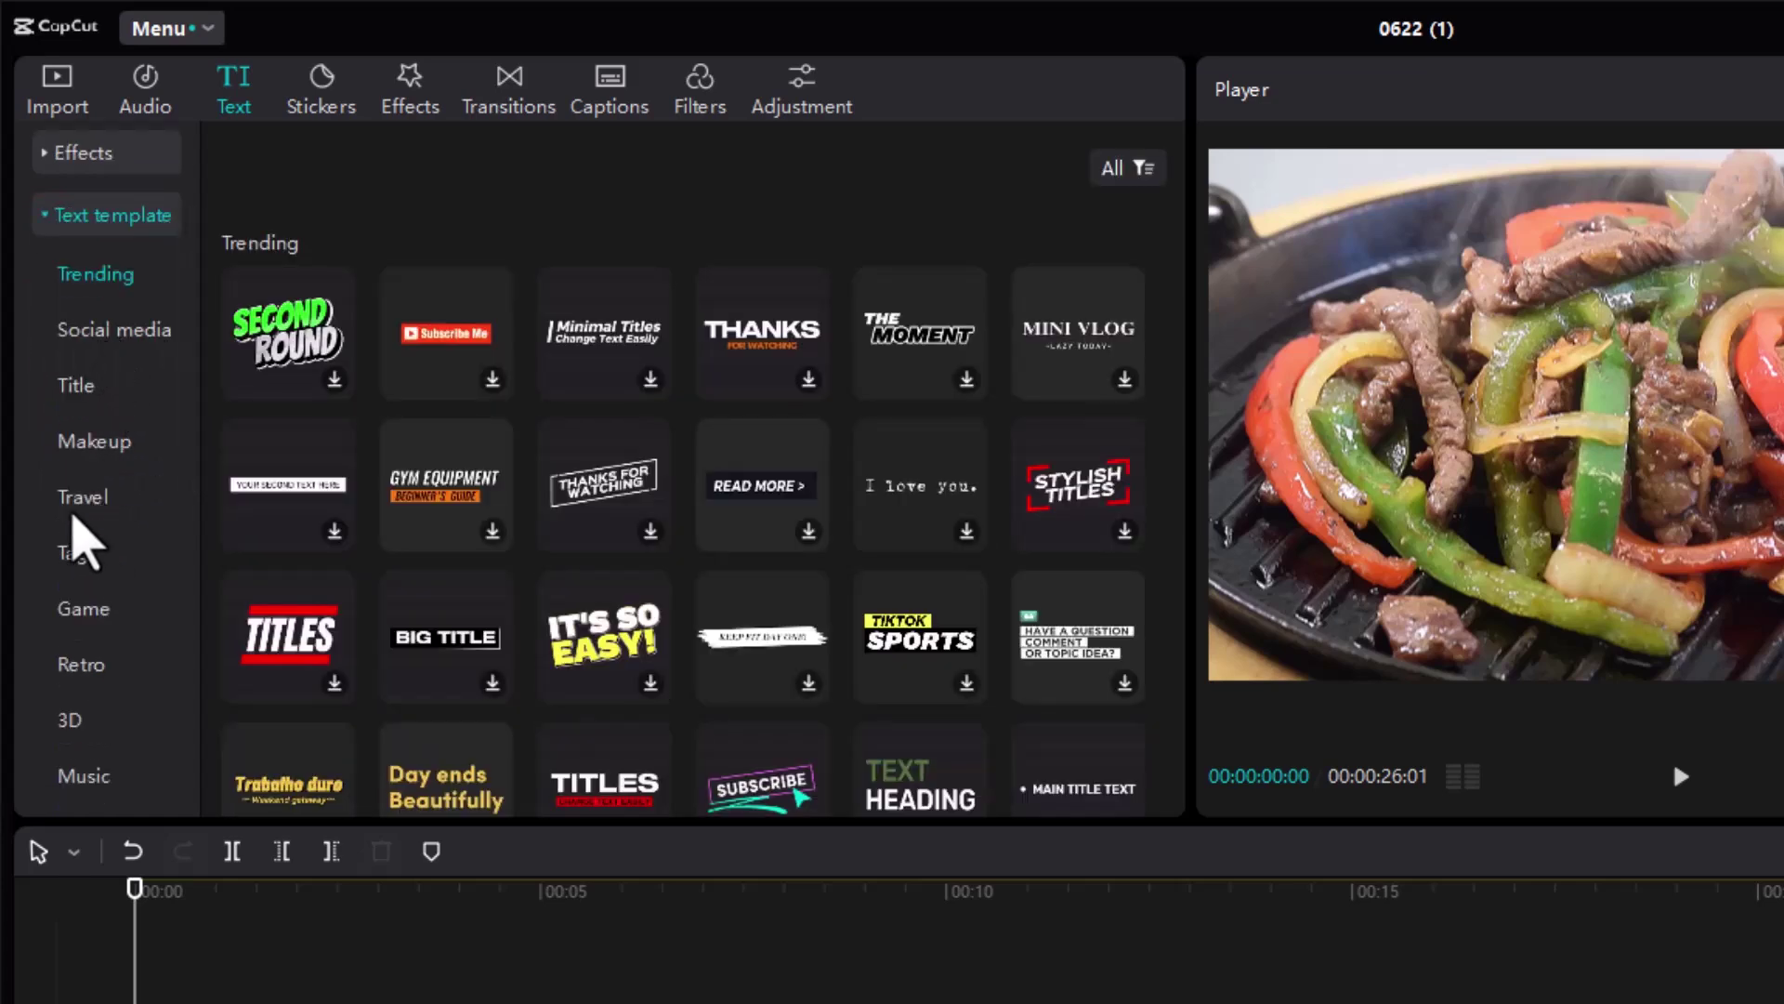
pyautogui.scroll(-3, 80, 536)
pyautogui.scroll(5, 80, 536)
pyautogui.click(49, 365)
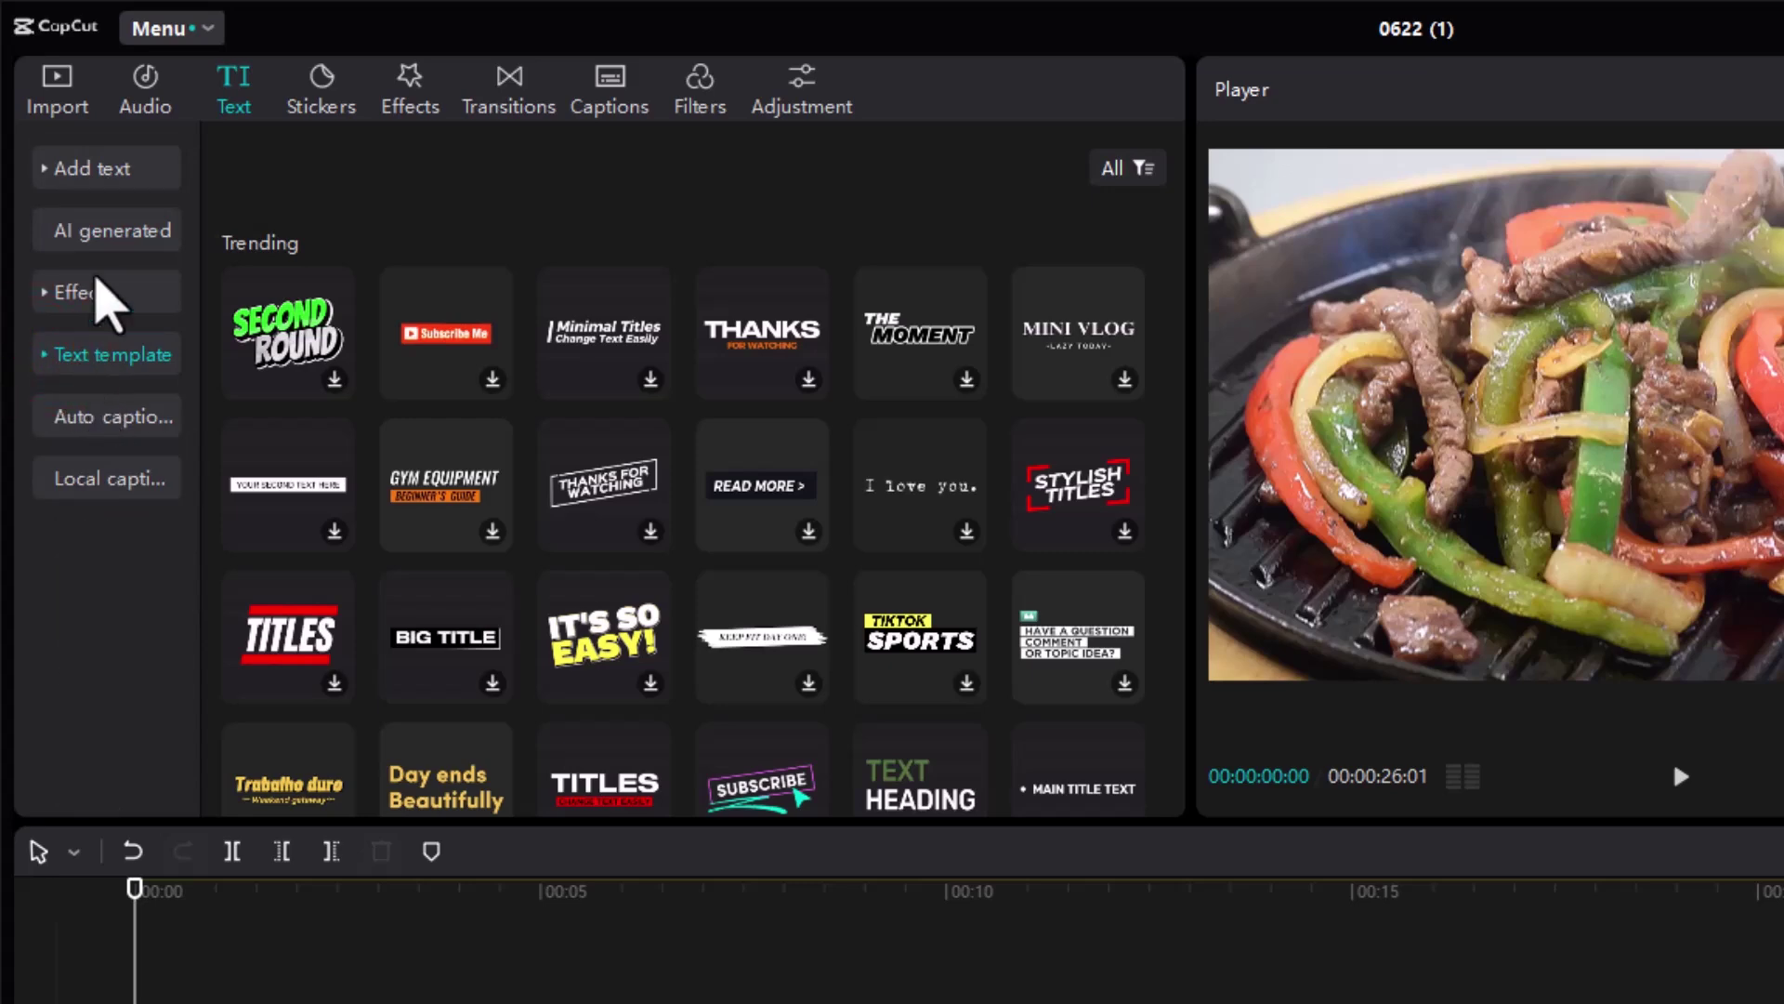
# Add a Default text clip over the fajita clip and replace its words with RECIPE.
pyautogui.click(103, 173)
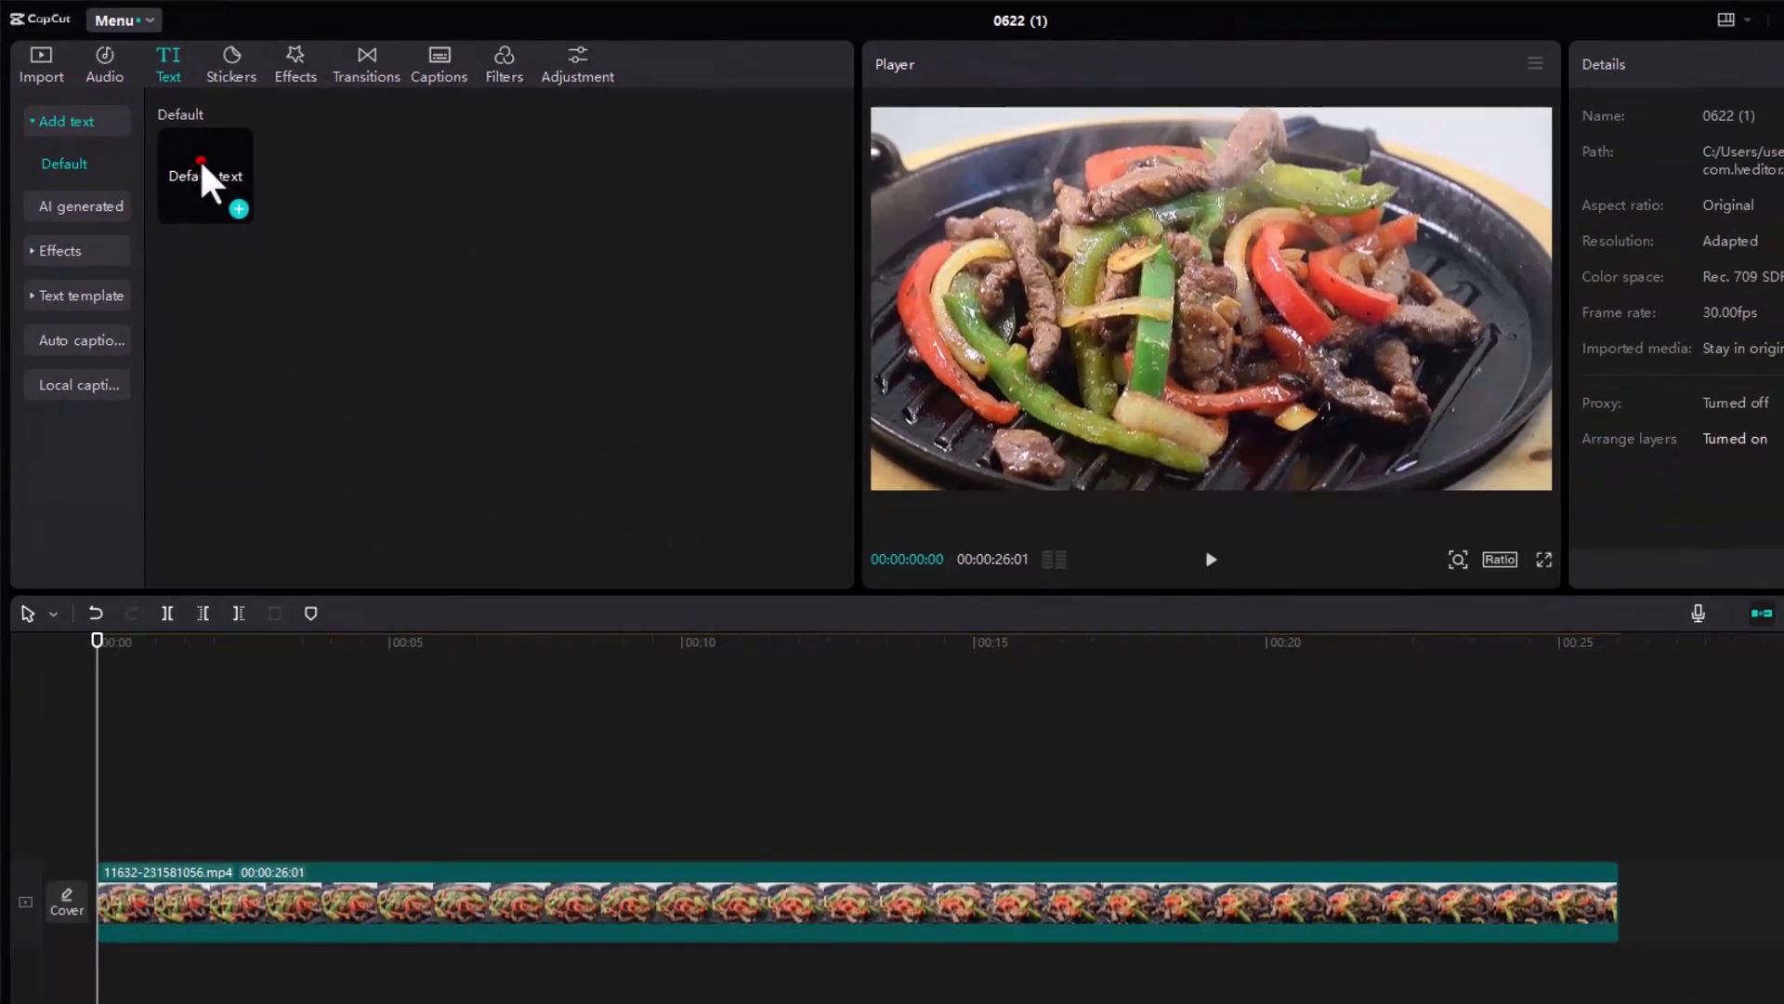
pyautogui.click(235, 199)
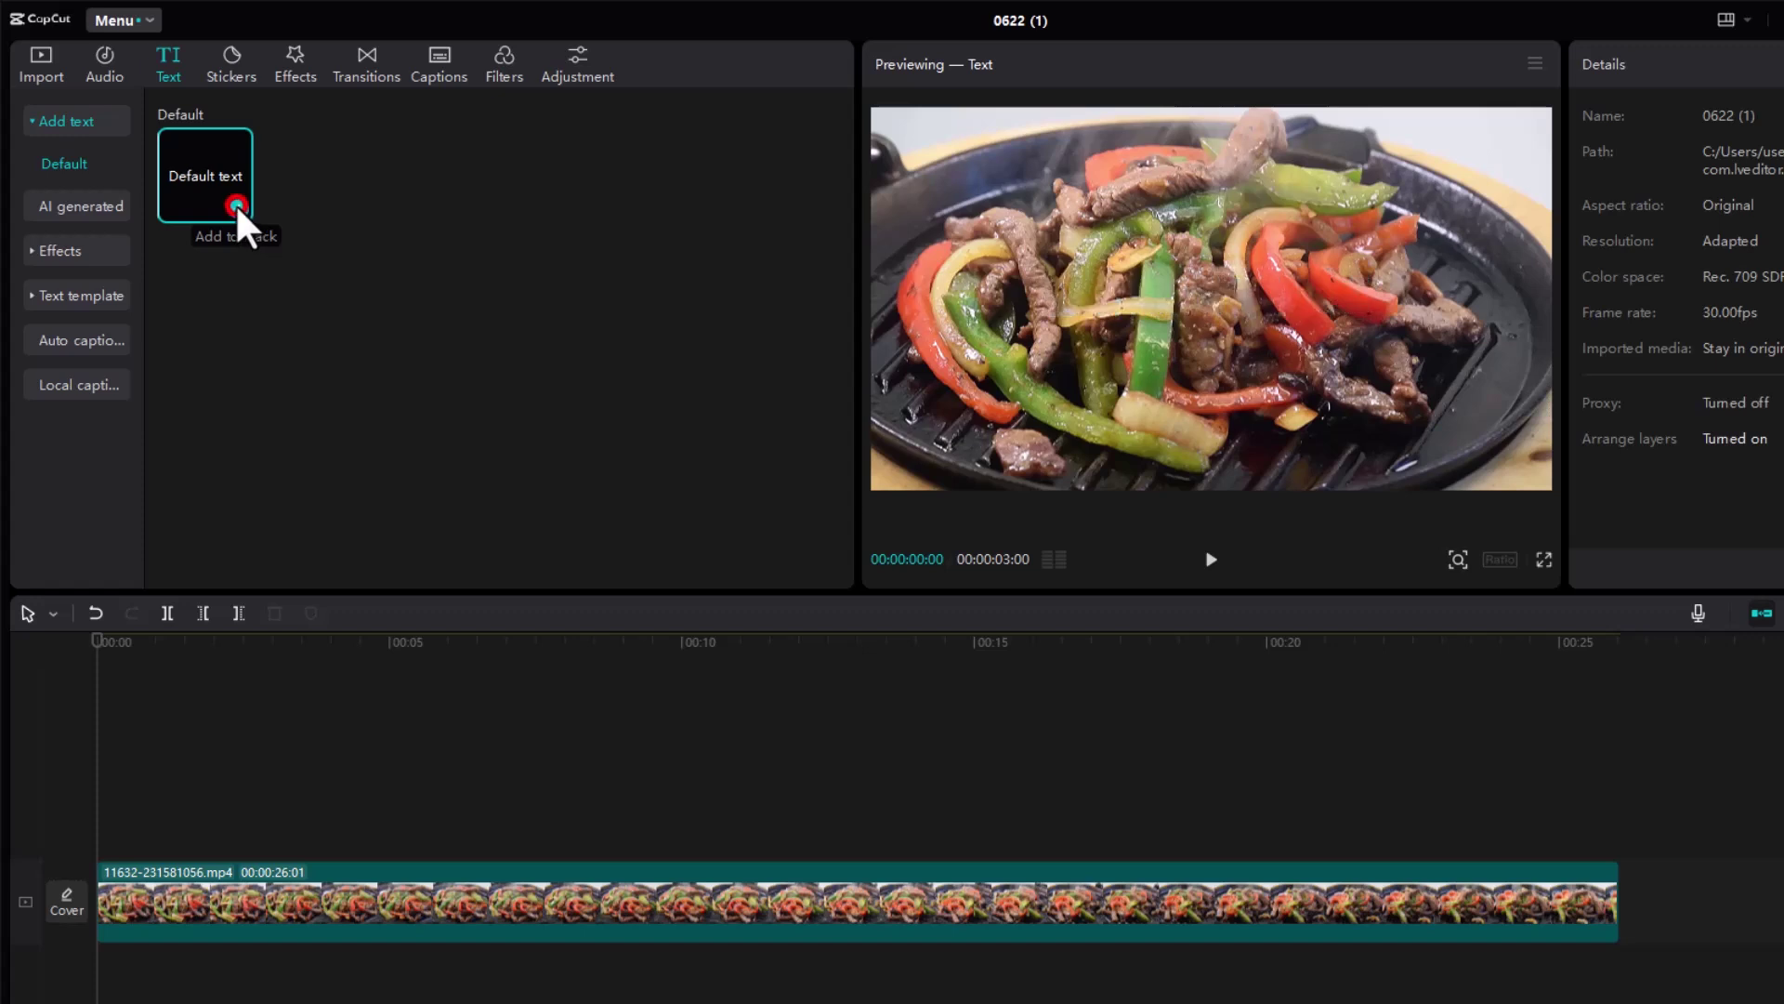
pyautogui.click(238, 206)
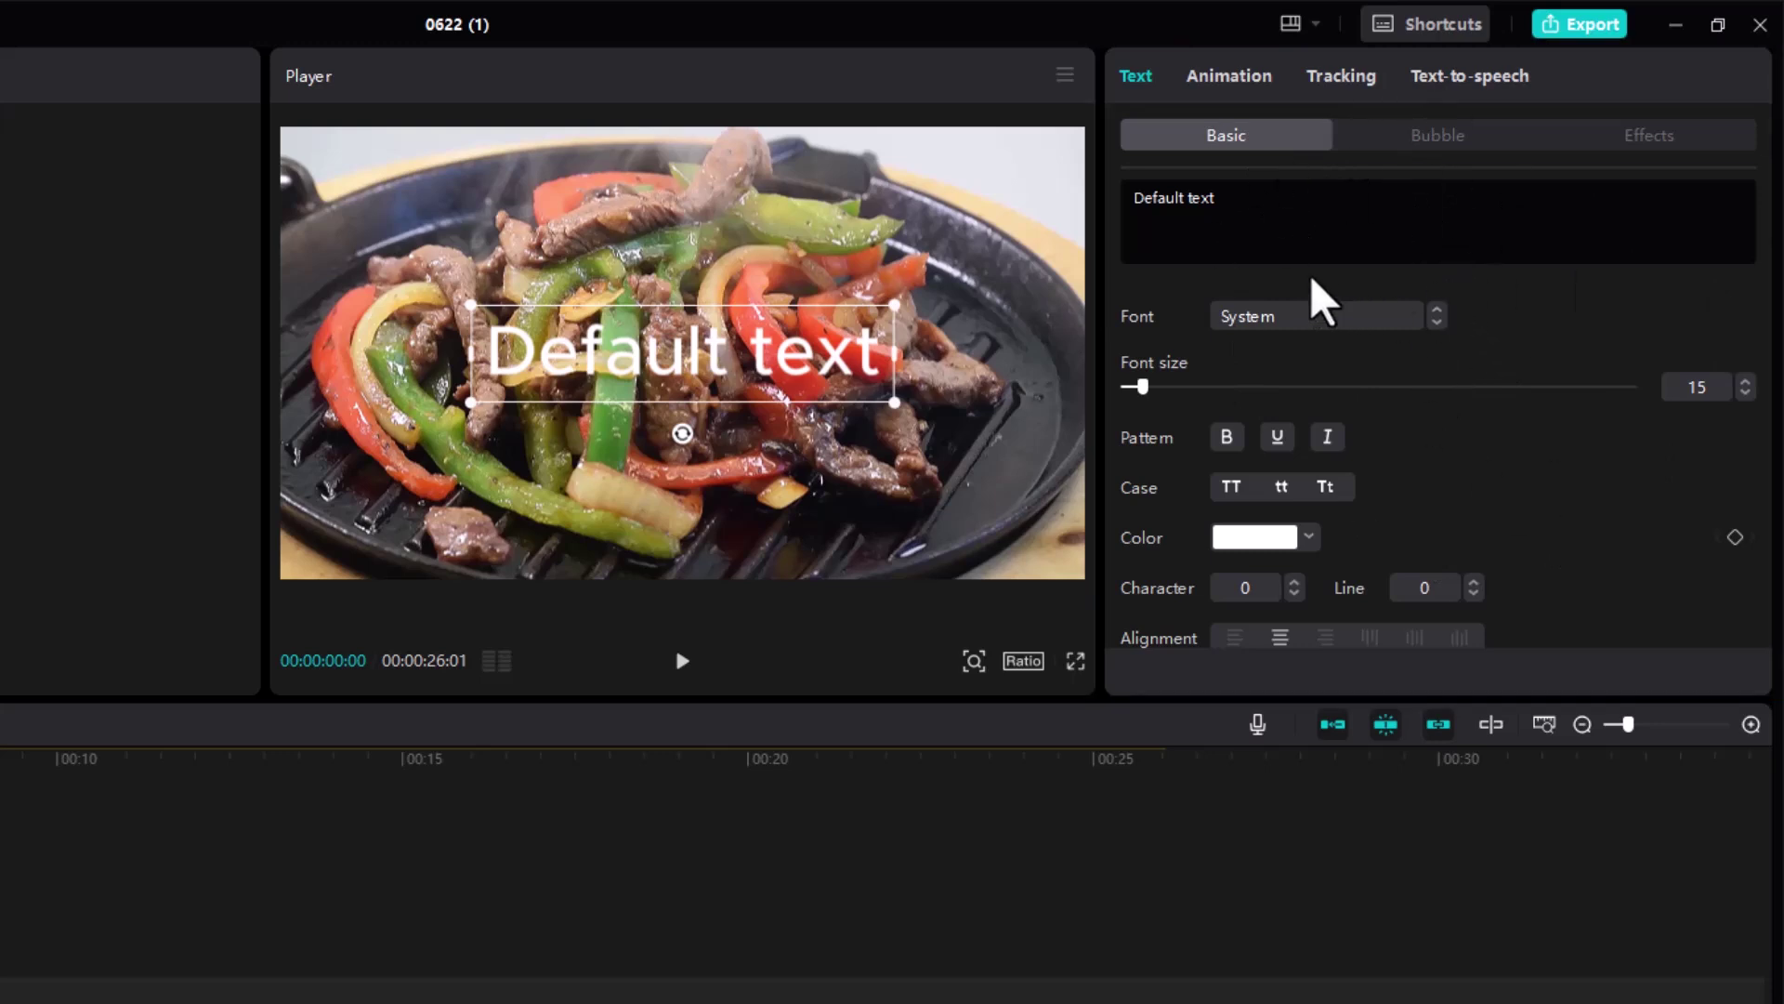
pyautogui.moveTo(1254, 195); pyautogui.dragTo(1096, 193)
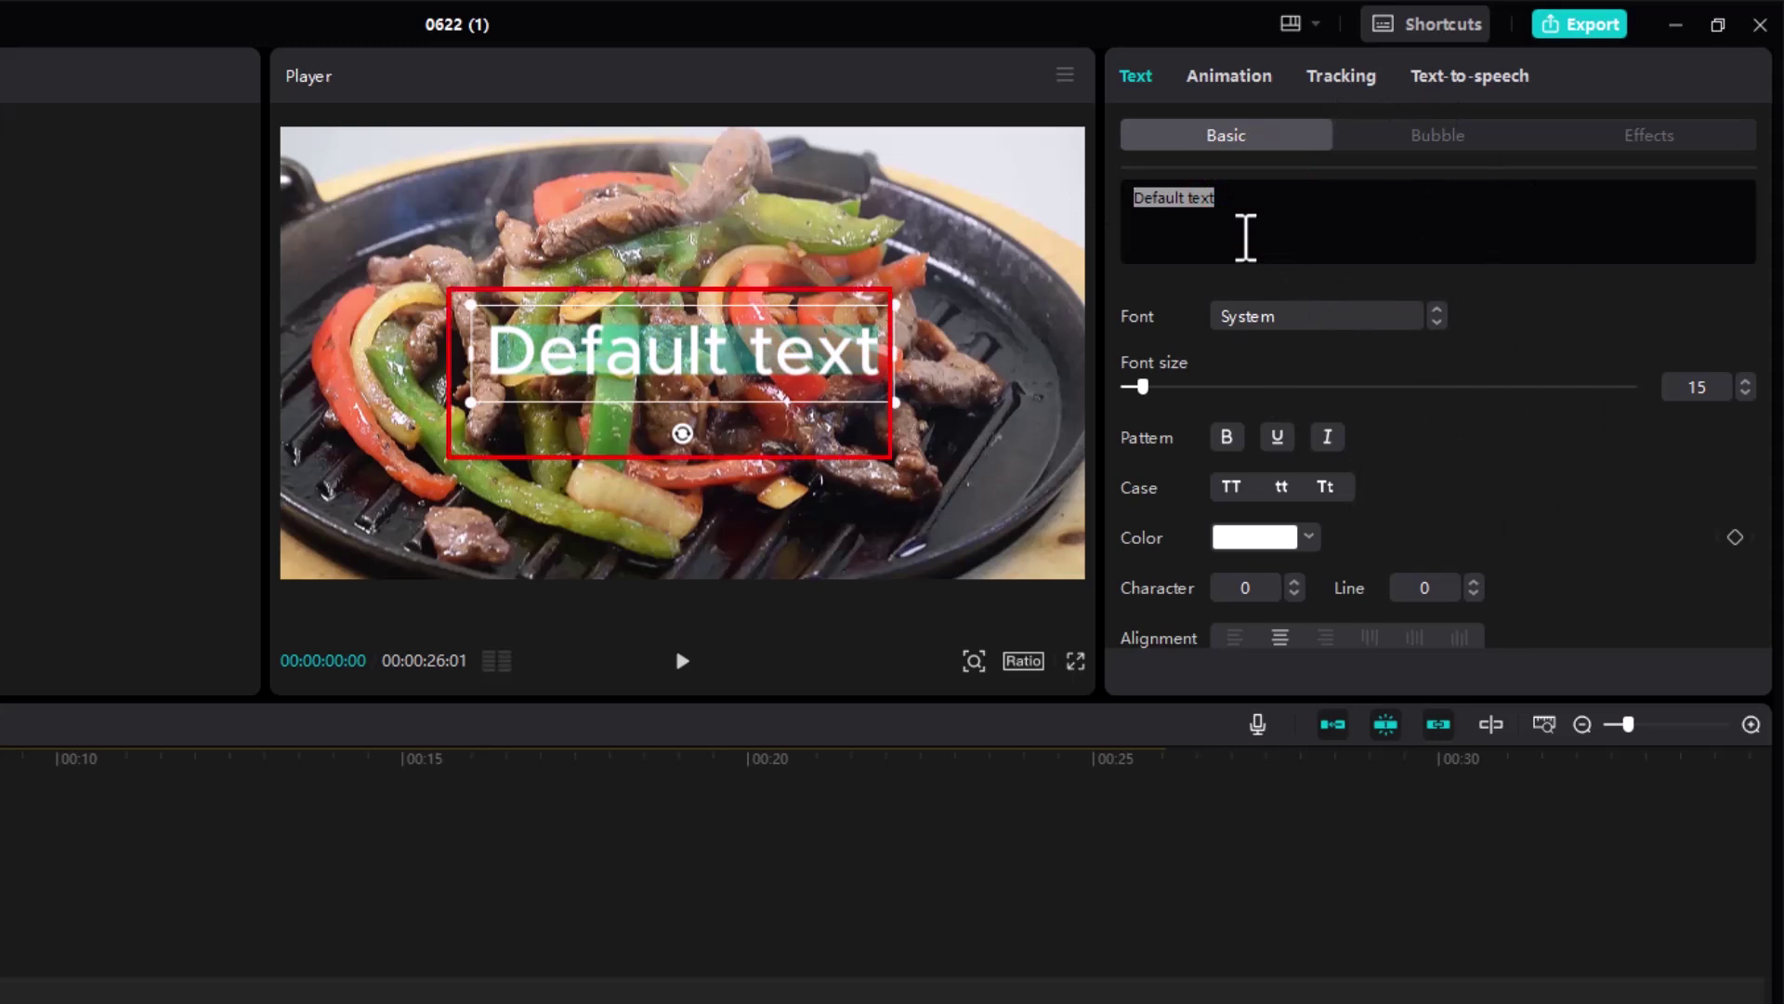
pyautogui.write('RECIPE')
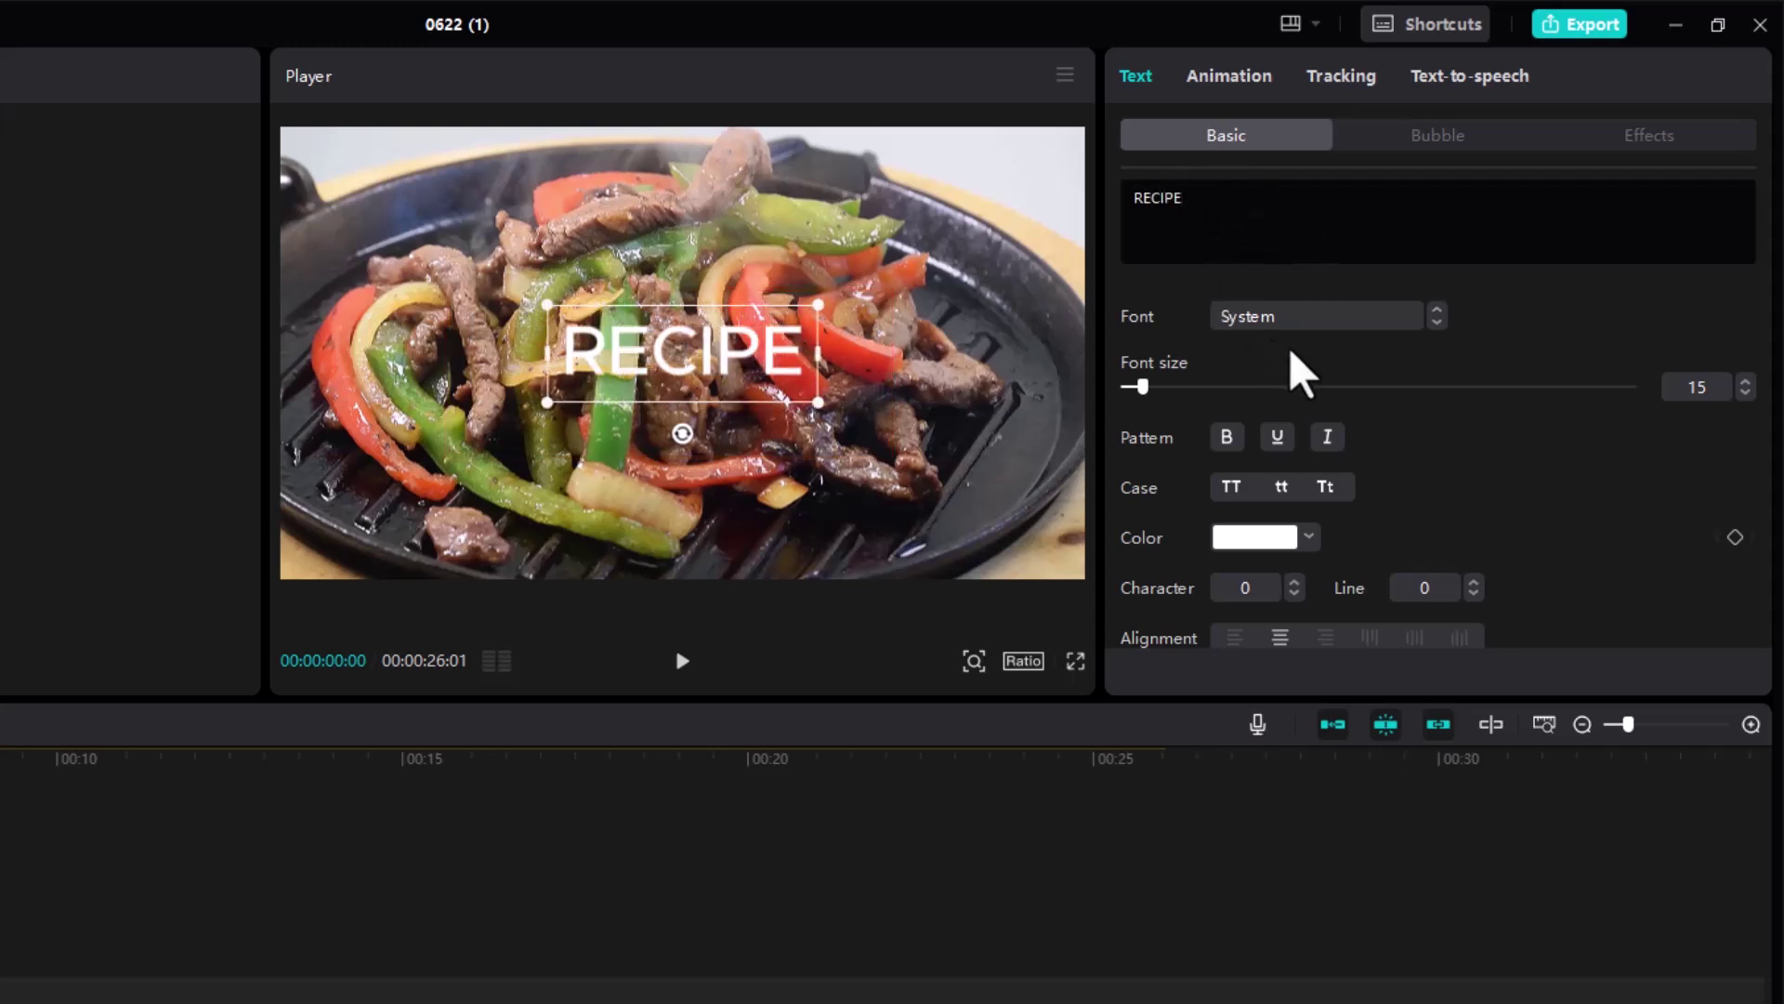
# Set the title font to Monstro and enlarge it to size 39.
pyautogui.click(1396, 316)
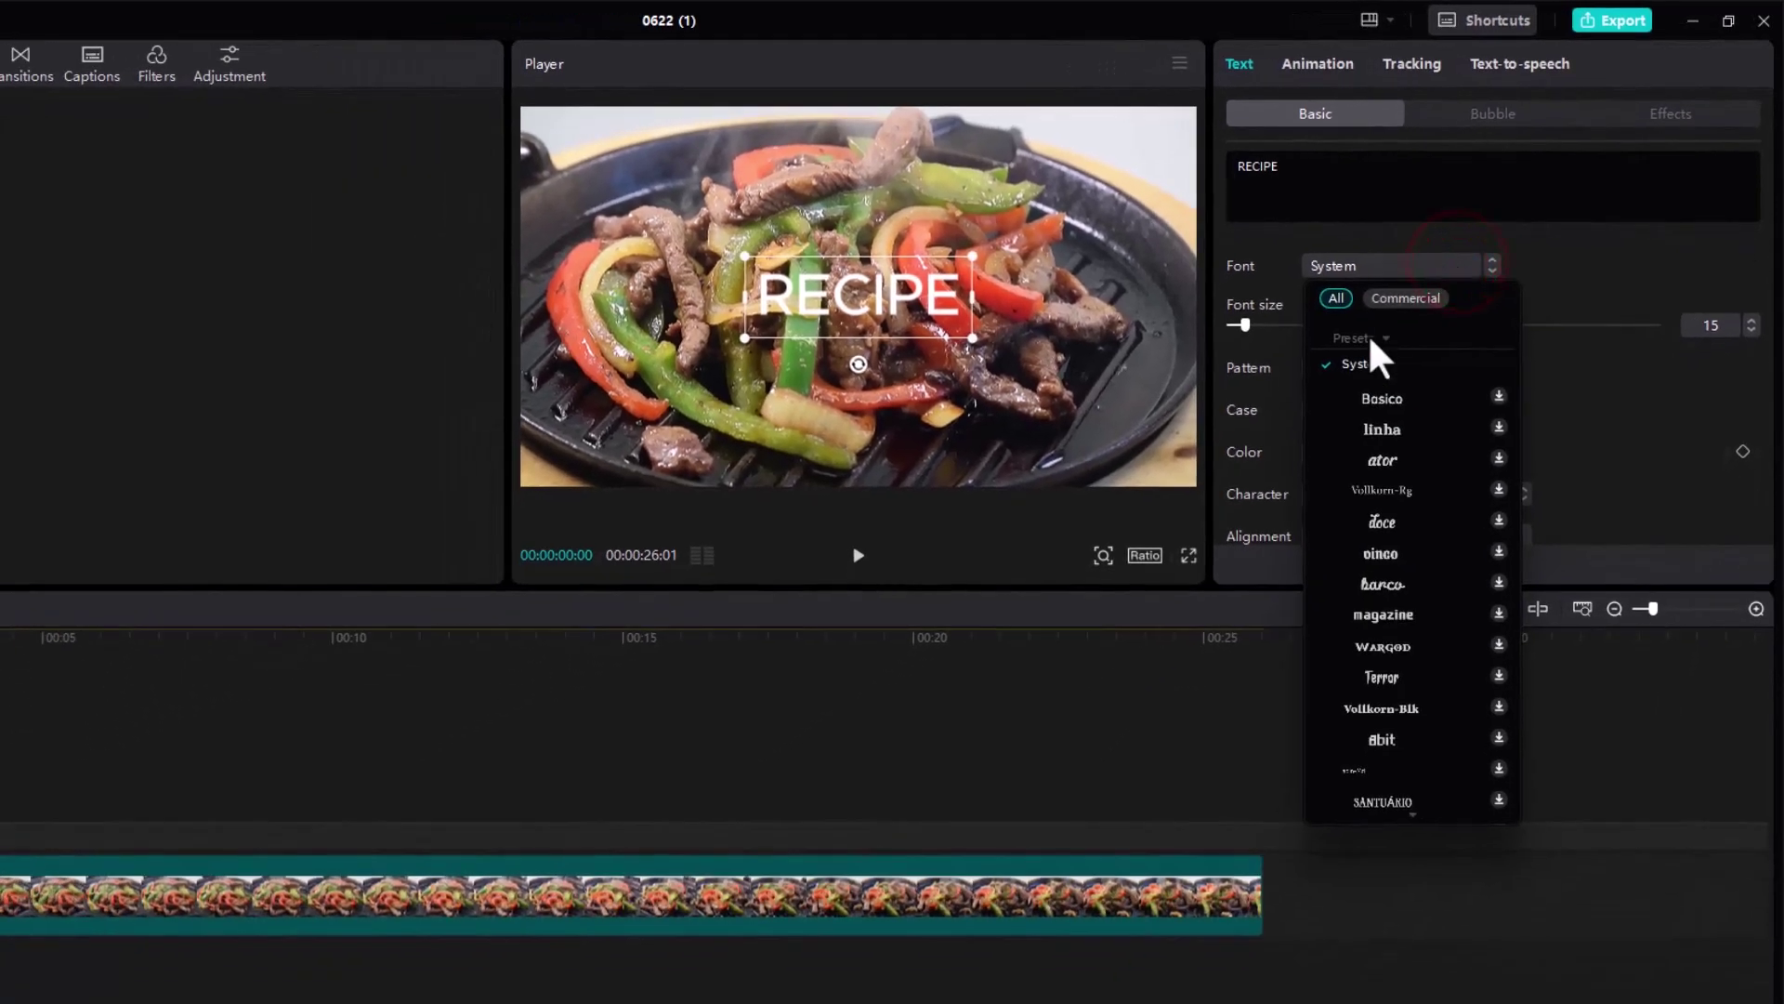
pyautogui.scroll(-5, 1387, 381)
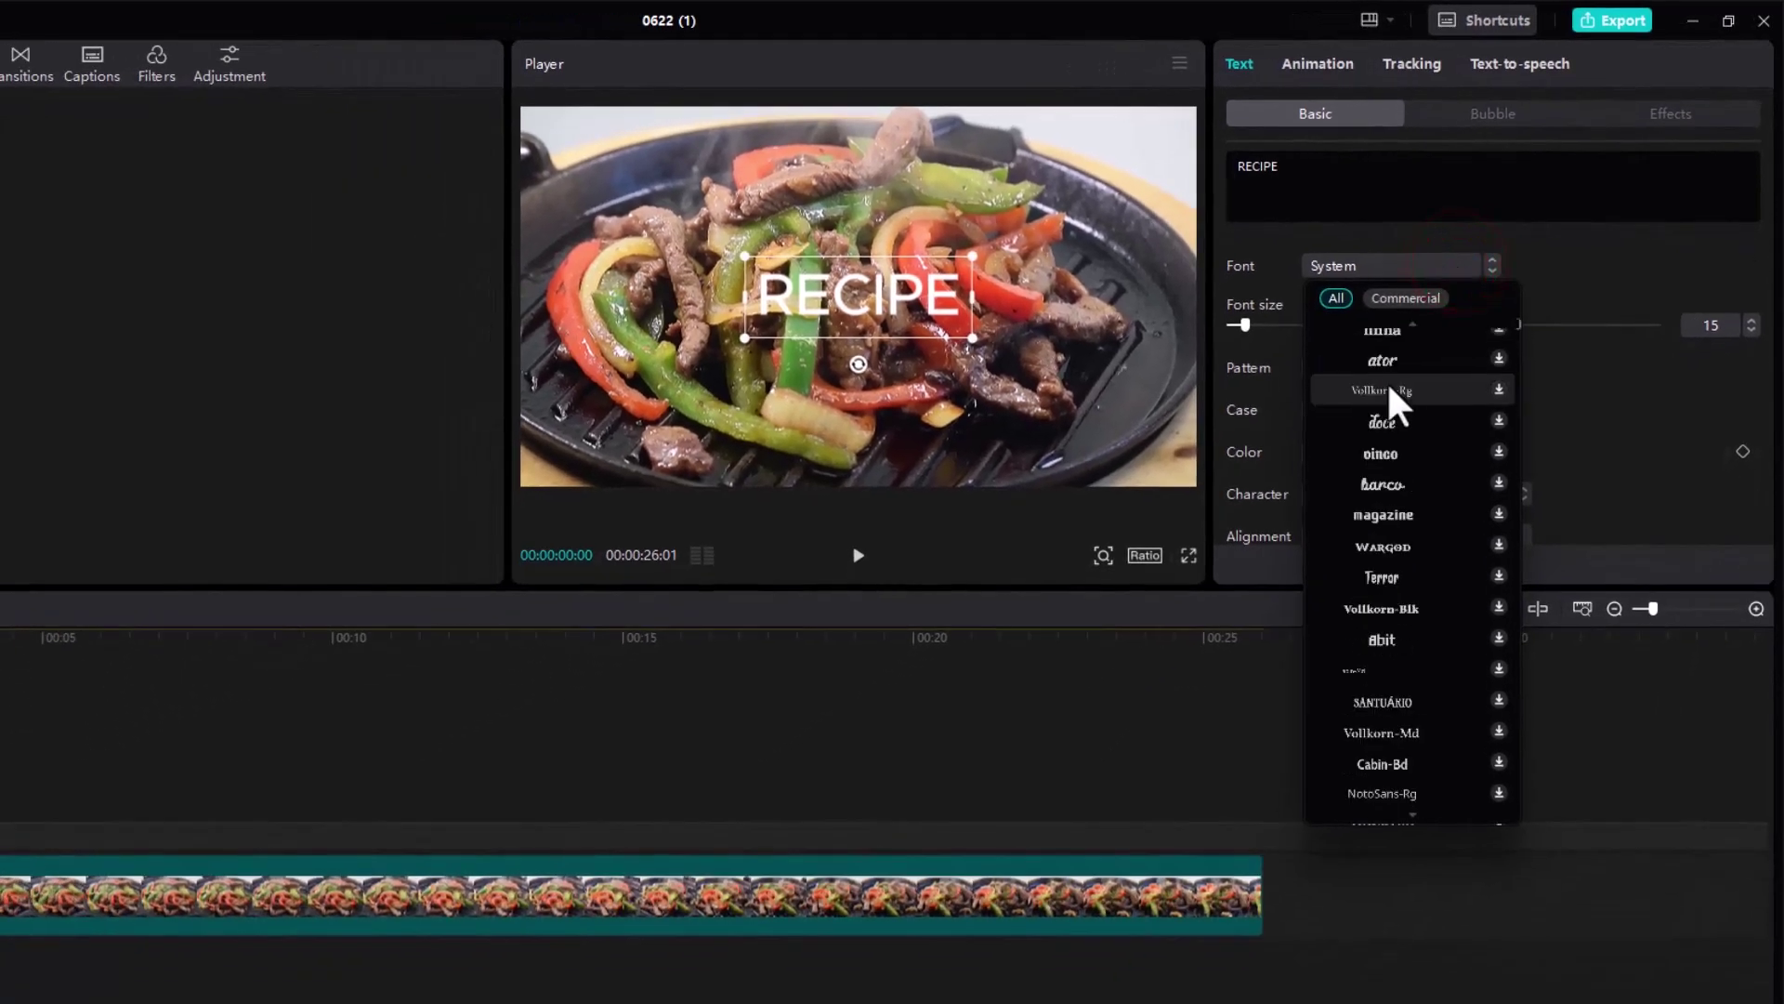
pyautogui.click(1409, 526)
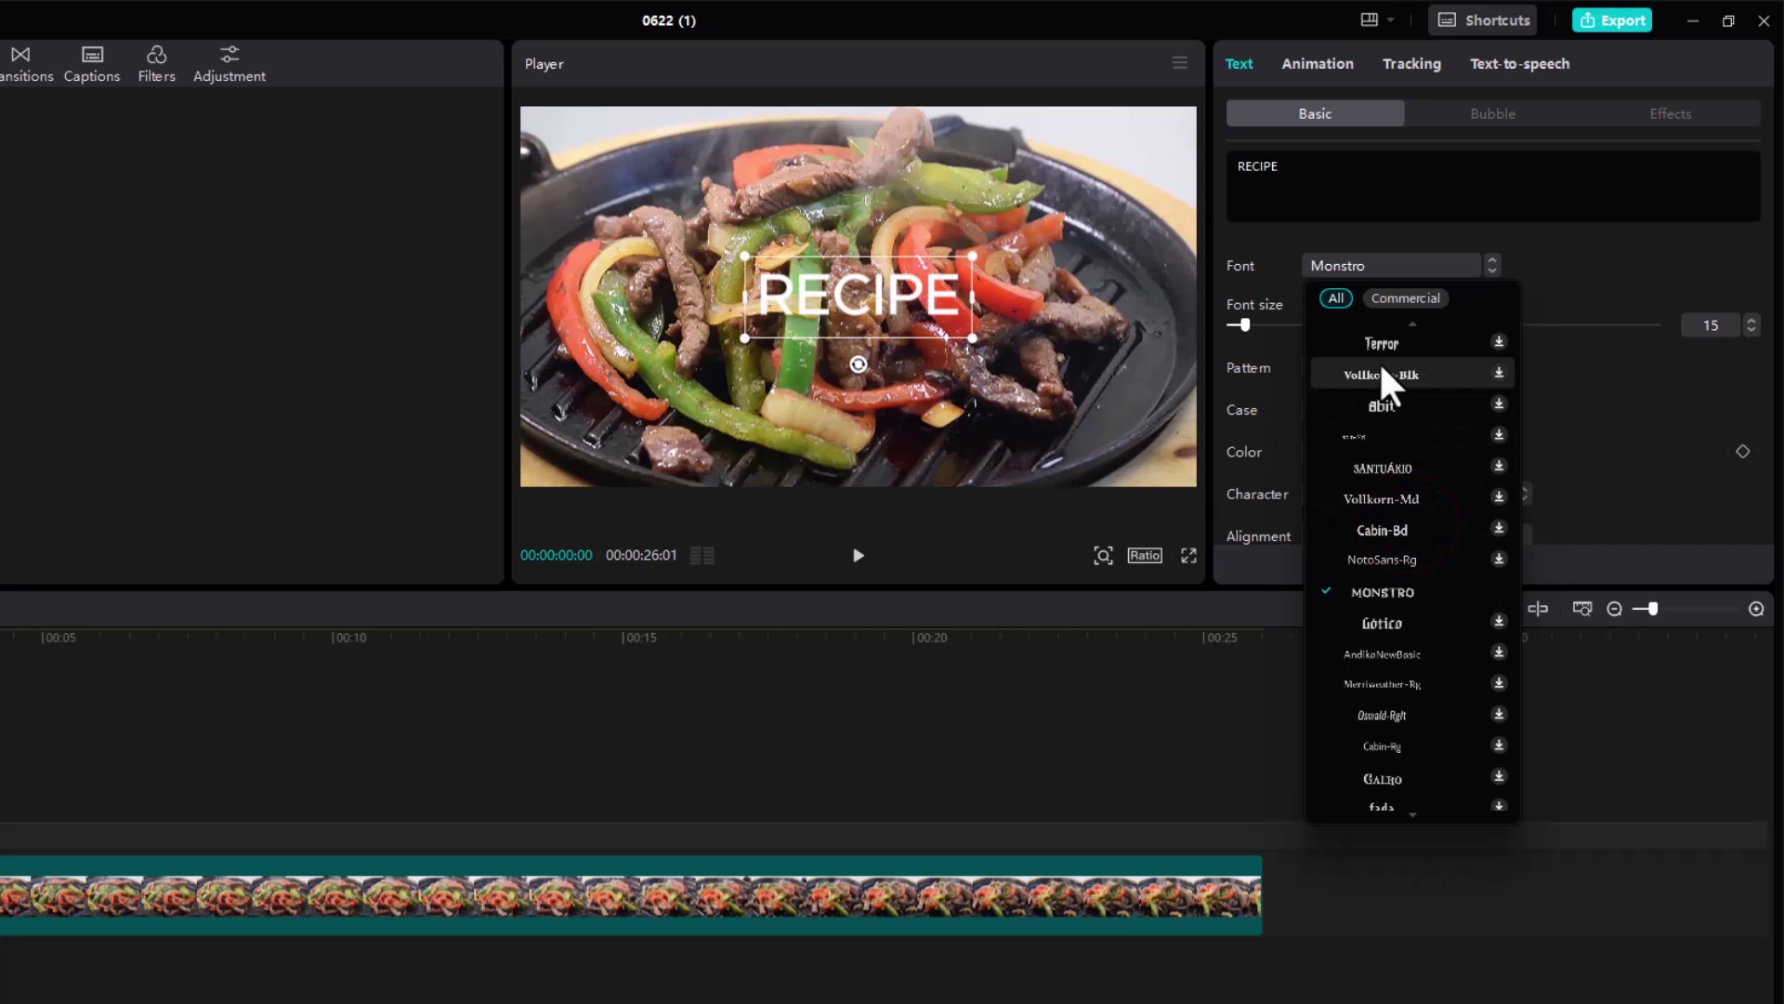
pyautogui.scroll(2, 1379, 325)
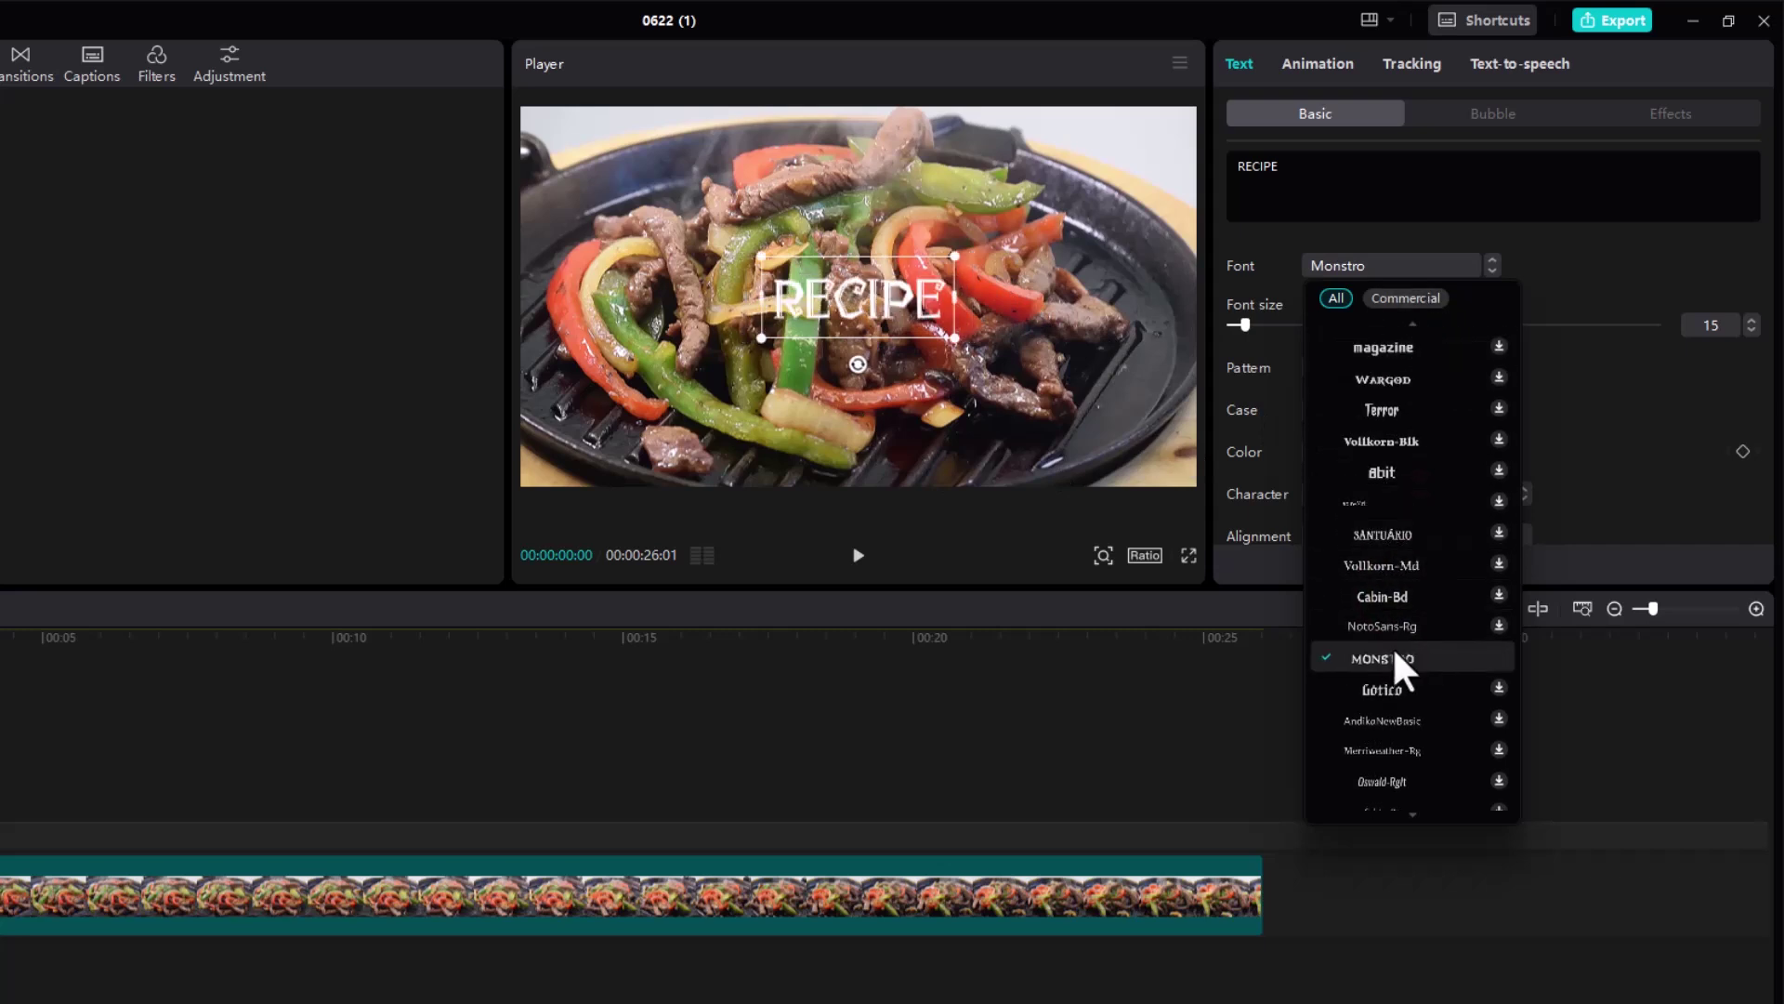
pyautogui.click(1520, 264)
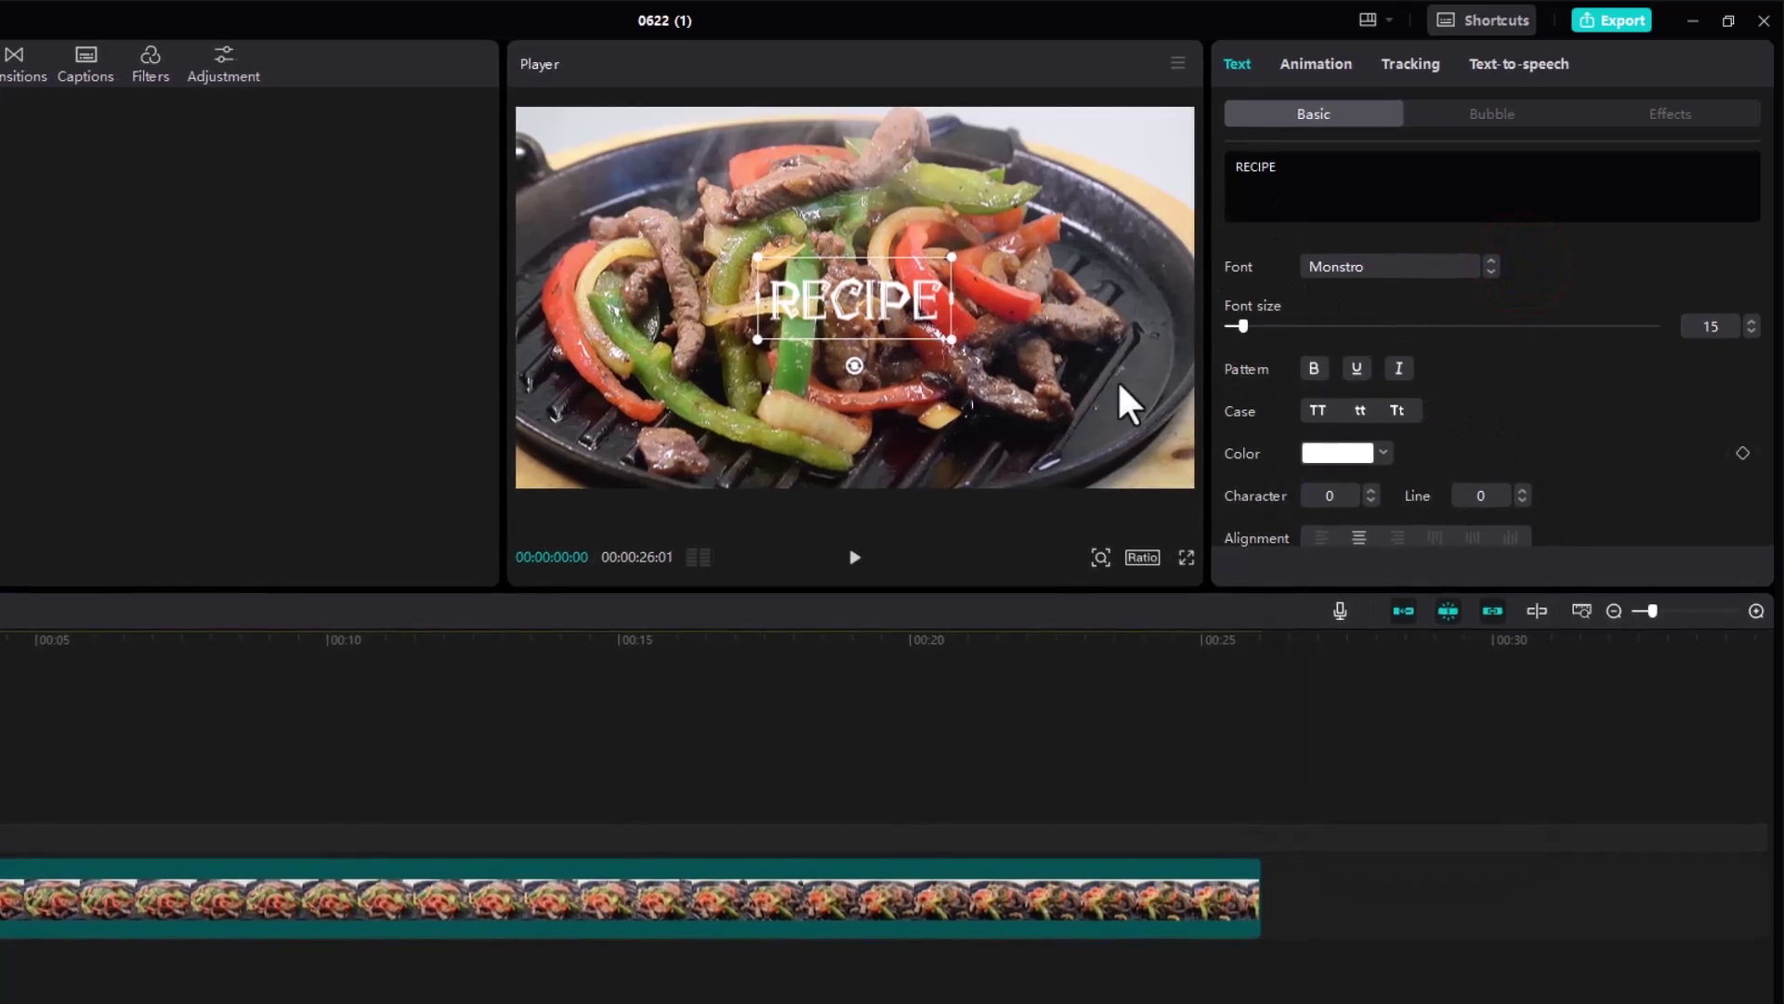
pyautogui.moveTo(1242, 326); pyautogui.dragTo(1269, 348)
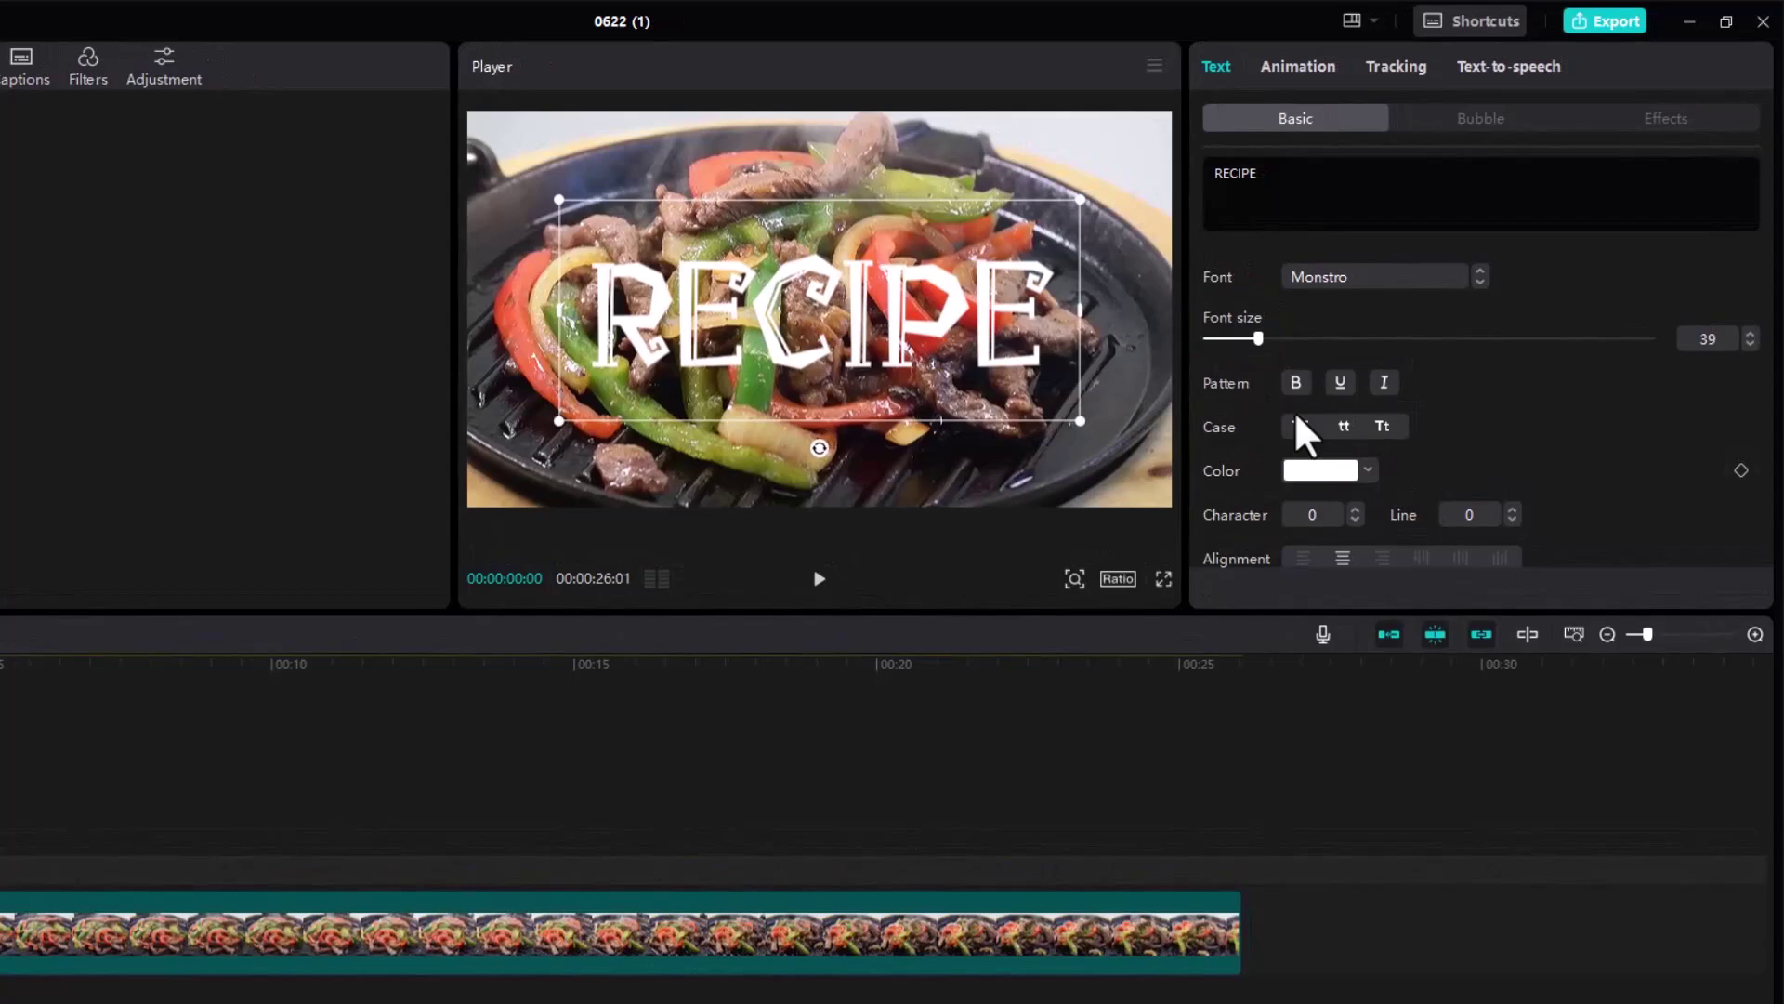
# Underline and italicize the title, then set title case after trying uppercase and lowercase.
pyautogui.click(1296, 382)
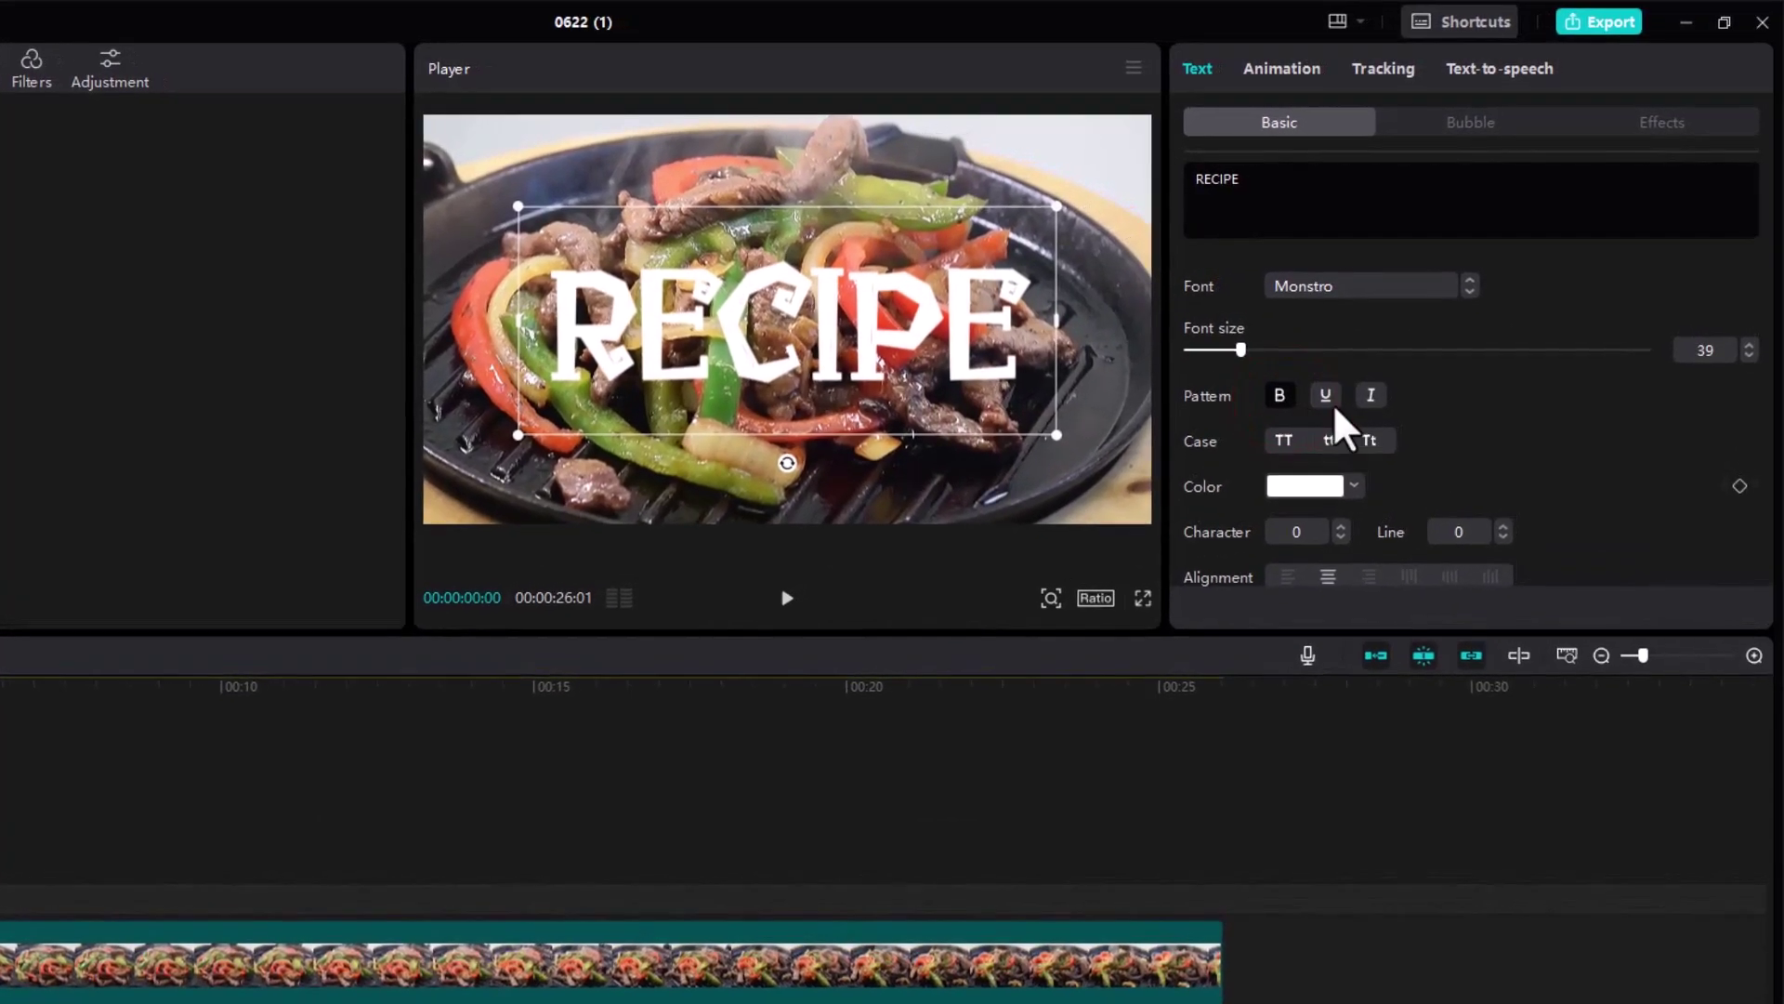
pyautogui.click(1326, 395)
pyautogui.click(1371, 395)
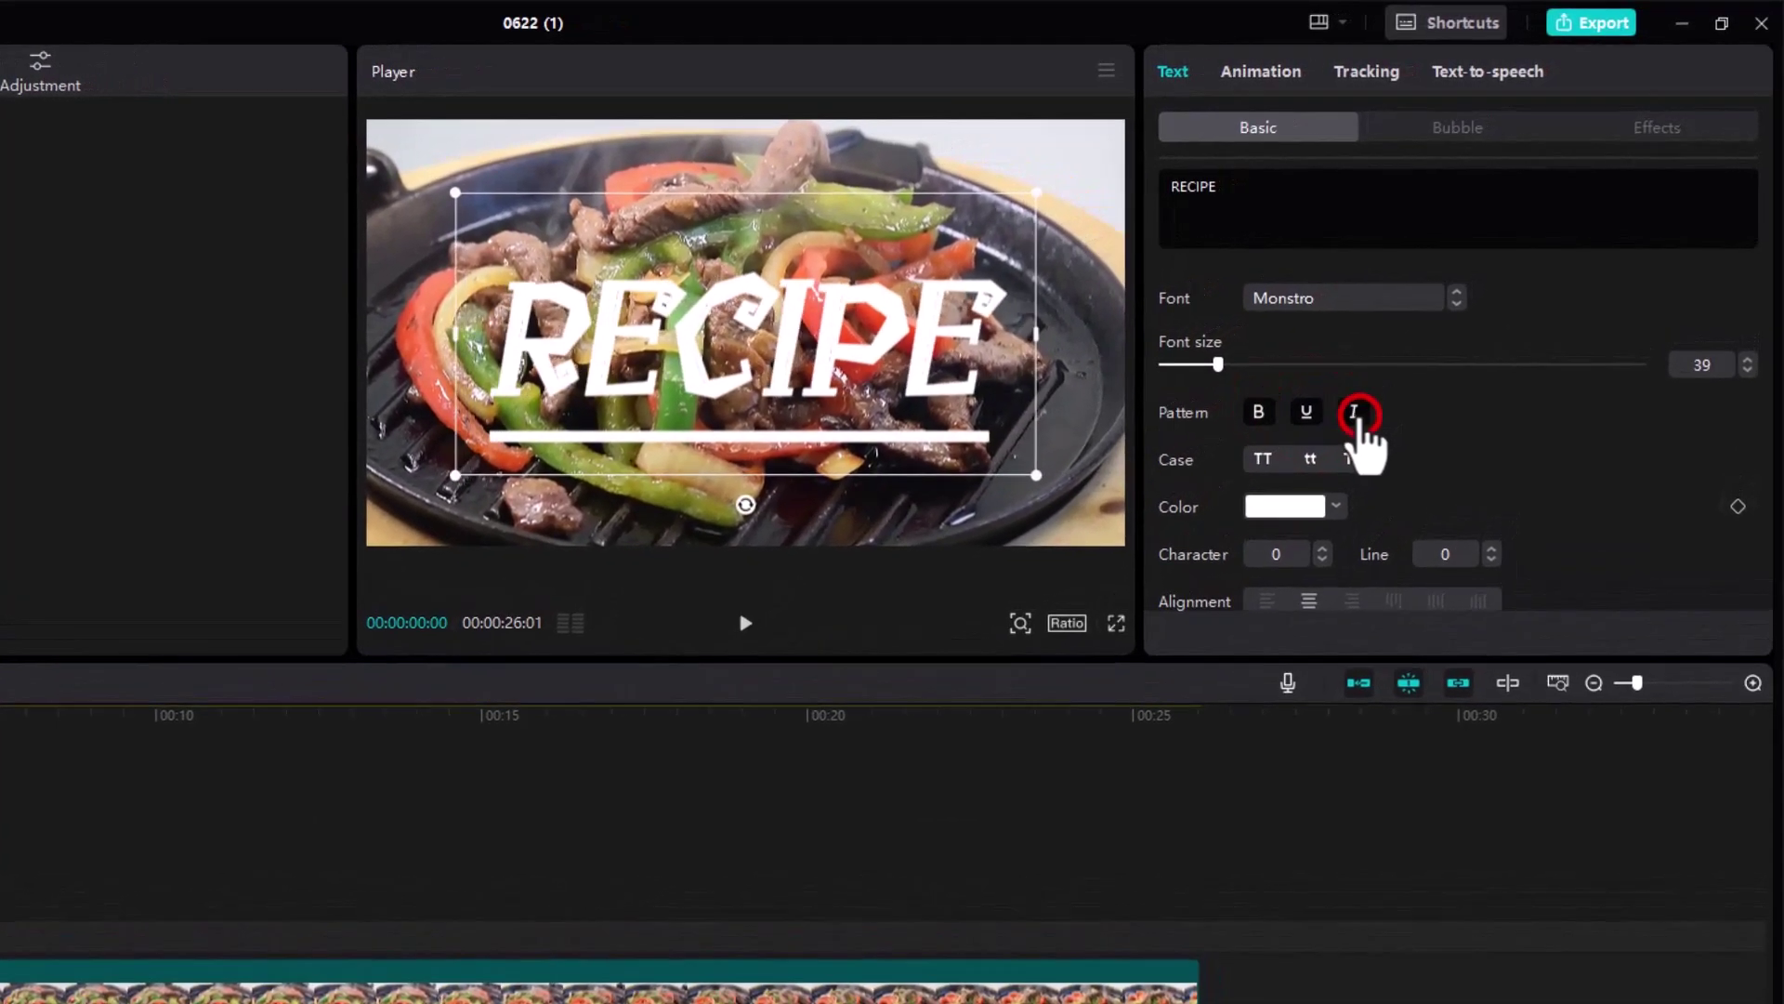
pyautogui.scroll(-1, 1229, 398)
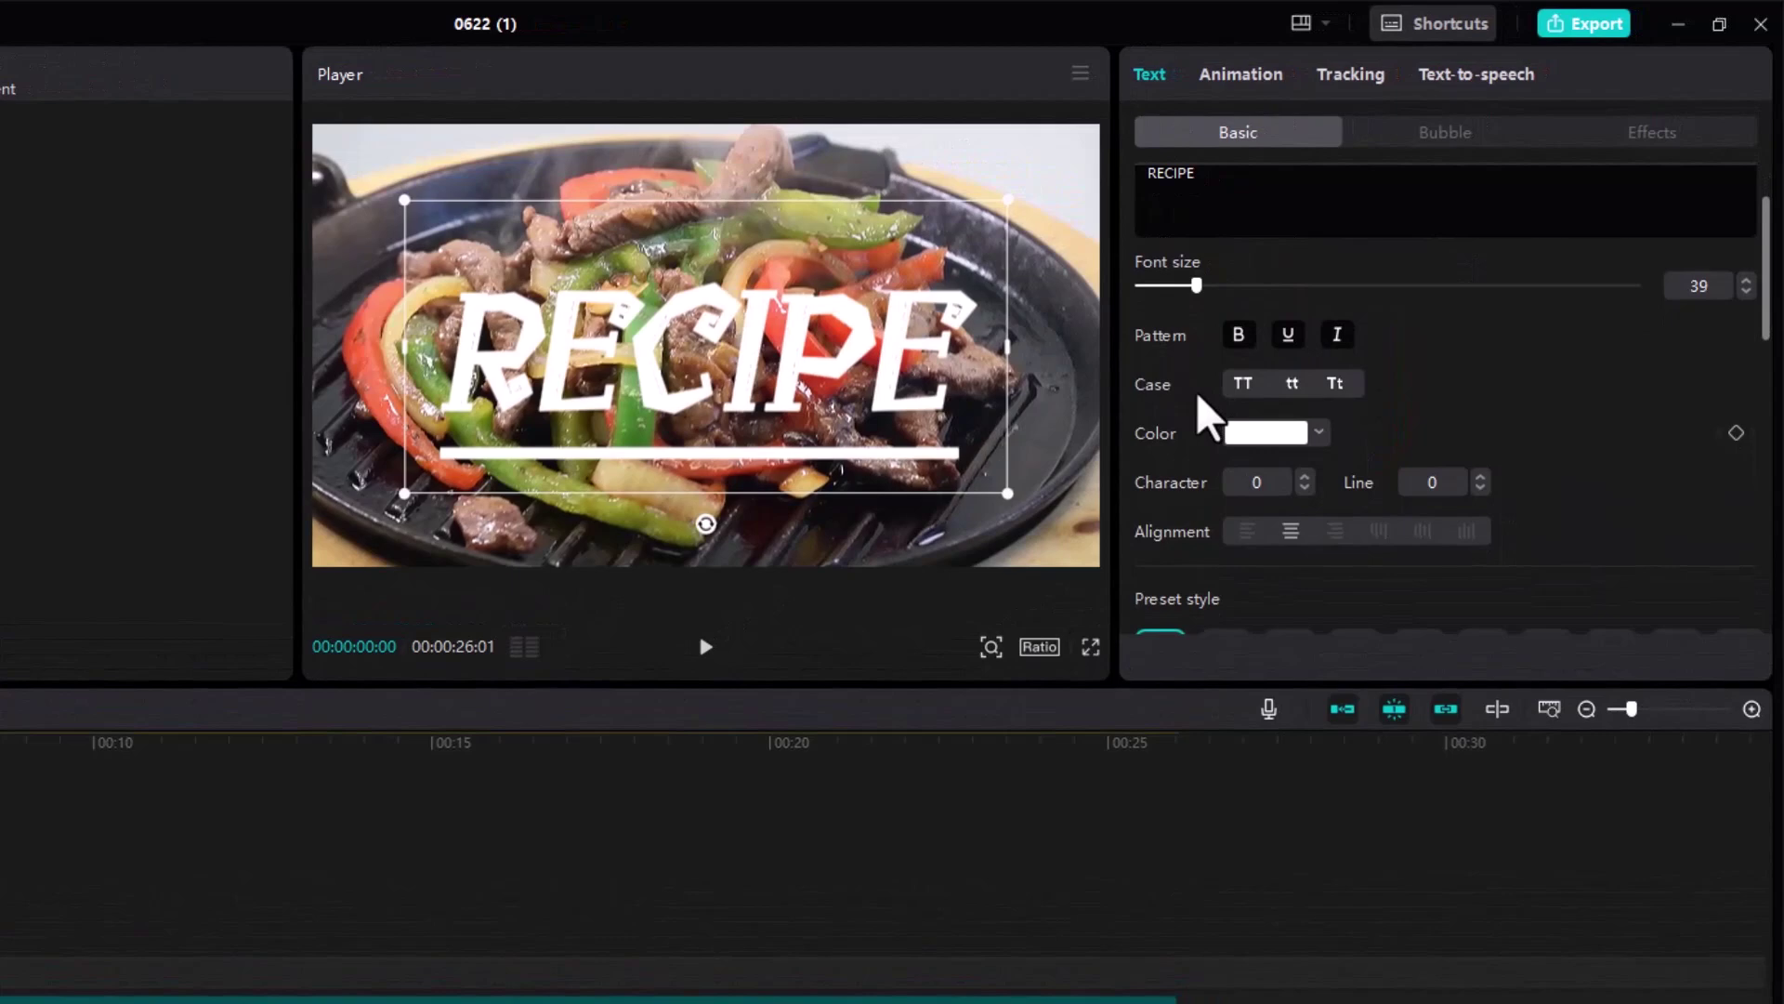
pyautogui.click(1242, 383)
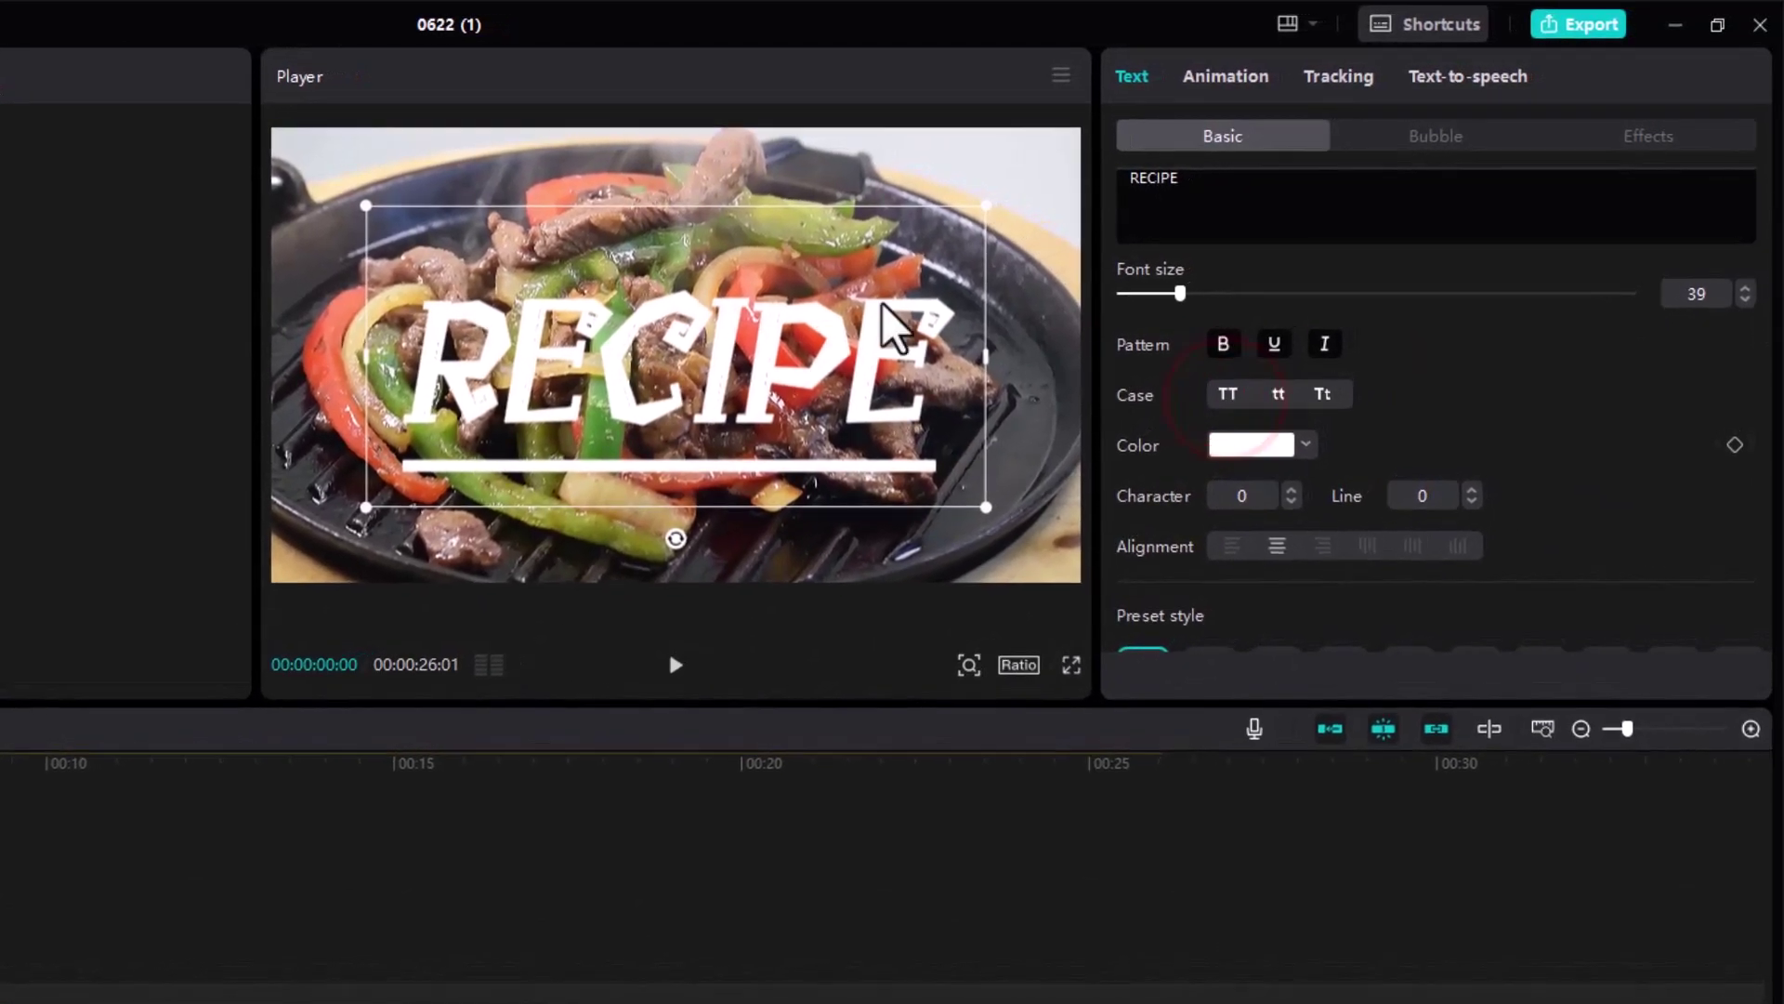
pyautogui.click(1279, 394)
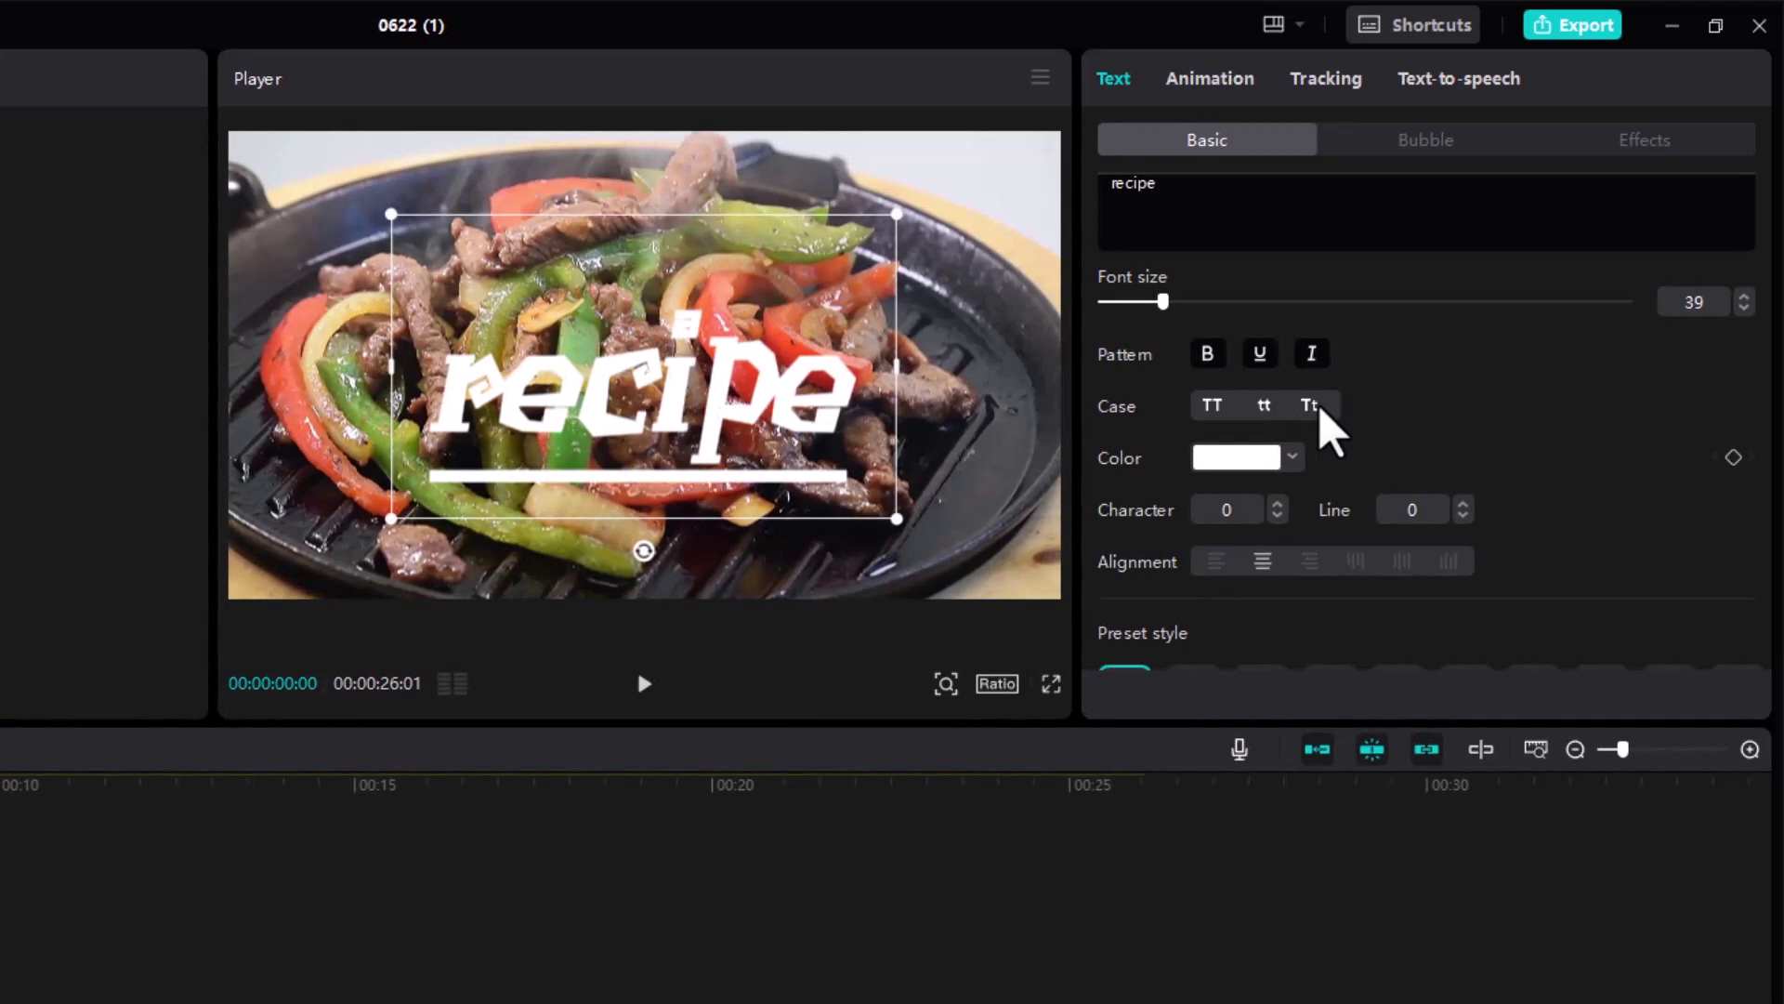
pyautogui.click(1308, 405)
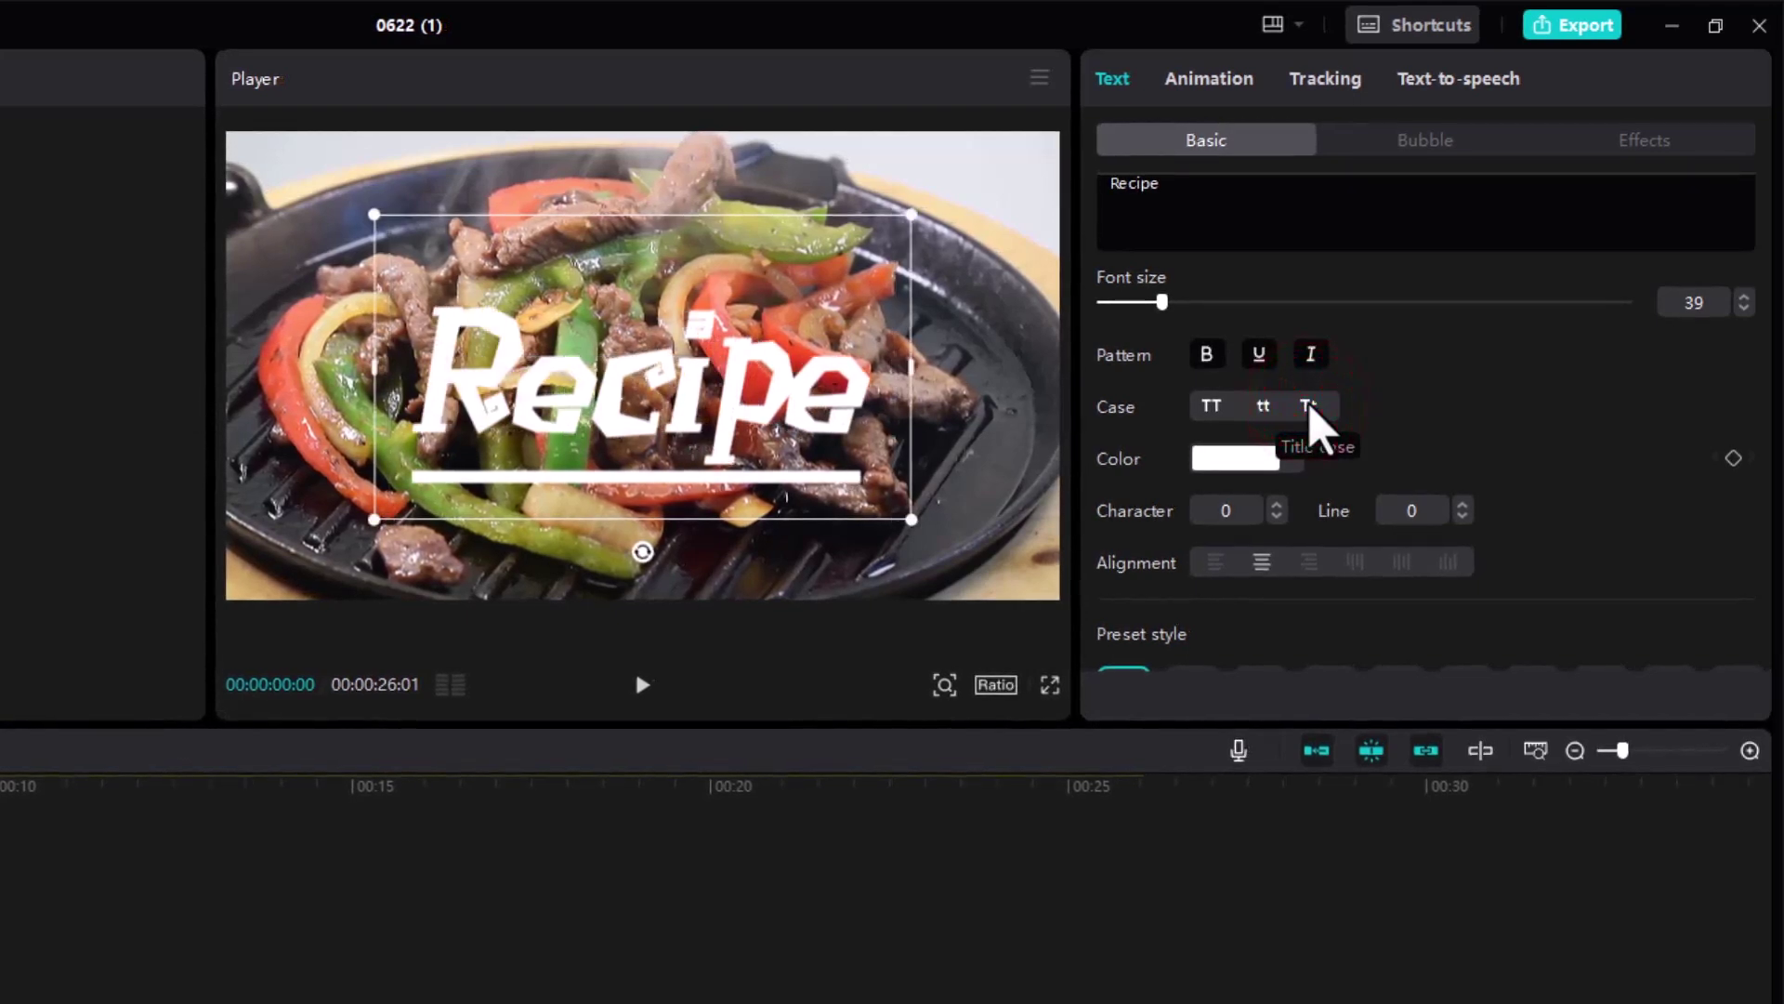
pyautogui.scroll(-2, 1199, 438)
# Colour the title magenta BA007A after trying crimson, salmon-orange and orange shades.
pyautogui.click(1297, 359)
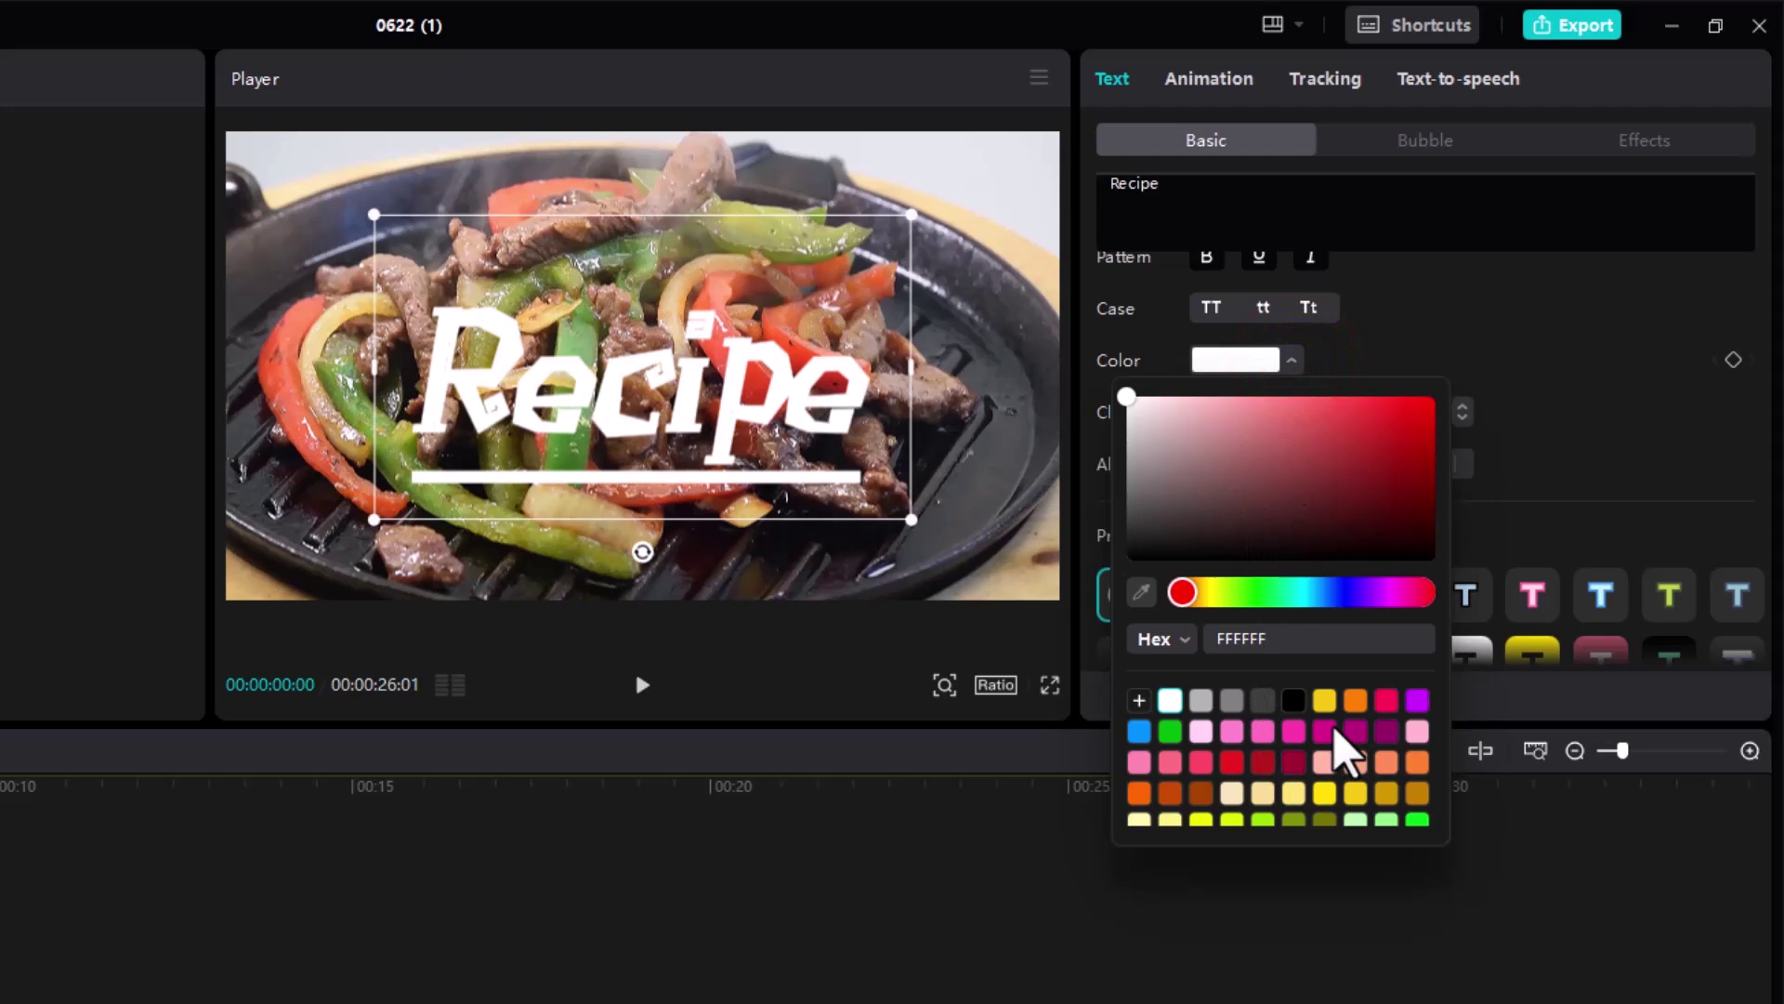
pyautogui.click(1292, 764)
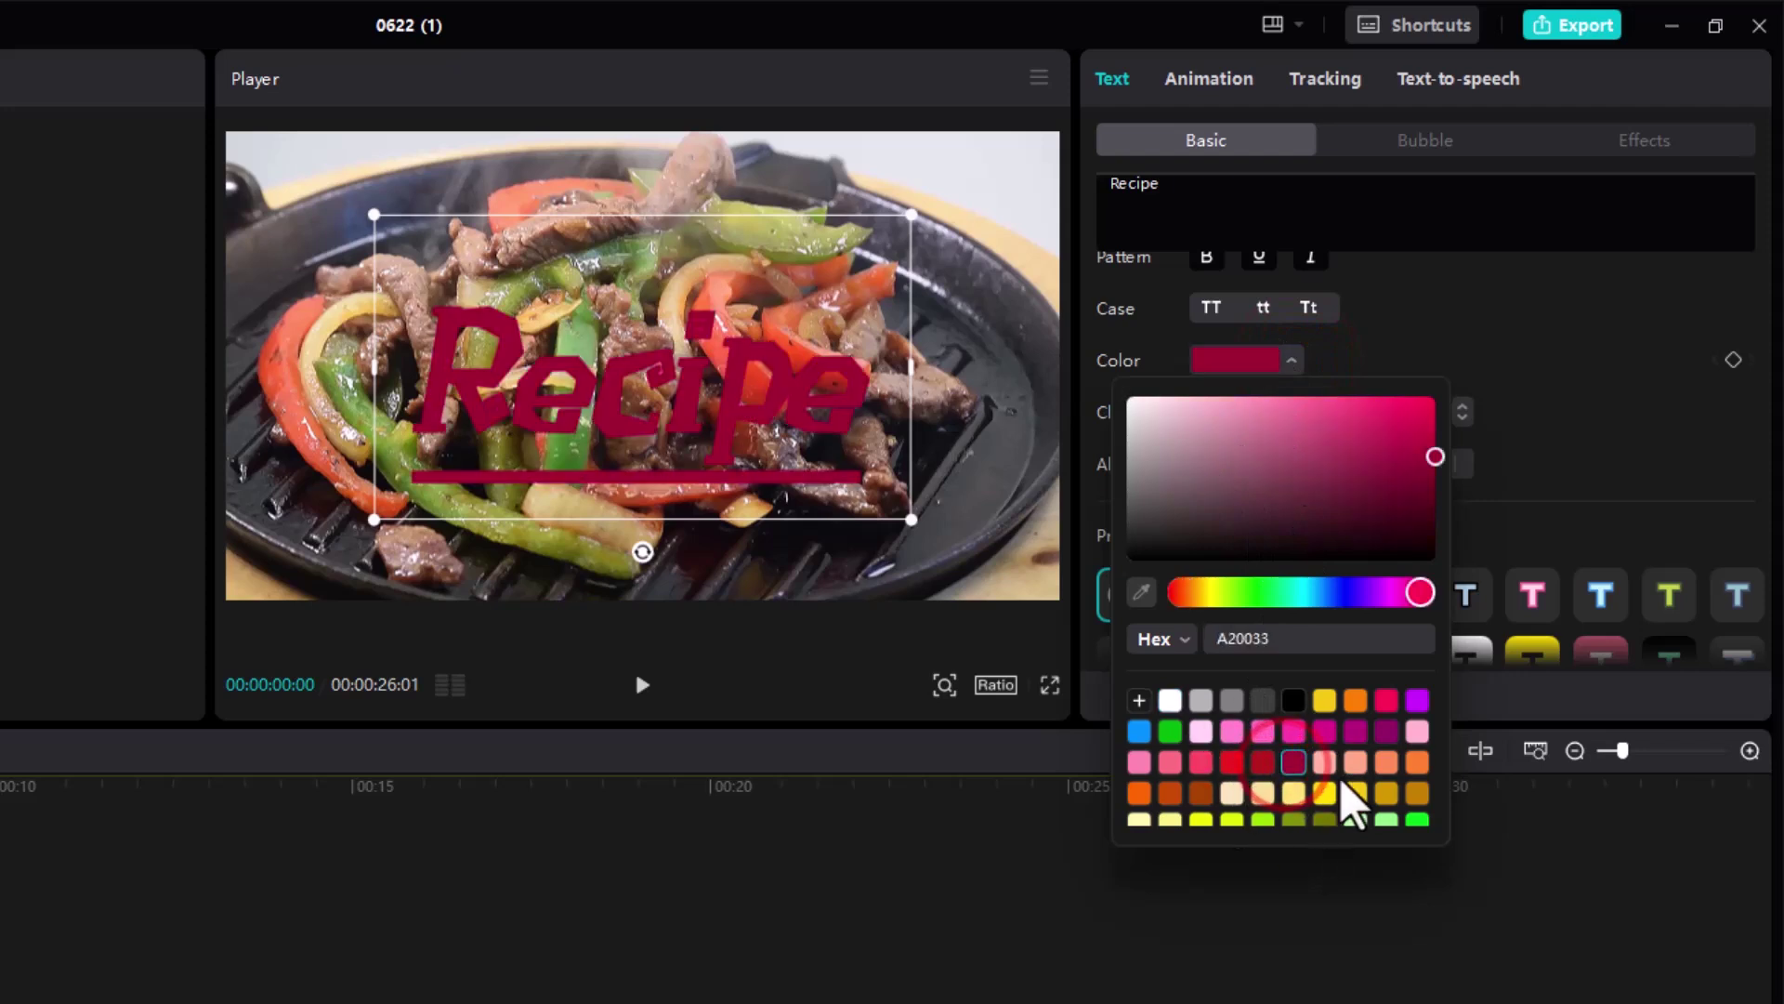
pyautogui.click(1380, 760)
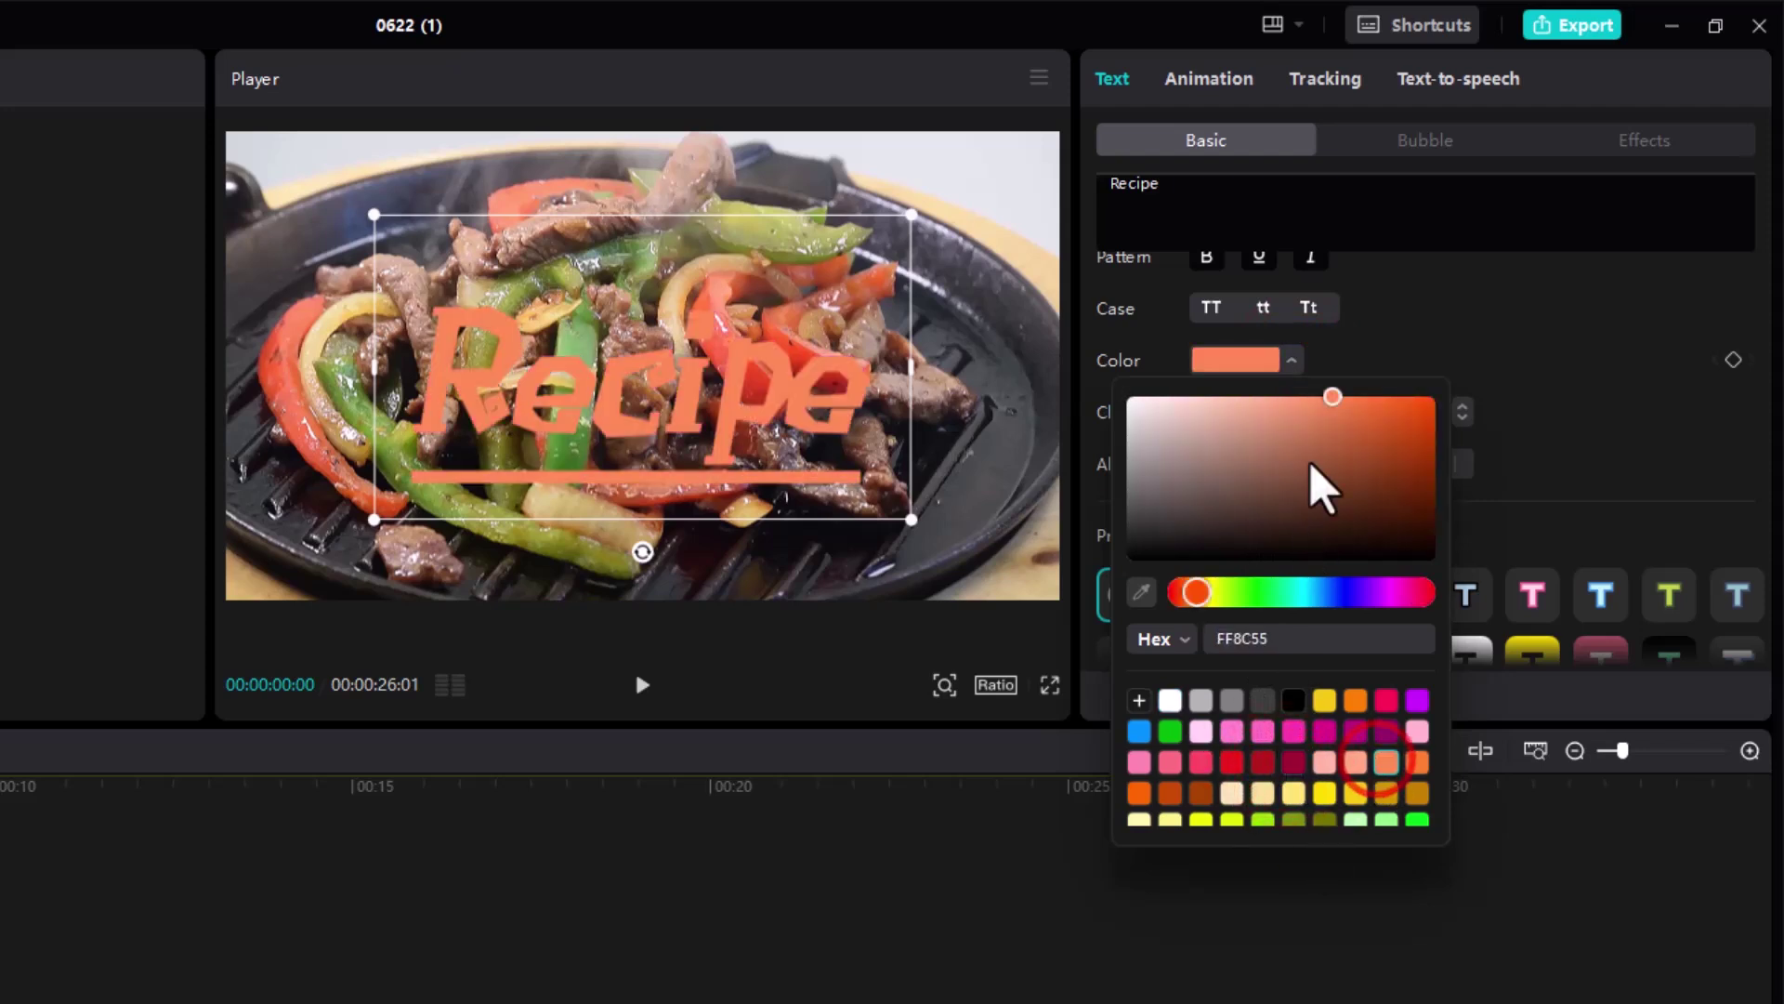
pyautogui.click(1333, 416)
pyautogui.moveTo(1335, 420)
pyautogui.mouseDown()
pyautogui.moveTo(1336, 469)
pyautogui.moveTo(1306, 448)
pyautogui.moveTo(1308, 420)
pyautogui.mouseUp()
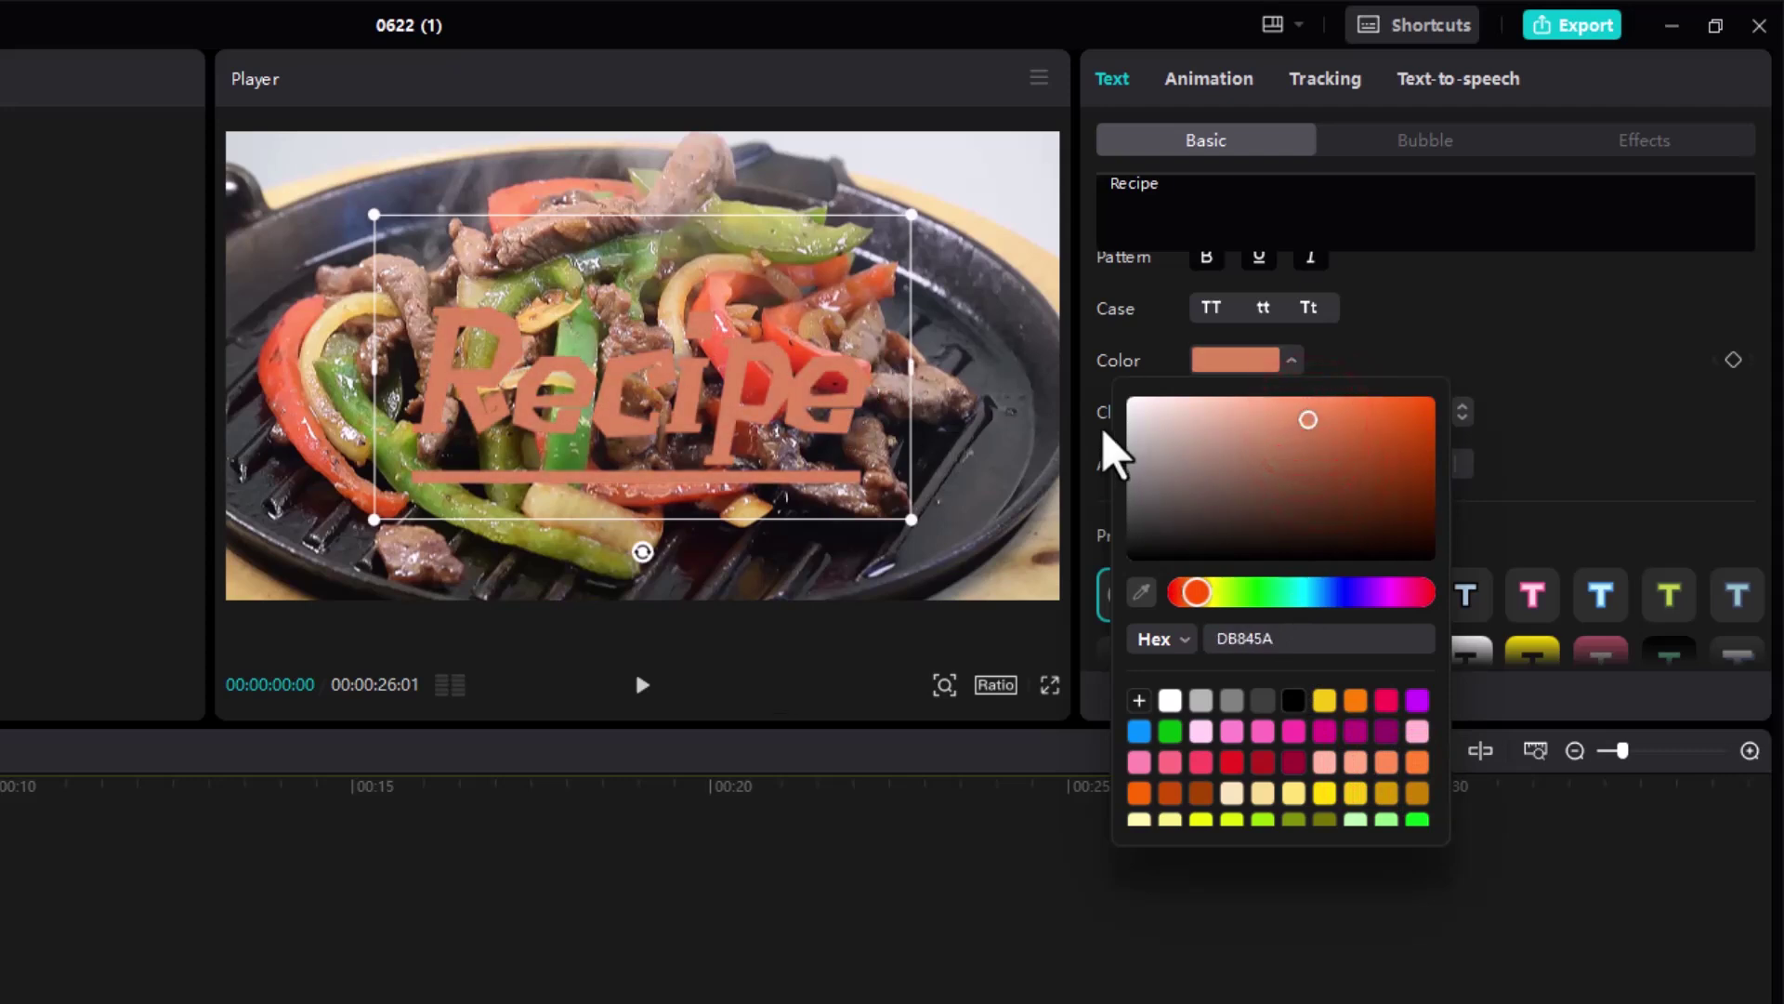
pyautogui.click(1352, 732)
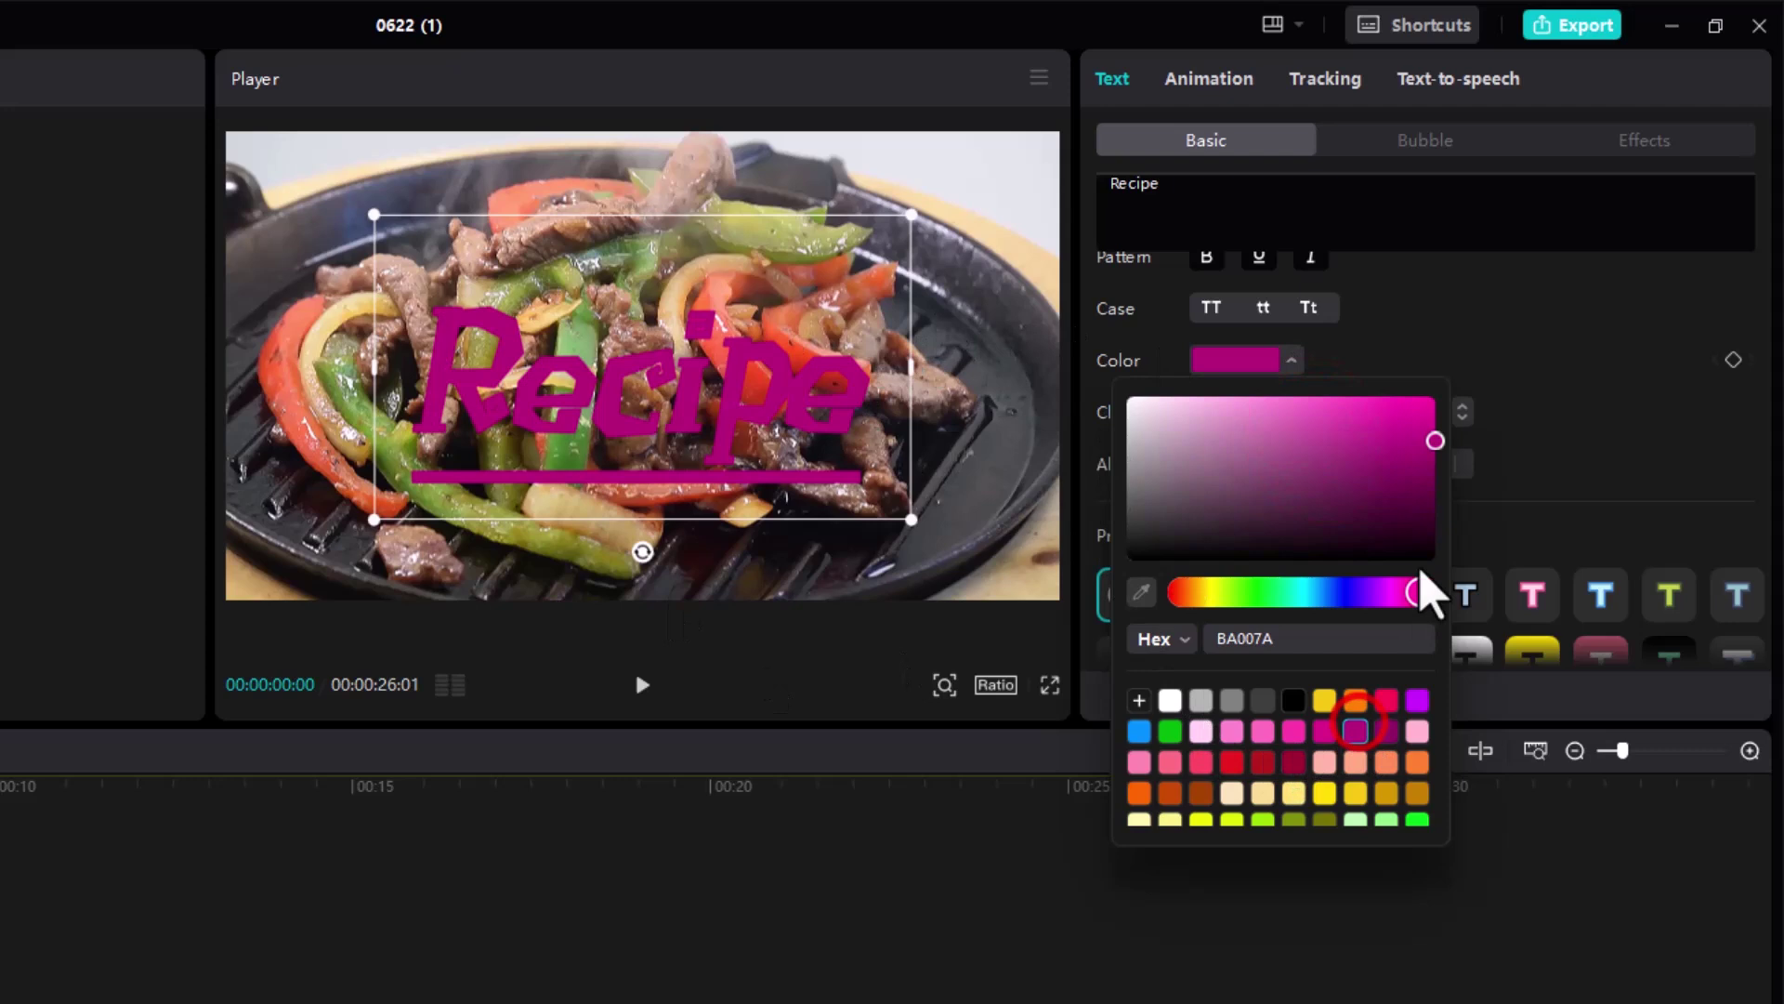
# Try character spacing values up to 4, then return the spacing to 0.
pyautogui.click(1283, 362)
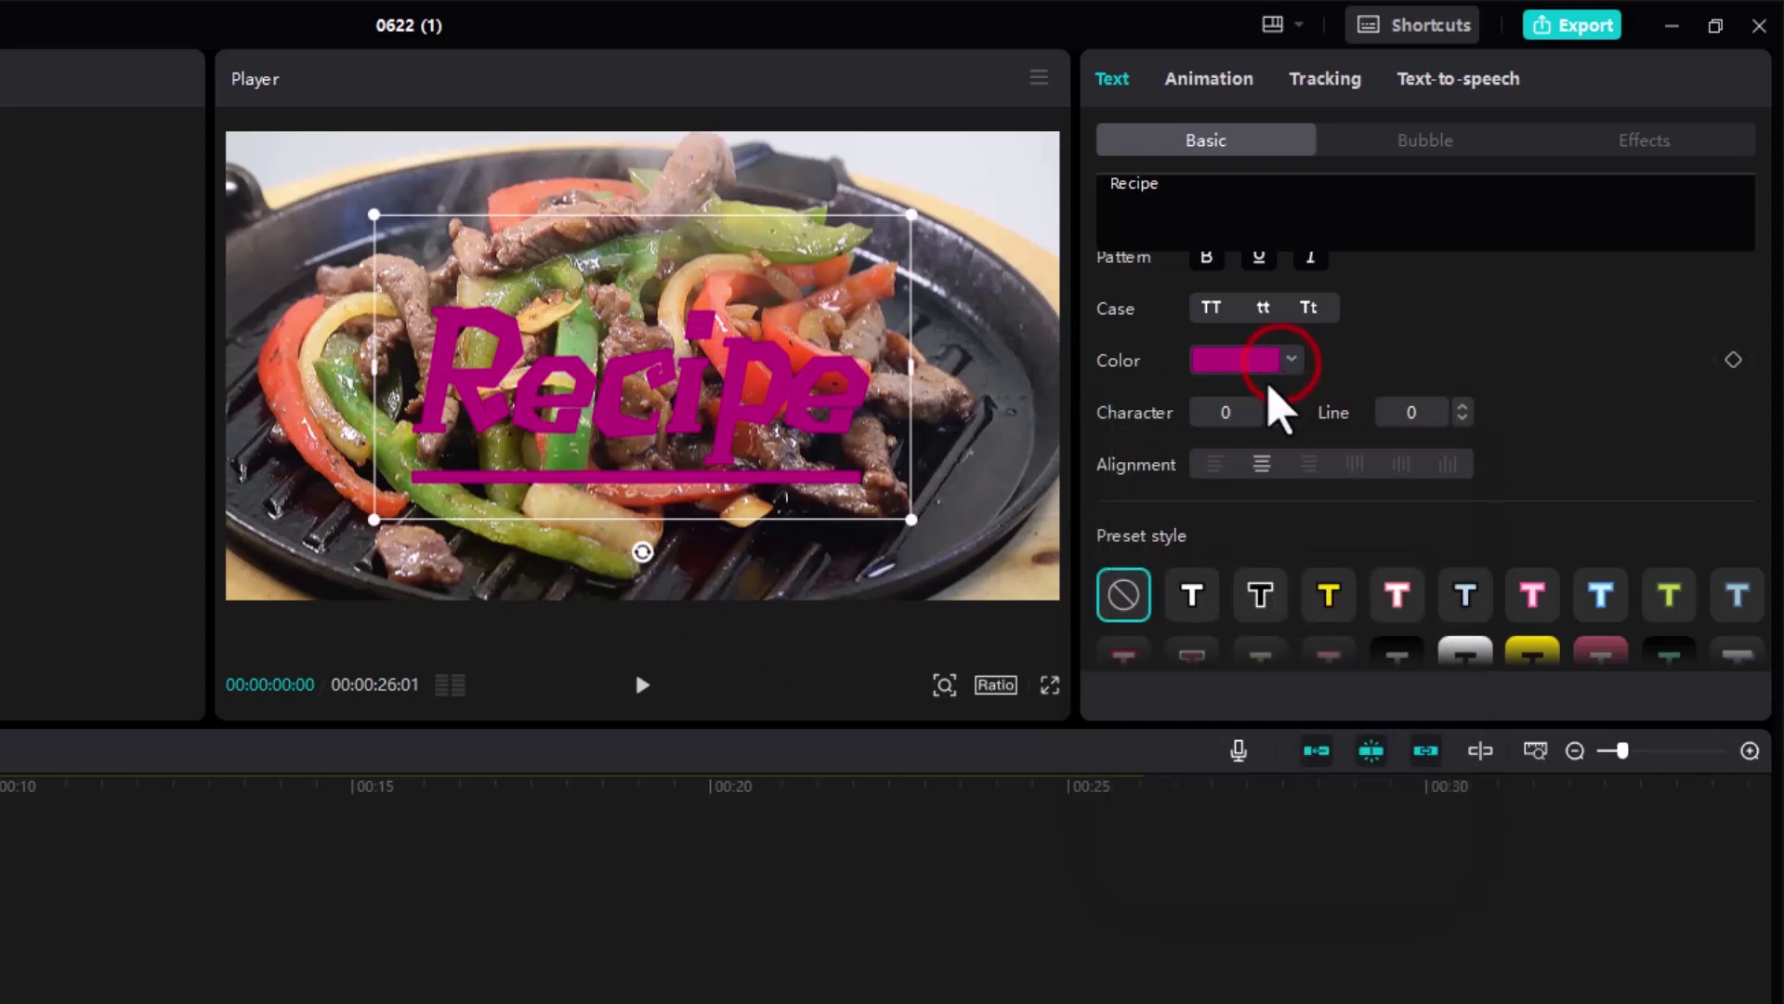
pyautogui.click(1277, 406)
pyautogui.click(1276, 406)
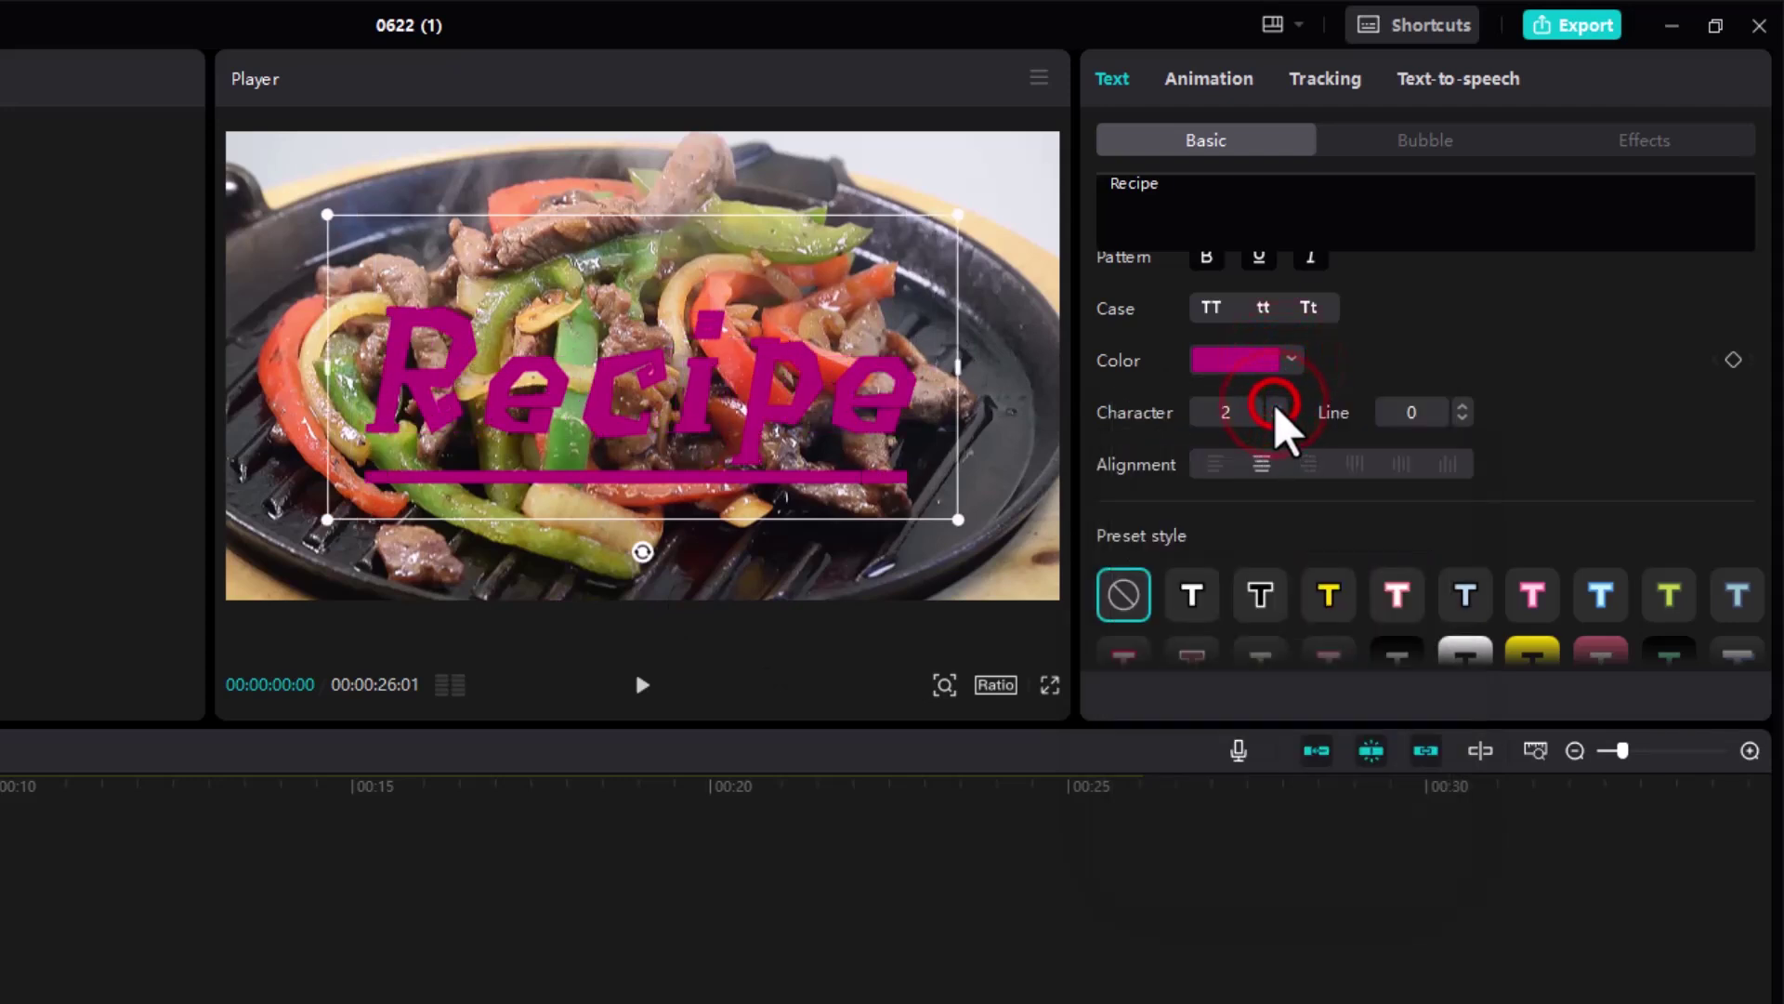
pyautogui.click(1277, 406)
pyautogui.click(1277, 406)
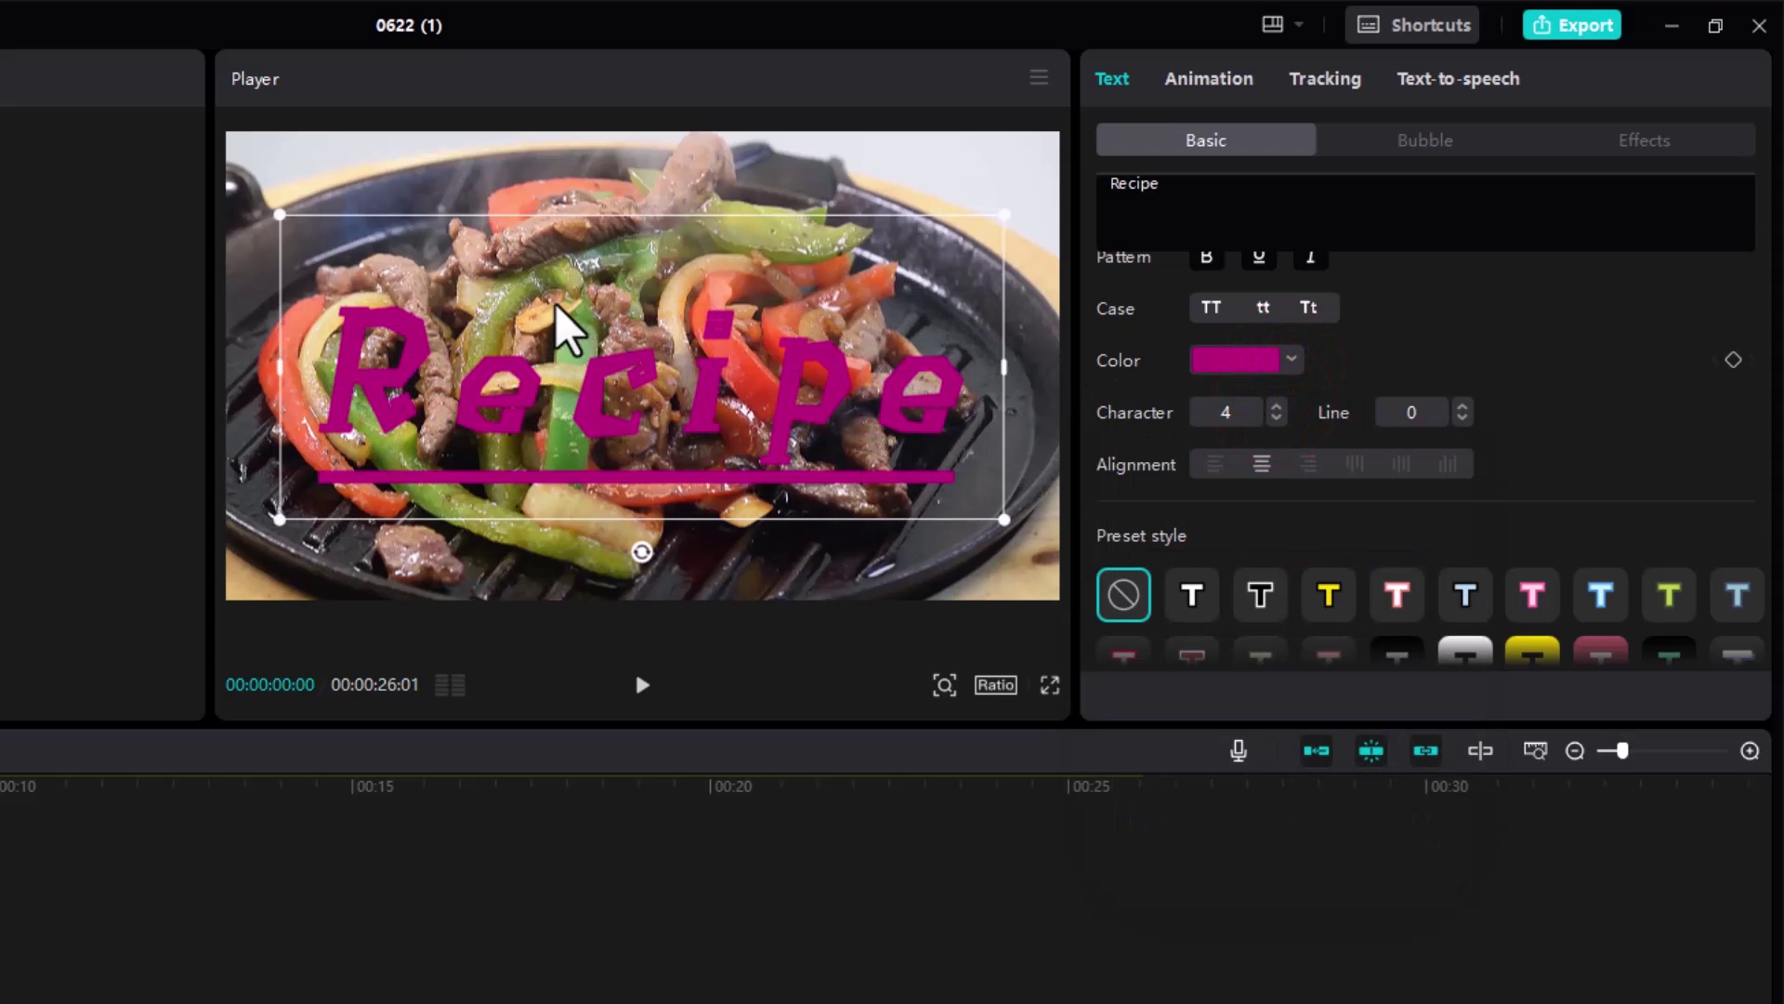
pyautogui.click(1276, 419)
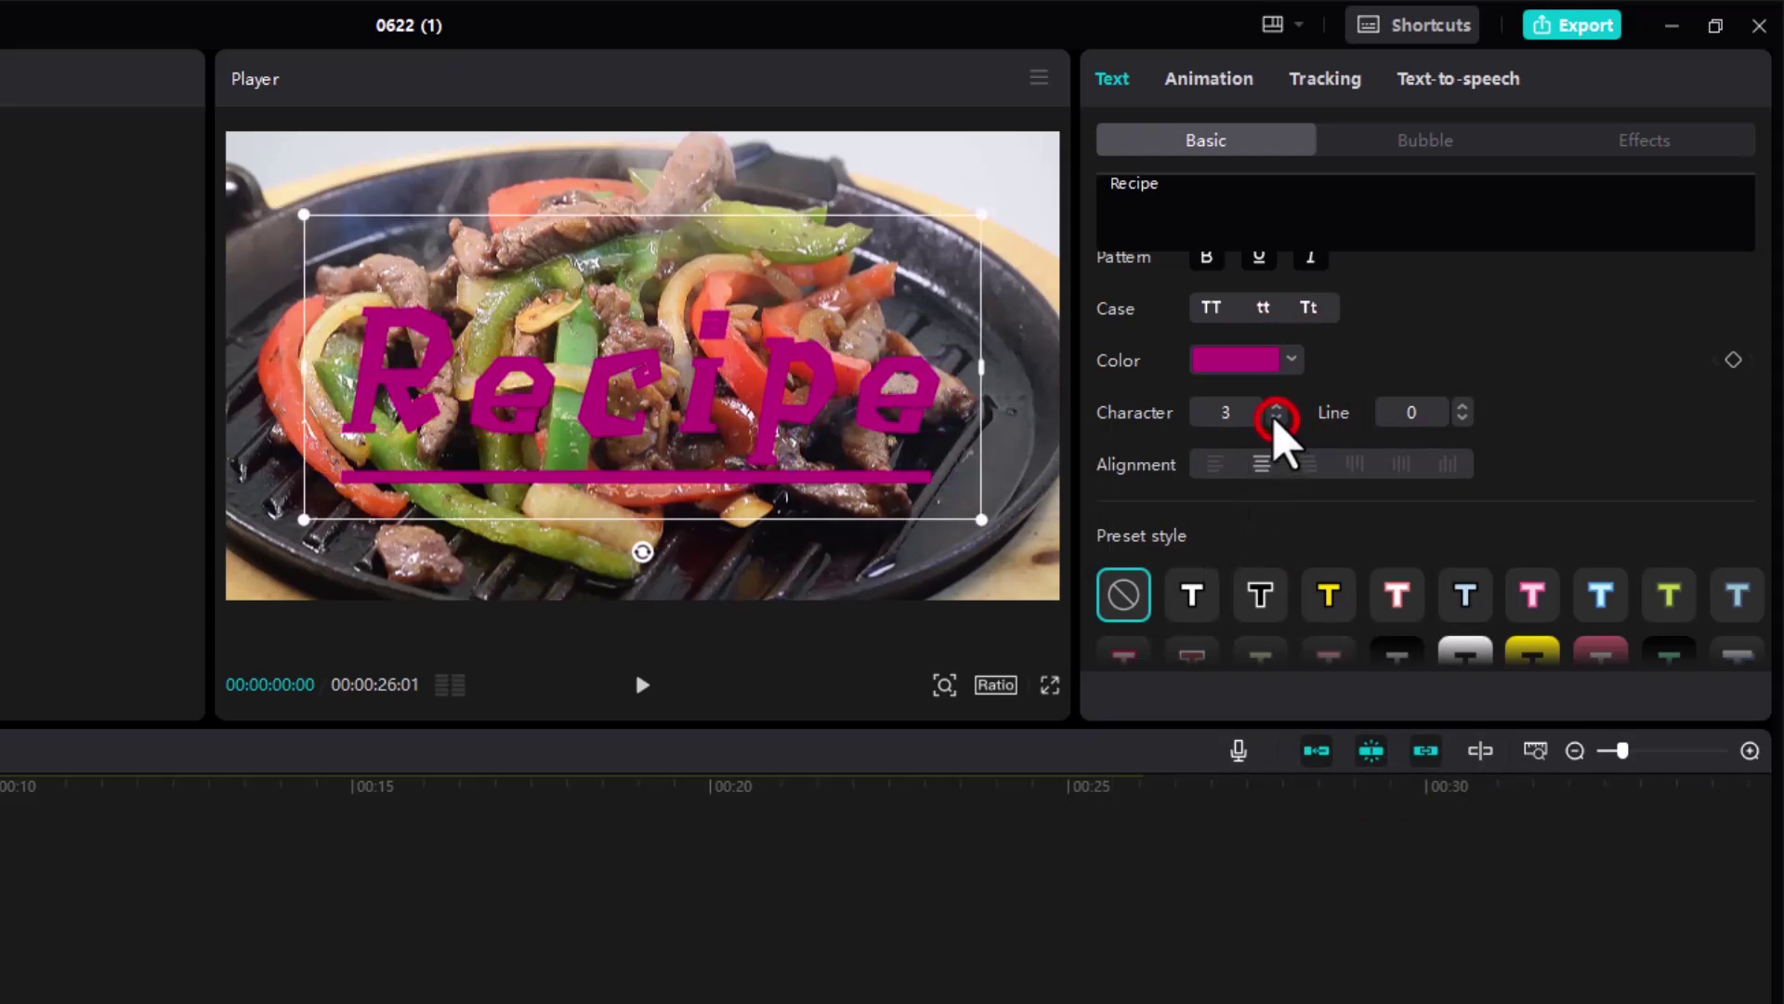
pyautogui.click(1277, 418)
pyautogui.click(1277, 419)
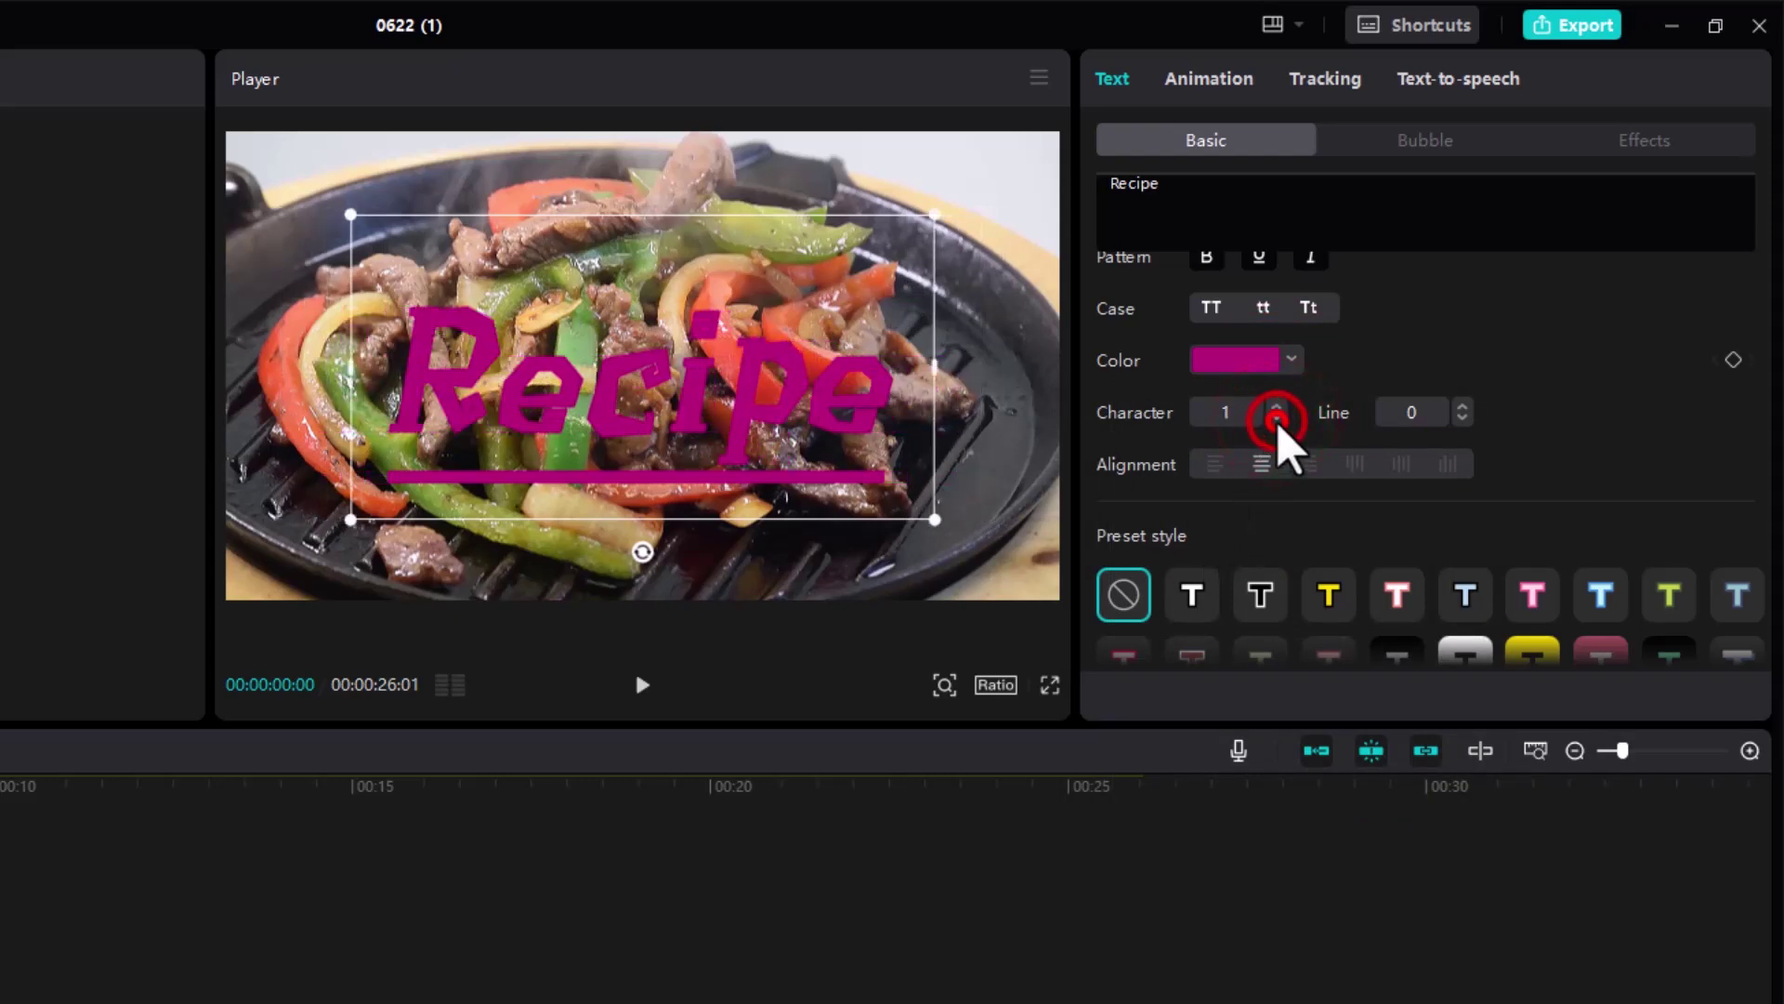
pyautogui.click(1277, 418)
pyautogui.click(1277, 419)
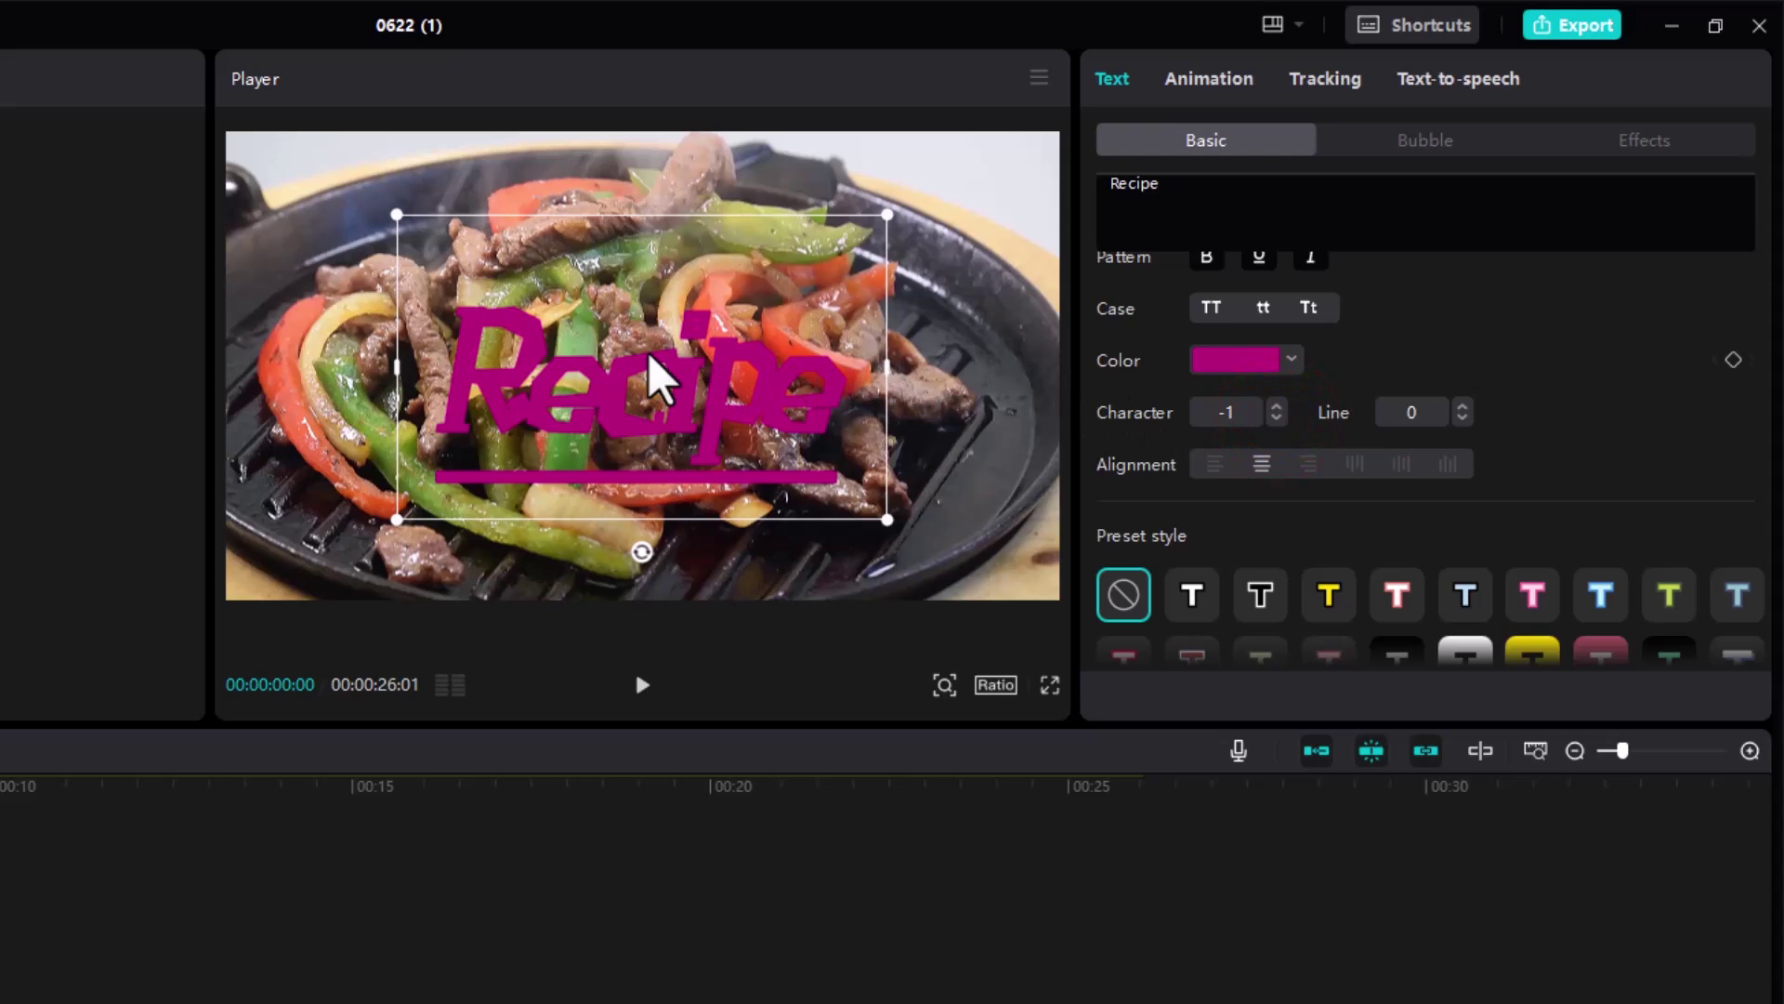
pyautogui.click(1278, 405)
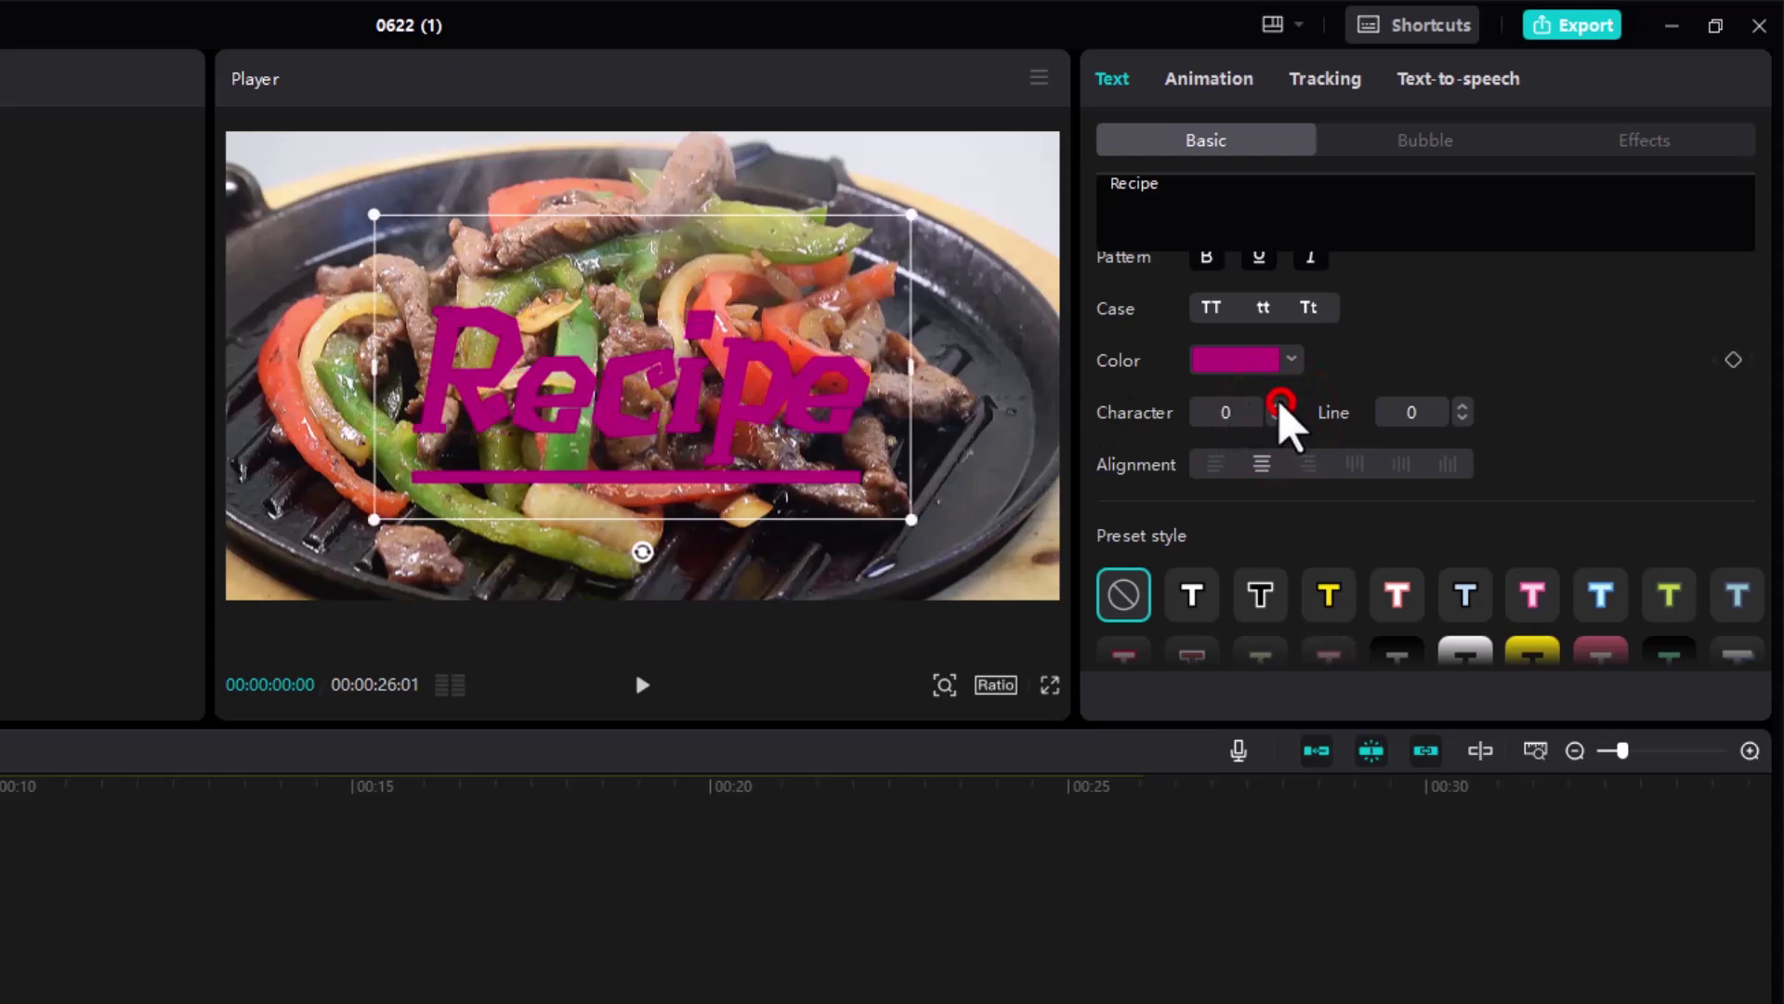
pyautogui.click(1278, 405)
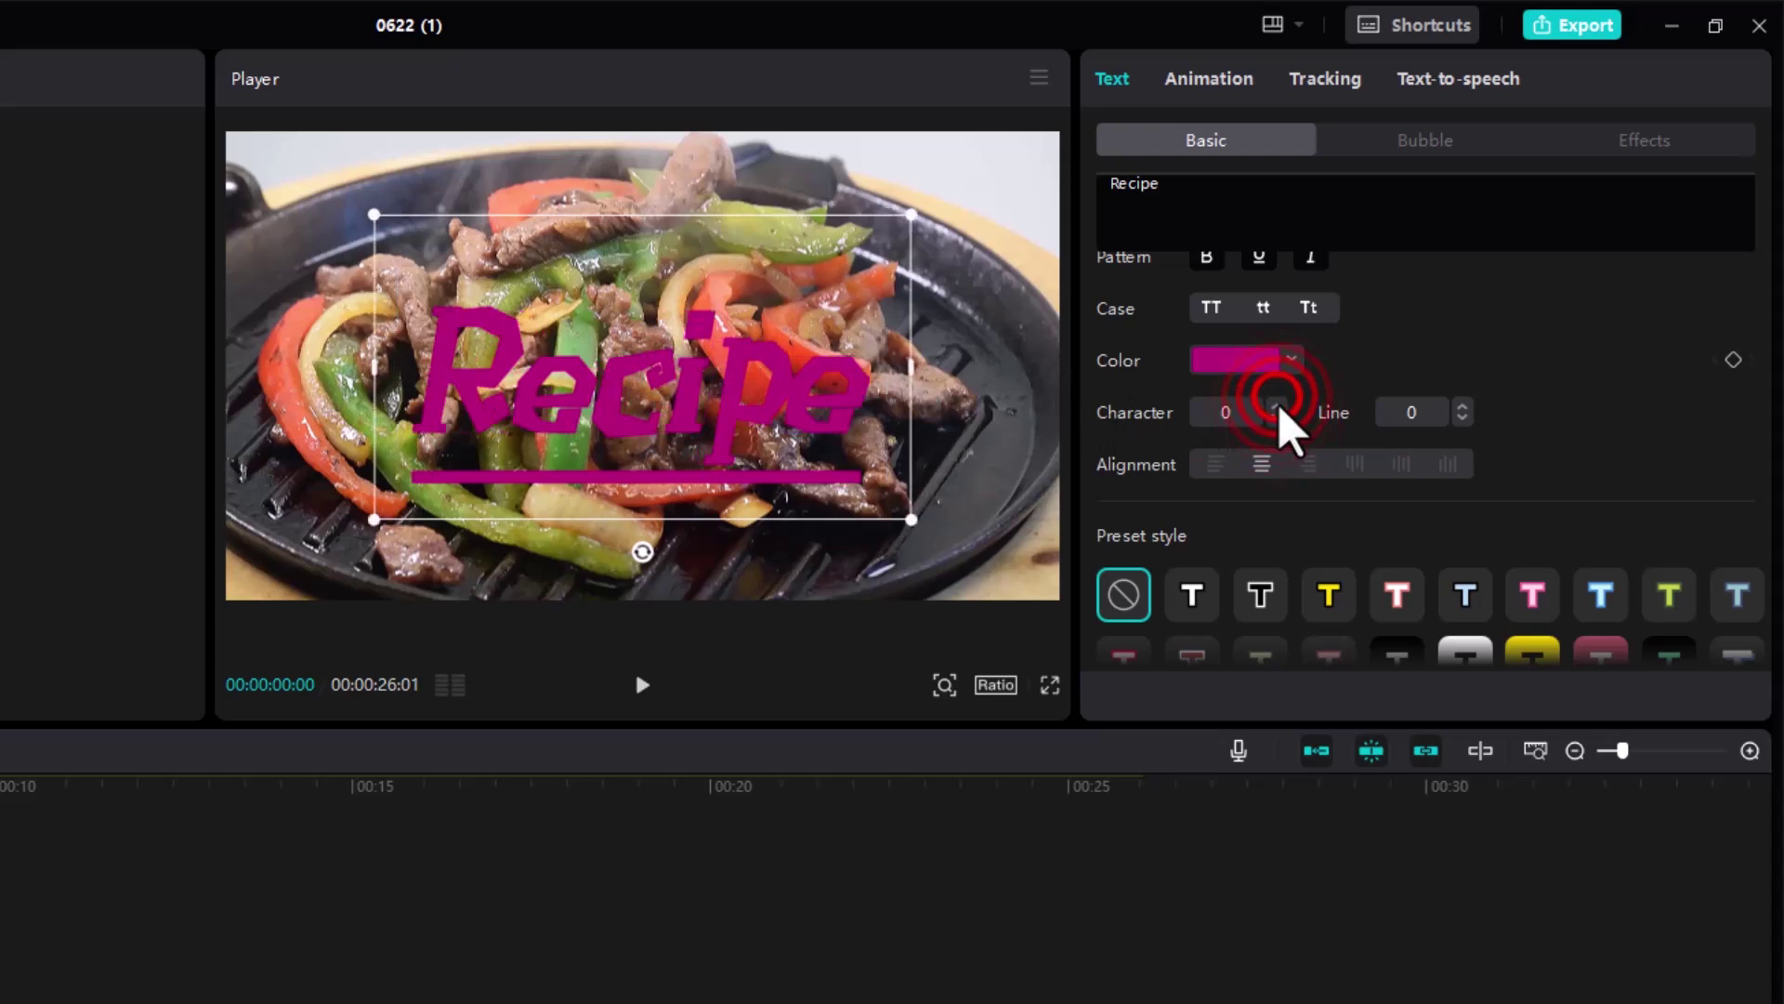
pyautogui.click(1278, 405)
pyautogui.click(1278, 405)
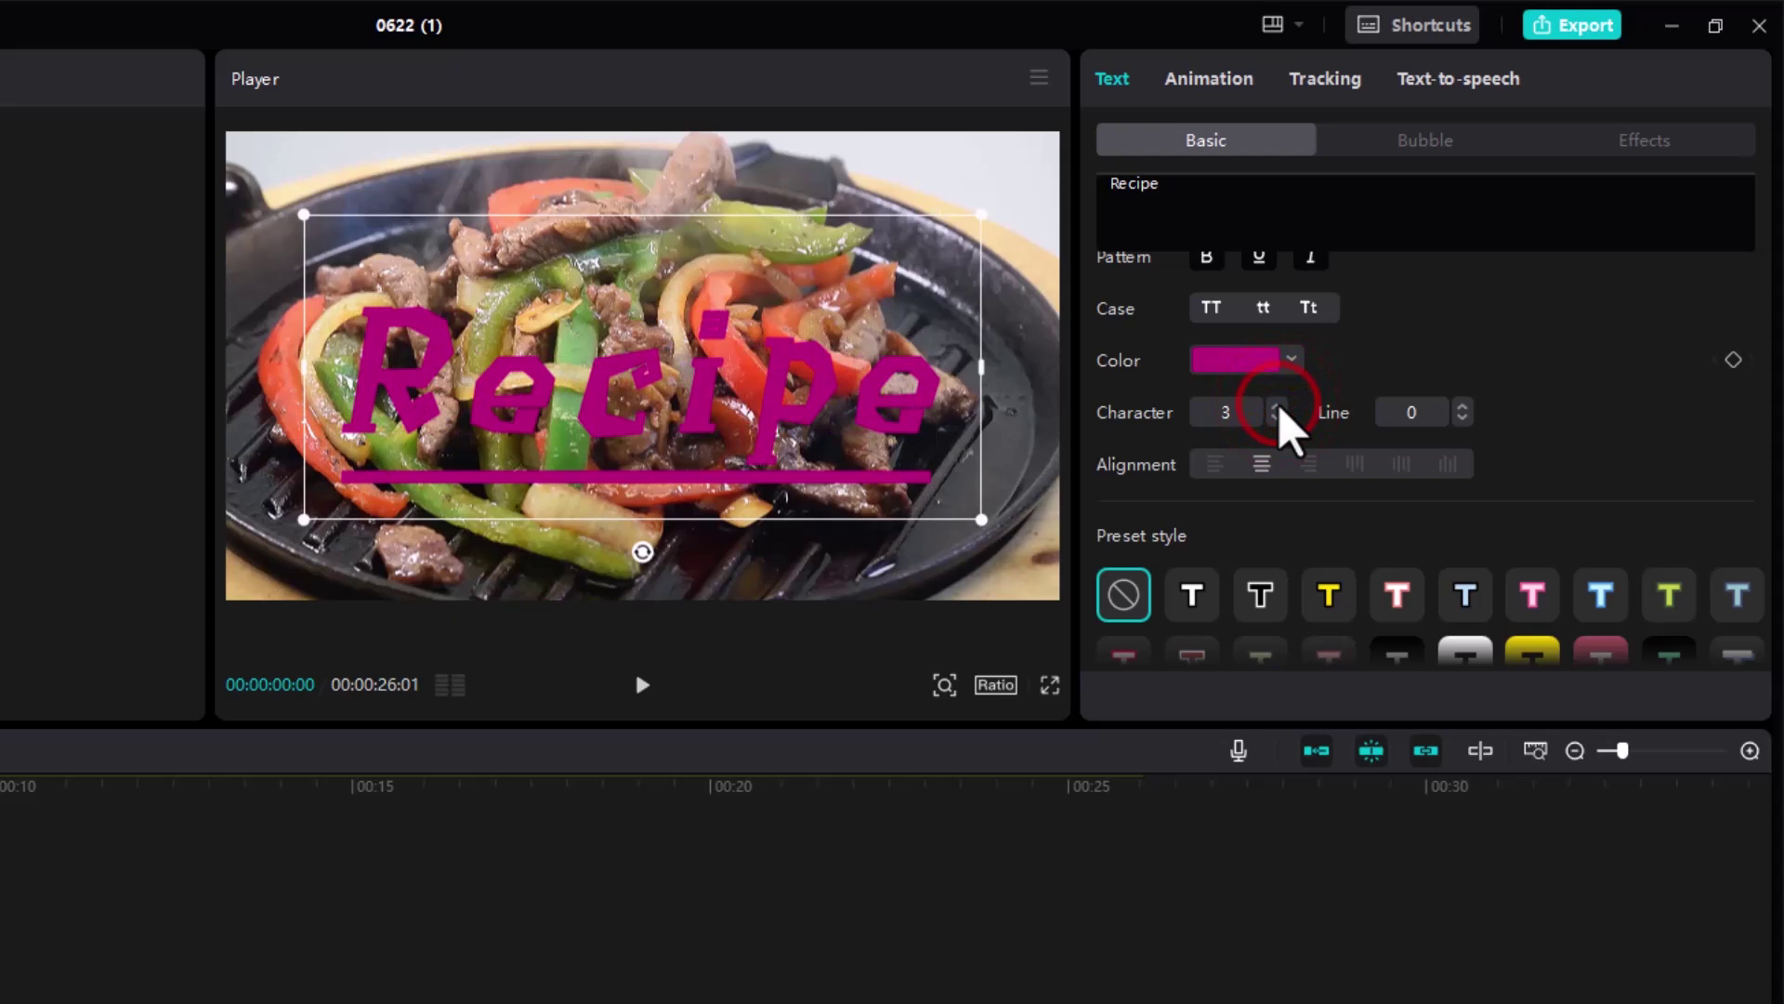
pyautogui.click(1277, 405)
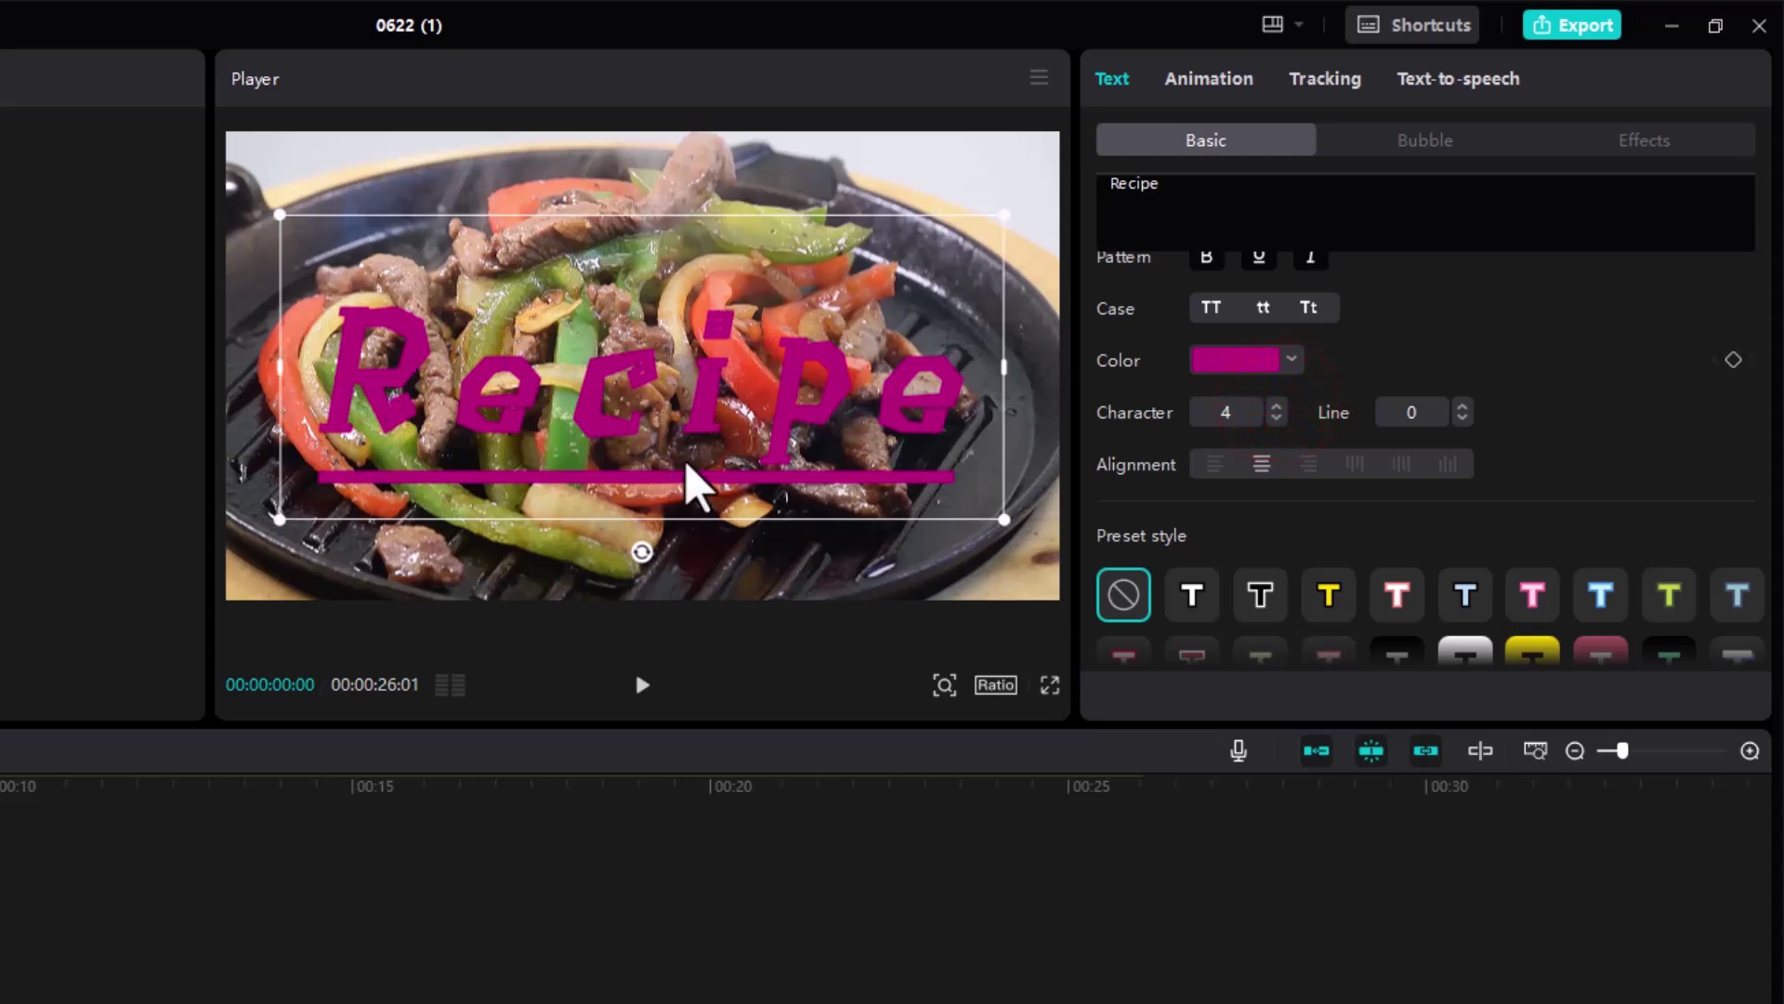
pyautogui.click(1277, 417)
pyautogui.click(1277, 418)
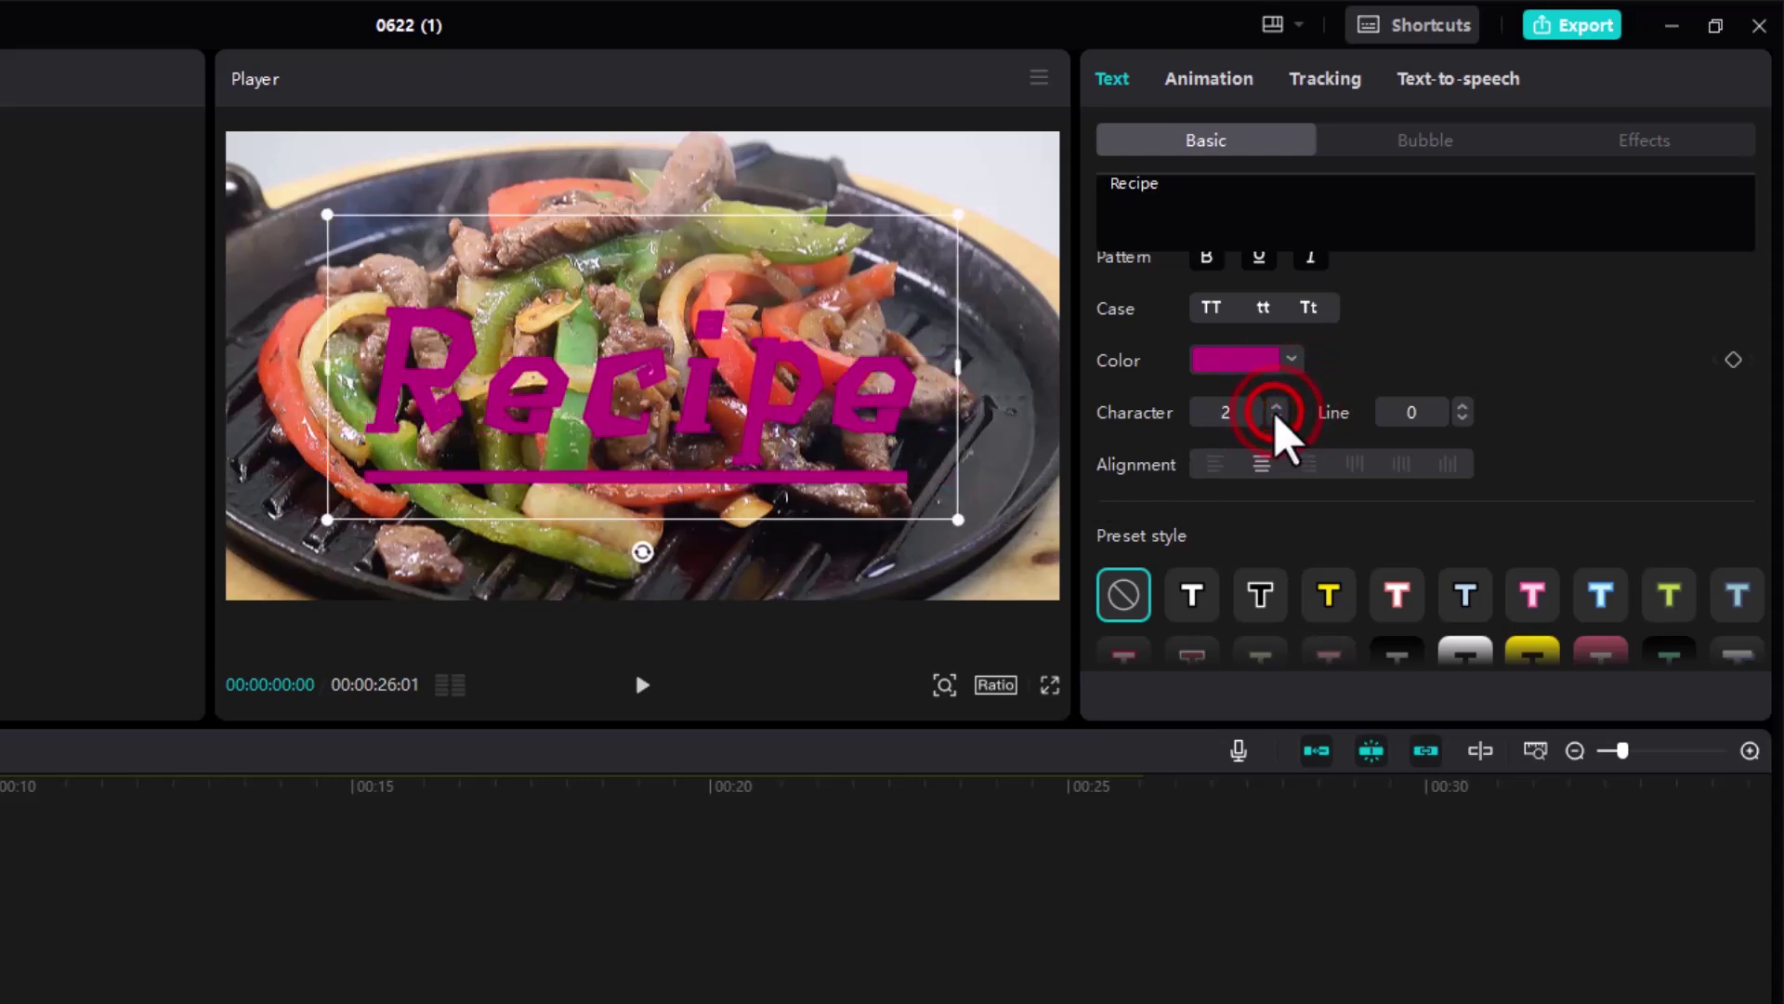
pyautogui.click(1277, 417)
pyautogui.click(1277, 417)
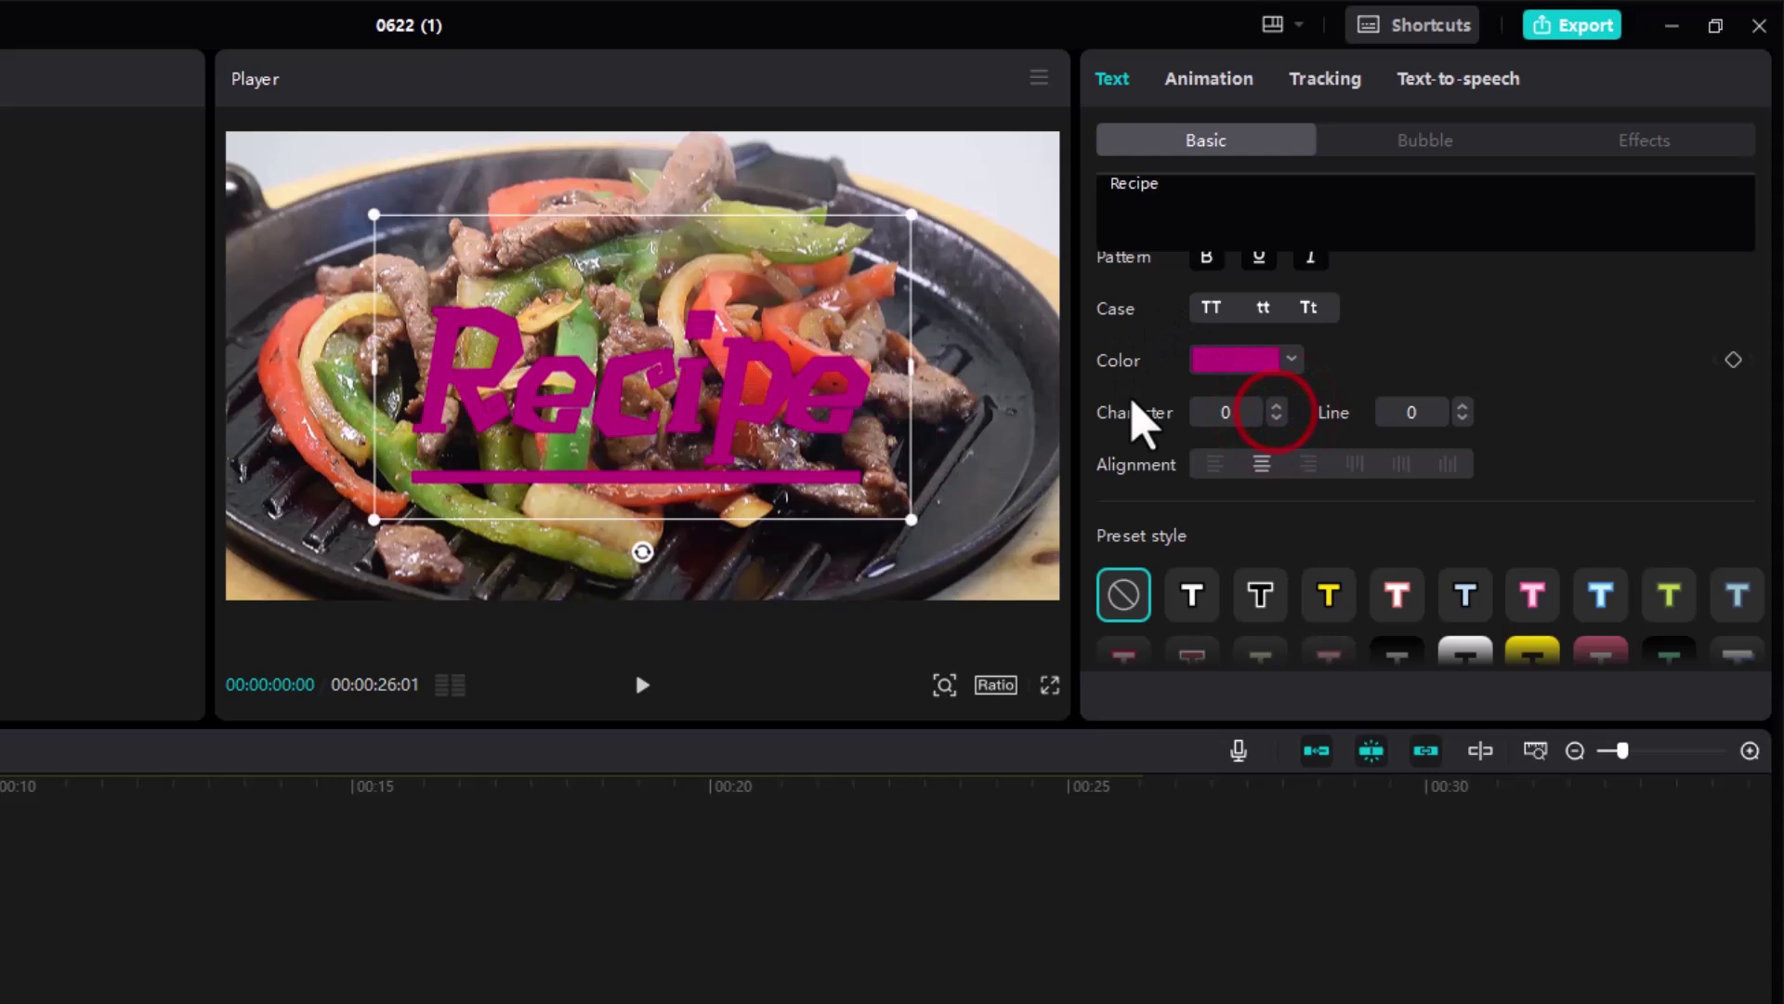
# Raise the line spacing to 4 and right-align the title.
pyautogui.click(1462, 408)
pyautogui.click(1462, 408)
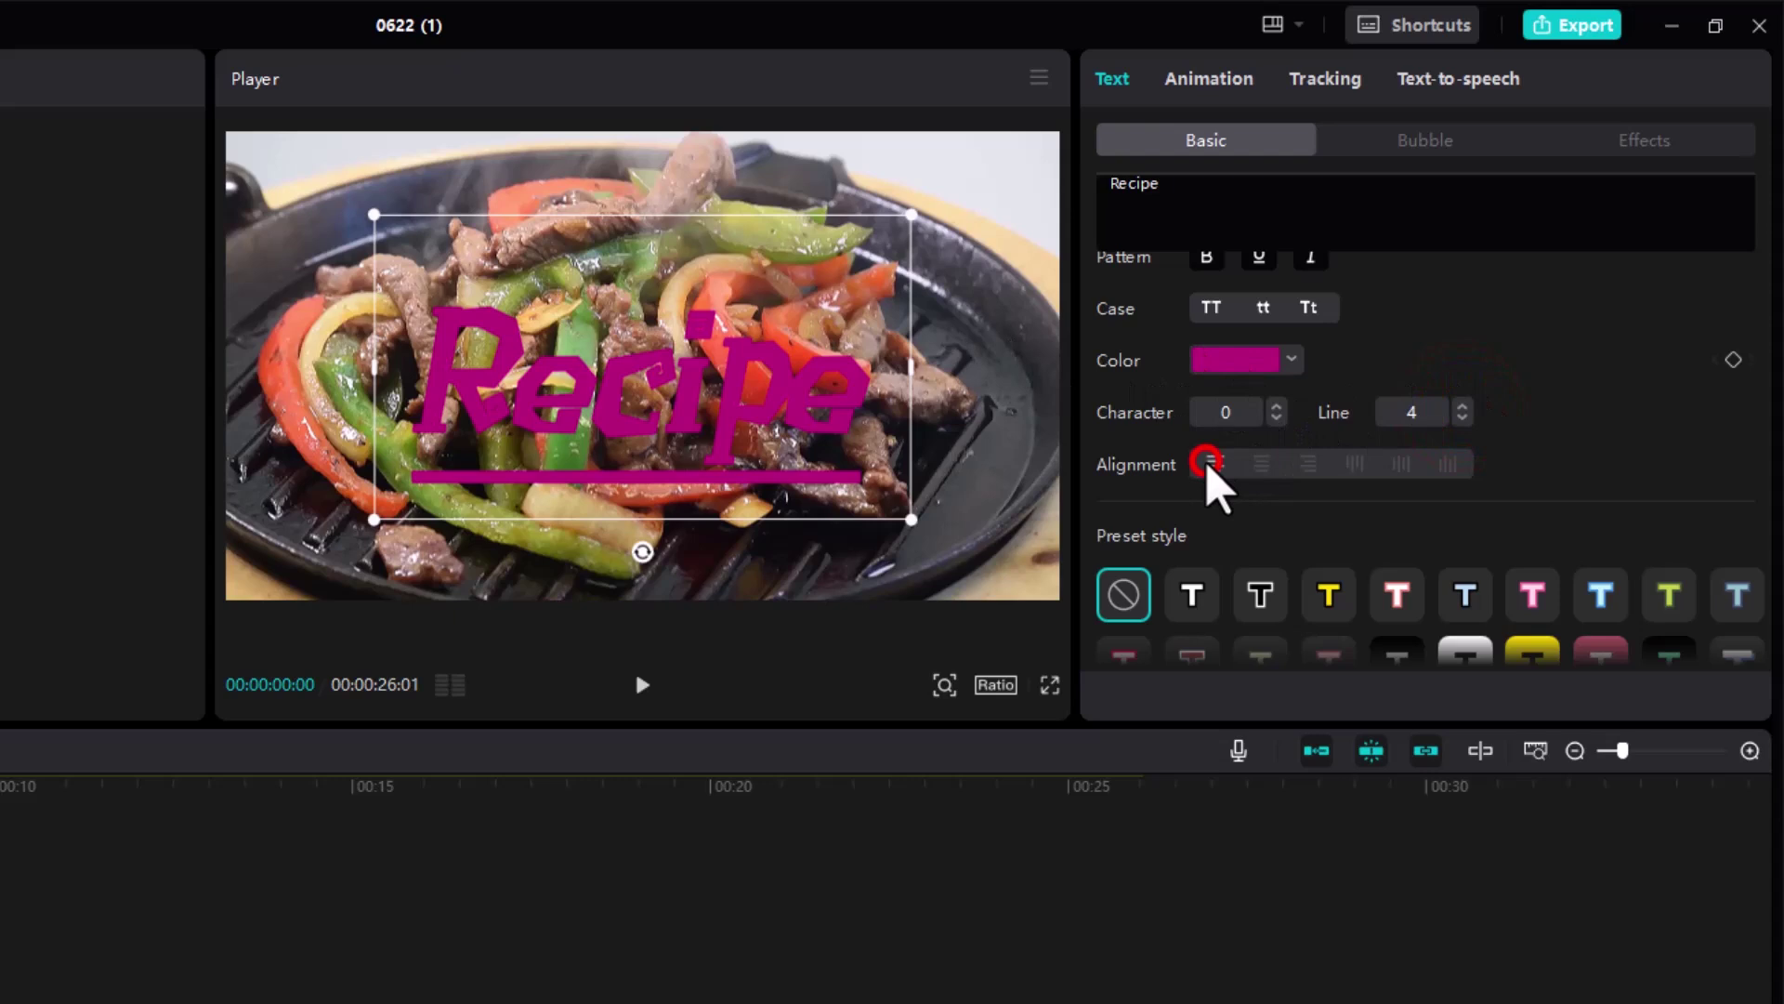
pyautogui.click(1264, 463)
pyautogui.click(1316, 461)
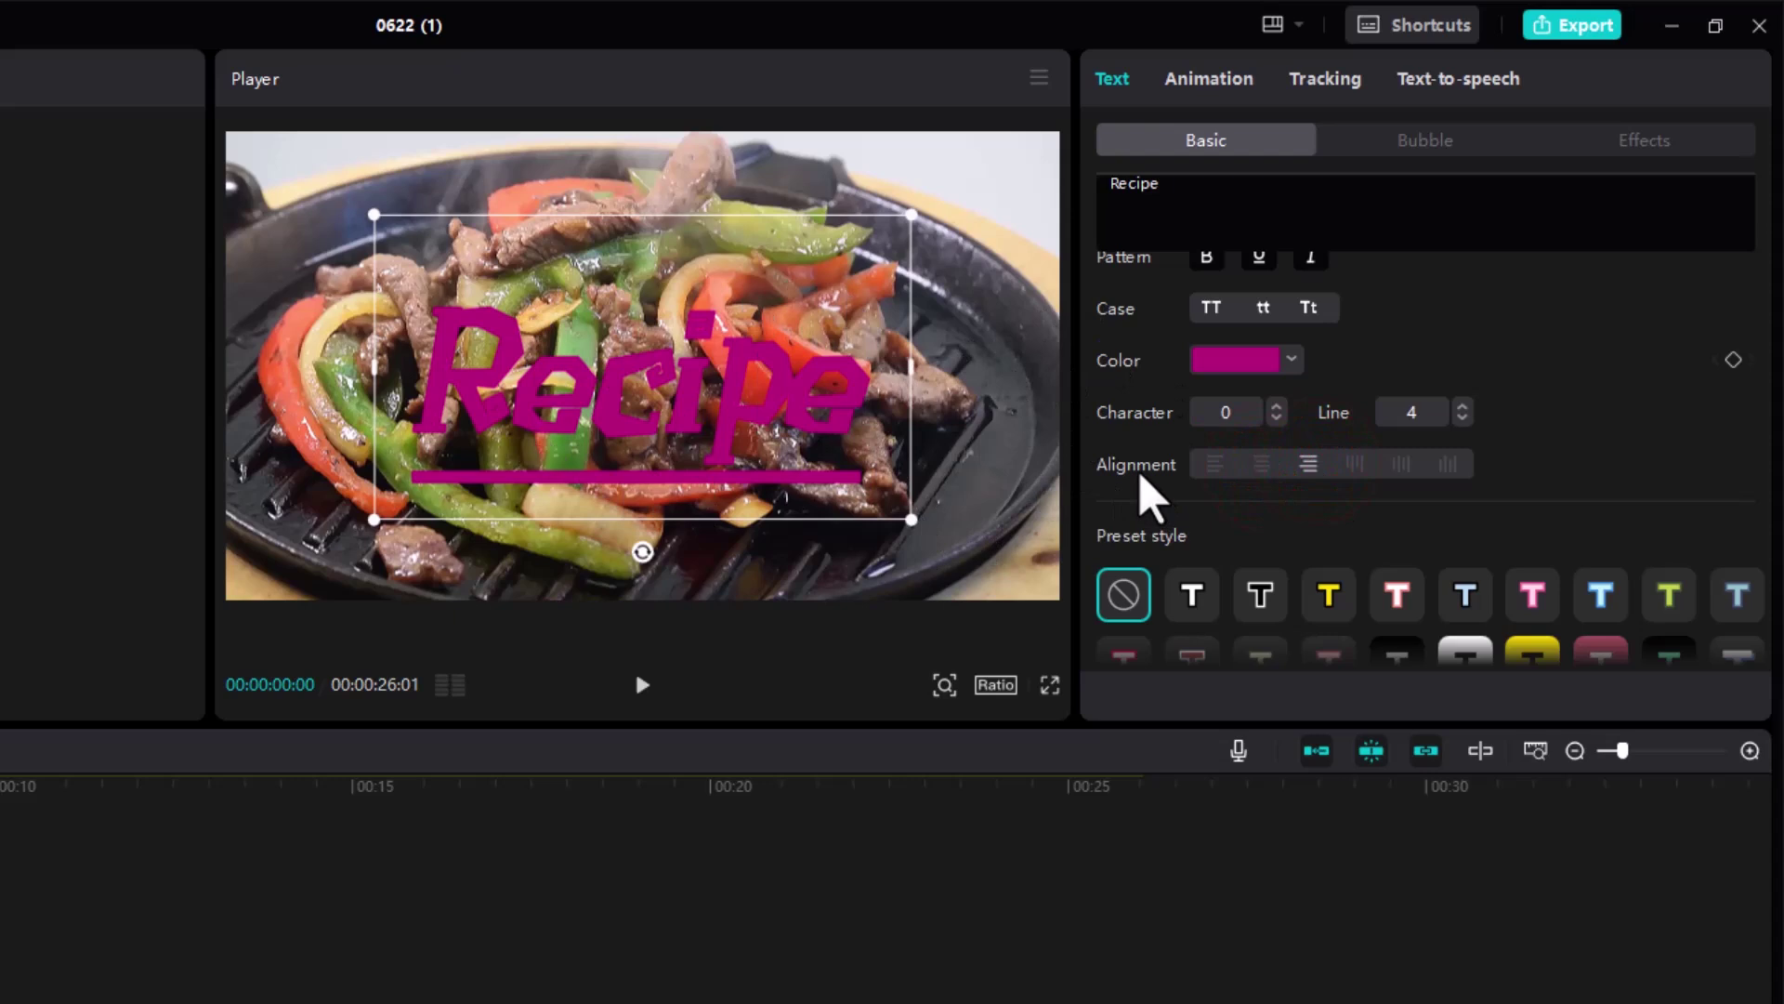
# Try yellow, light blue, pink bubble and green glow presets, then apply the orange preset.
pyautogui.scroll(-8, 1152, 492)
pyautogui.scroll(5, 1176, 471)
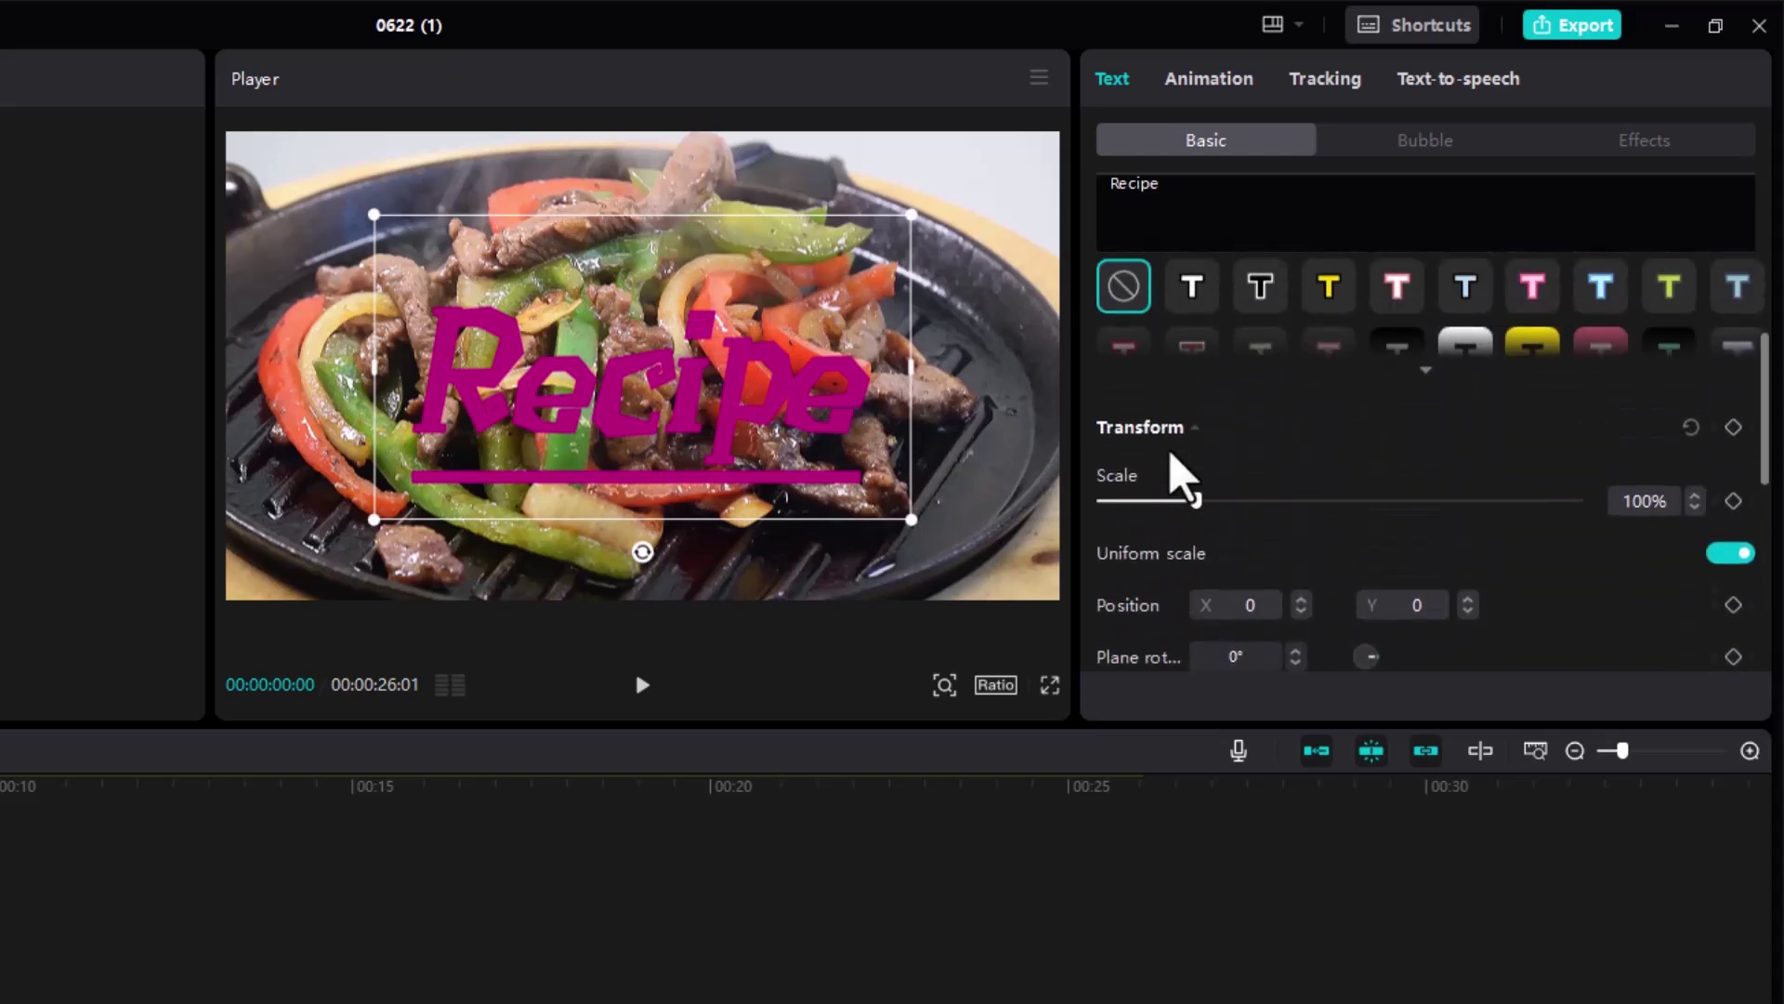
pyautogui.scroll(2, 1175, 466)
pyautogui.click(1331, 439)
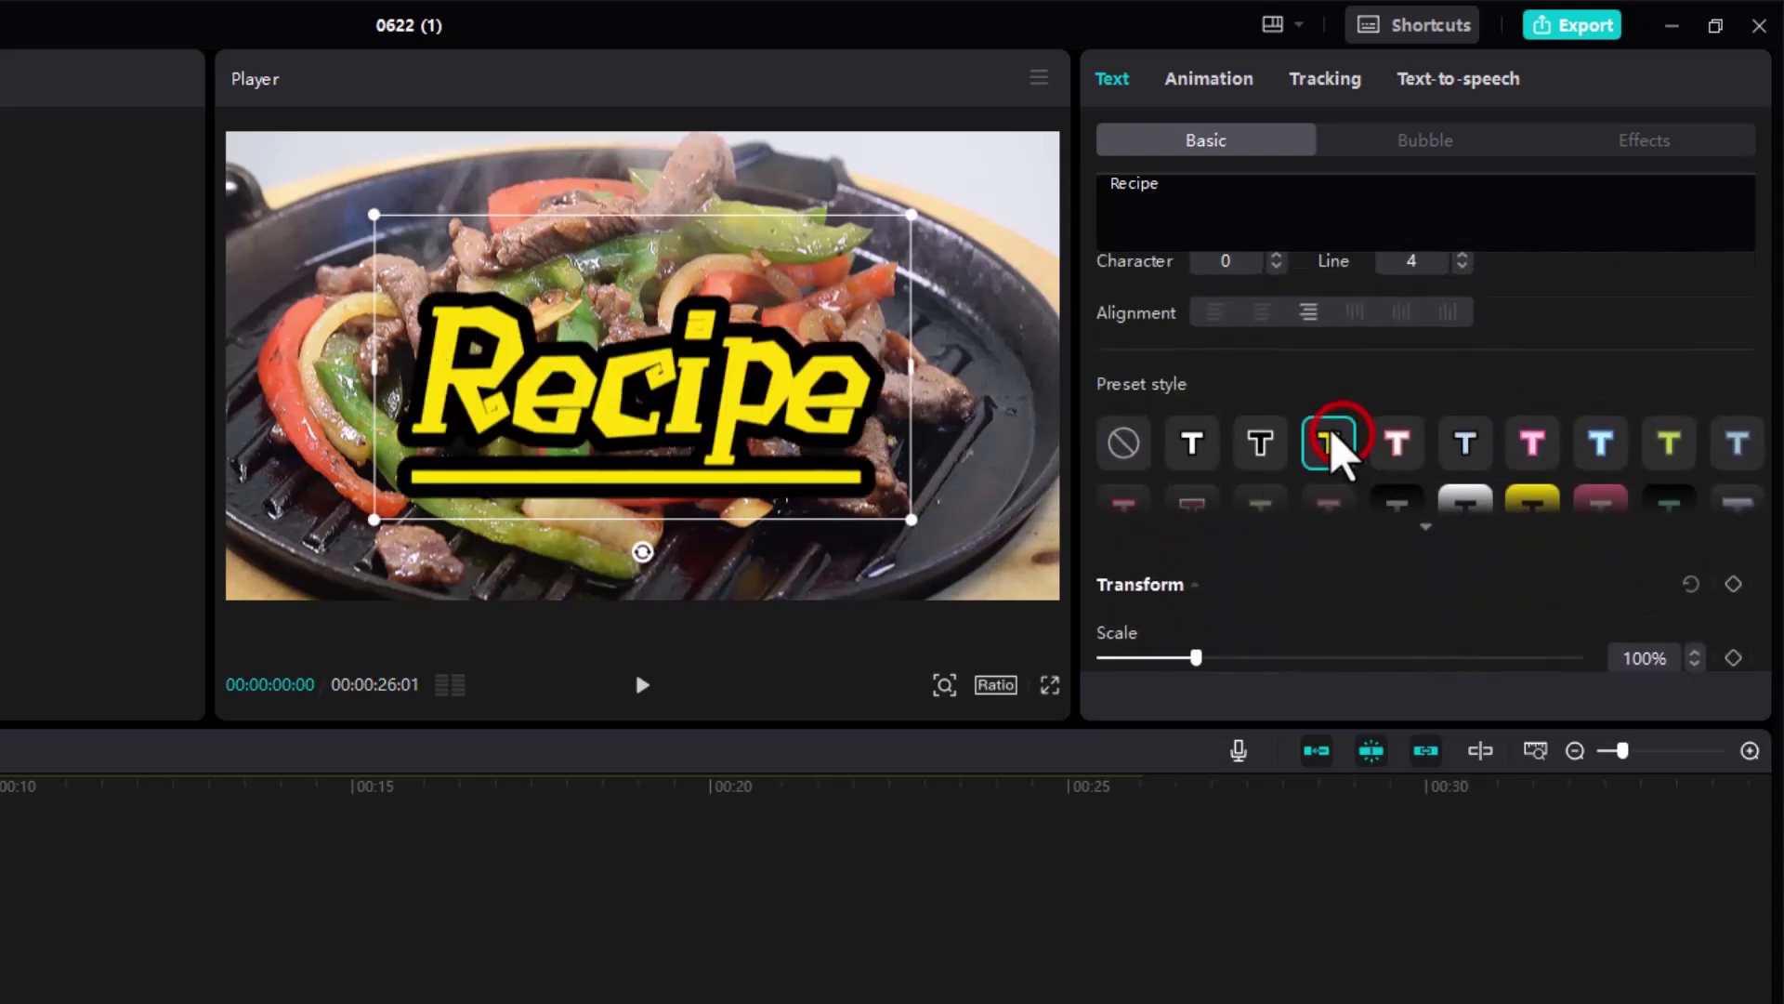
pyautogui.click(1468, 445)
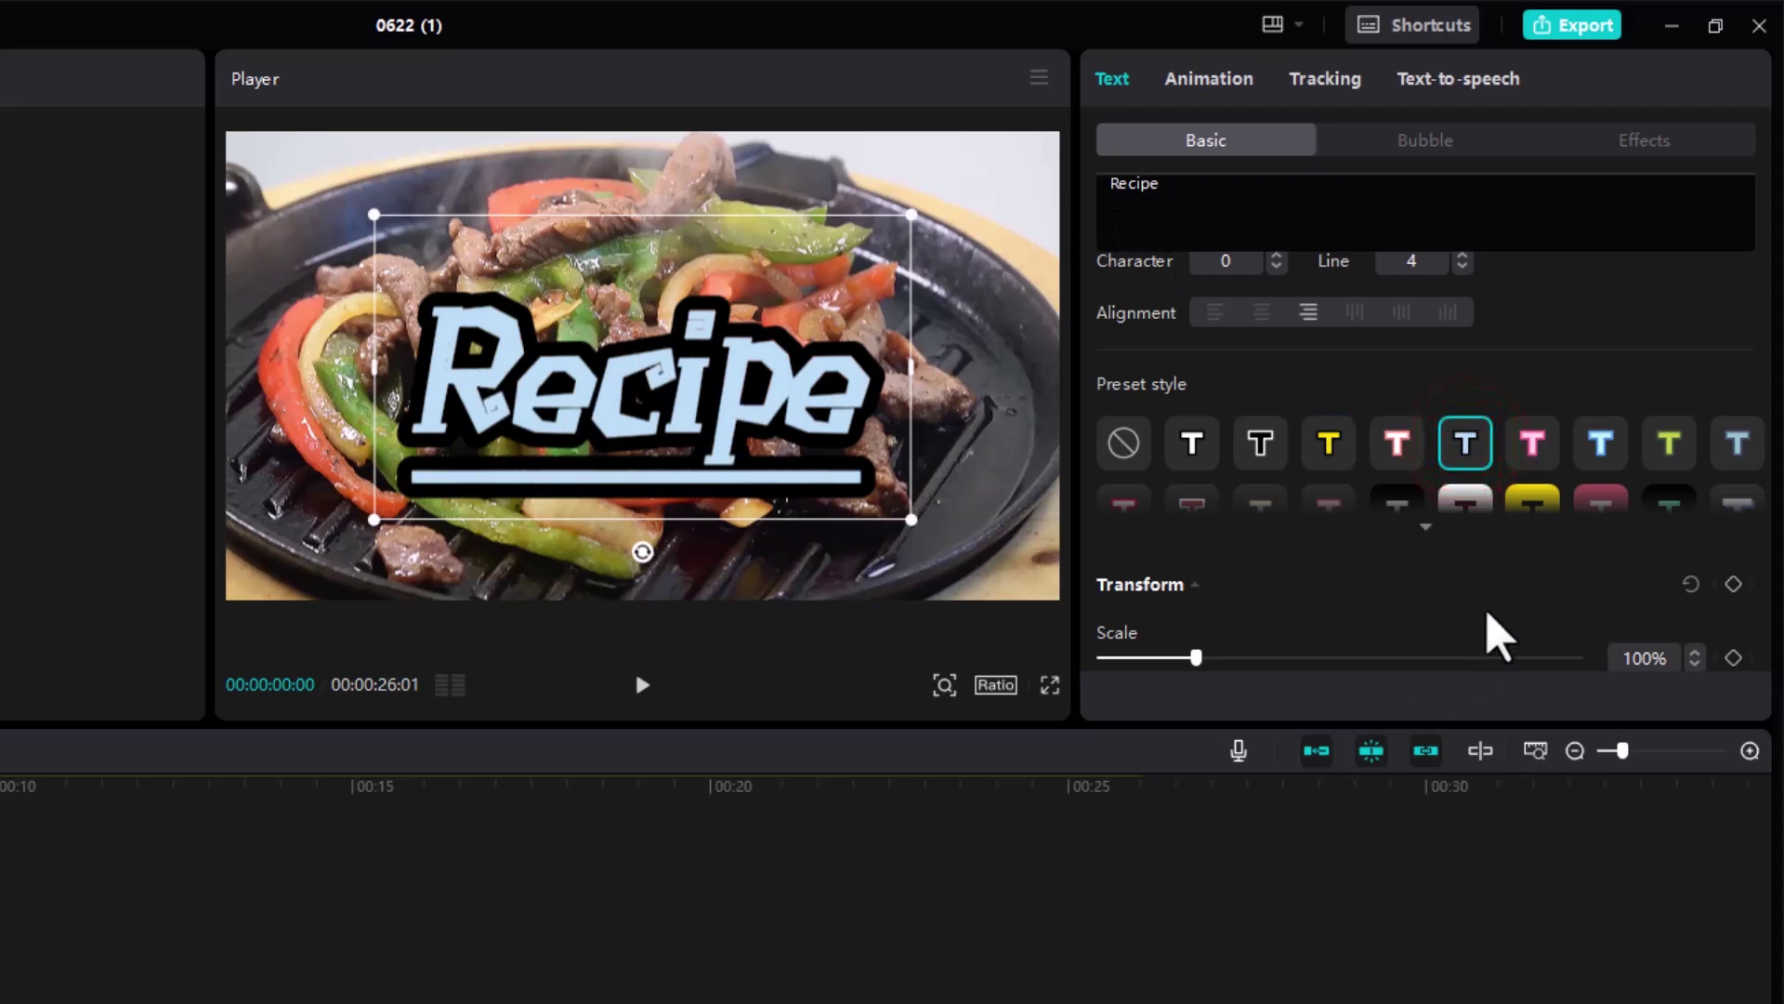
pyautogui.scroll(-1, 1411, 483)
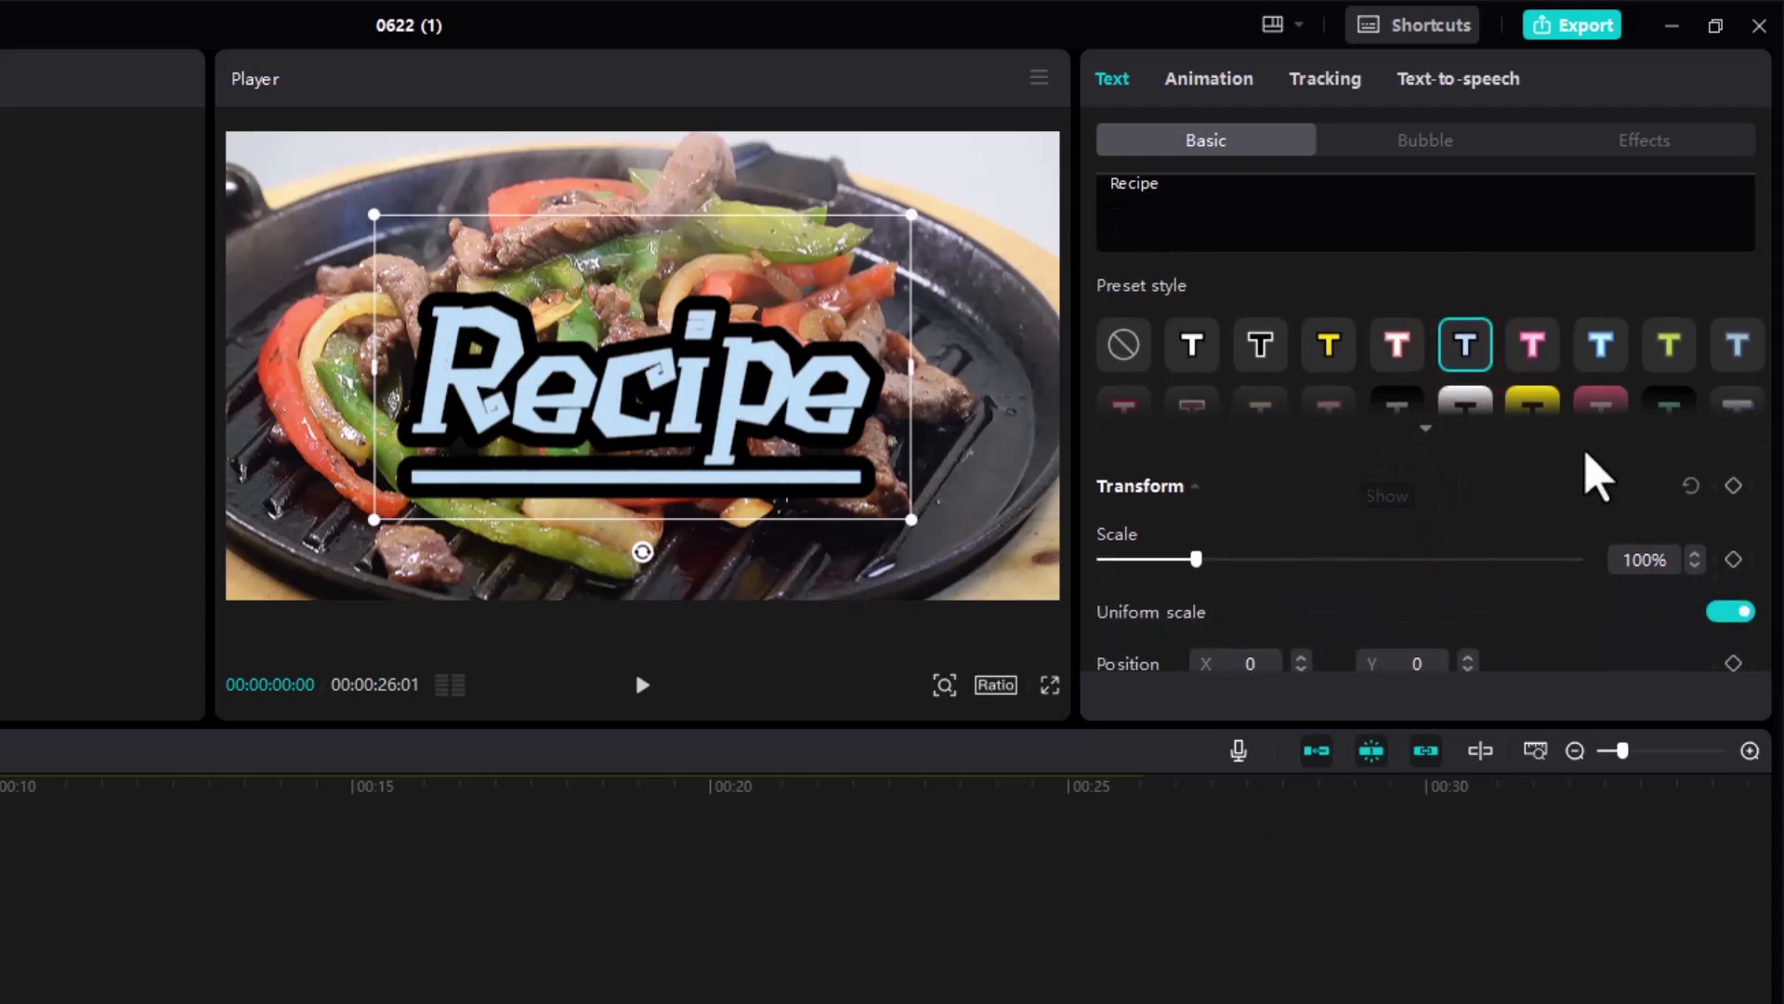
pyautogui.scroll(-1, 1220, 515)
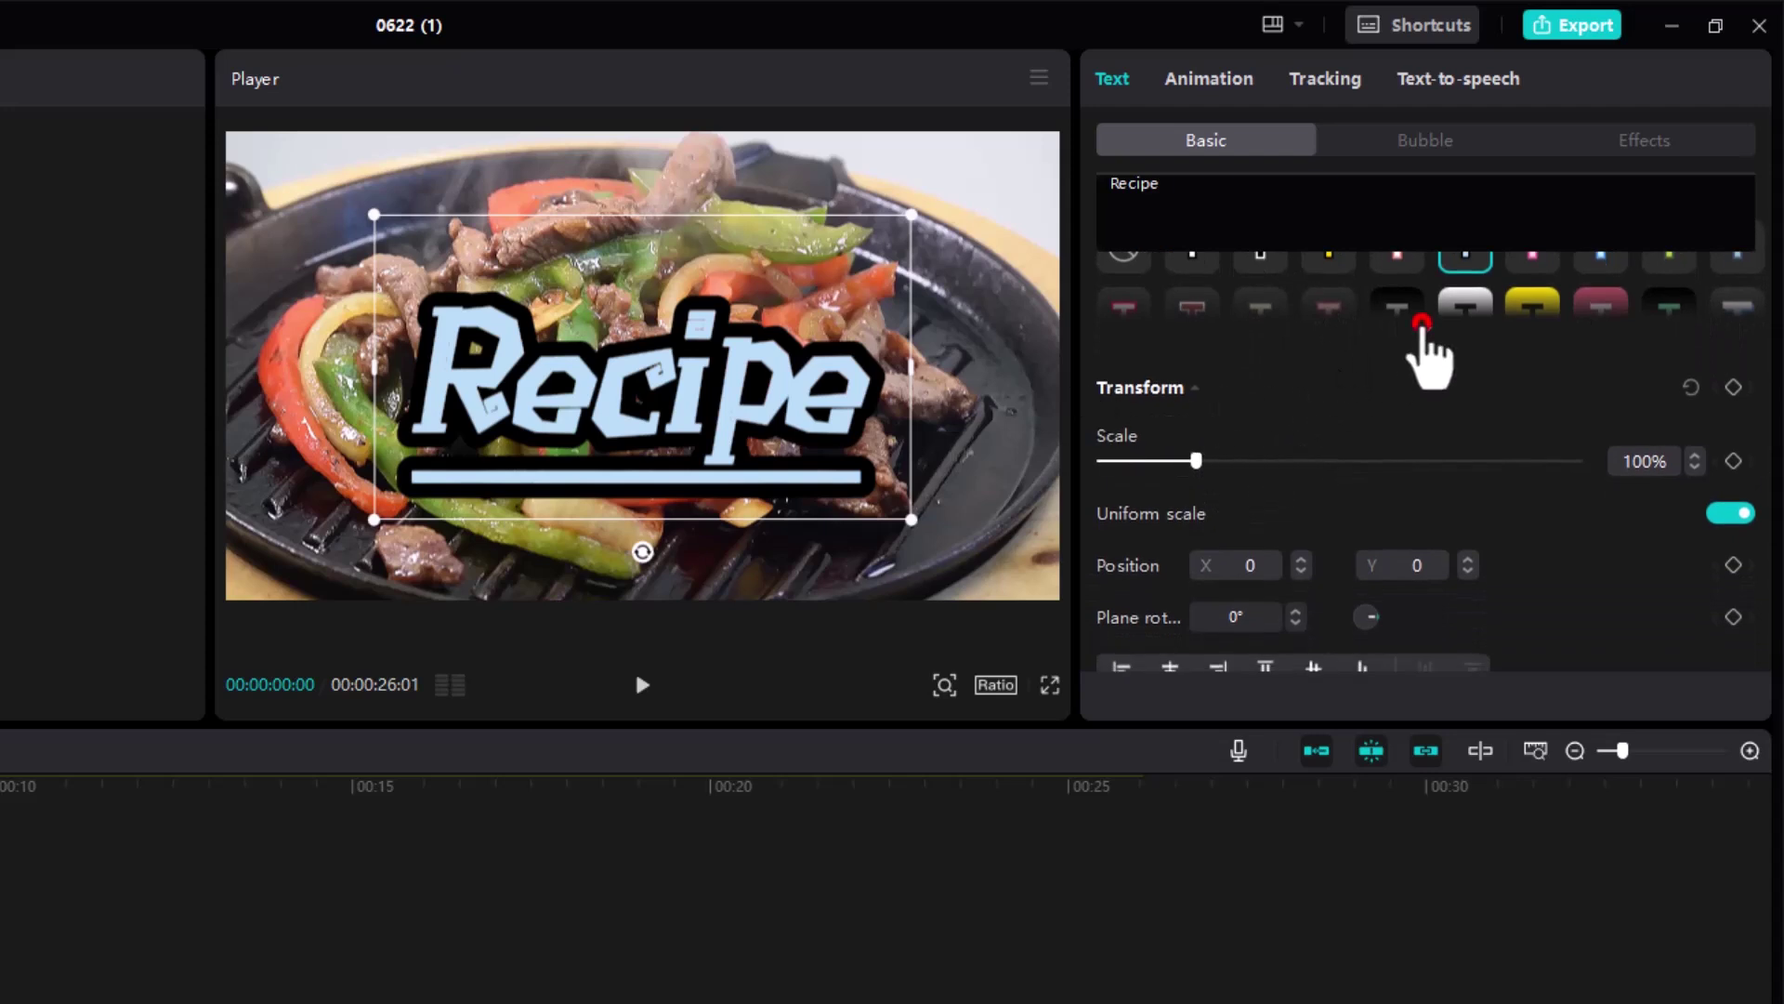
pyautogui.scroll(2, 1422, 334)
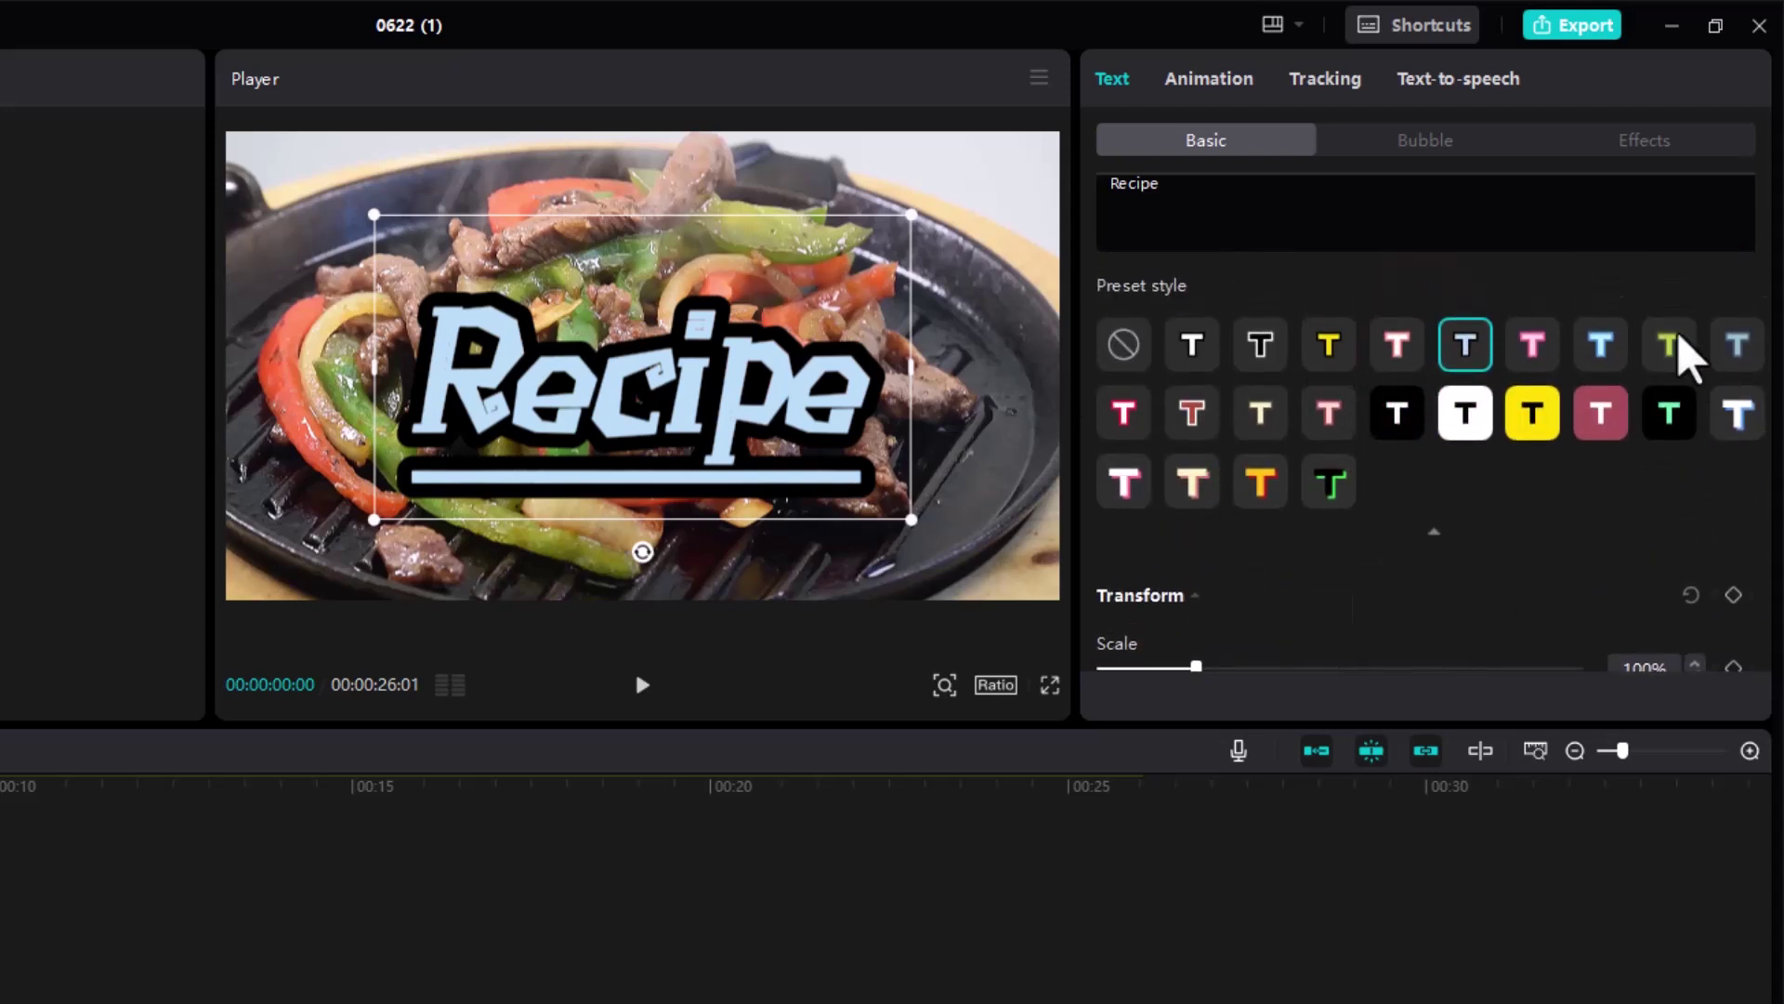
pyautogui.click(1594, 412)
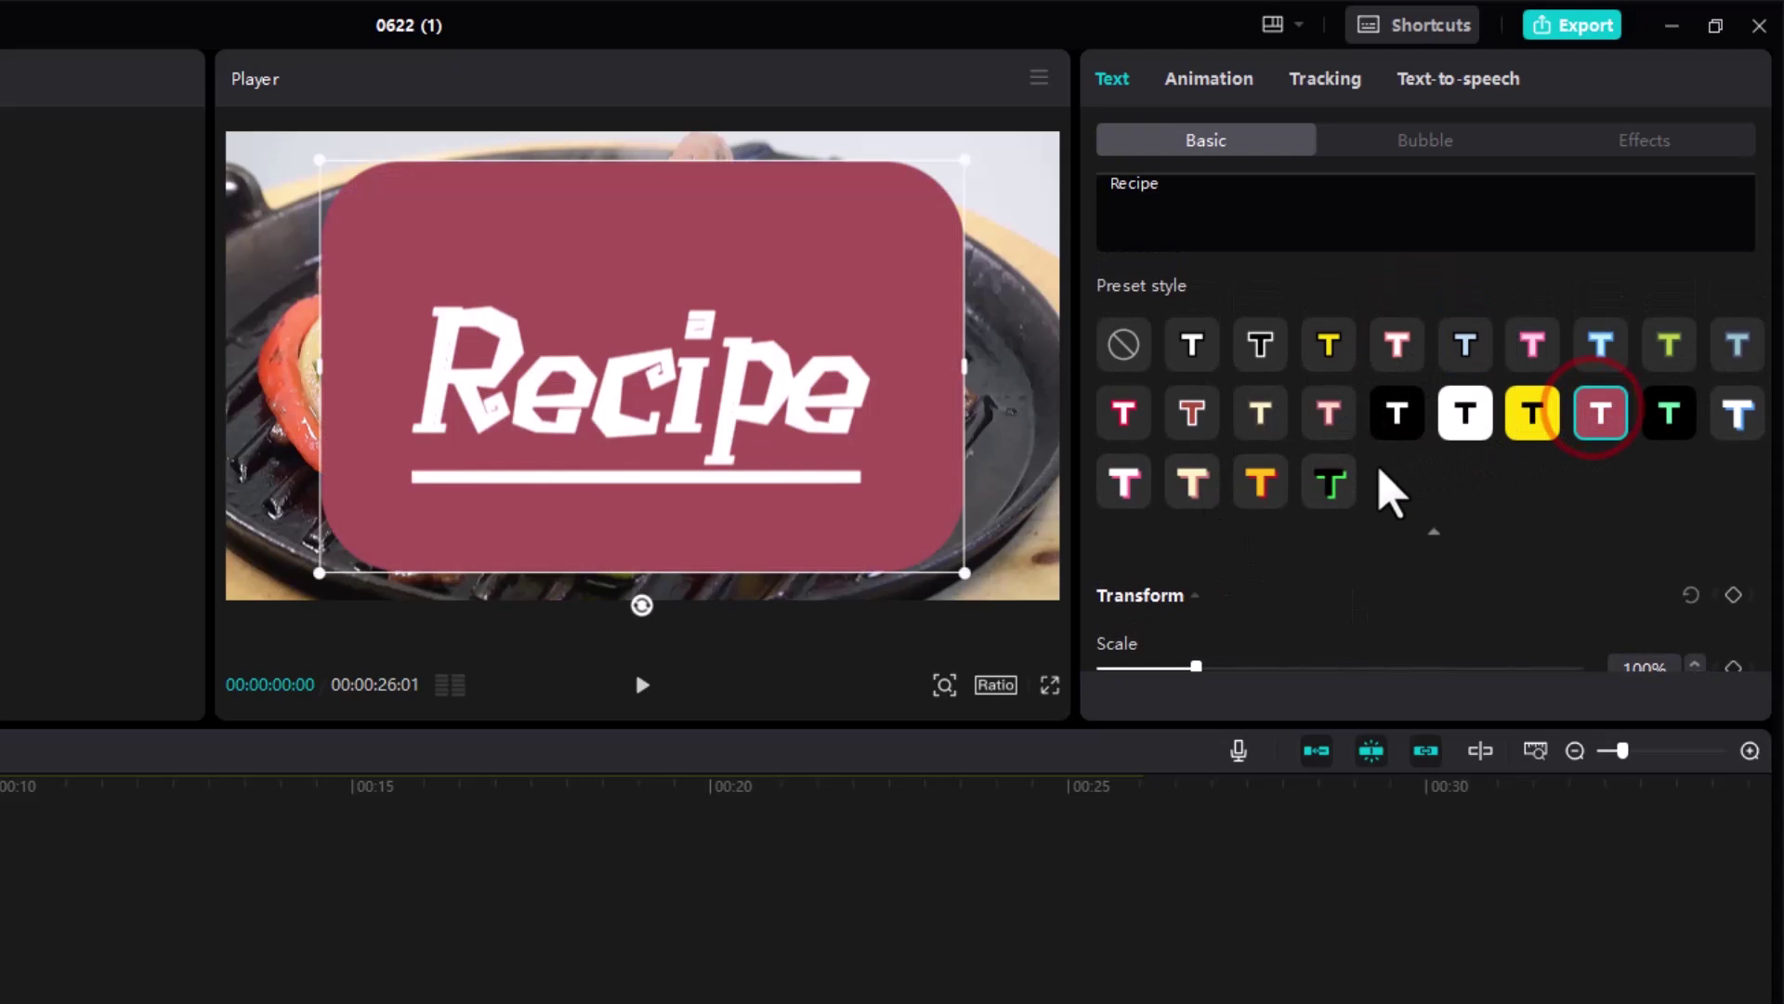
pyautogui.click(1333, 479)
pyautogui.click(1260, 488)
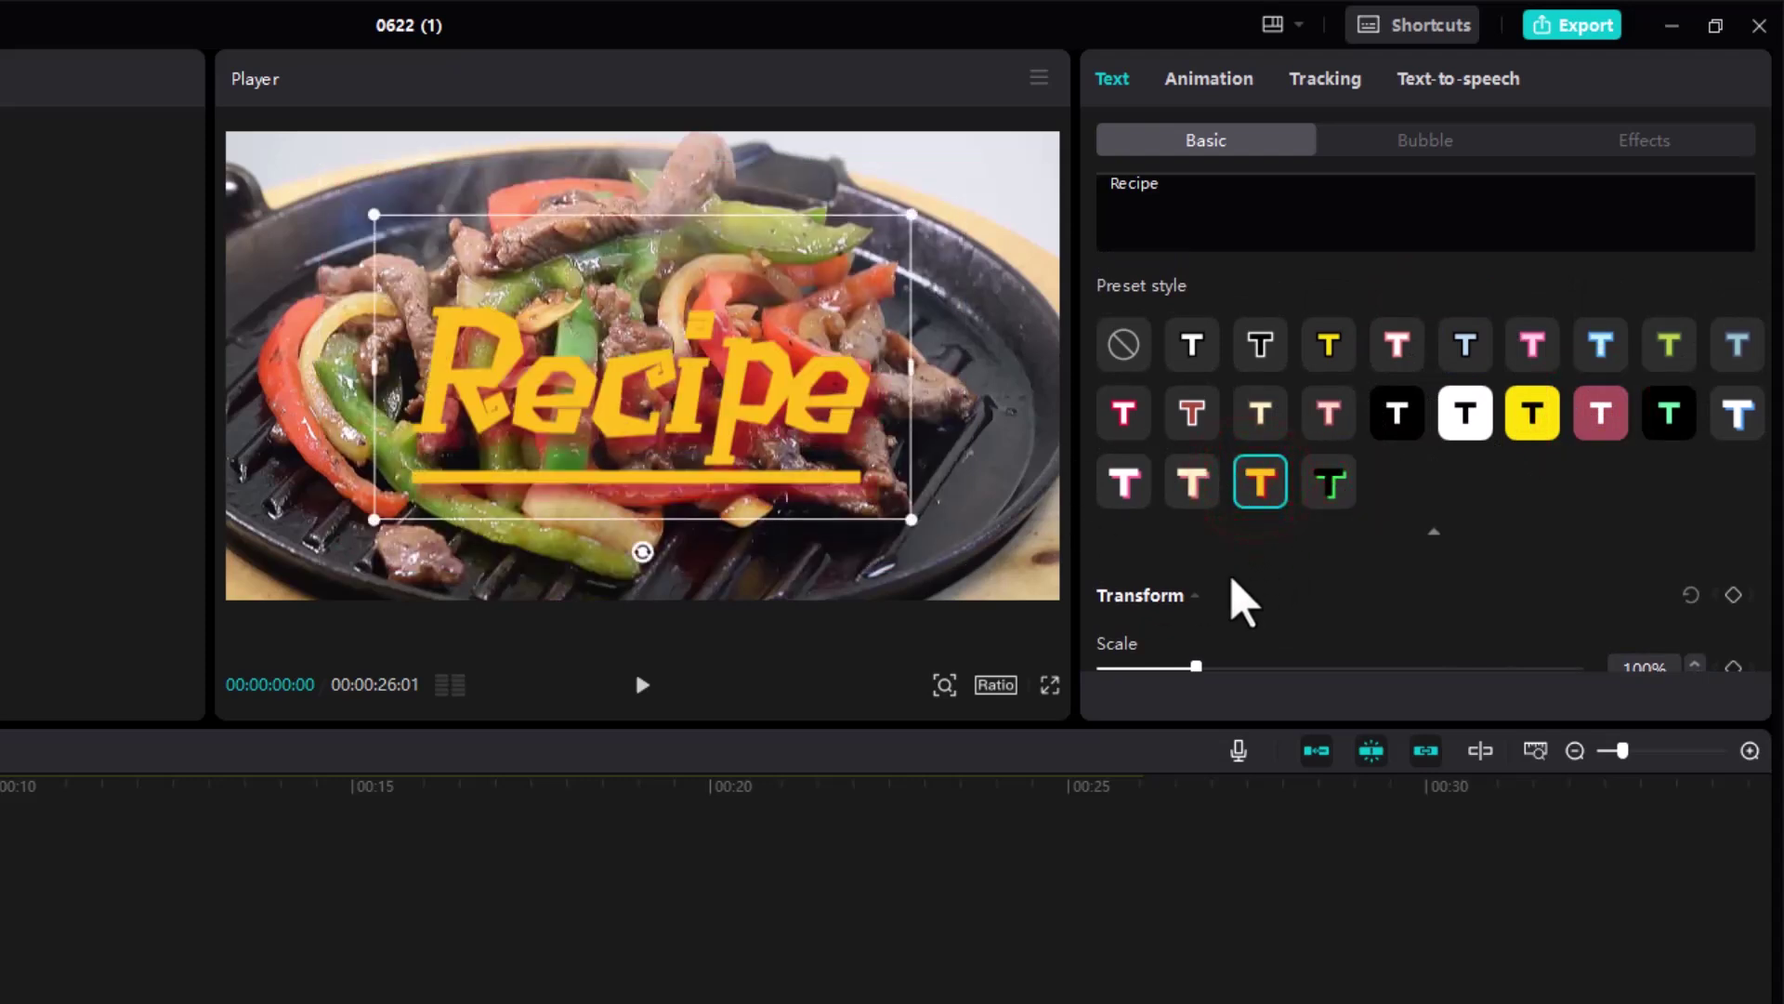
pyautogui.click(1192, 598)
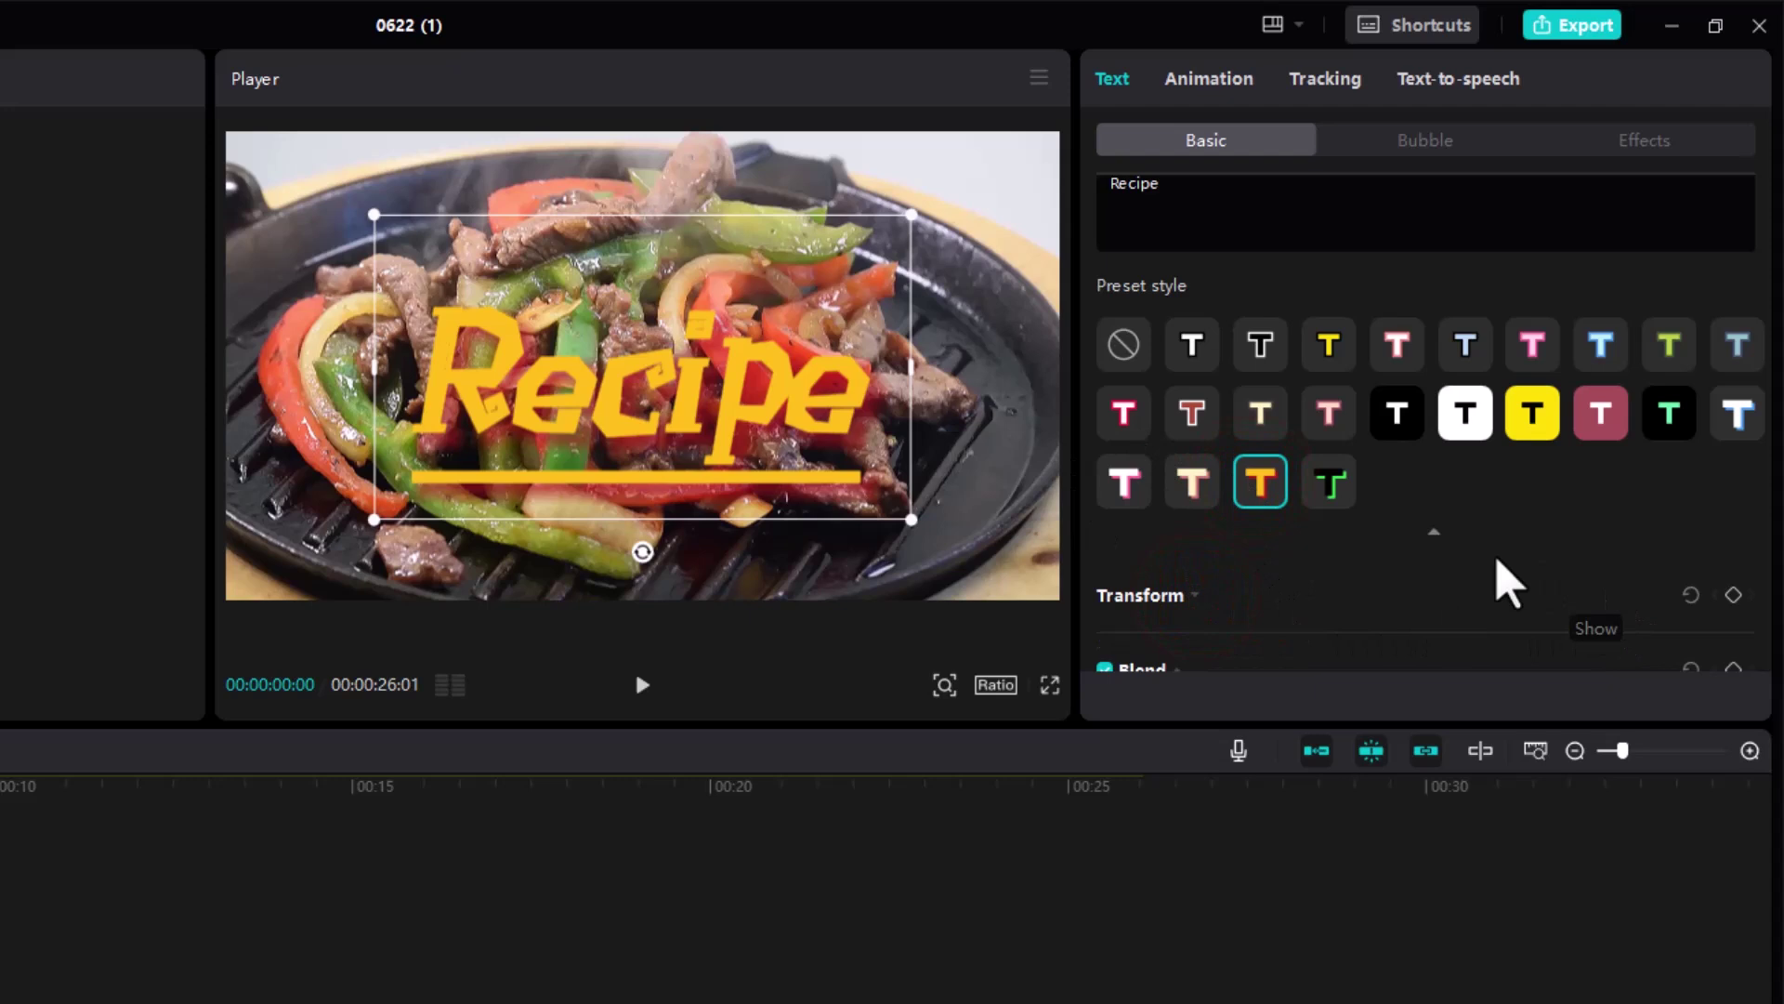
# Scale the Recipe title down to 93%.
pyautogui.scroll(-6, 1458, 562)
pyautogui.scroll(5, 1458, 538)
pyautogui.scroll(-5, 1454, 525)
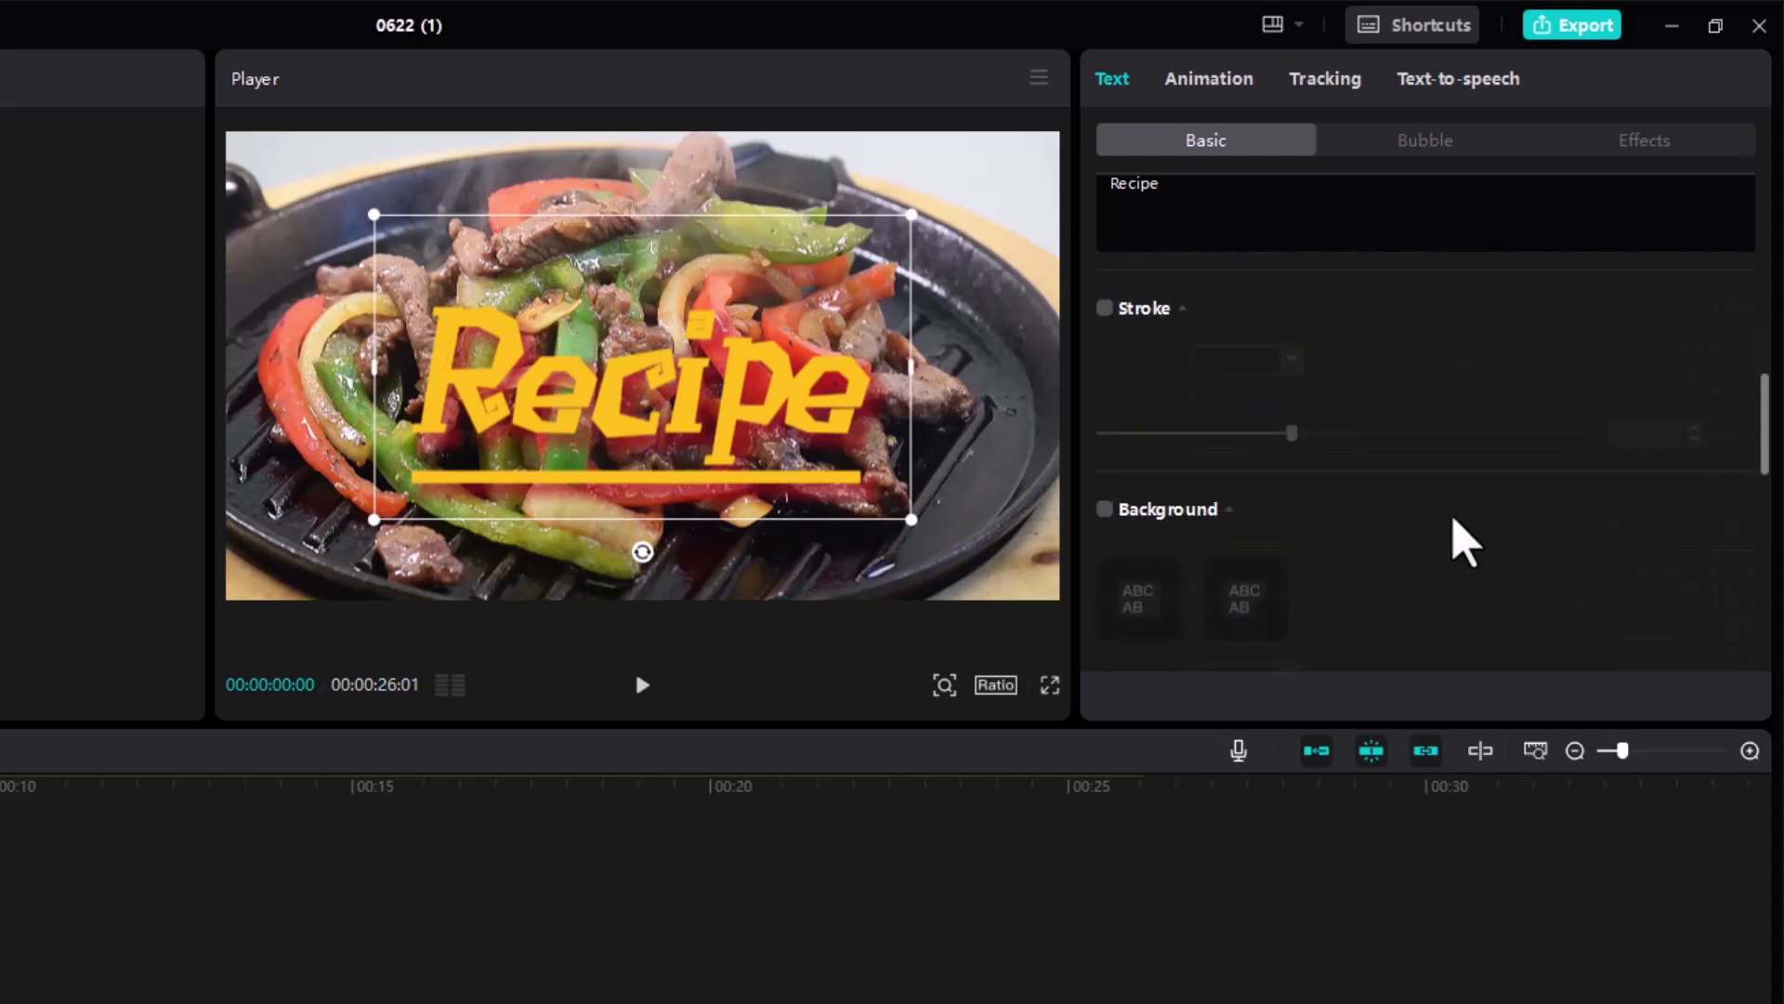
pyautogui.scroll(6, 1462, 537)
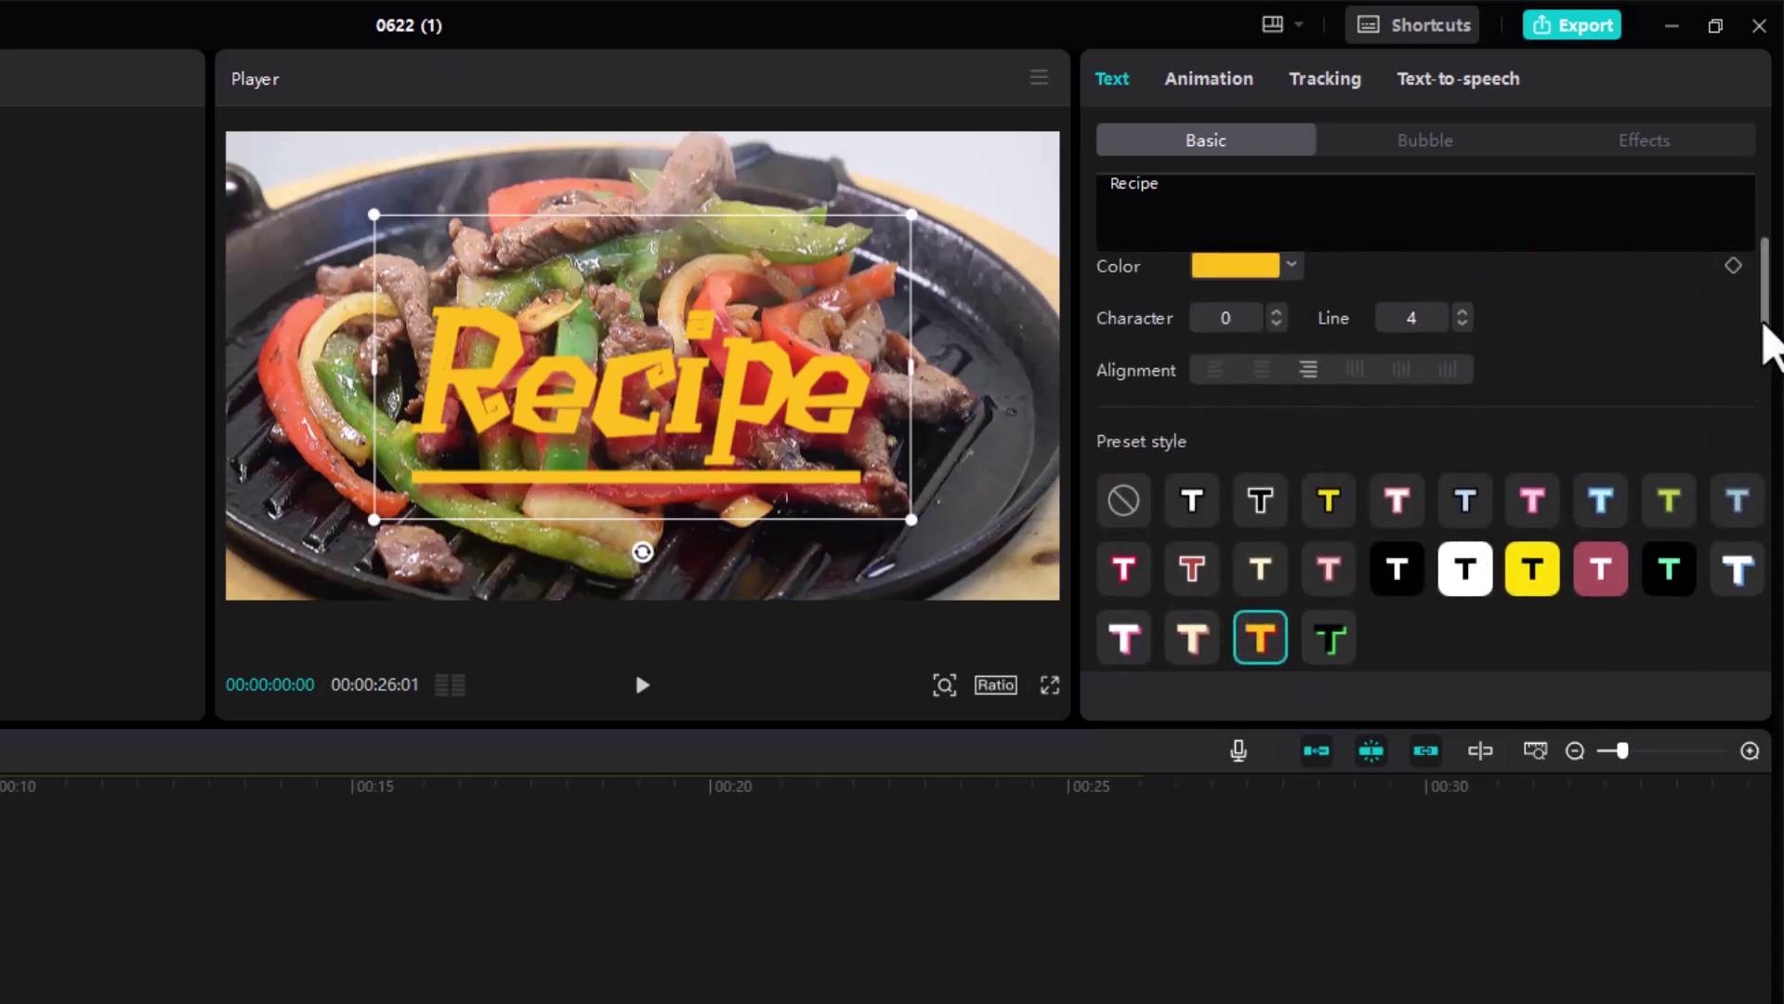
pyautogui.moveTo(1764, 326); pyautogui.dragTo(1769, 426)
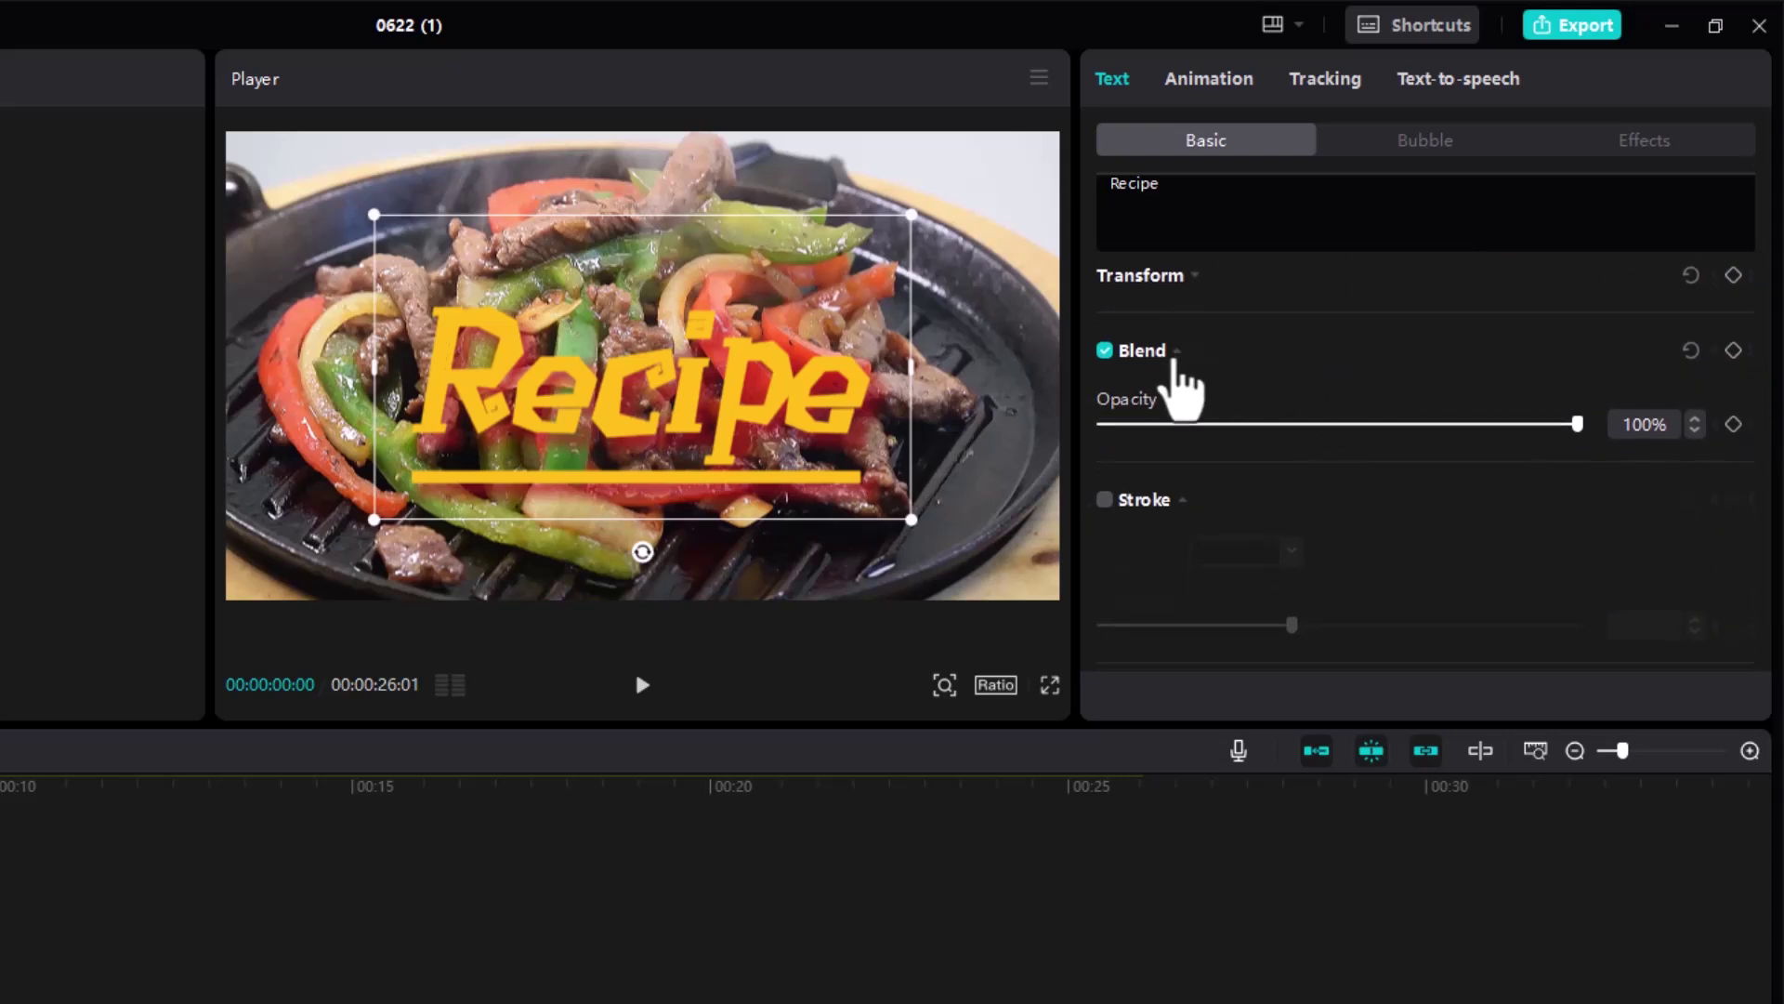
pyautogui.click(1190, 277)
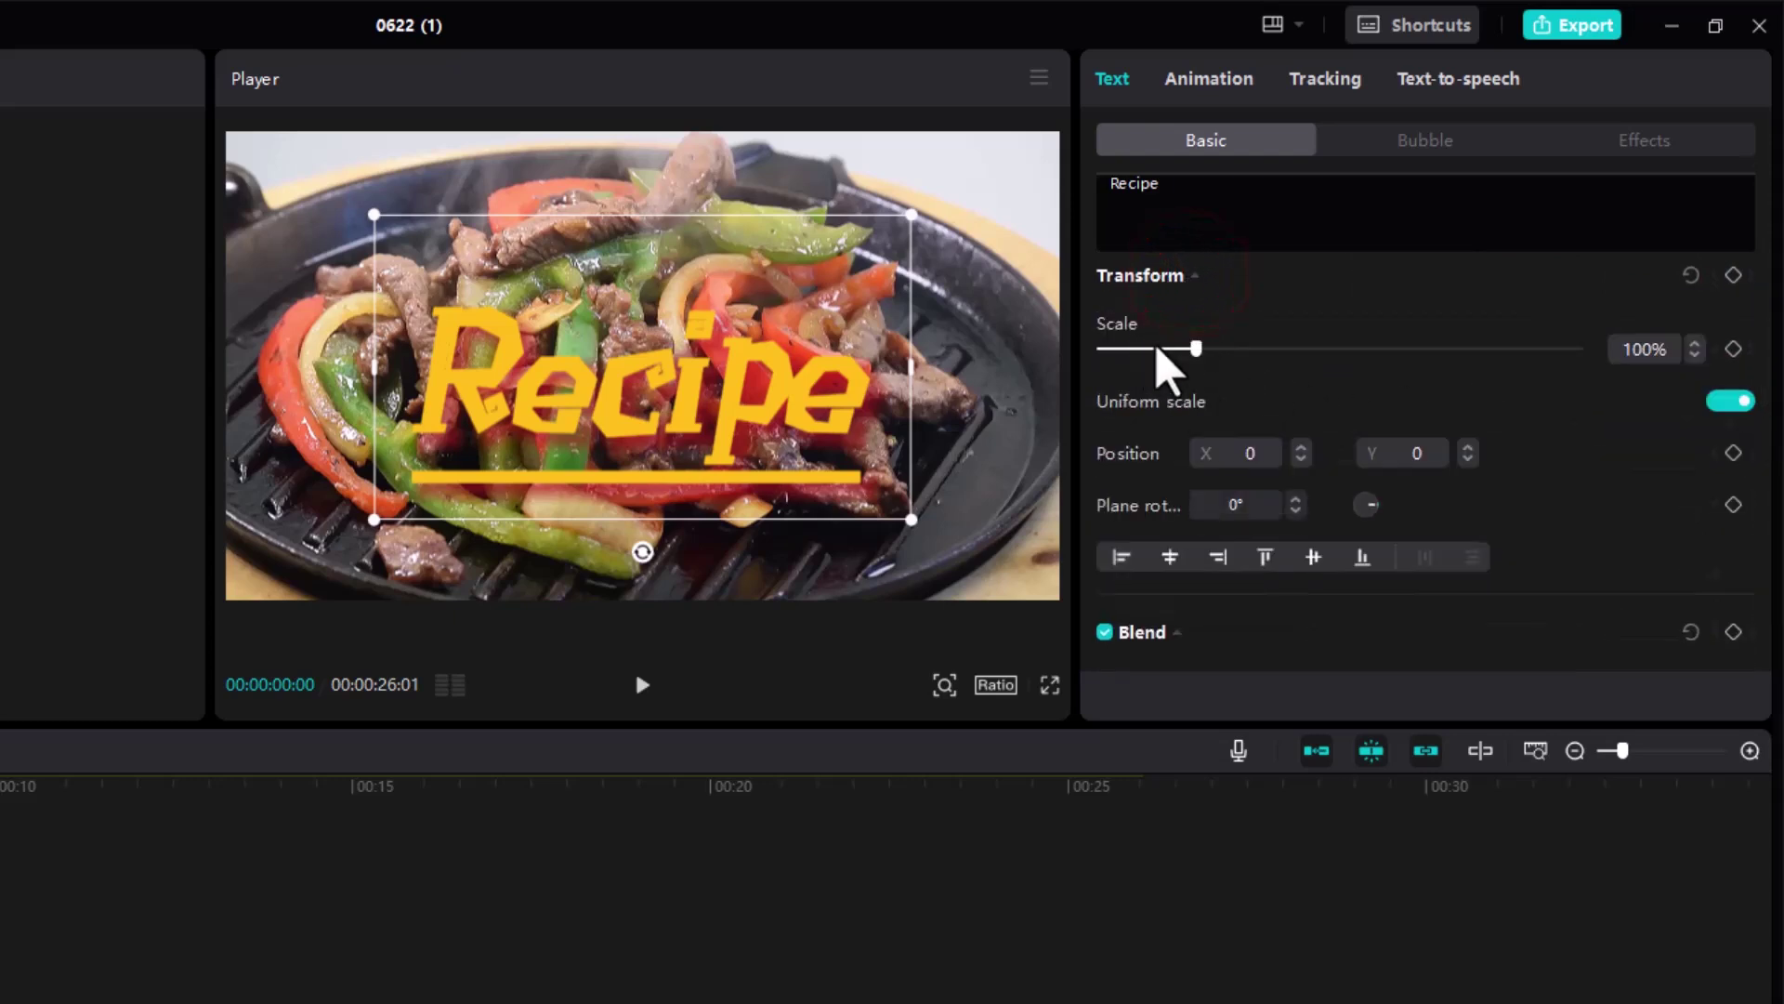
pyautogui.moveTo(1196, 348); pyautogui.dragTo(1190, 402)
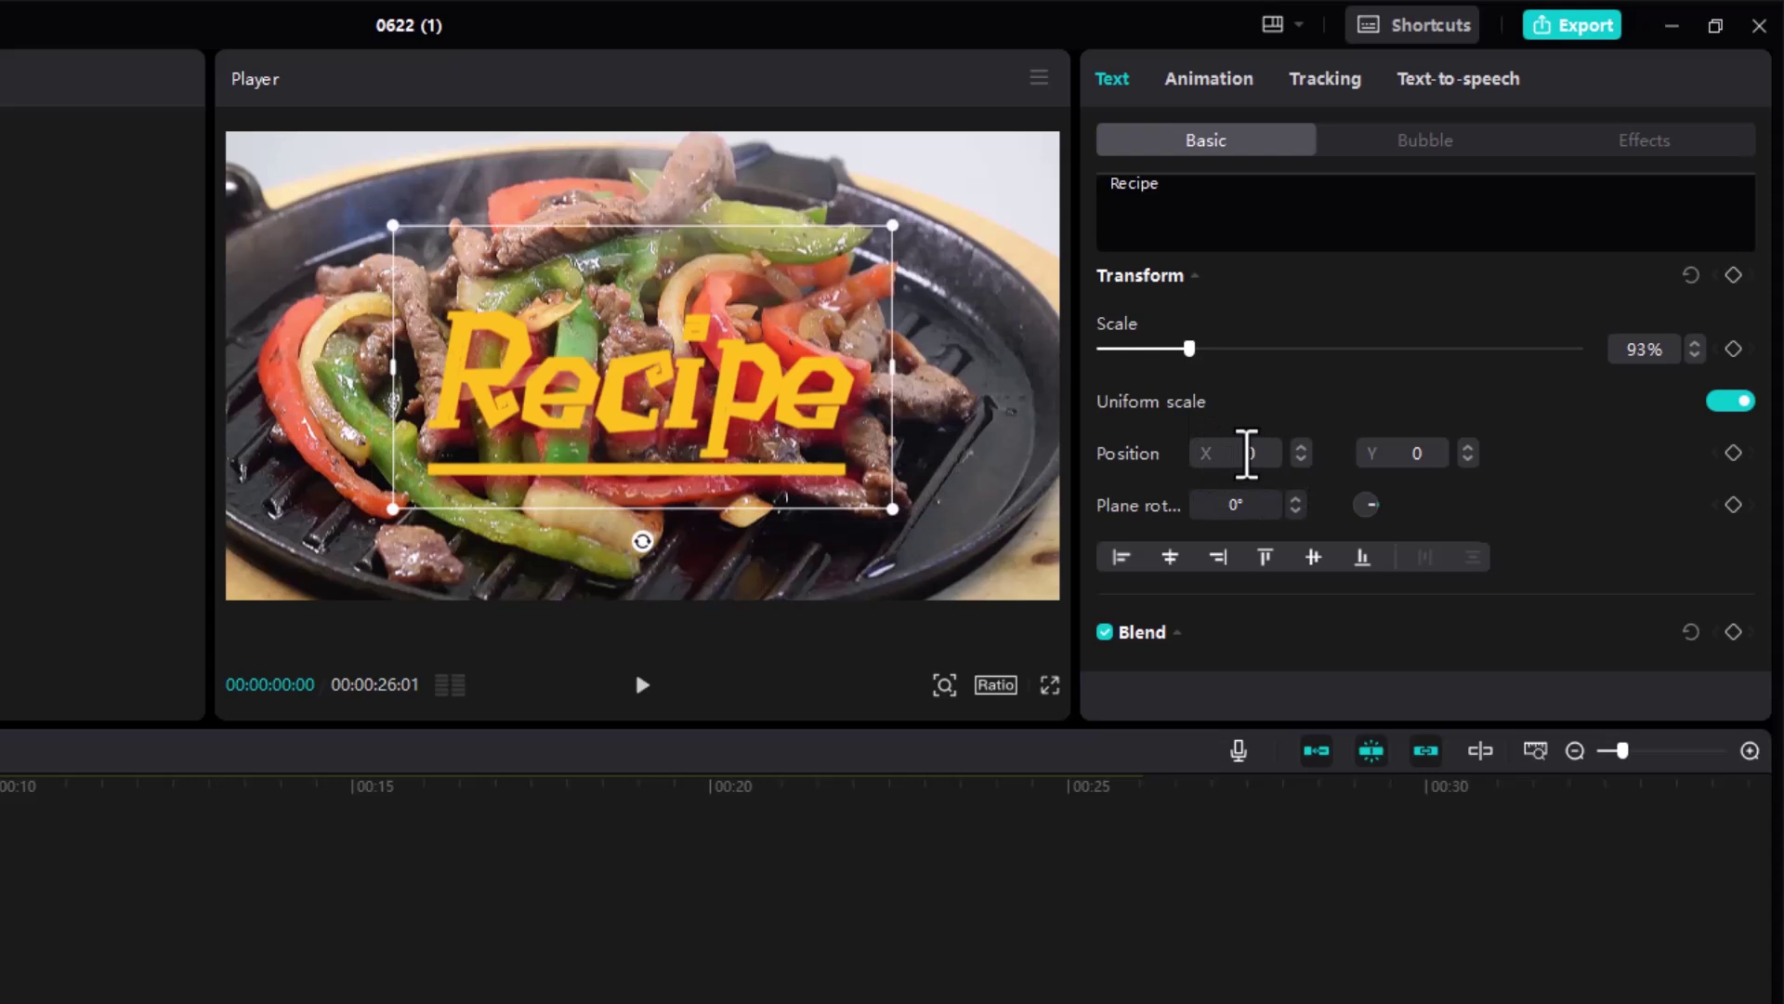
# Shift the title's Position X to the right, then return it to 0.
pyautogui.click(1297, 448)
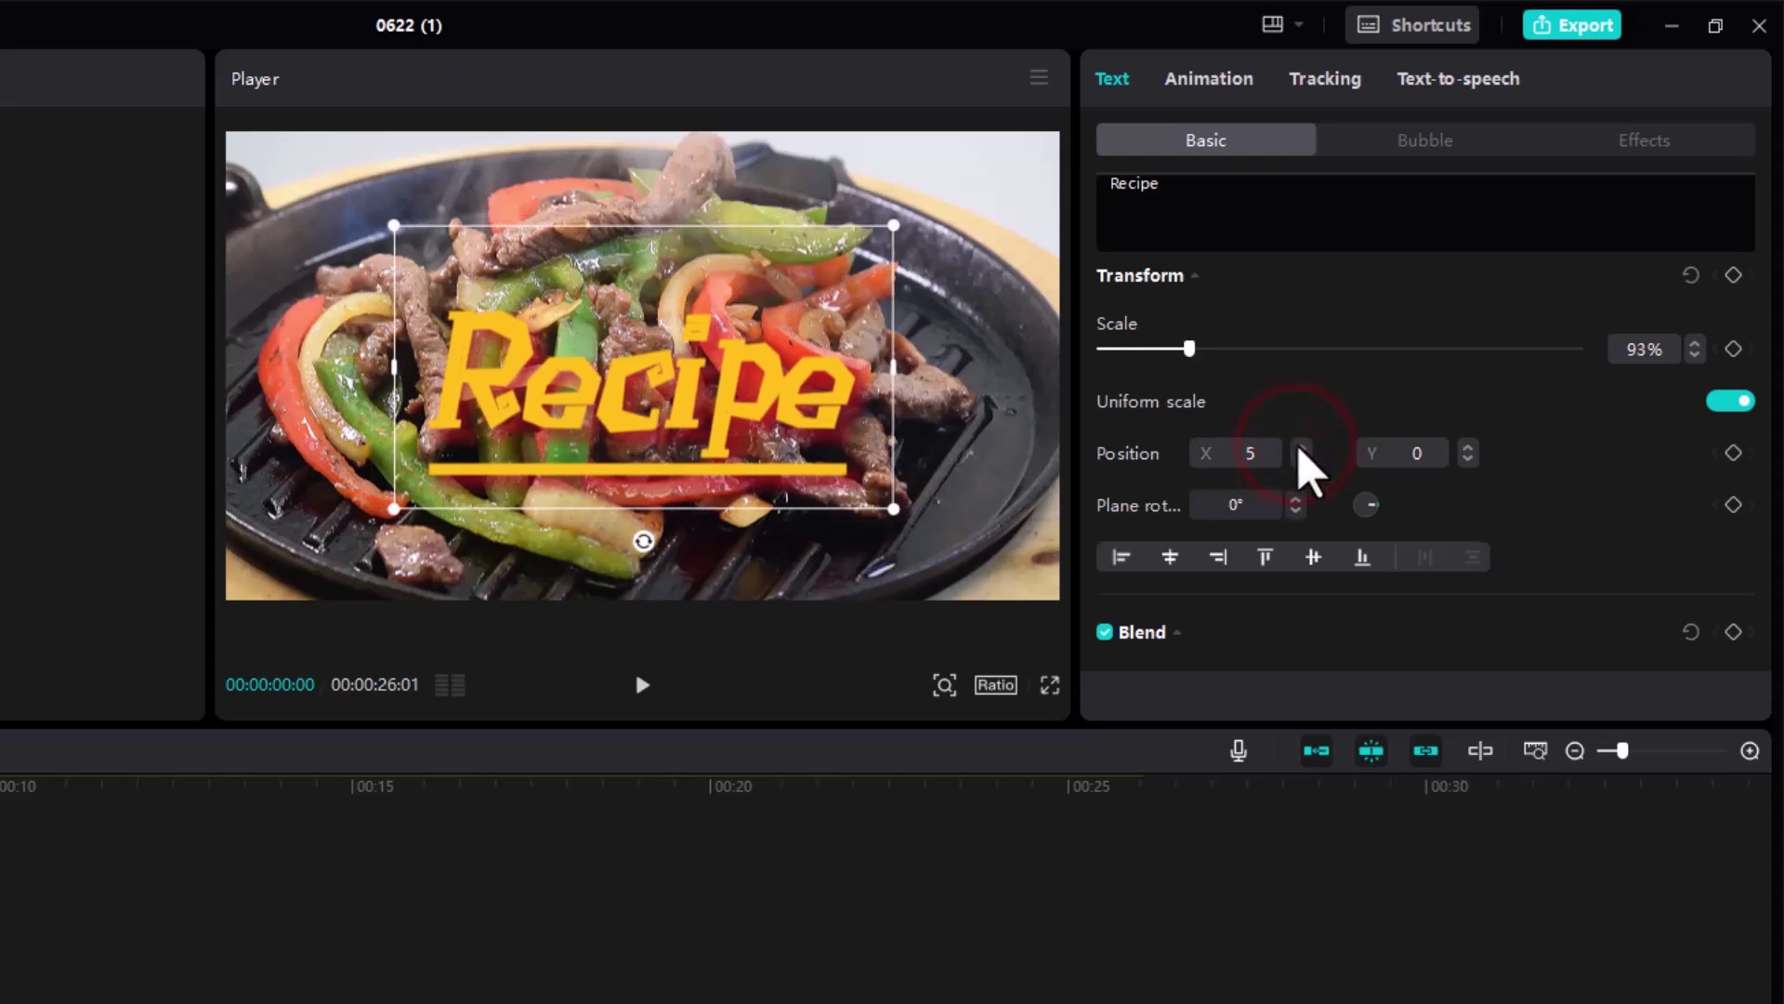
pyautogui.moveTo(1299, 449); pyautogui.dragTo(1299, 449)
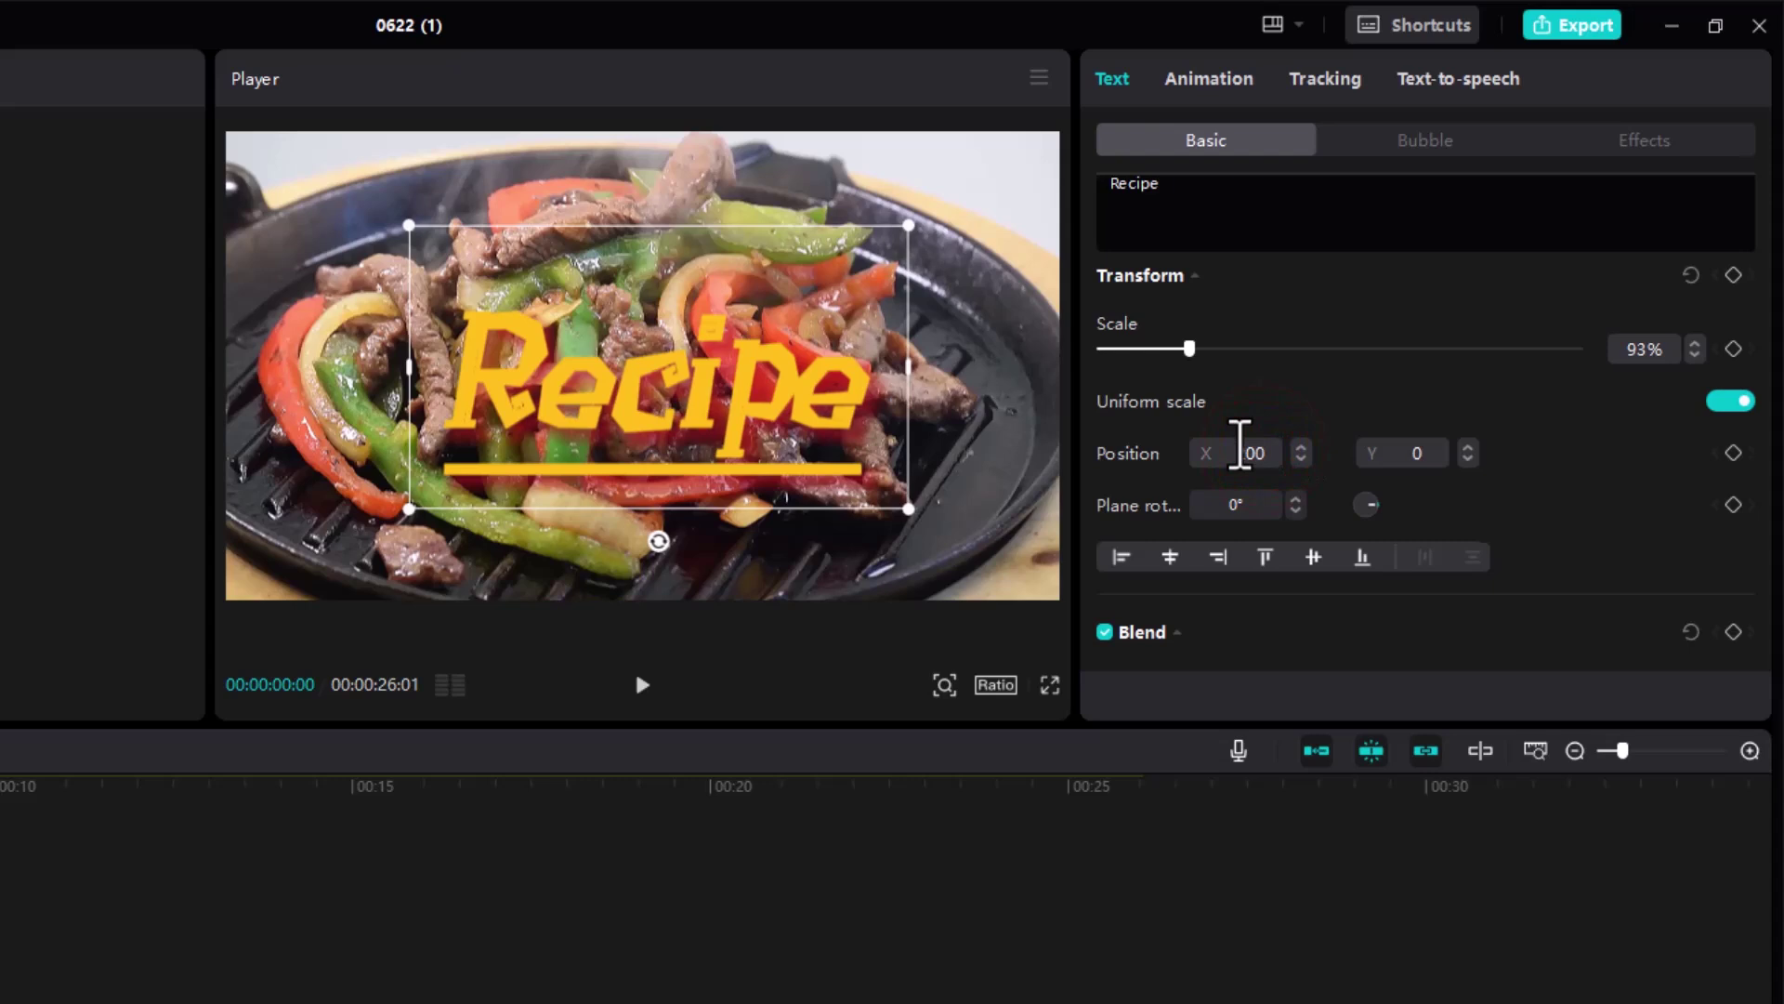
pyautogui.press('Return')
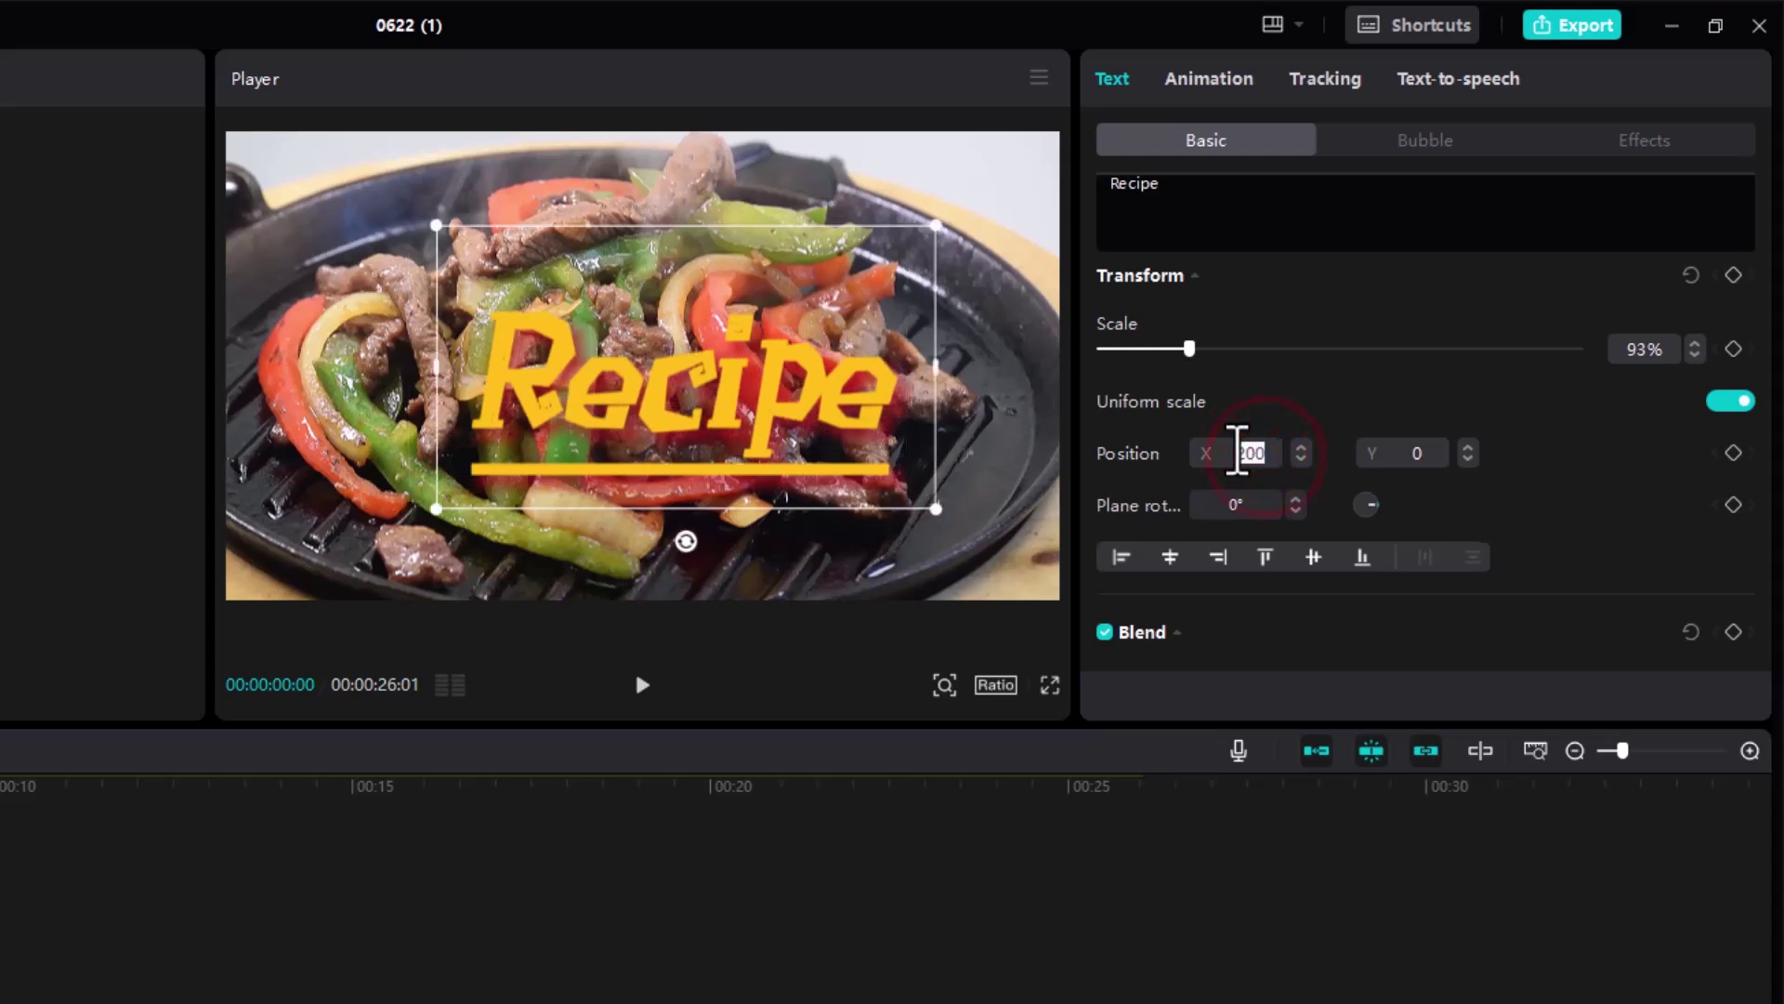
pyautogui.press('Return')
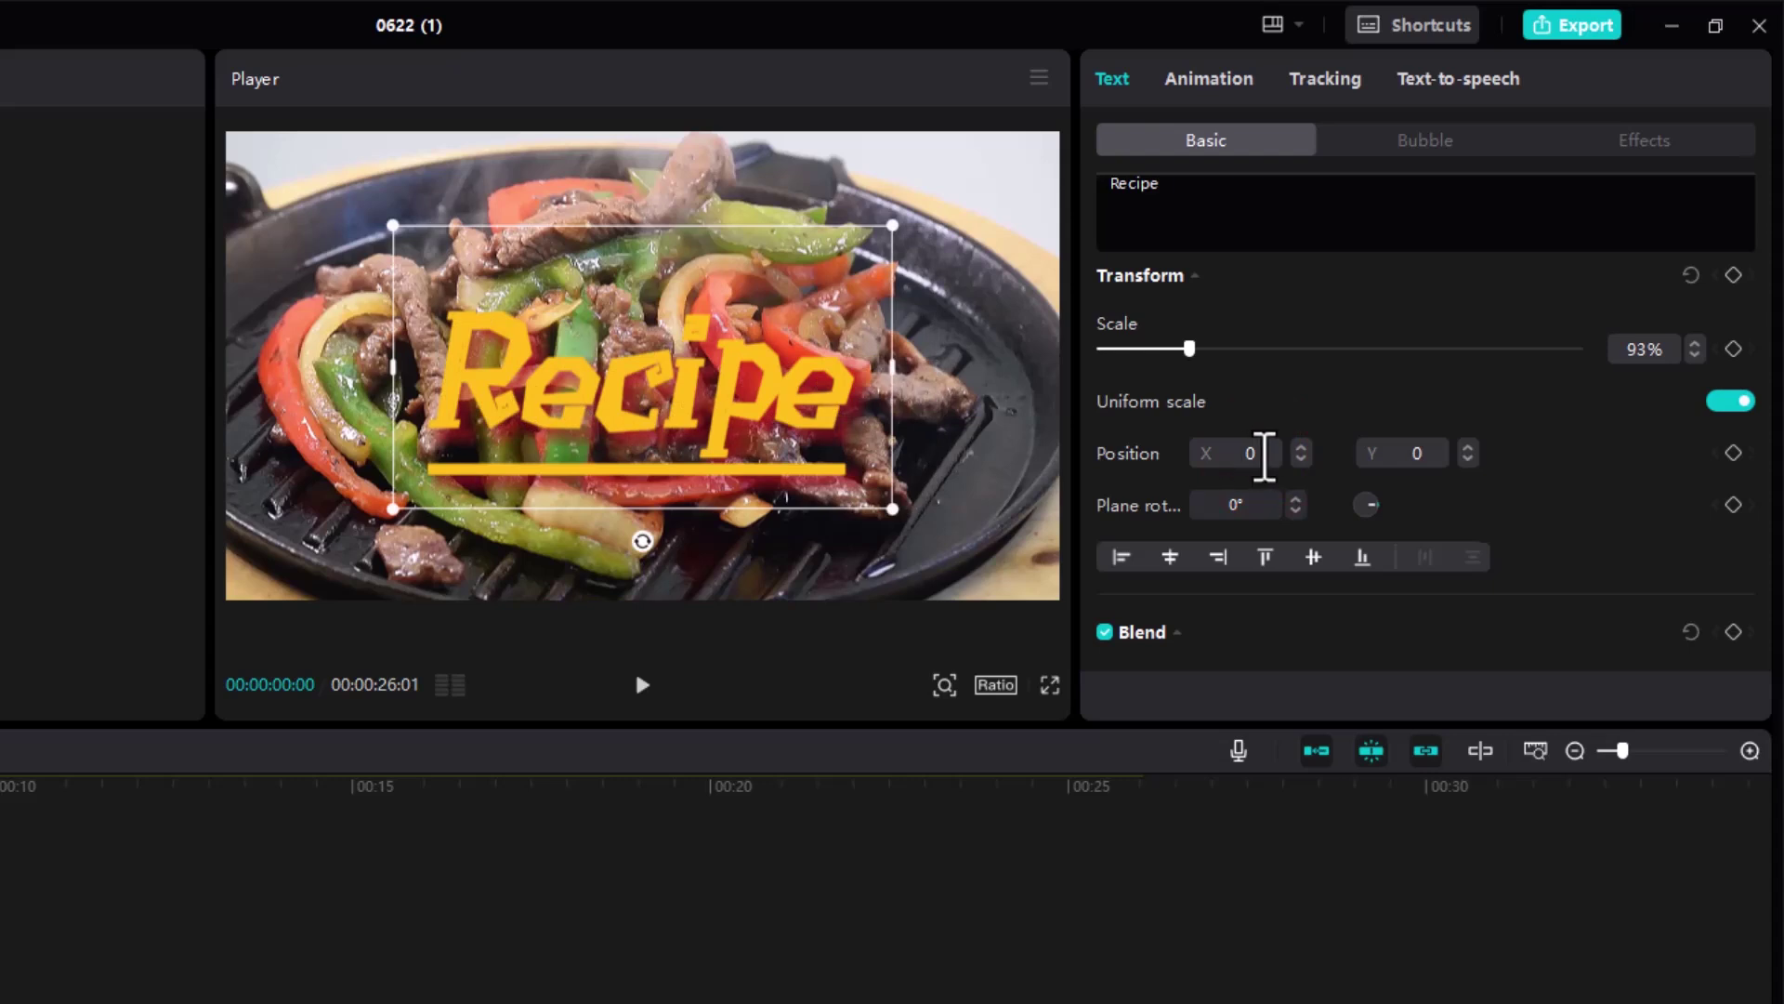
pyautogui.scroll(-5, 1305, 446)
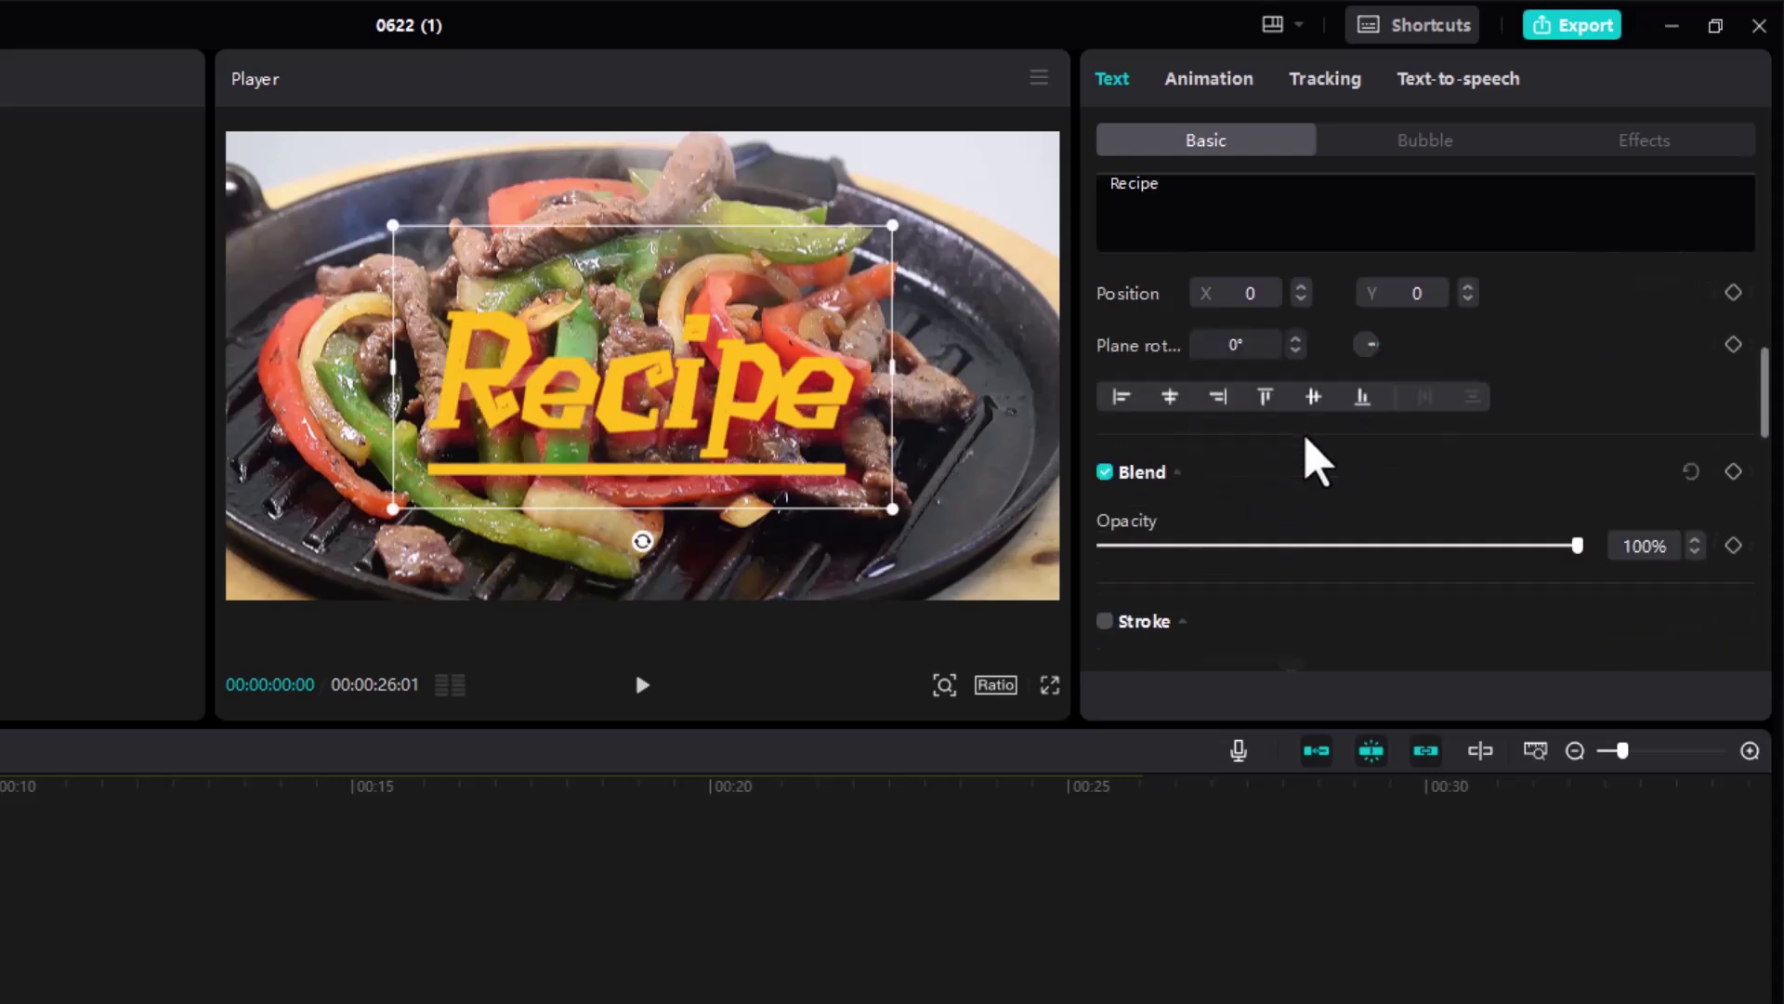
pyautogui.scroll(4, 1617, 427)
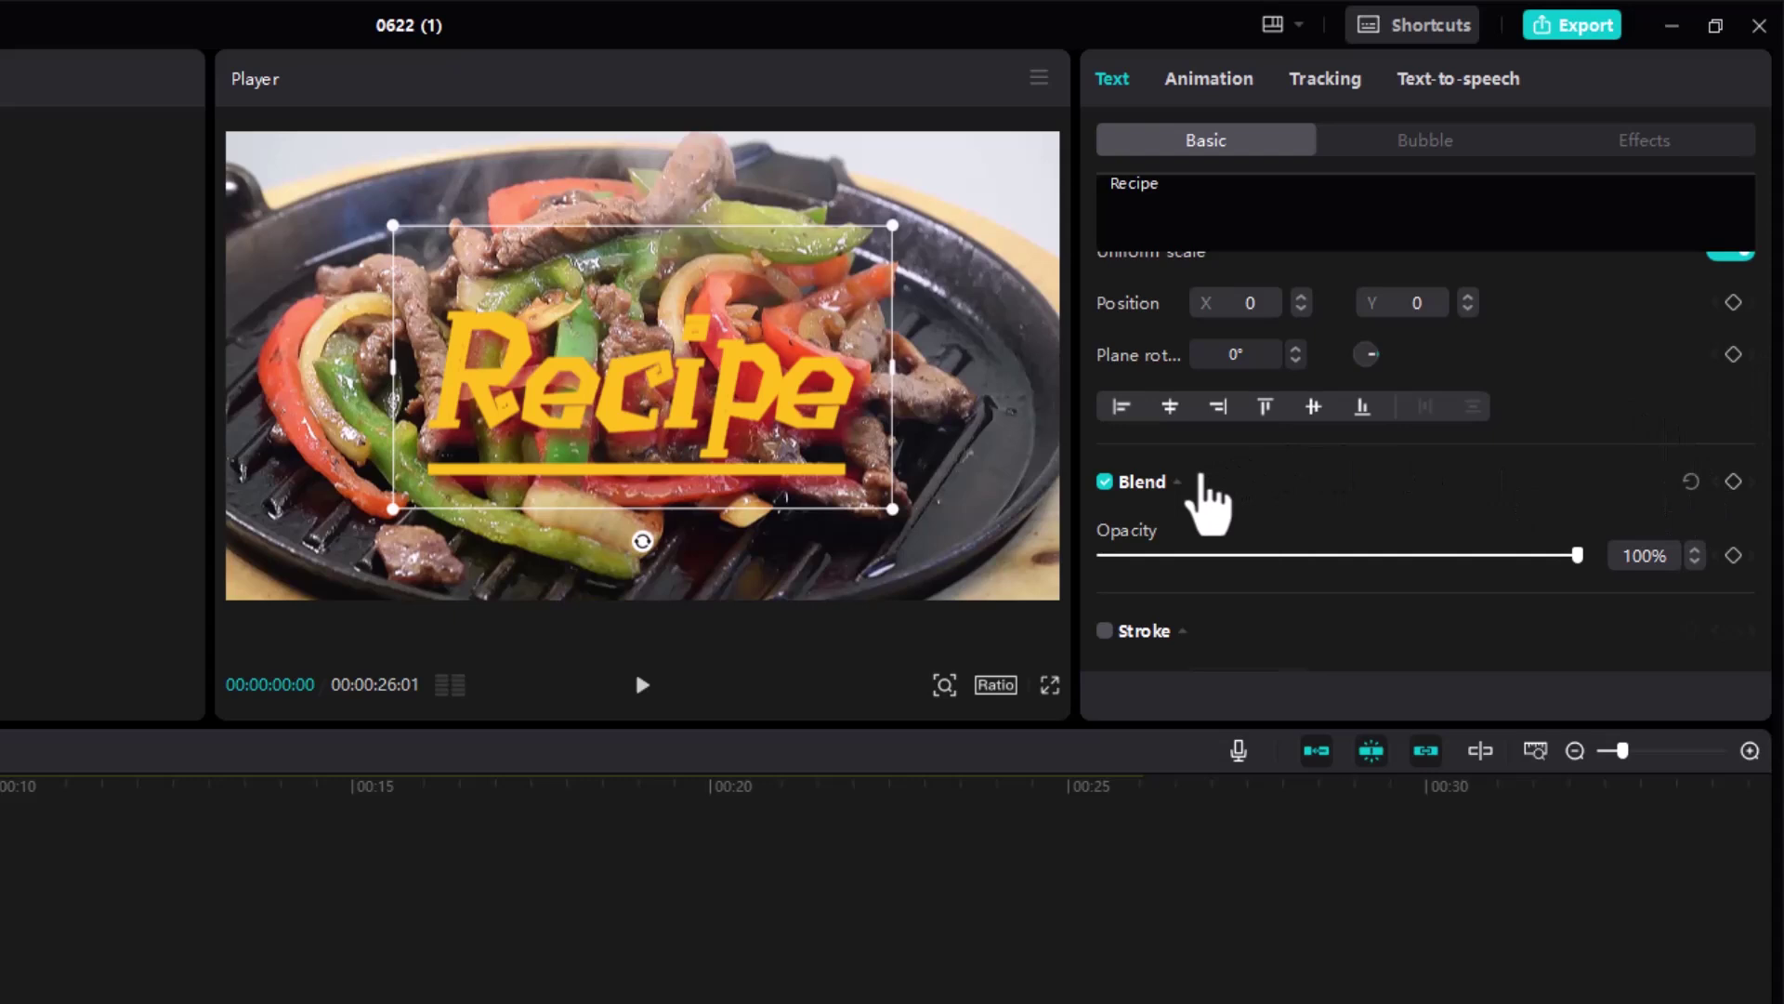
pyautogui.click(1175, 485)
pyautogui.click(1176, 483)
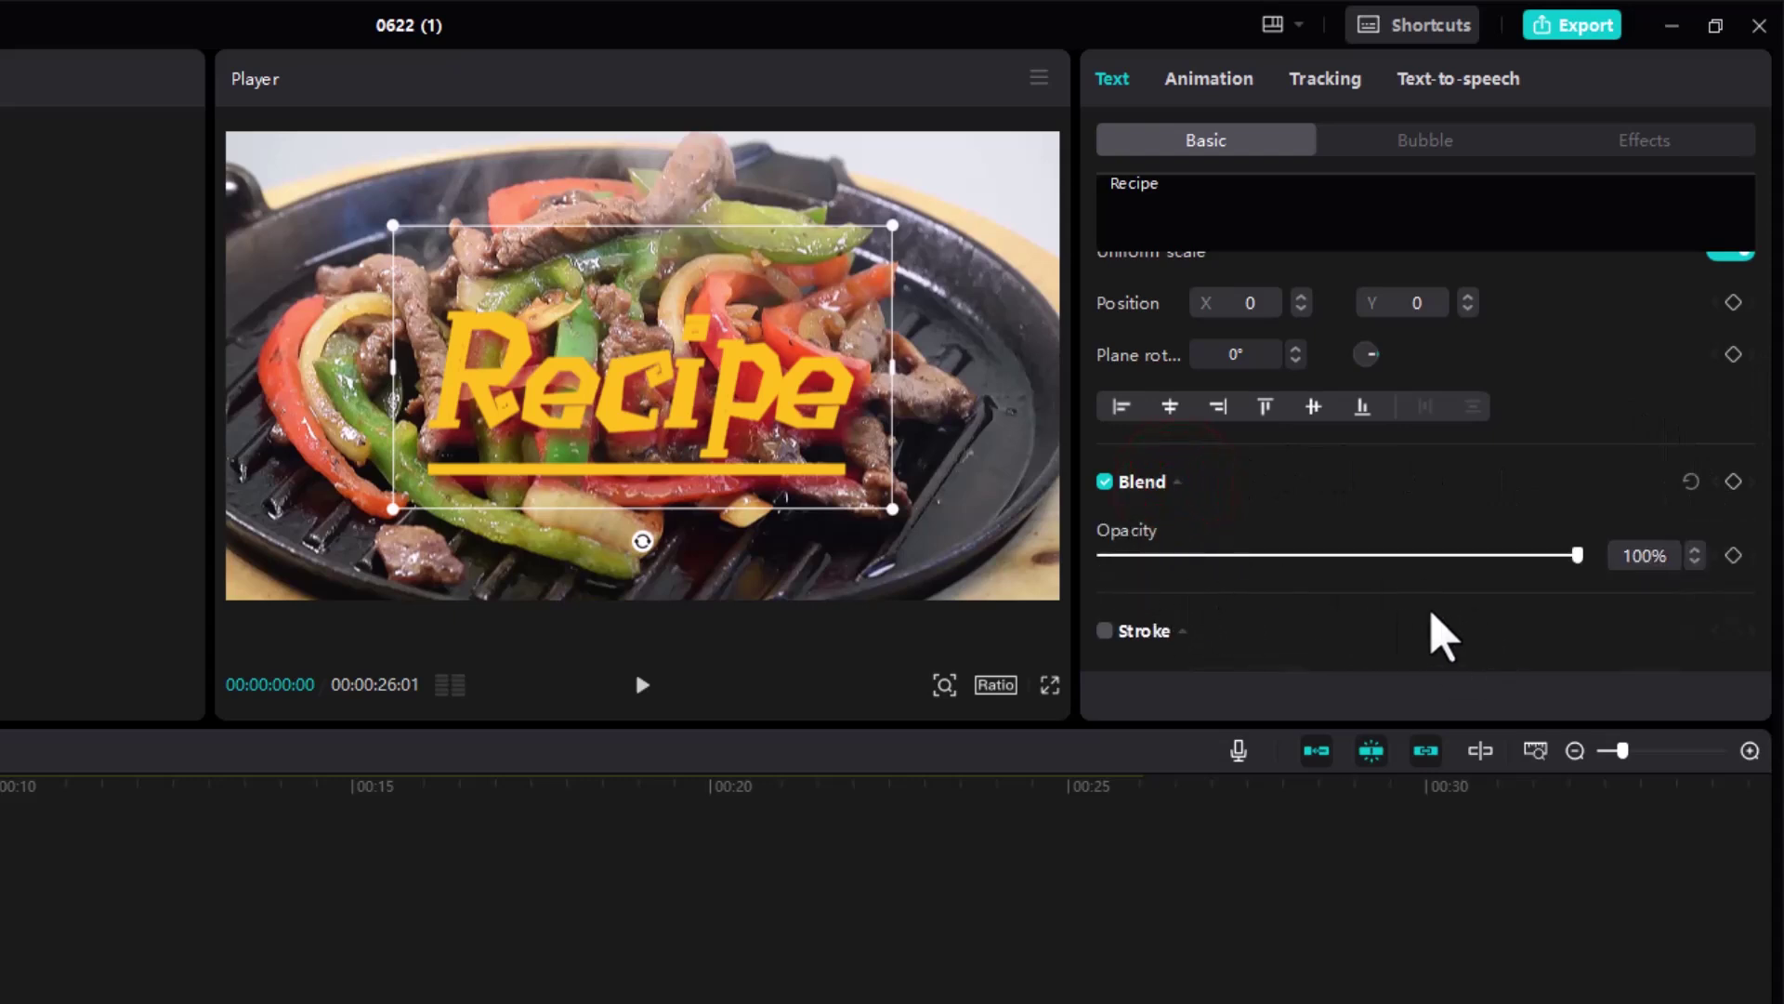
pyautogui.moveTo(1574, 556); pyautogui.dragTo(1638, 644)
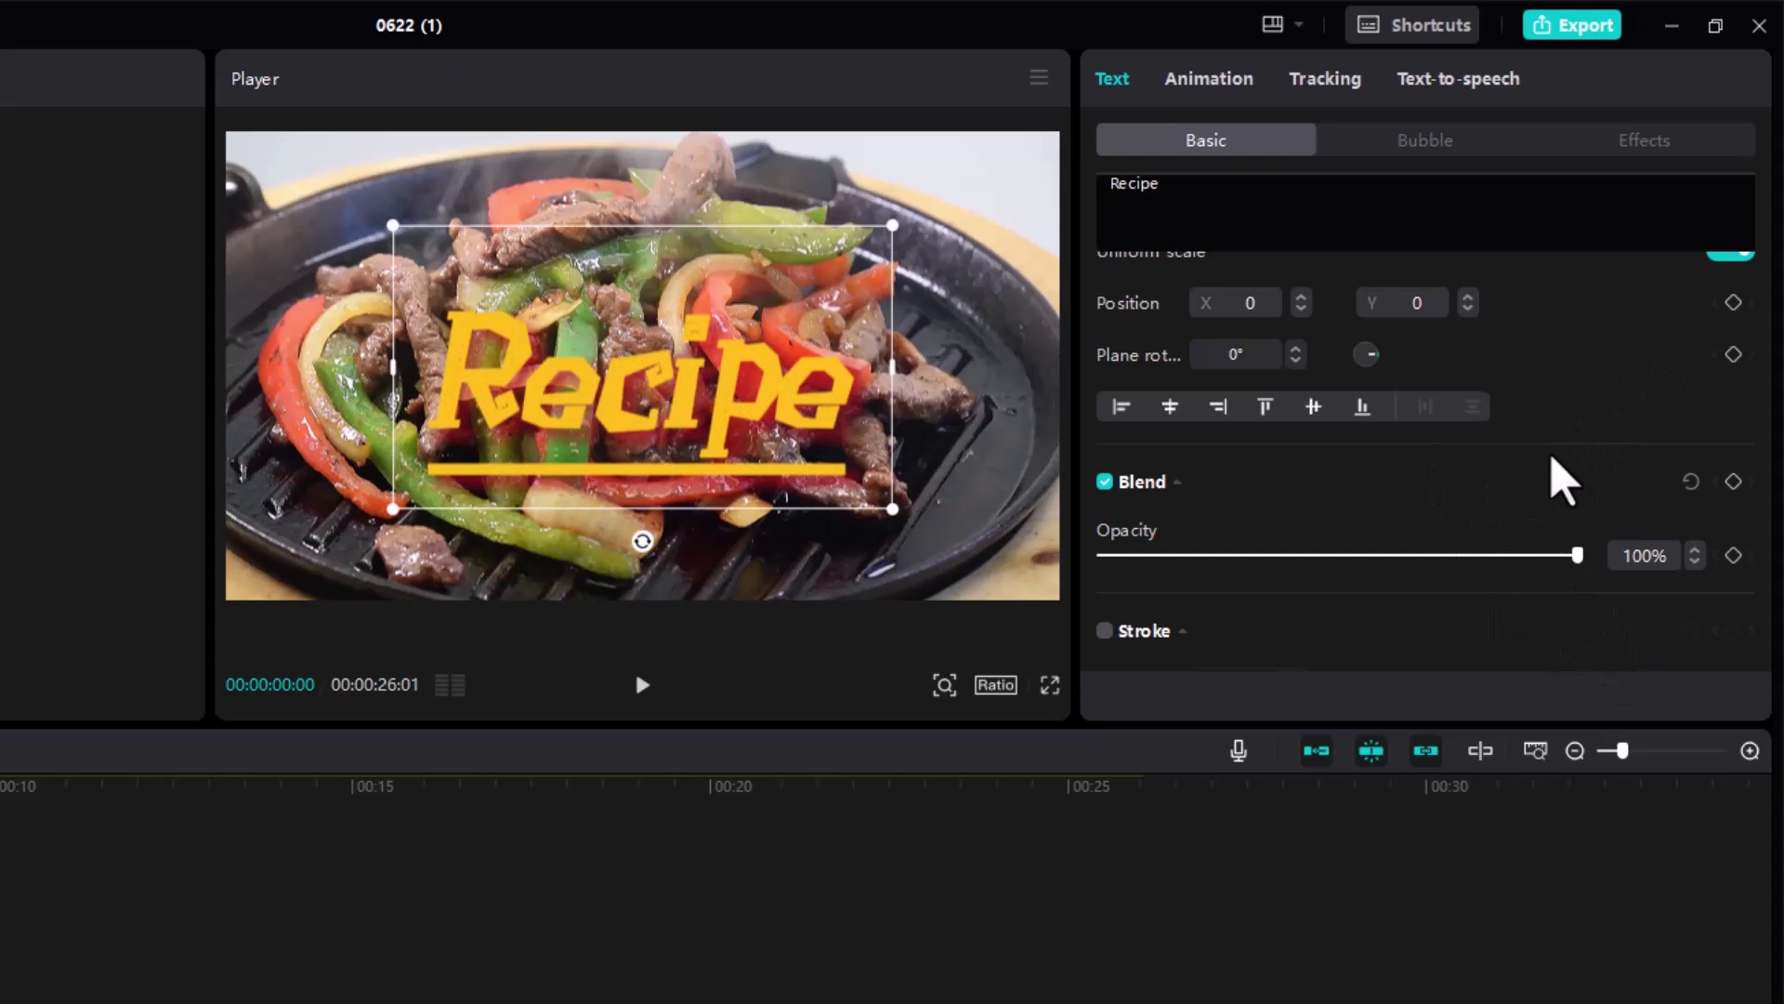
pyautogui.scroll(-3, 1557, 478)
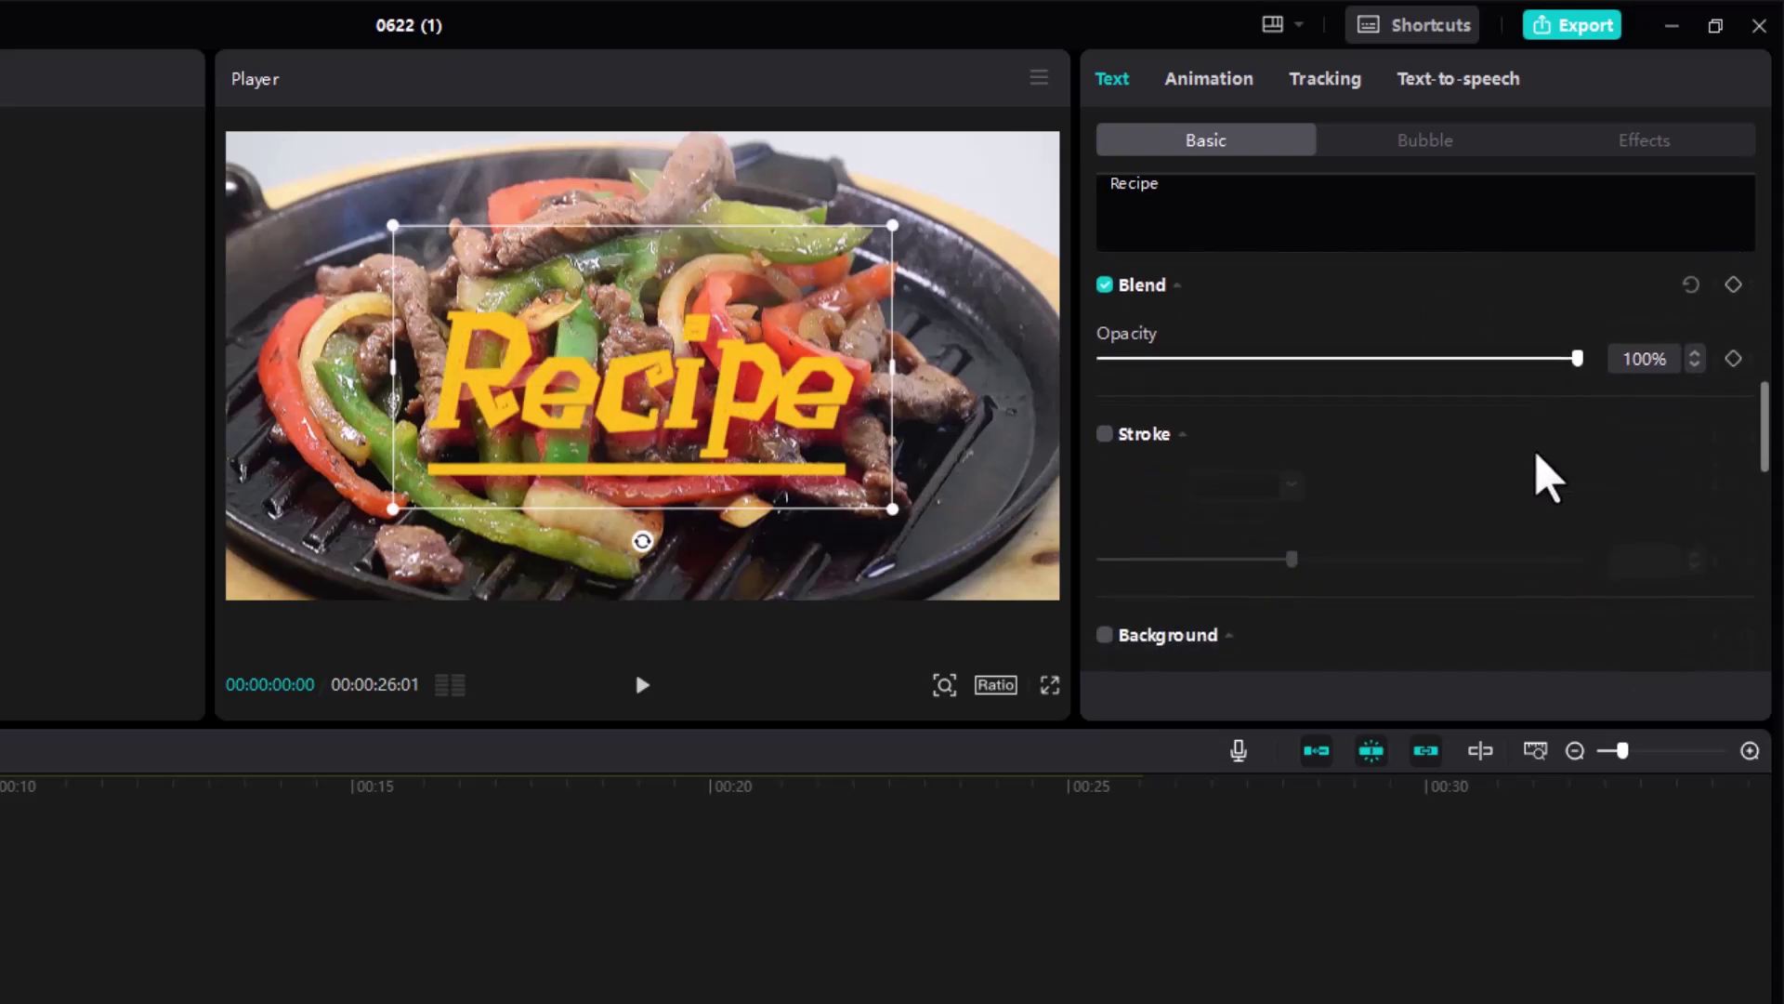
# Turn on the title's stroke and colour it muted blue after trying several swatches.
pyautogui.click(1105, 434)
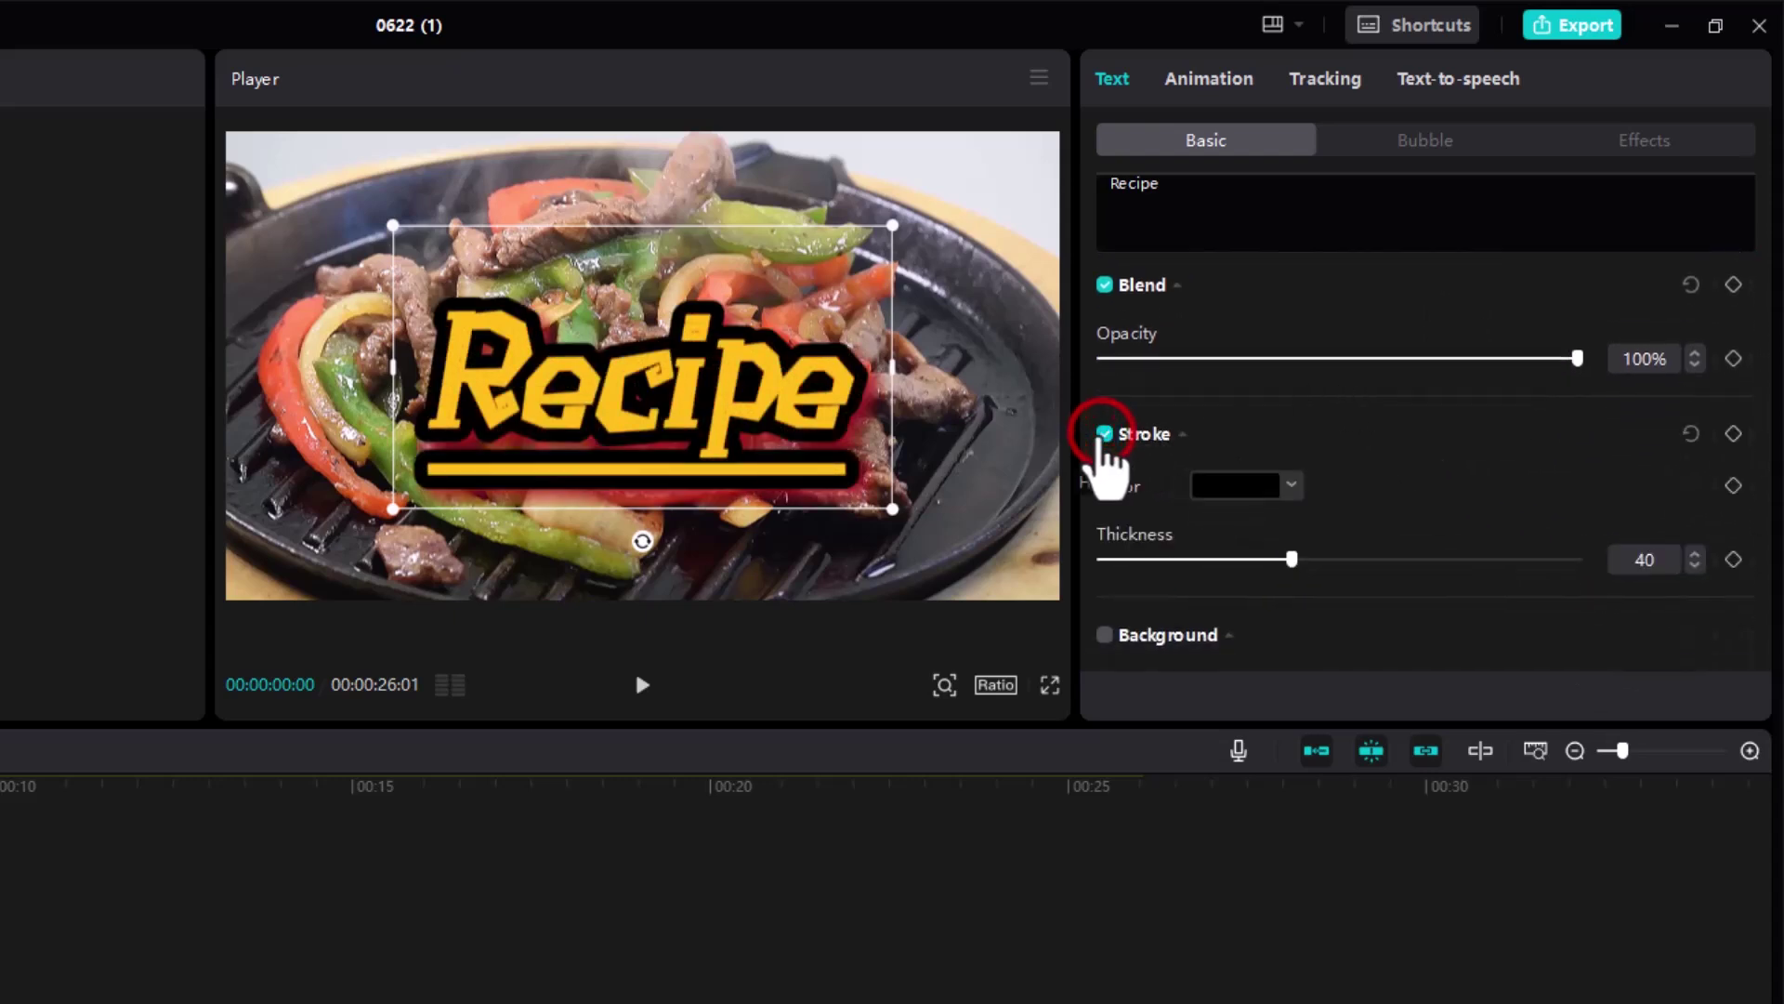
pyautogui.click(1105, 434)
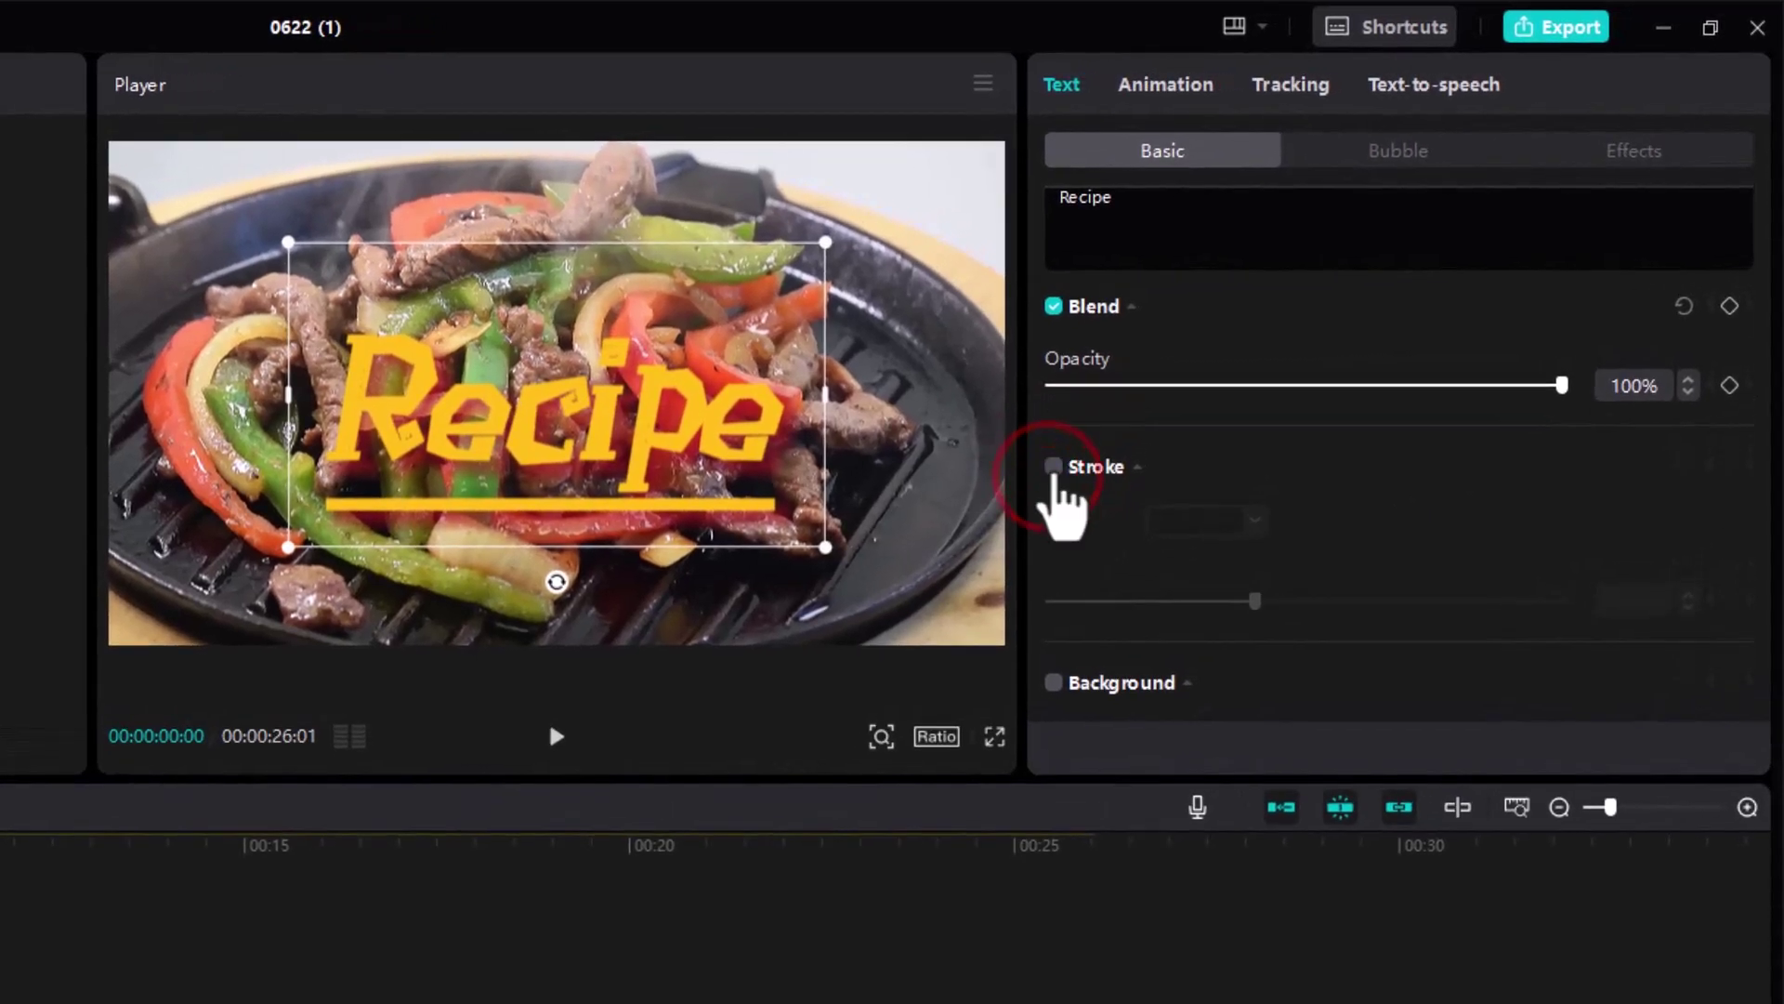
pyautogui.click(1075, 454)
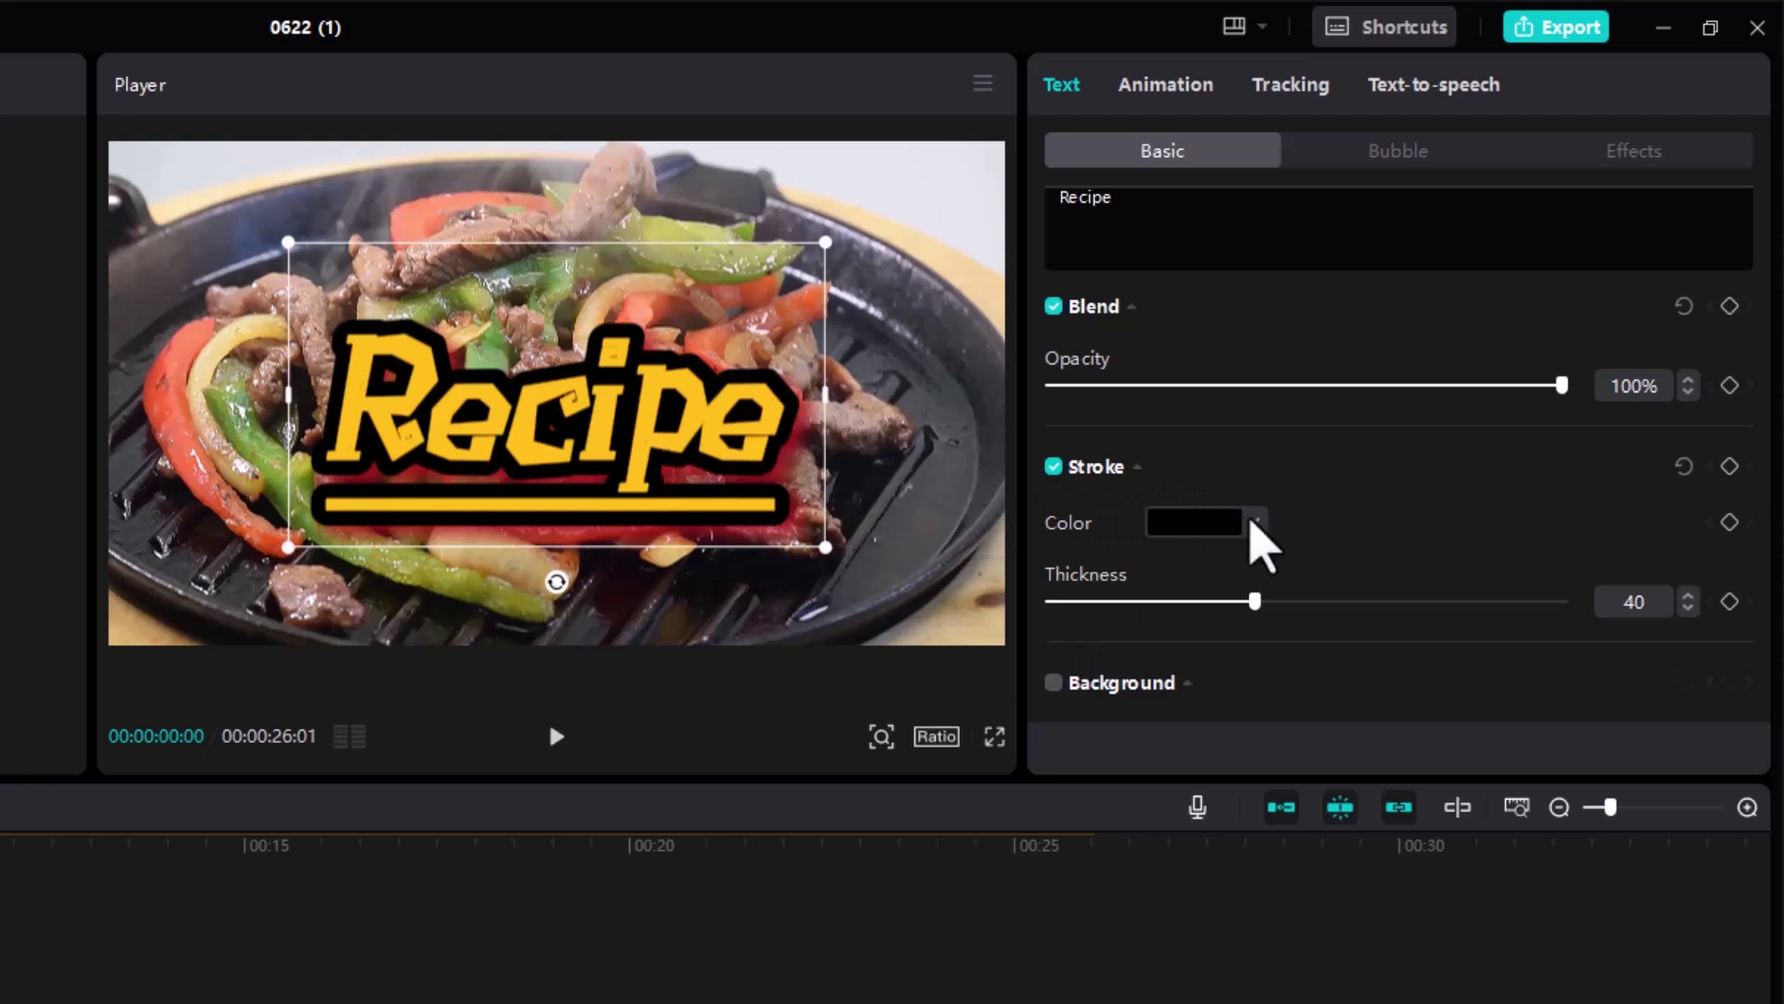
pyautogui.click(1254, 522)
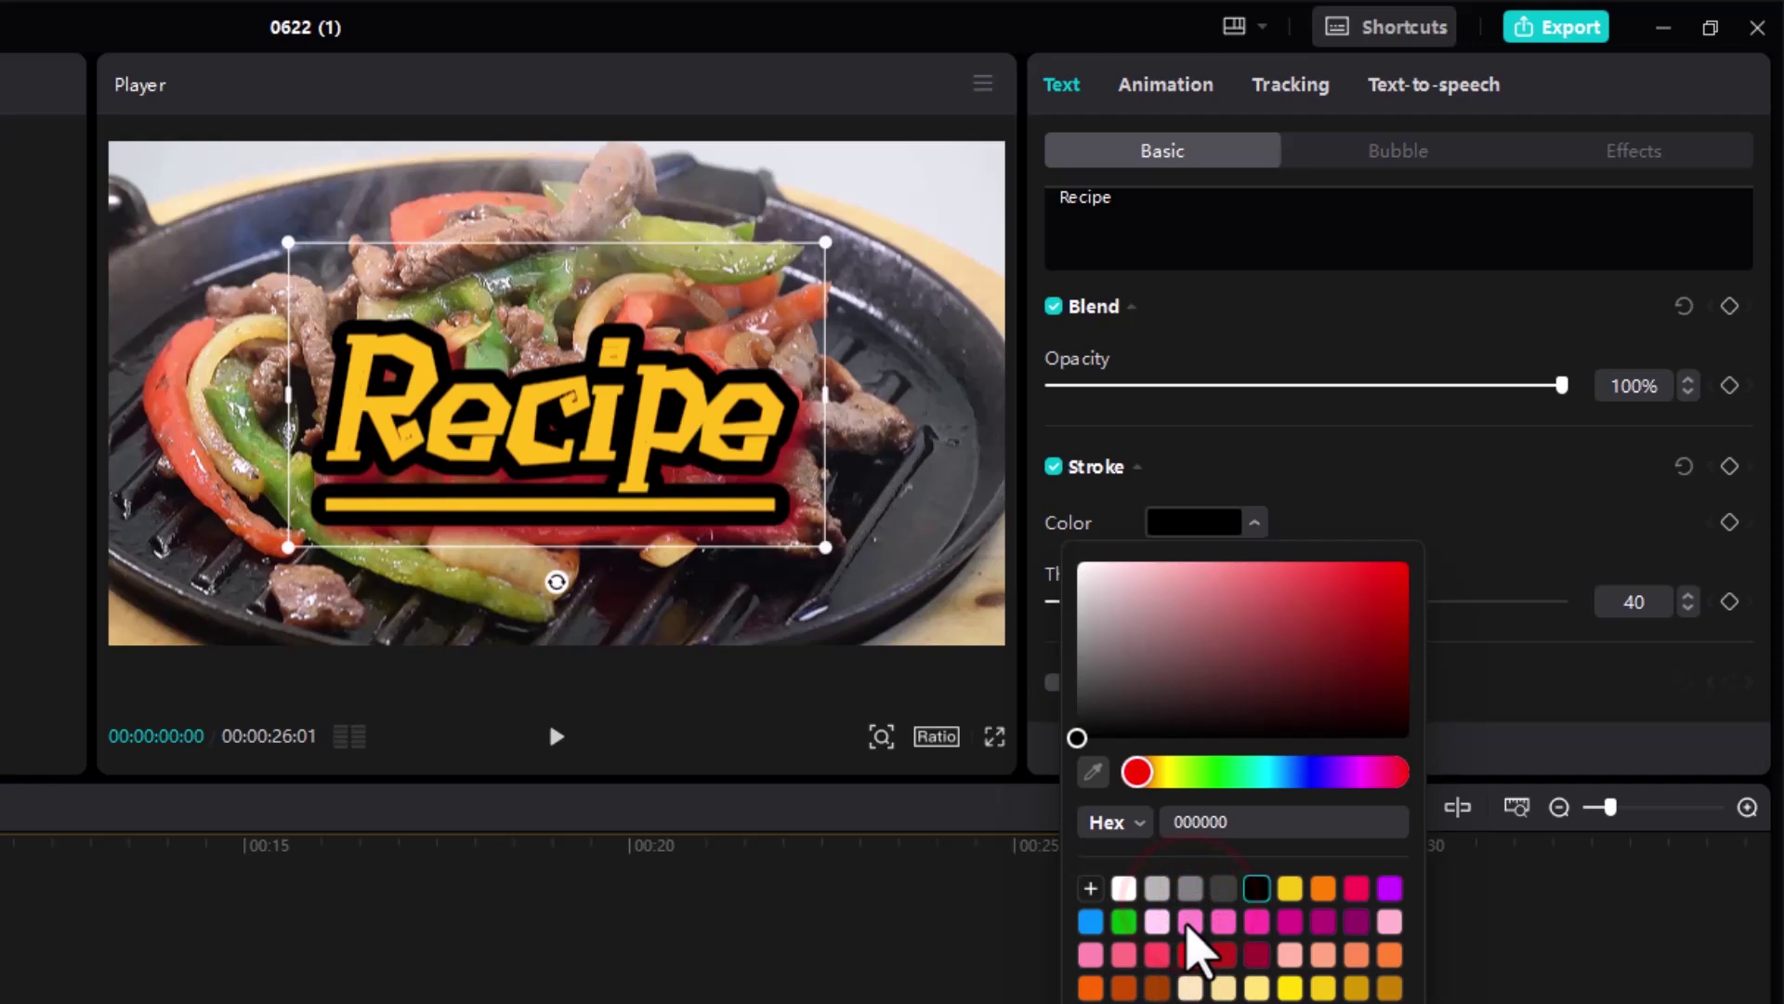
pyautogui.click(1192, 920)
pyautogui.click(1329, 925)
pyautogui.click(1357, 956)
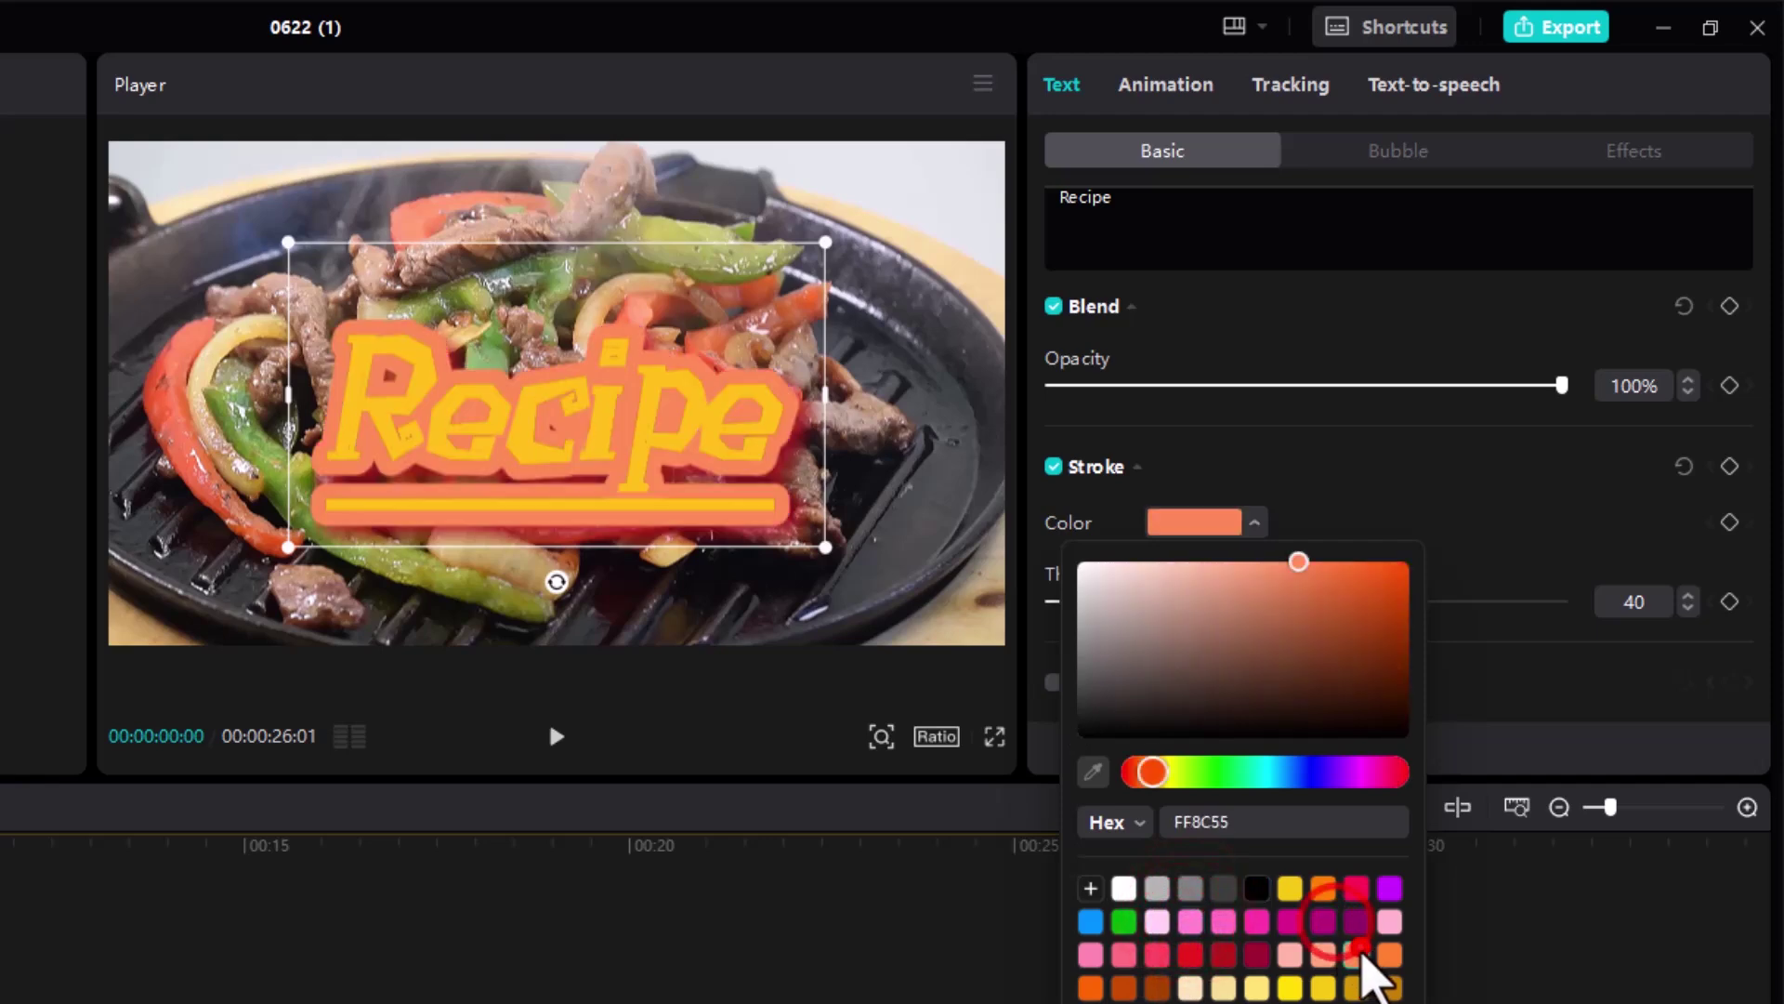
pyautogui.click(1380, 986)
pyautogui.click(1323, 986)
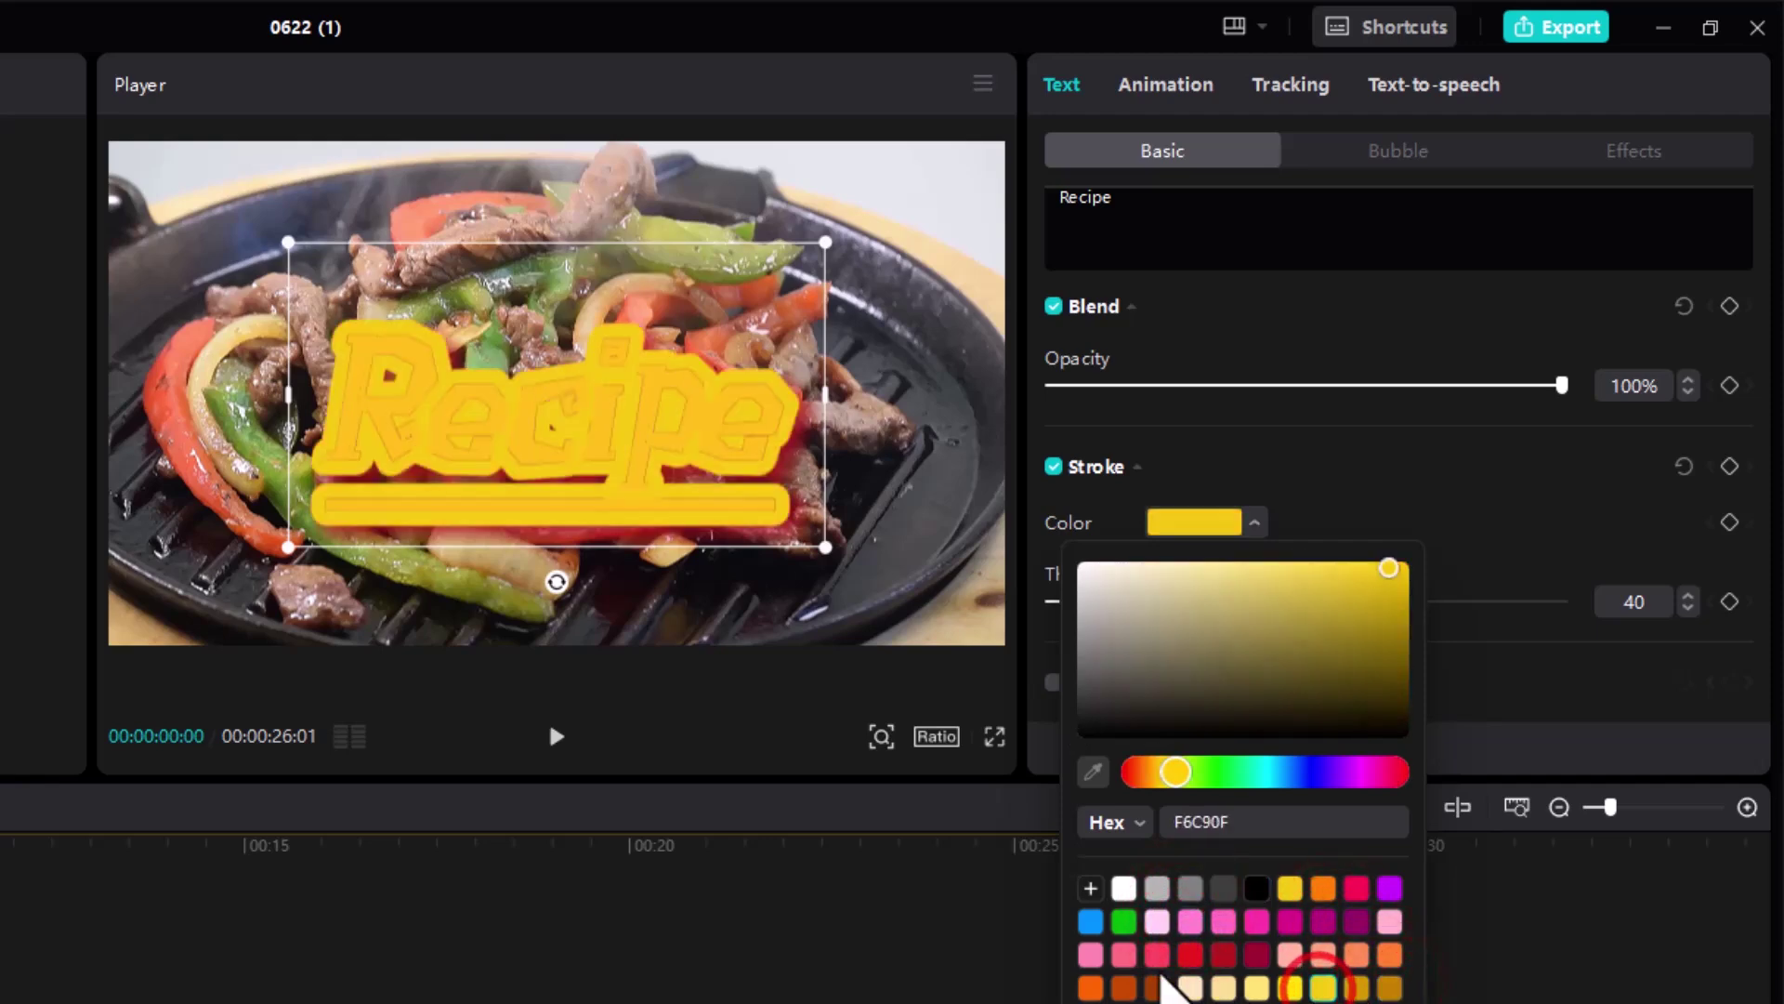
pyautogui.click(1090, 955)
pyautogui.click(1090, 921)
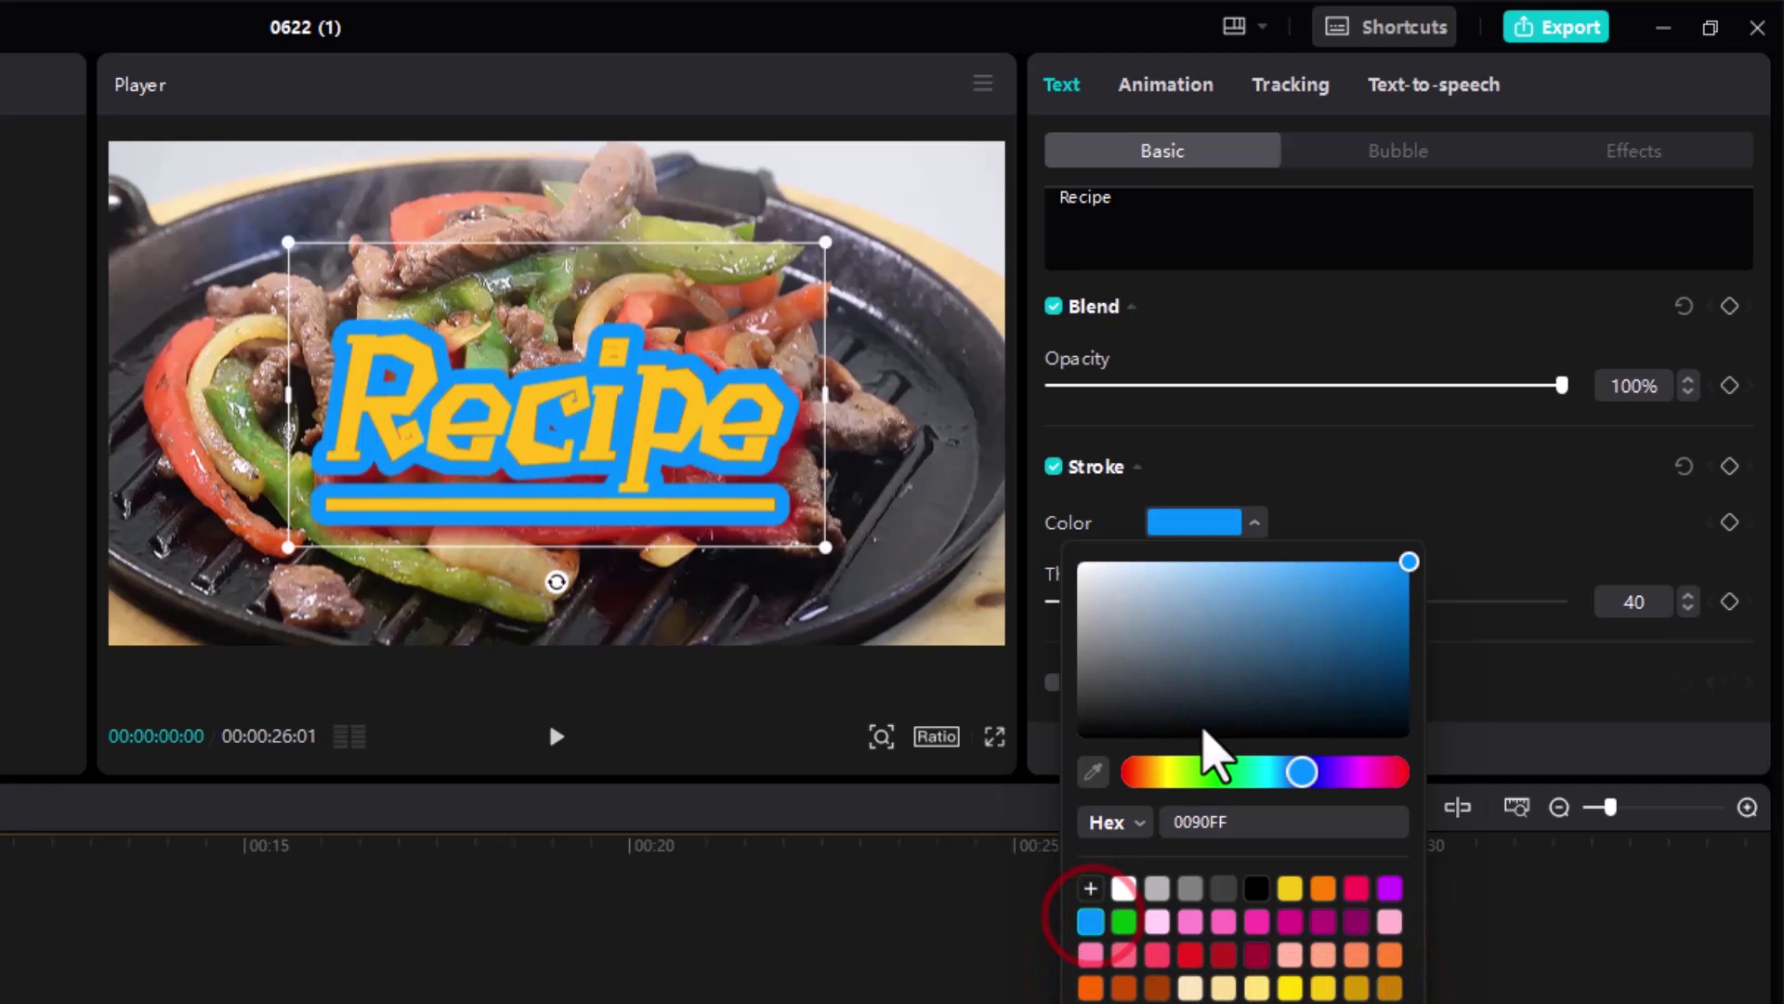
pyautogui.click(1314, 622)
pyautogui.click(1330, 598)
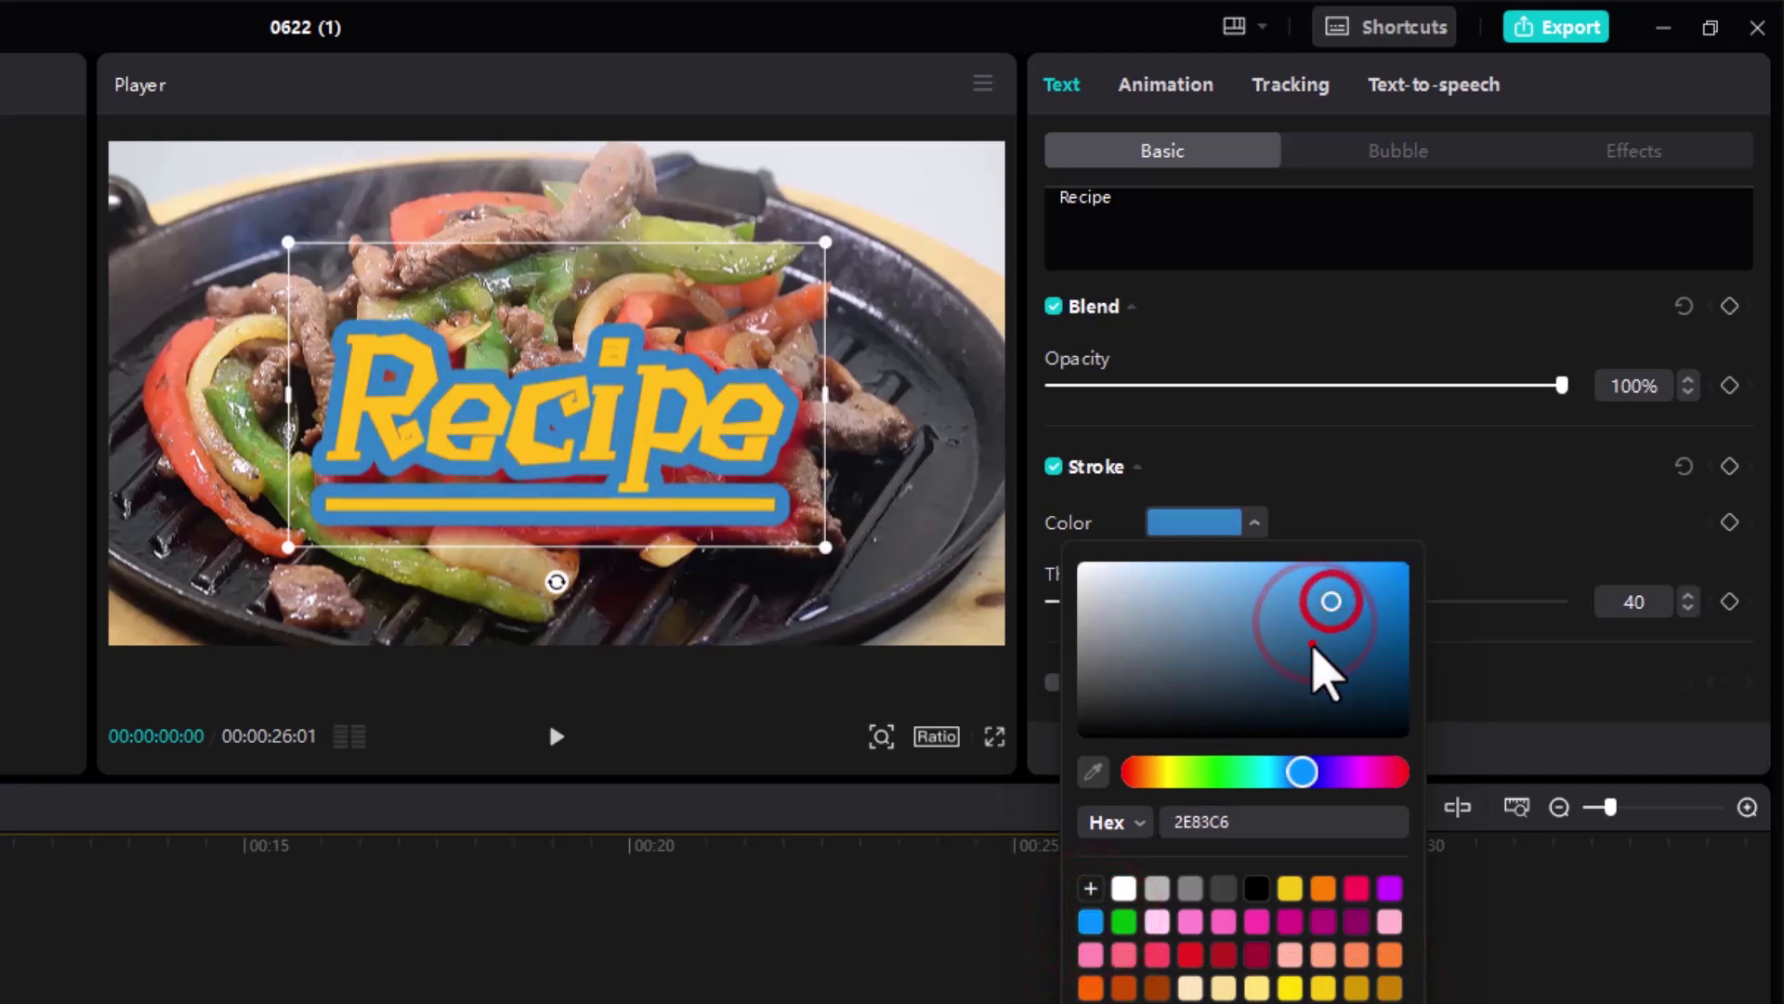
pyautogui.click(1314, 629)
pyautogui.click(1287, 618)
pyautogui.click(1255, 519)
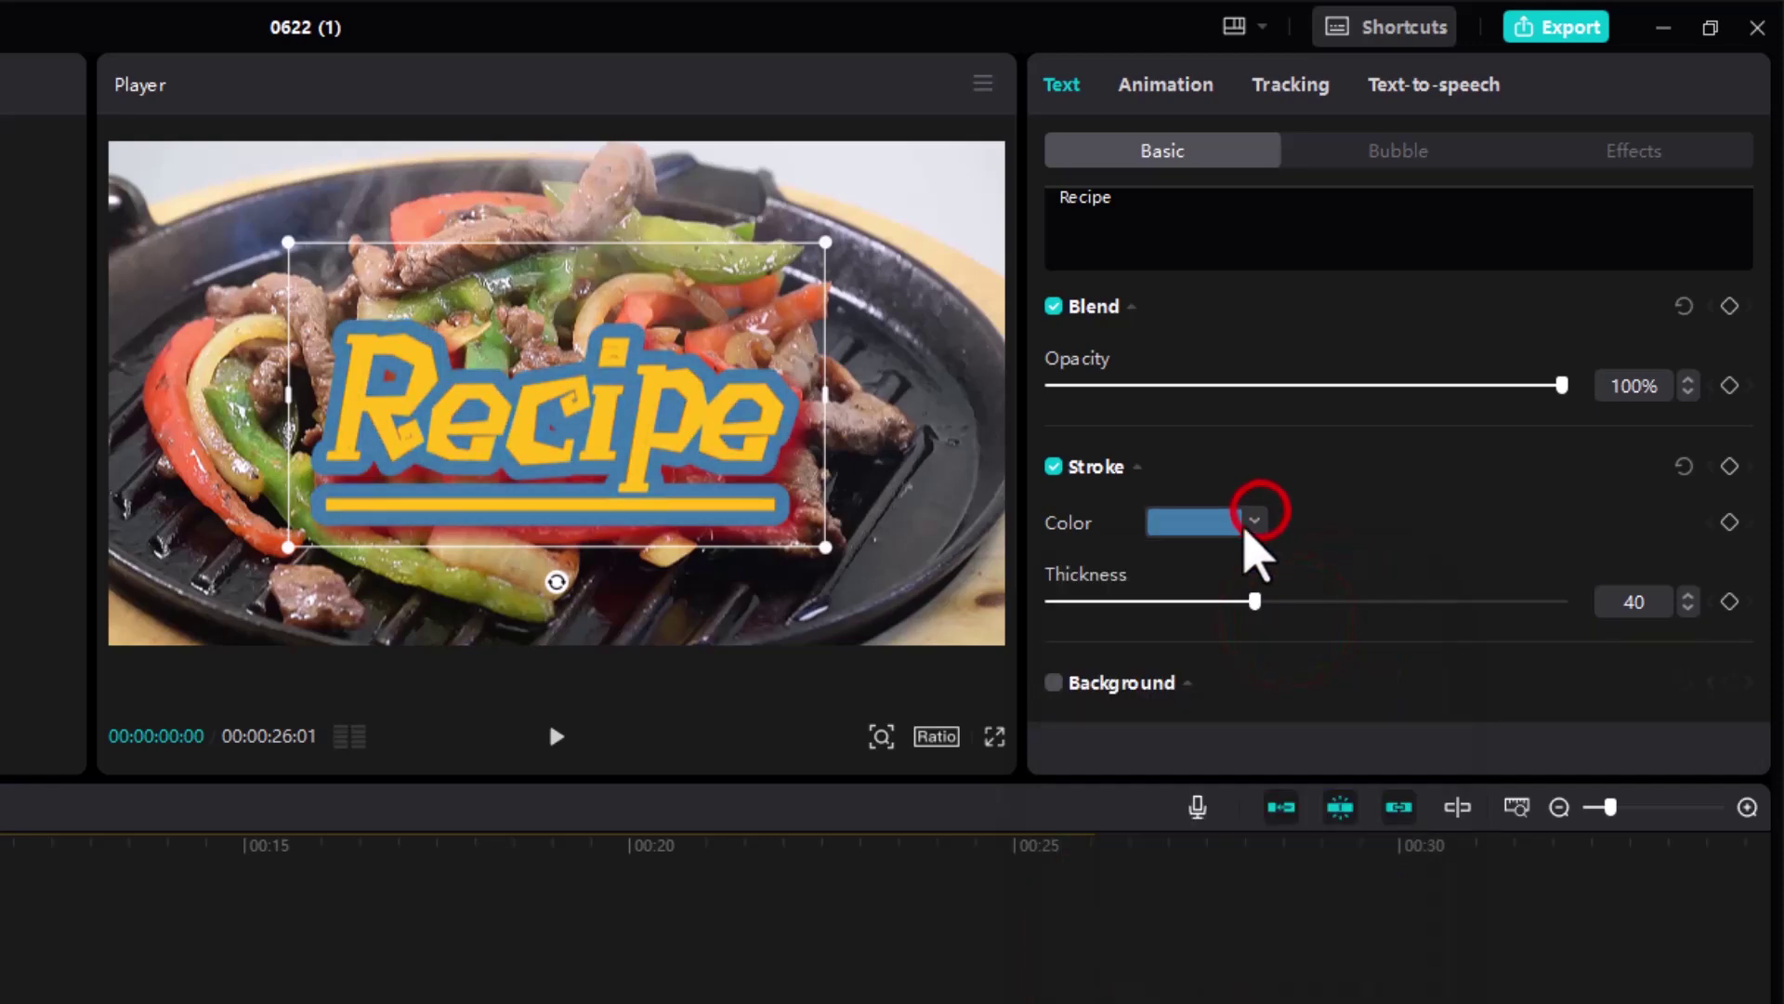
# Thin the stroke outline to a thickness of 20.
pyautogui.click(1248, 598)
pyautogui.moveTo(1245, 599)
pyautogui.mouseDown()
pyautogui.moveTo(1051, 578)
pyautogui.moveTo(1326, 716)
pyautogui.moveTo(1577, 734)
pyautogui.moveTo(1338, 690)
pyautogui.moveTo(1075, 609)
pyautogui.moveTo(1167, 664)
pyautogui.moveTo(1162, 688)
pyautogui.mouseUp()
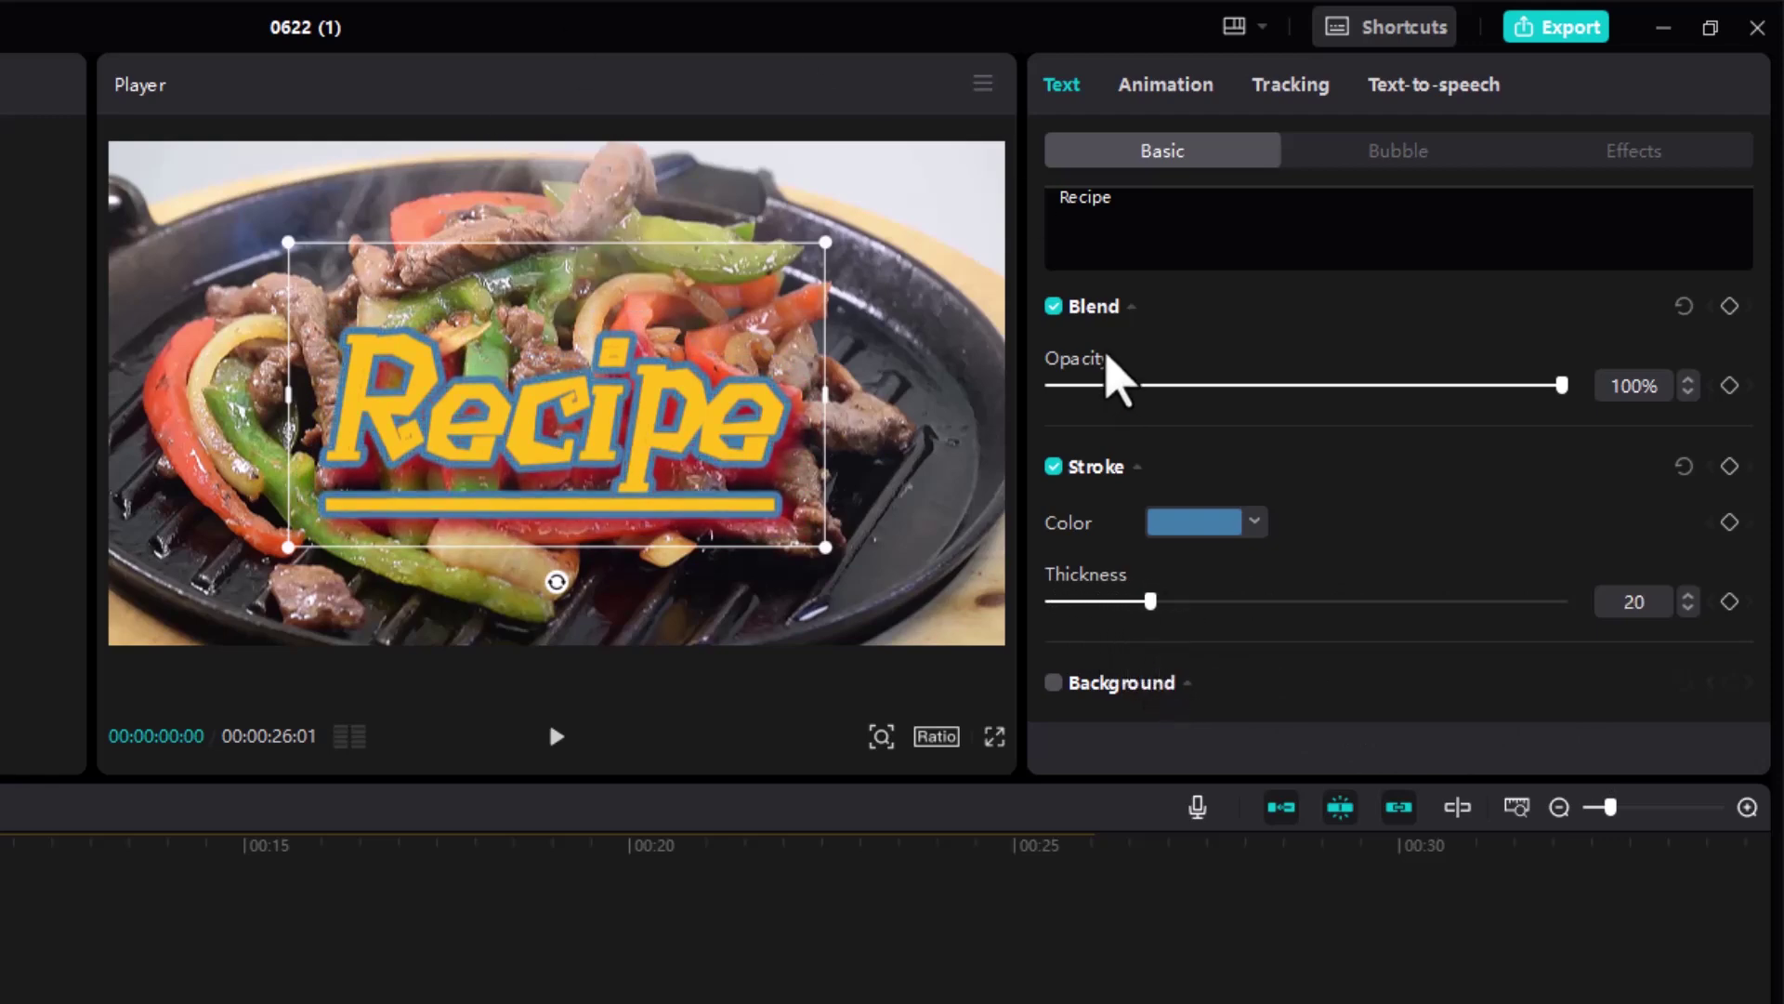
pyautogui.scroll(-3, 1470, 397)
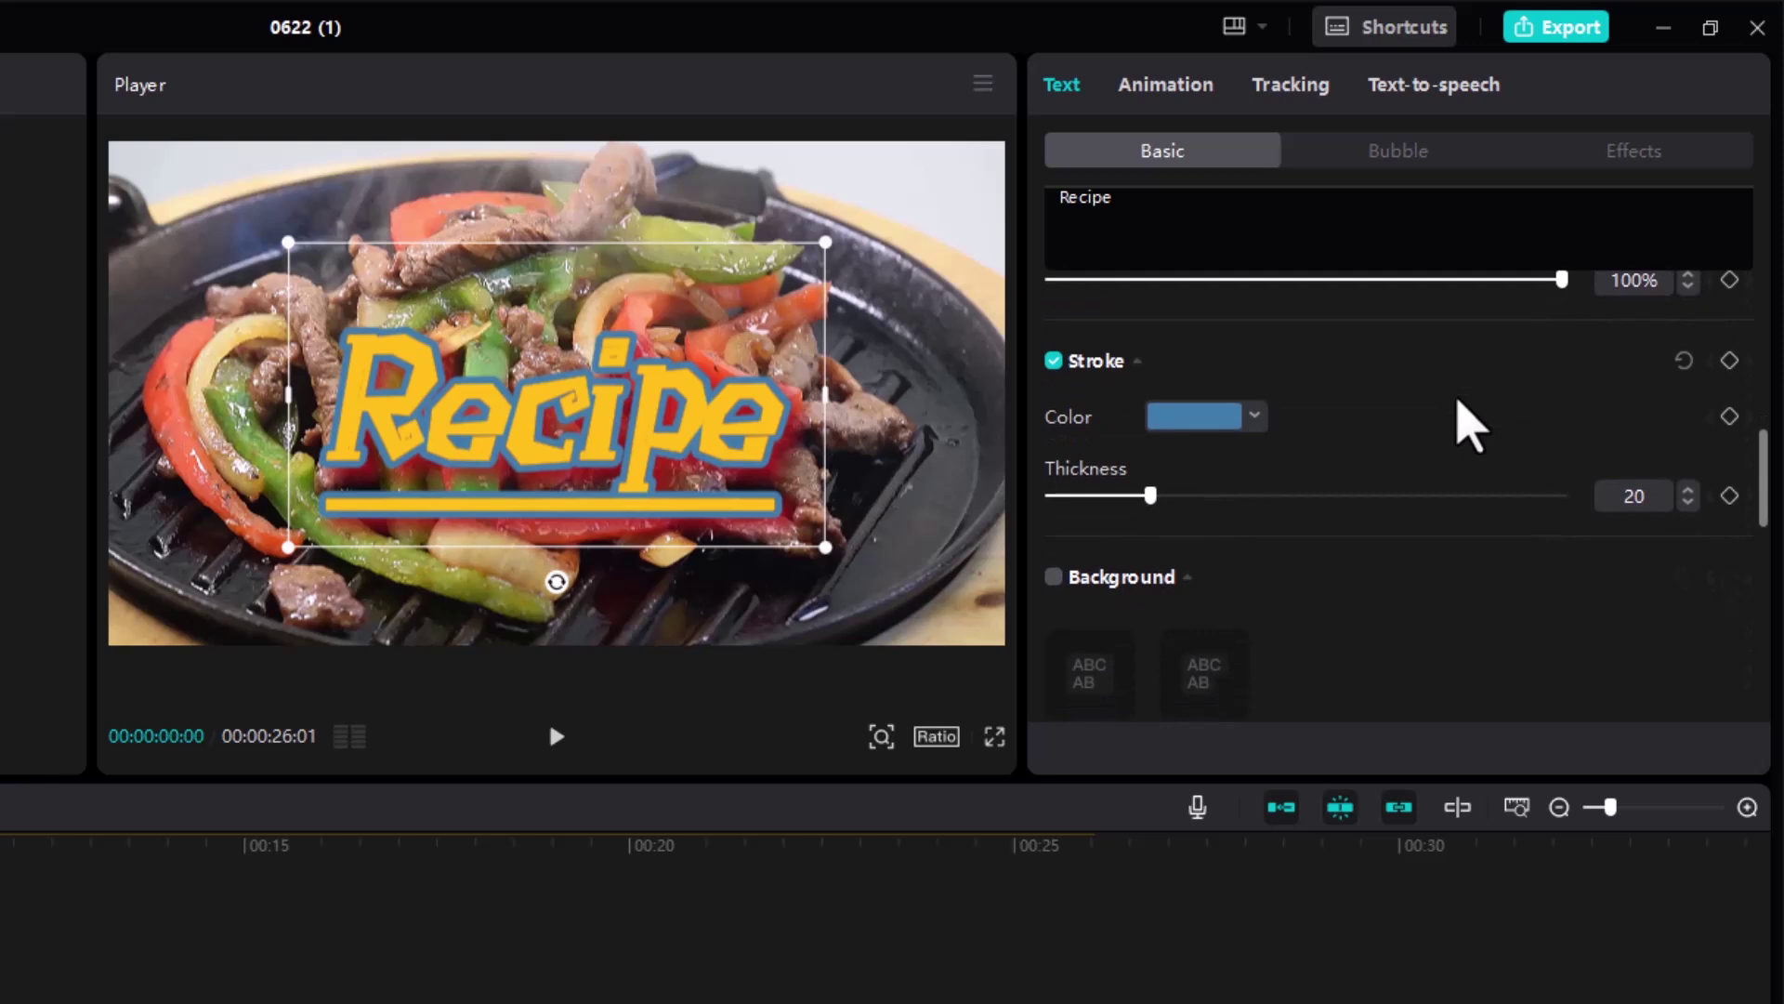
pyautogui.scroll(-2, 1456, 401)
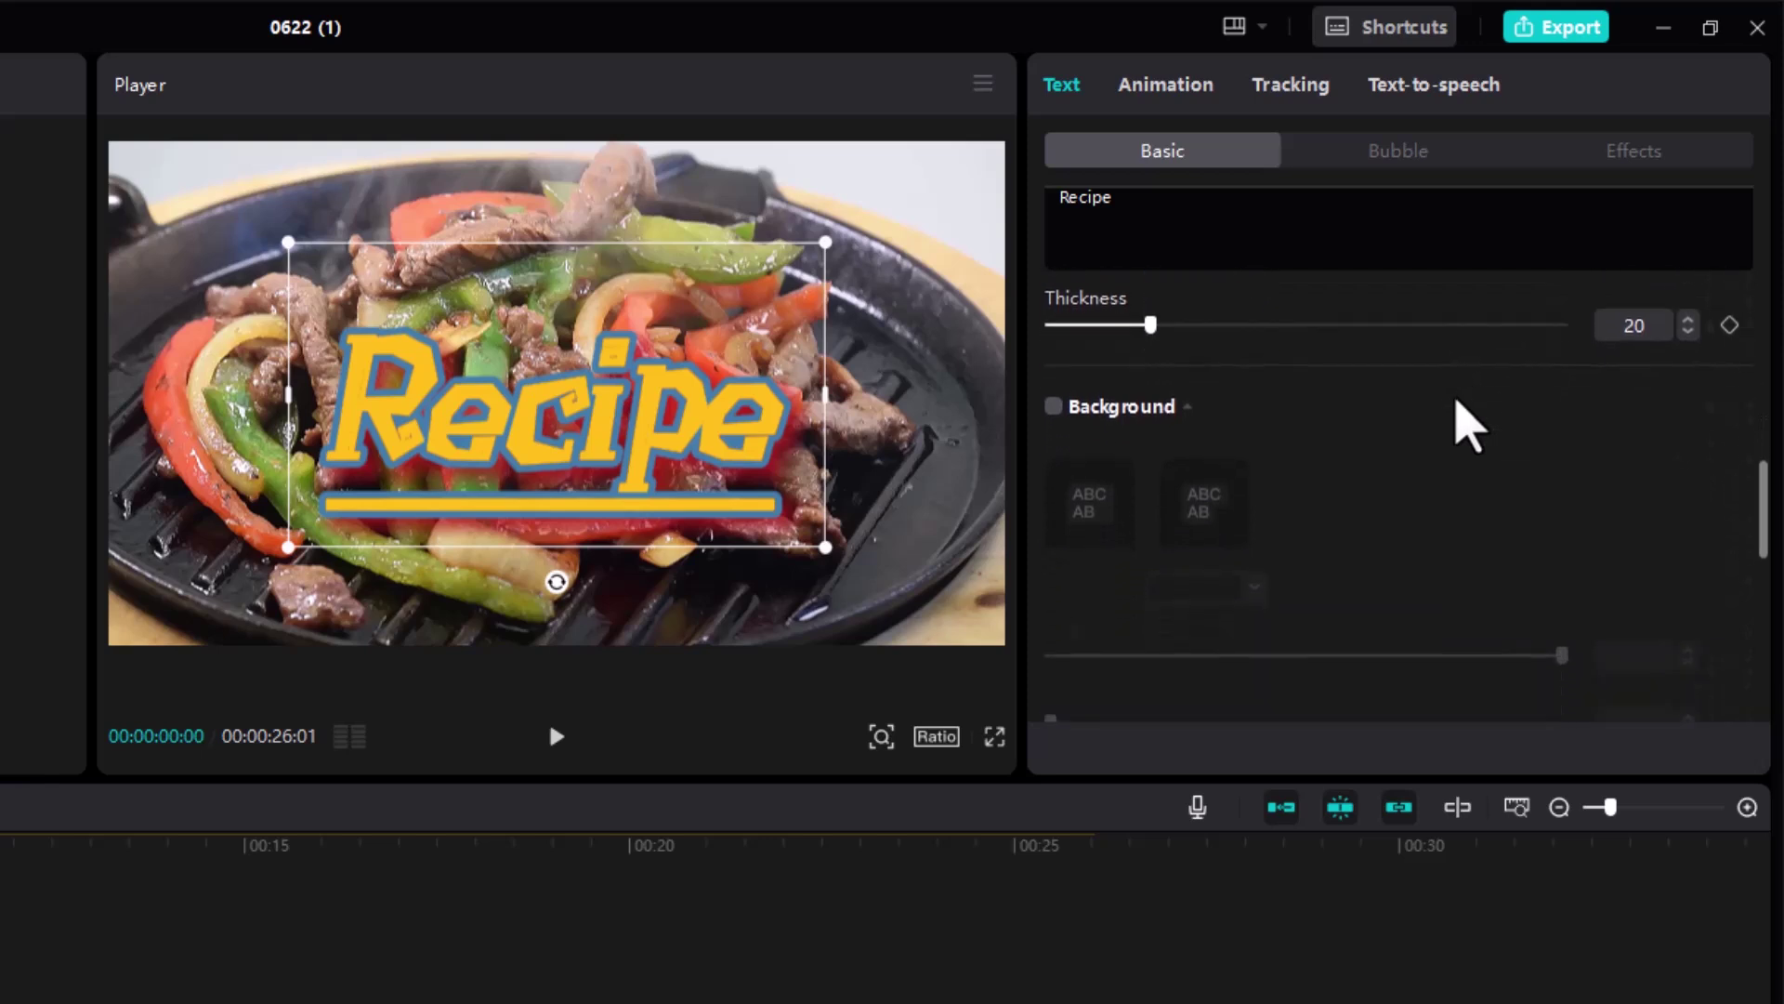
# Enable a background box behind the title in the square style, after trying rounded.
pyautogui.click(1053, 365)
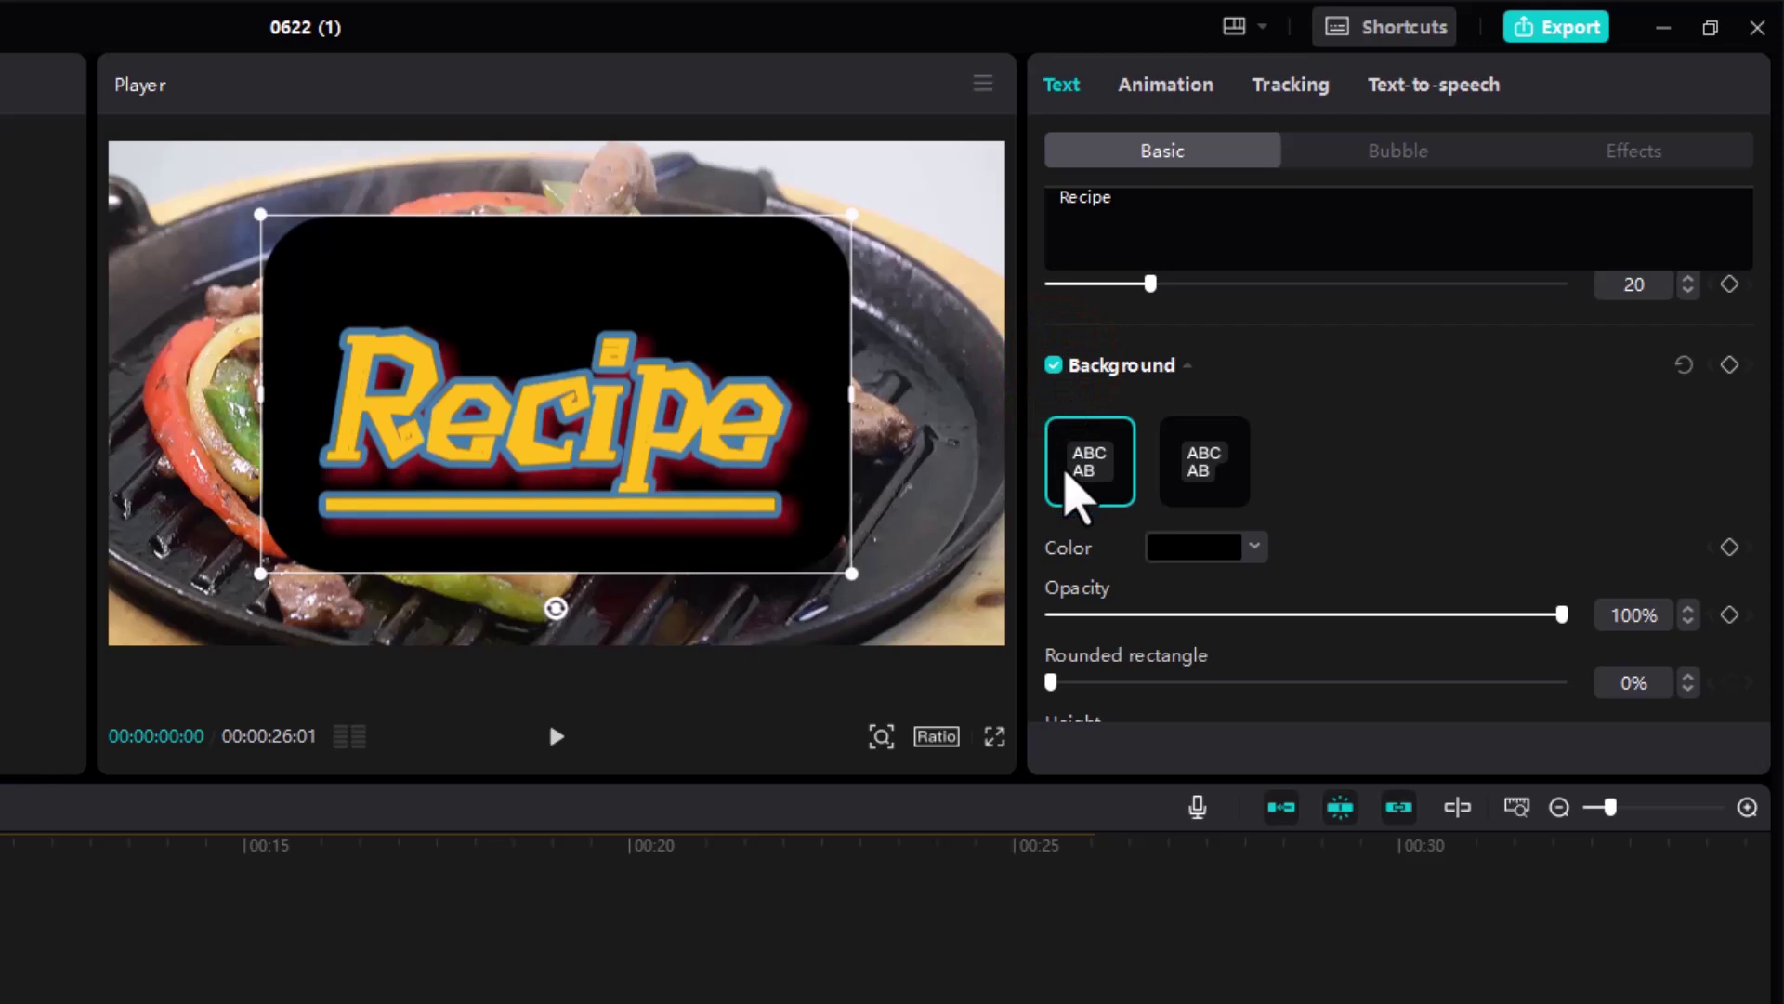
pyautogui.click(1208, 464)
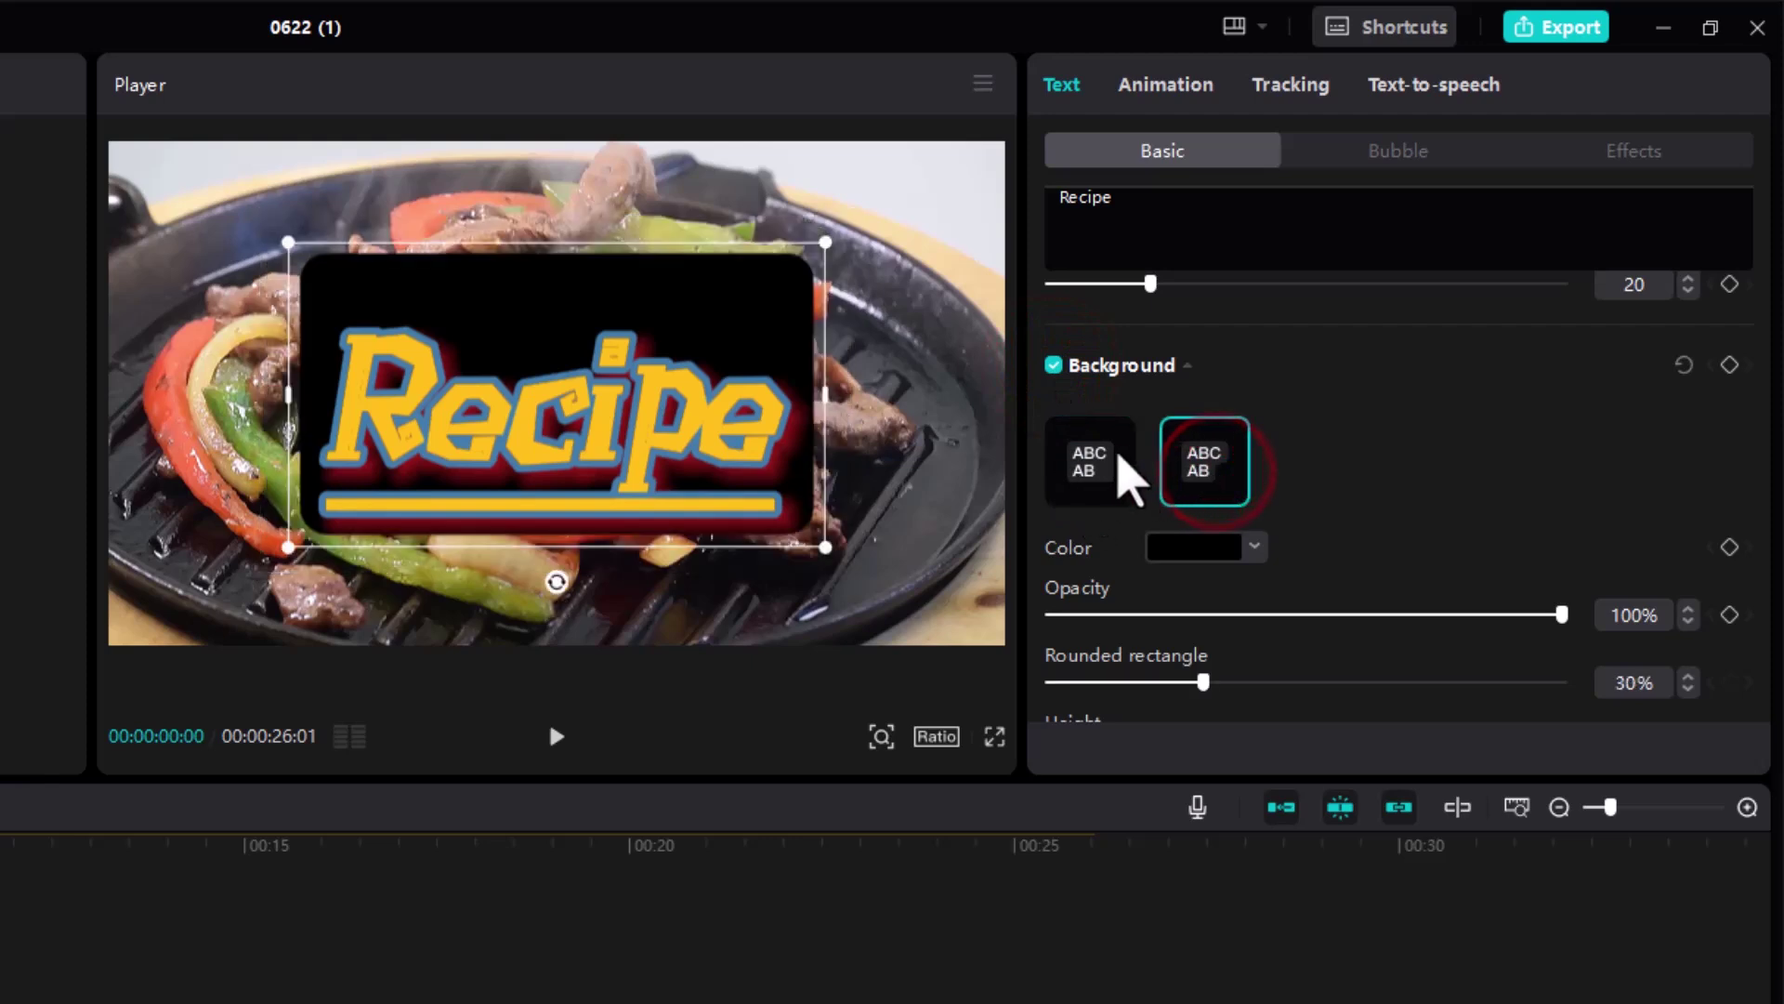
pyautogui.click(1097, 455)
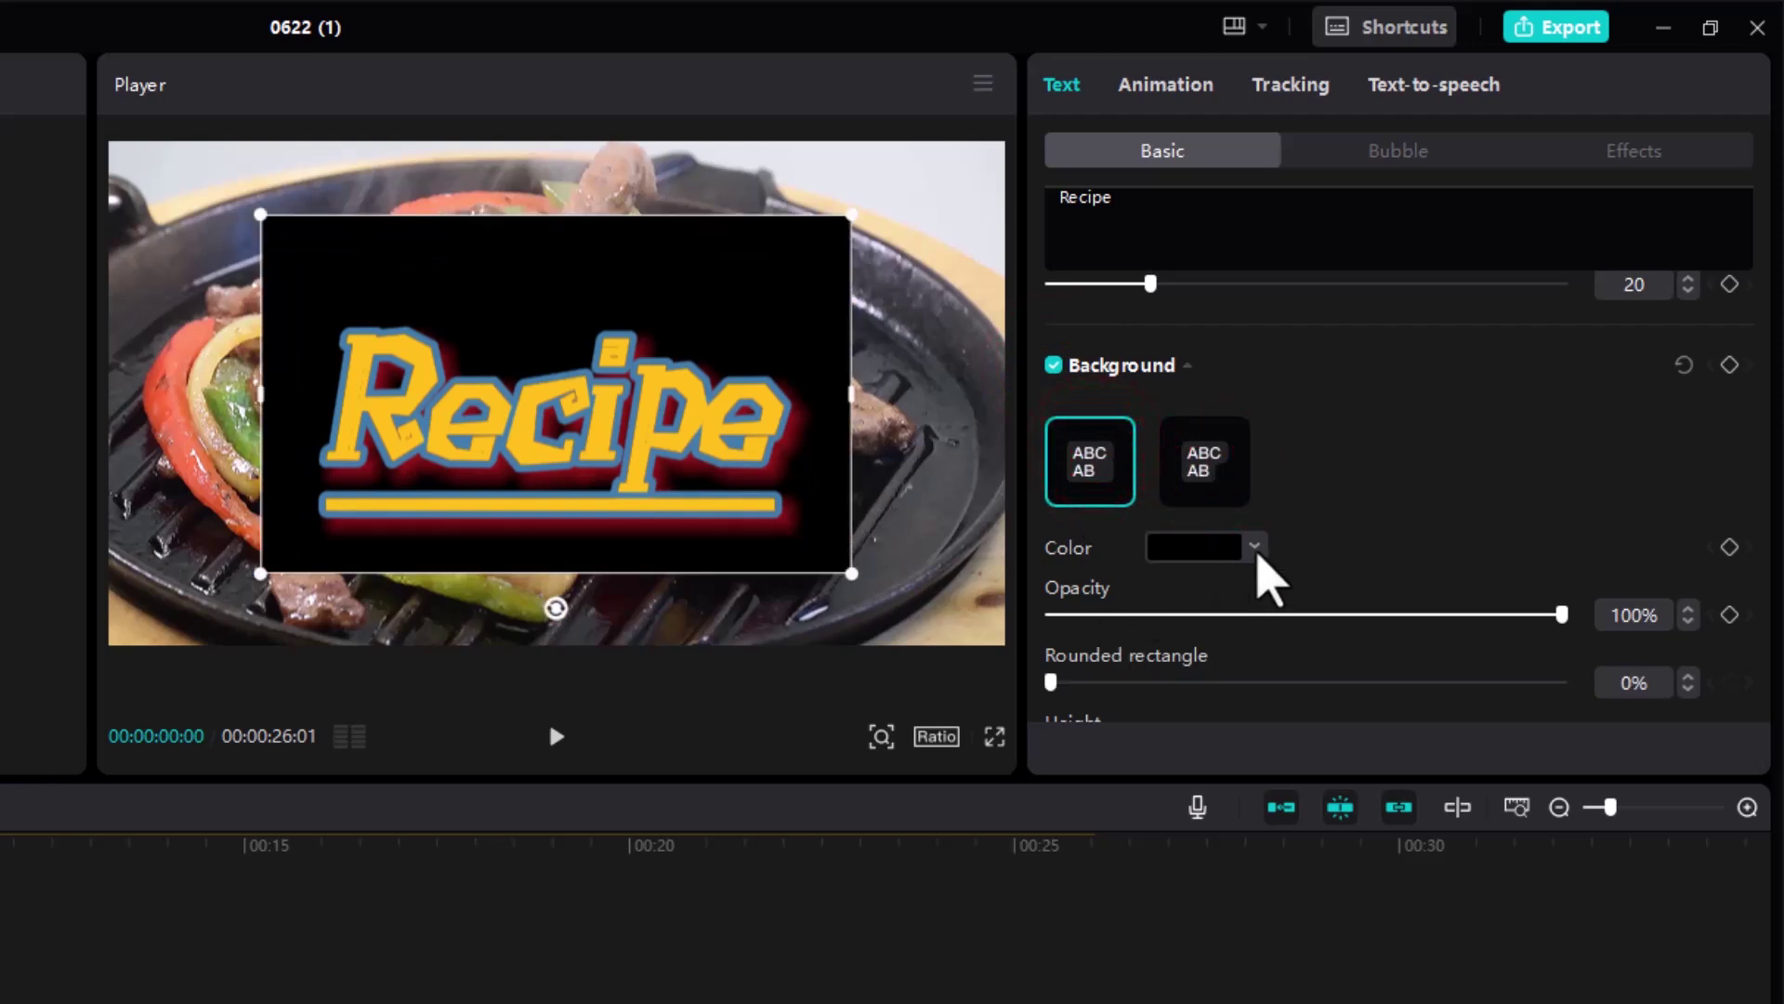
# Colour the background box greyish blue after trying white and brighter blues.
pyautogui.click(1256, 548)
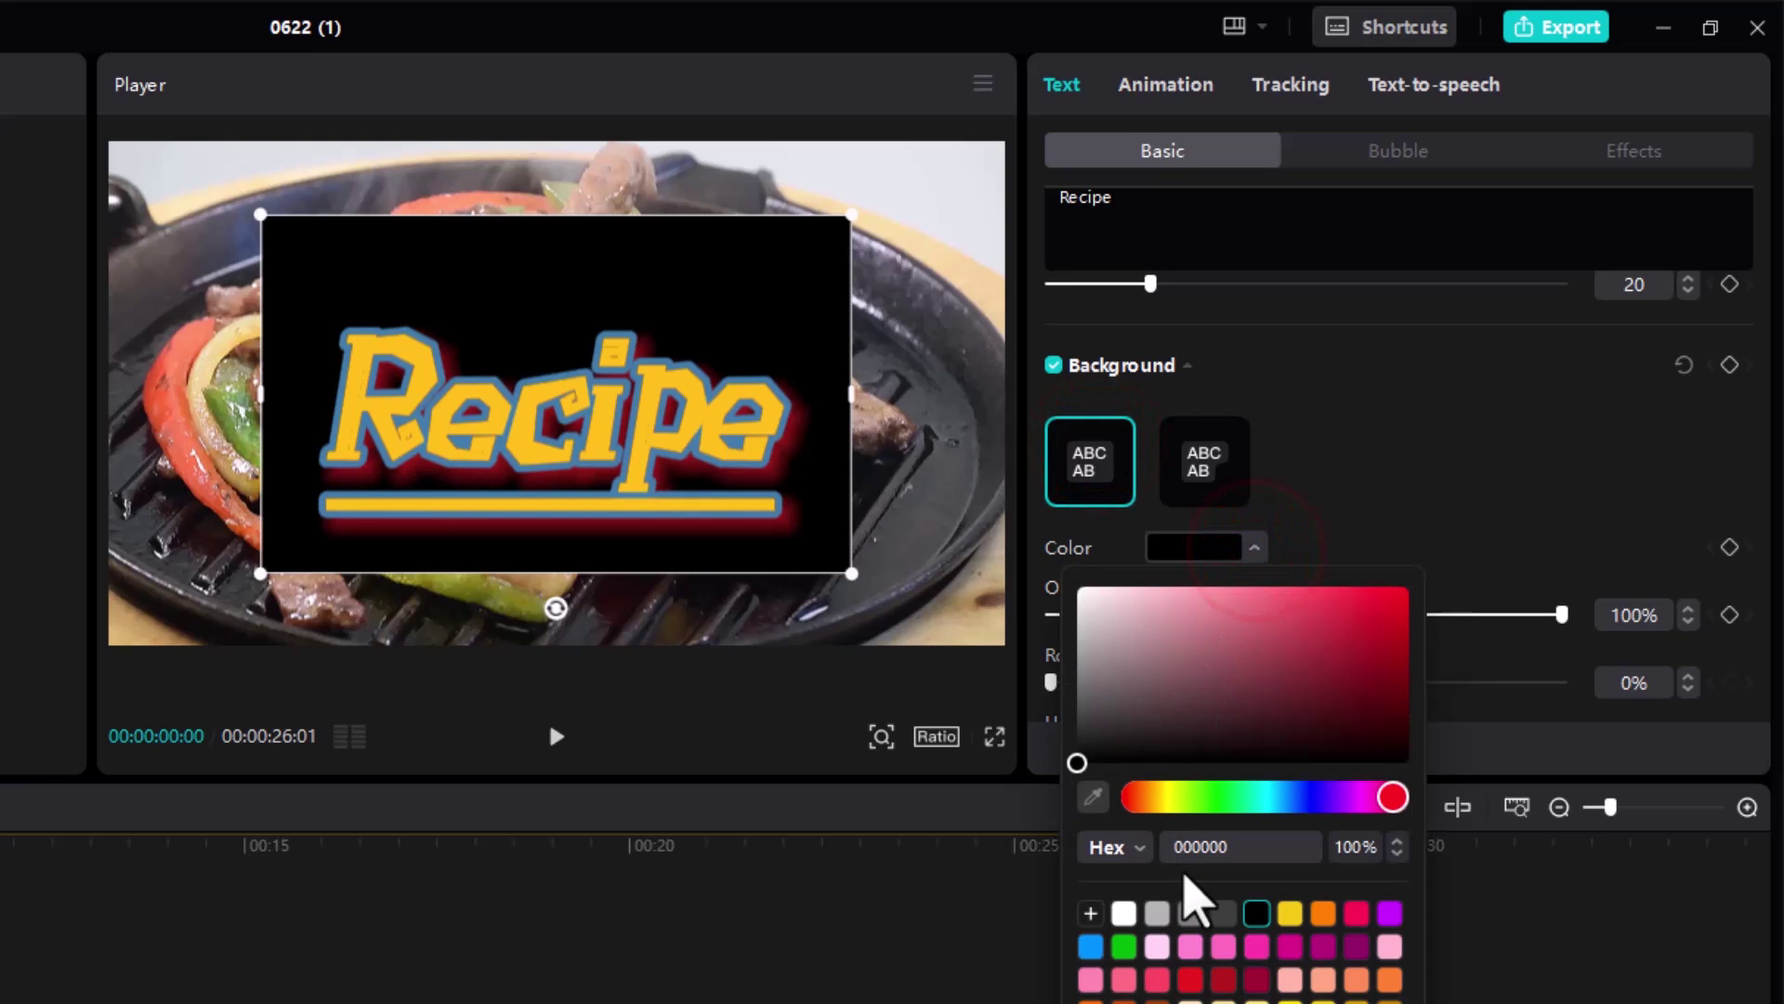
pyautogui.click(1124, 911)
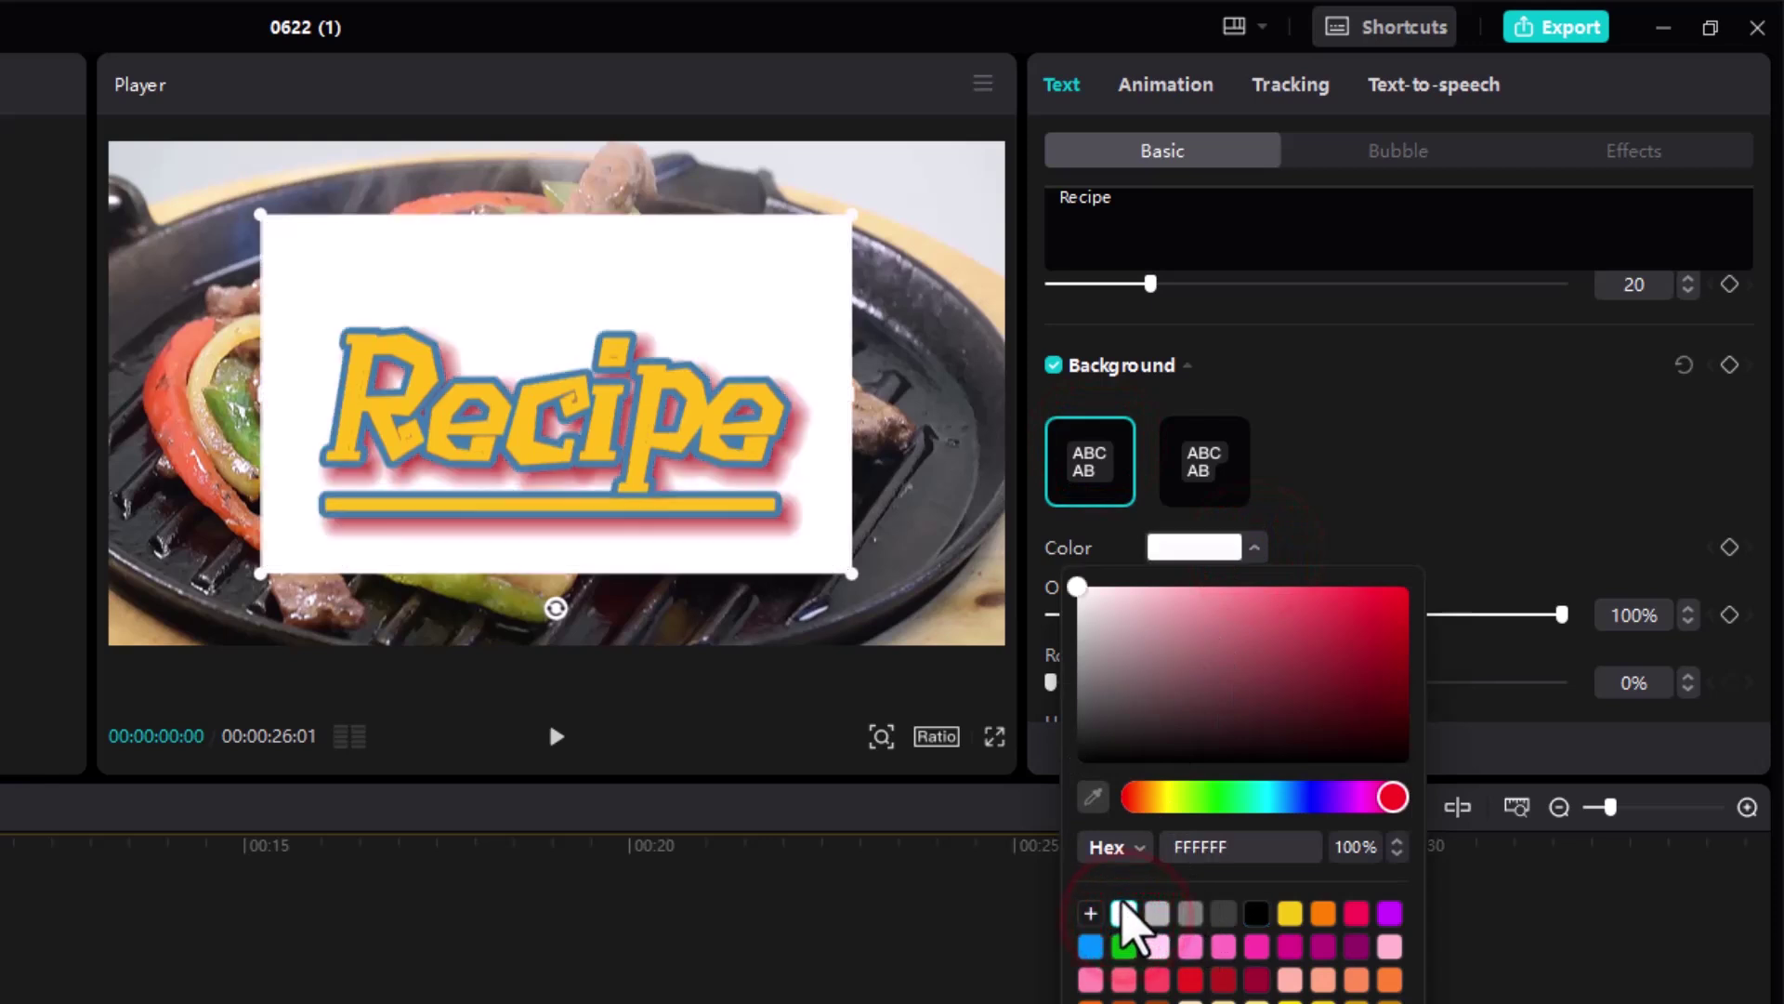
pyautogui.click(1304, 797)
pyautogui.click(1320, 688)
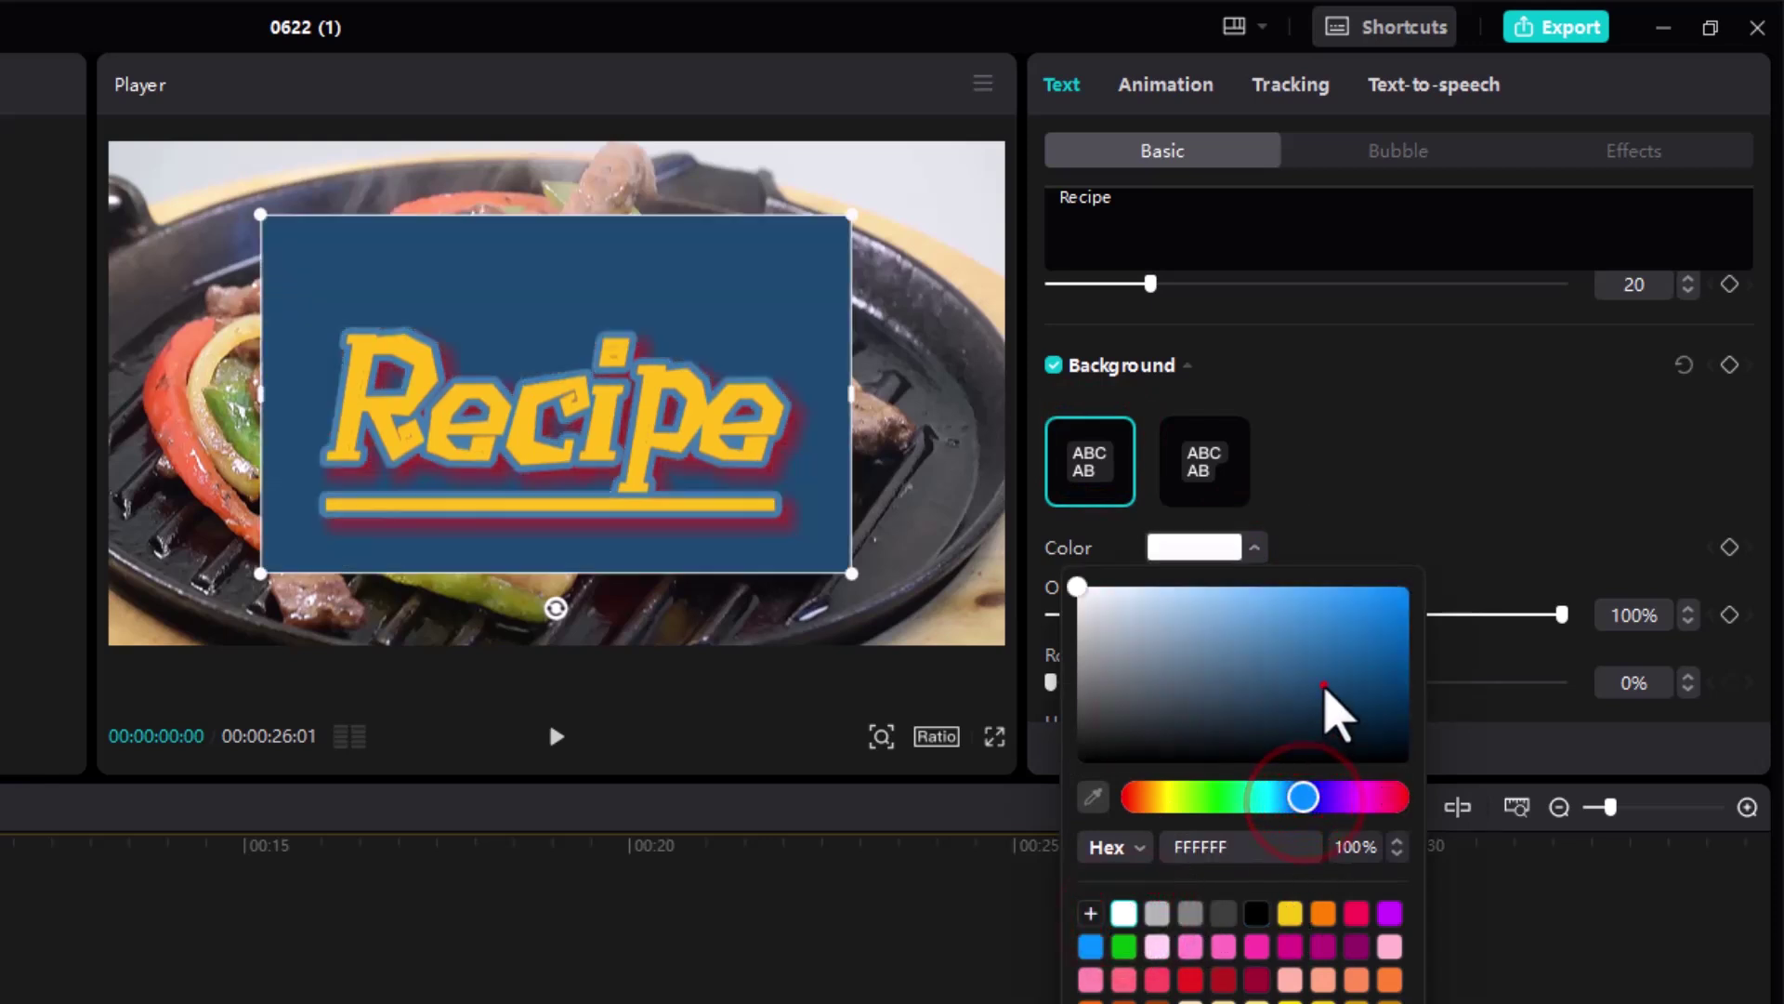
pyautogui.click(1272, 625)
pyautogui.click(1273, 692)
pyautogui.click(1243, 674)
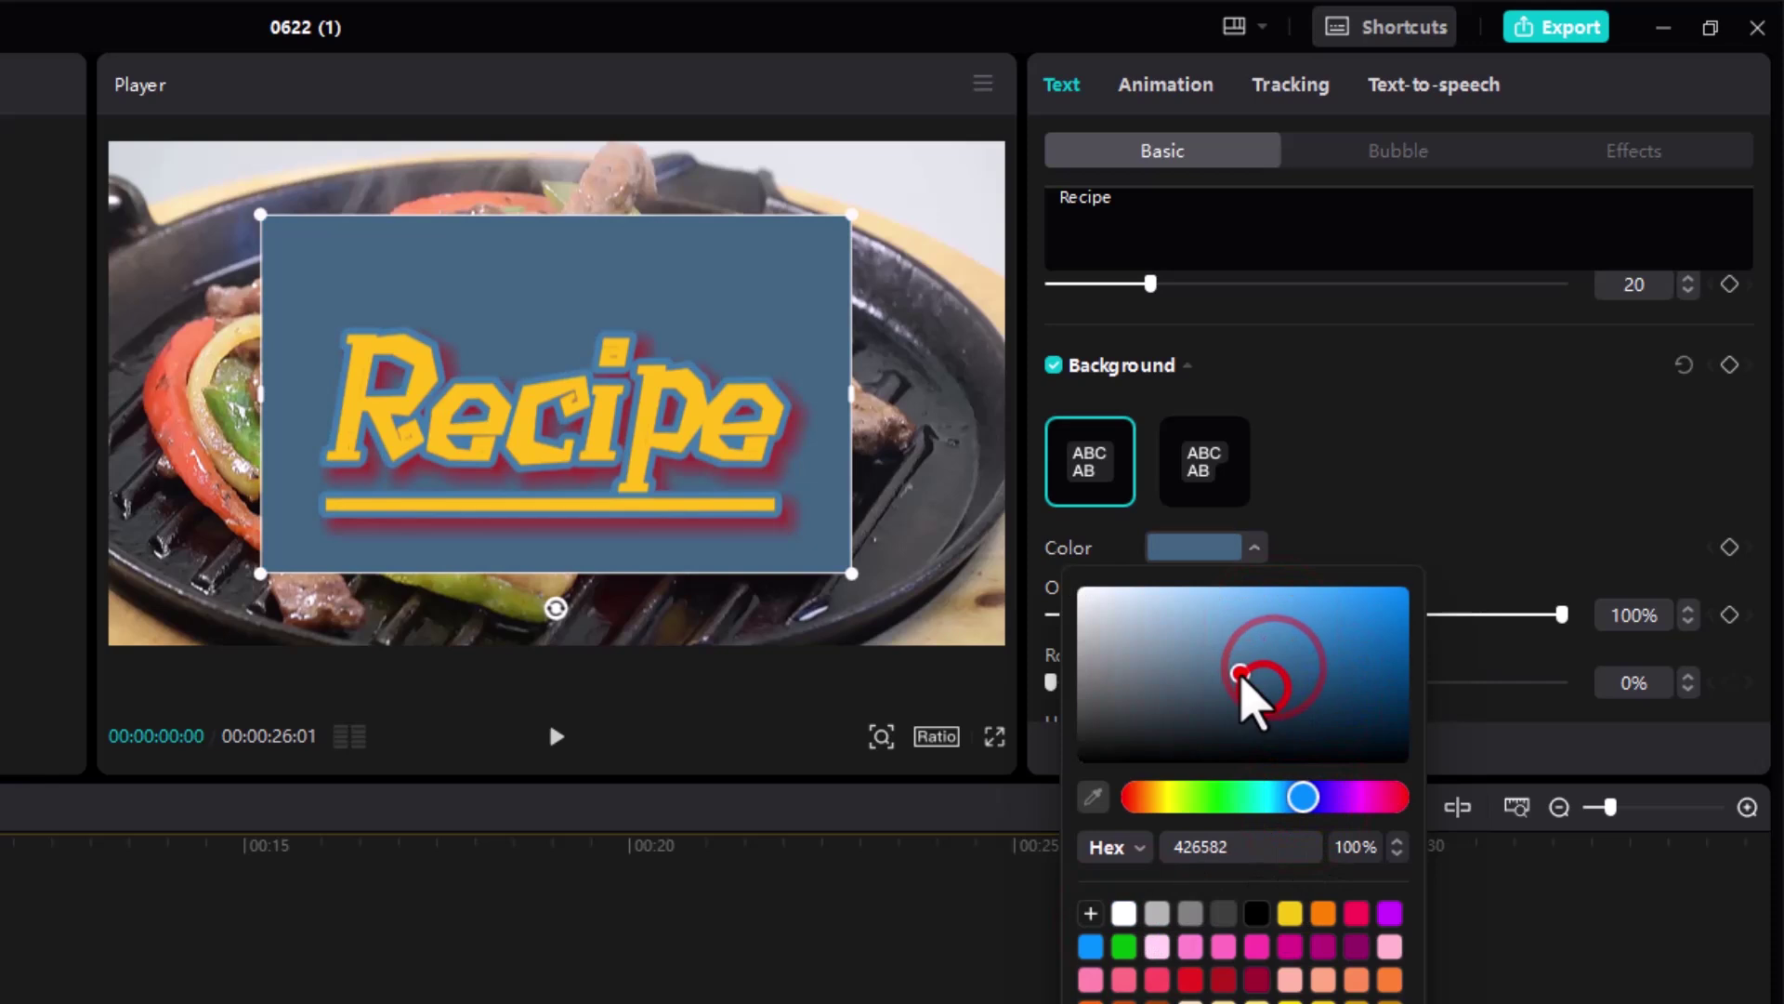
pyautogui.click(1216, 636)
pyautogui.click(1255, 547)
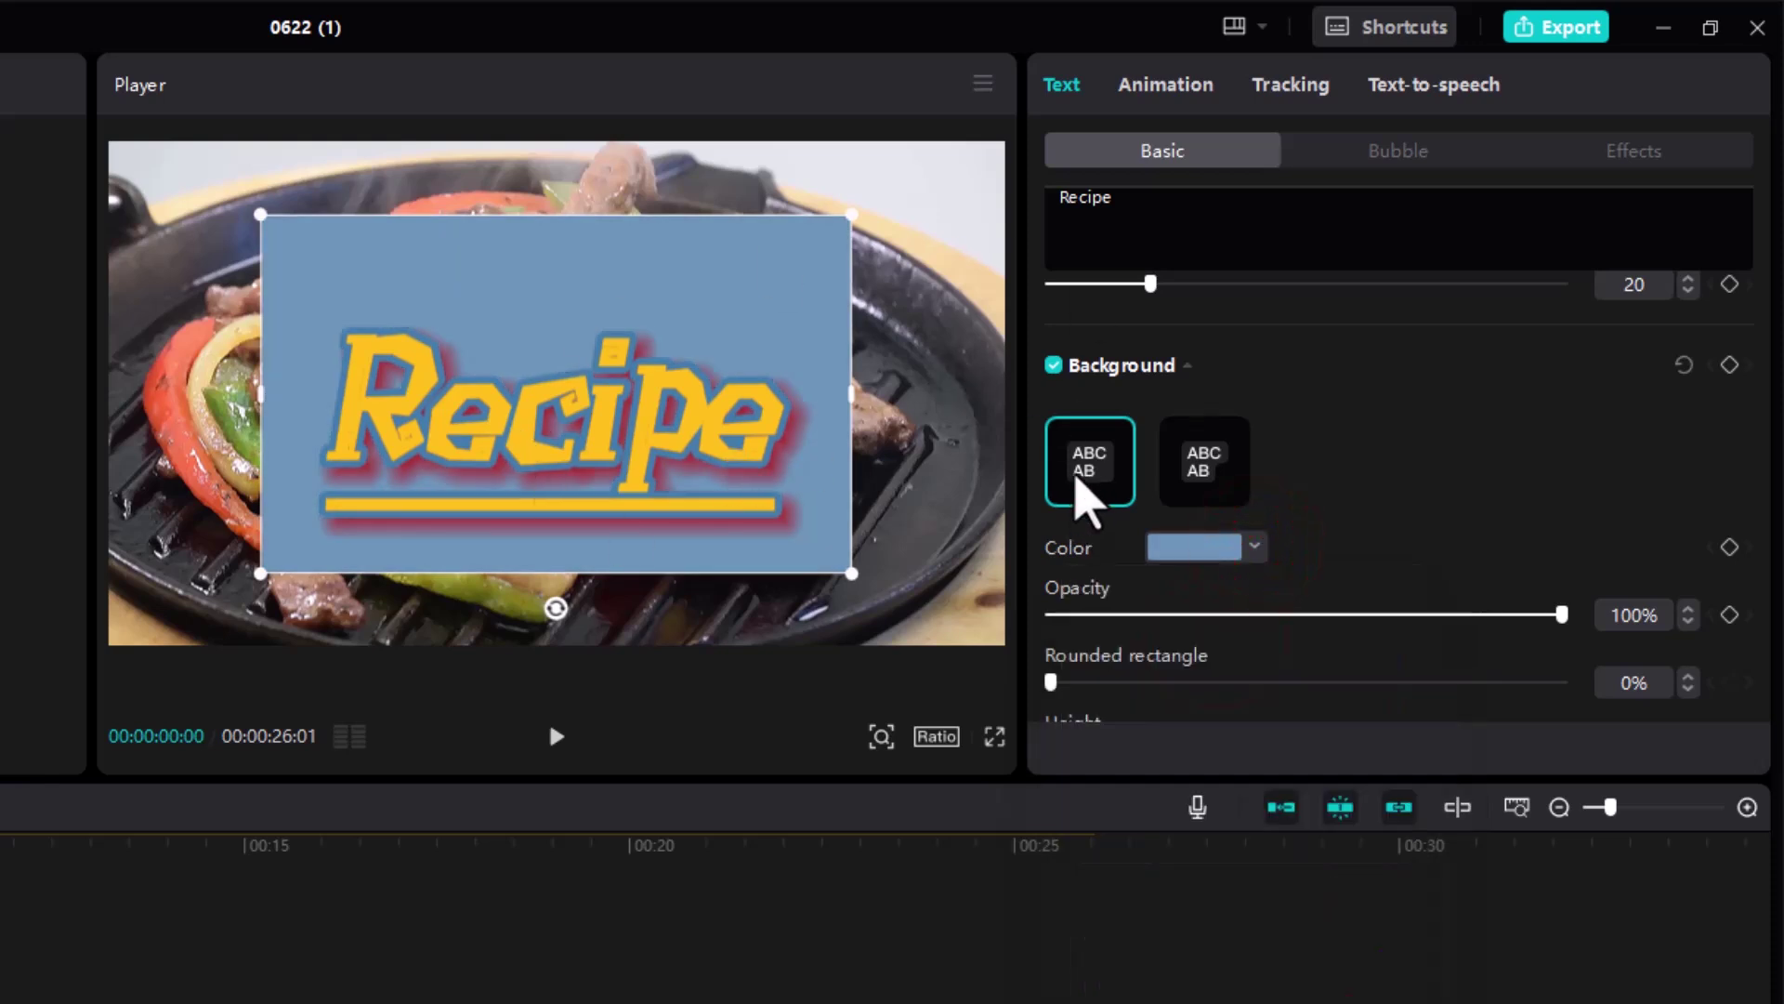
# Set the background opacity to 58% and corner rounding to 42%, then deselect the title.
pyautogui.click(1053, 364)
pyautogui.click(1053, 365)
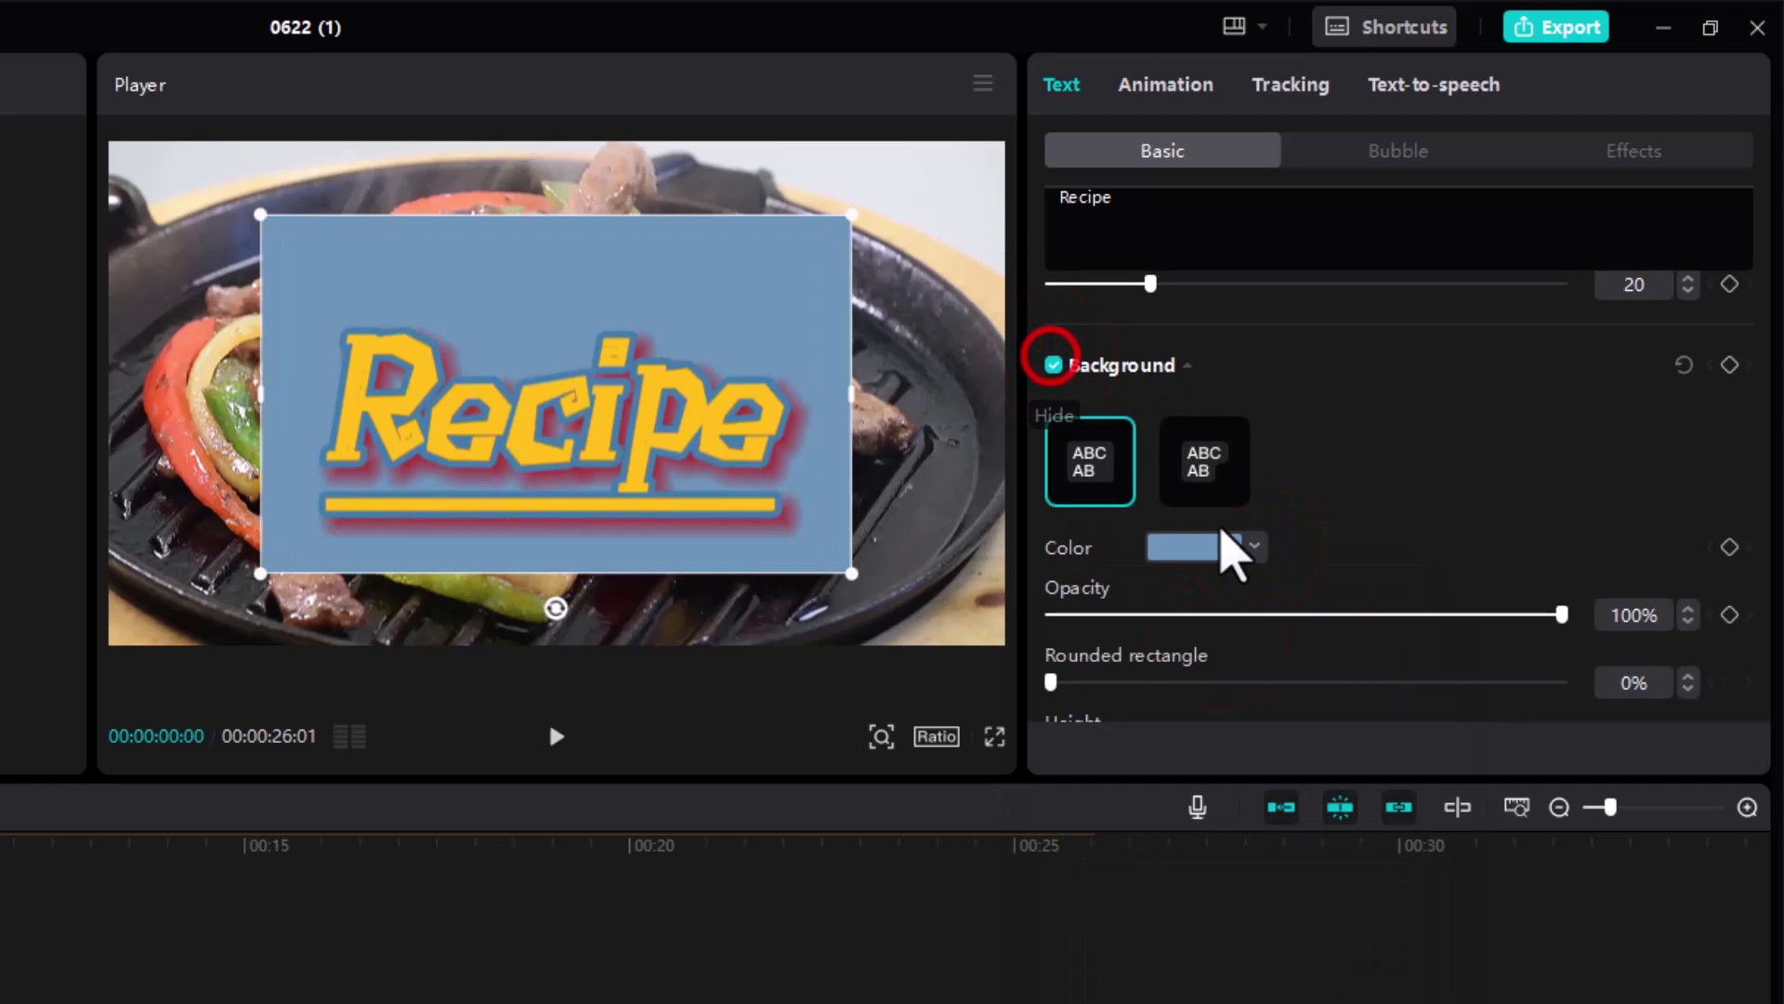
pyautogui.scroll(-2, 1225, 533)
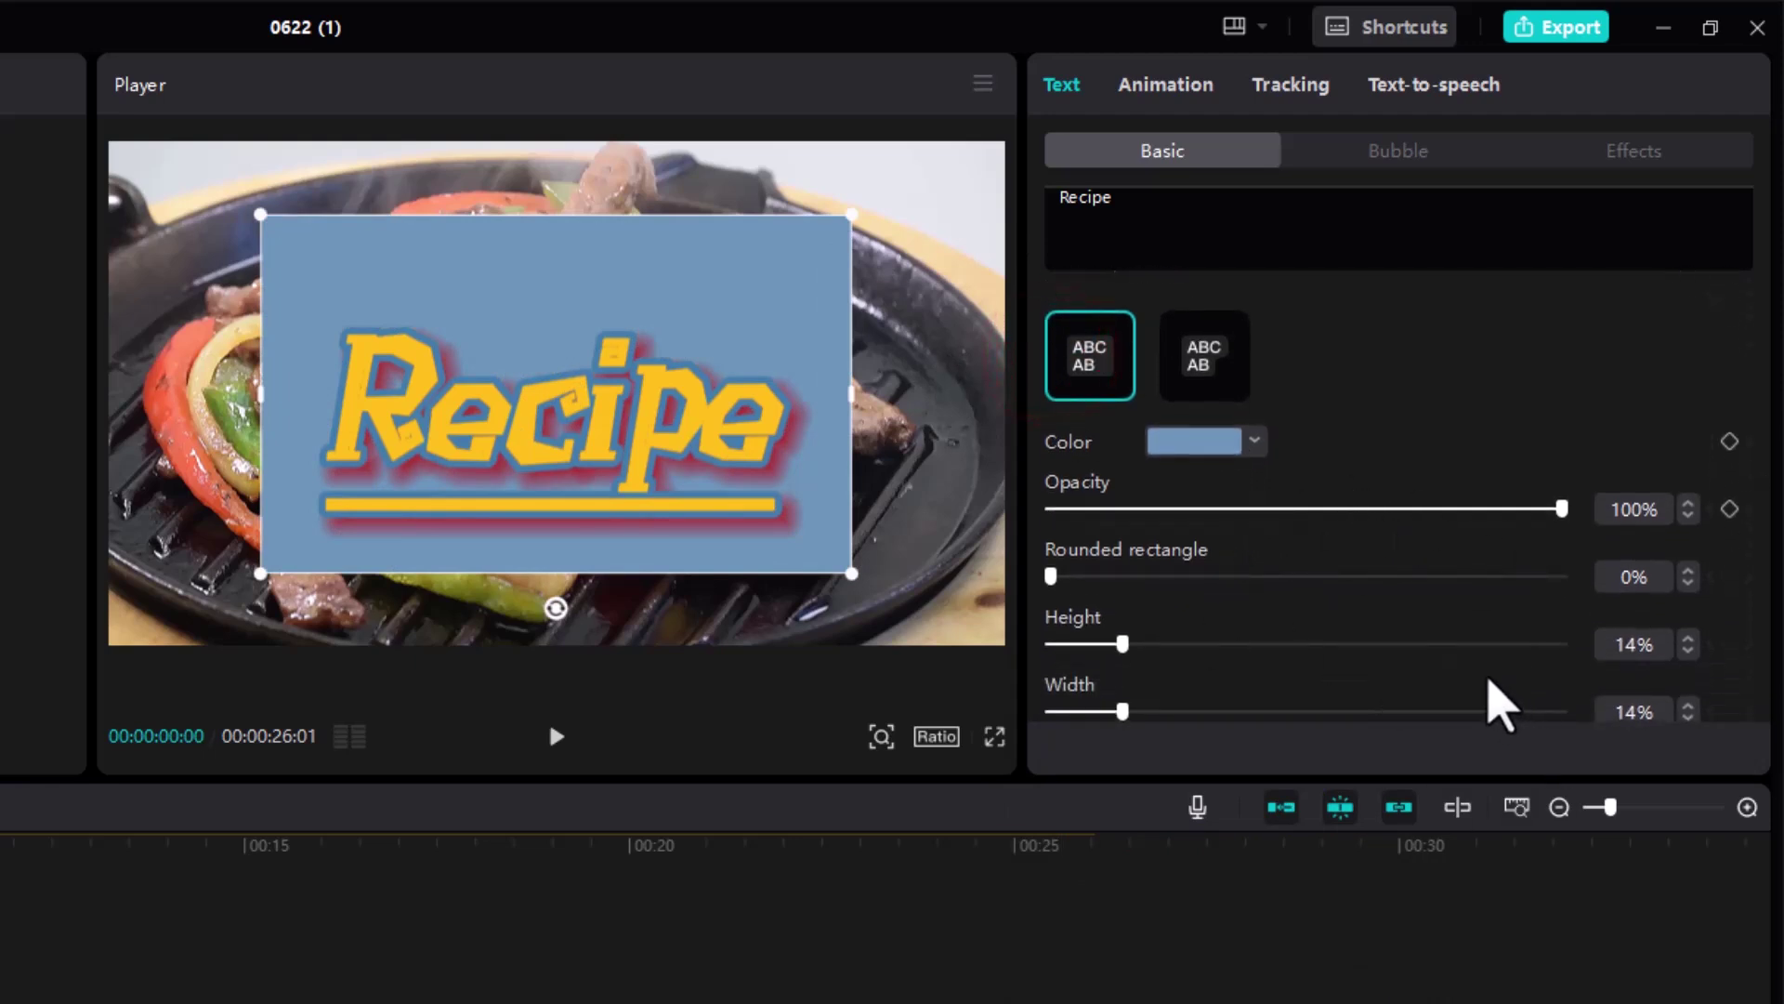
pyautogui.moveTo(1562, 508); pyautogui.dragTo(1377, 510)
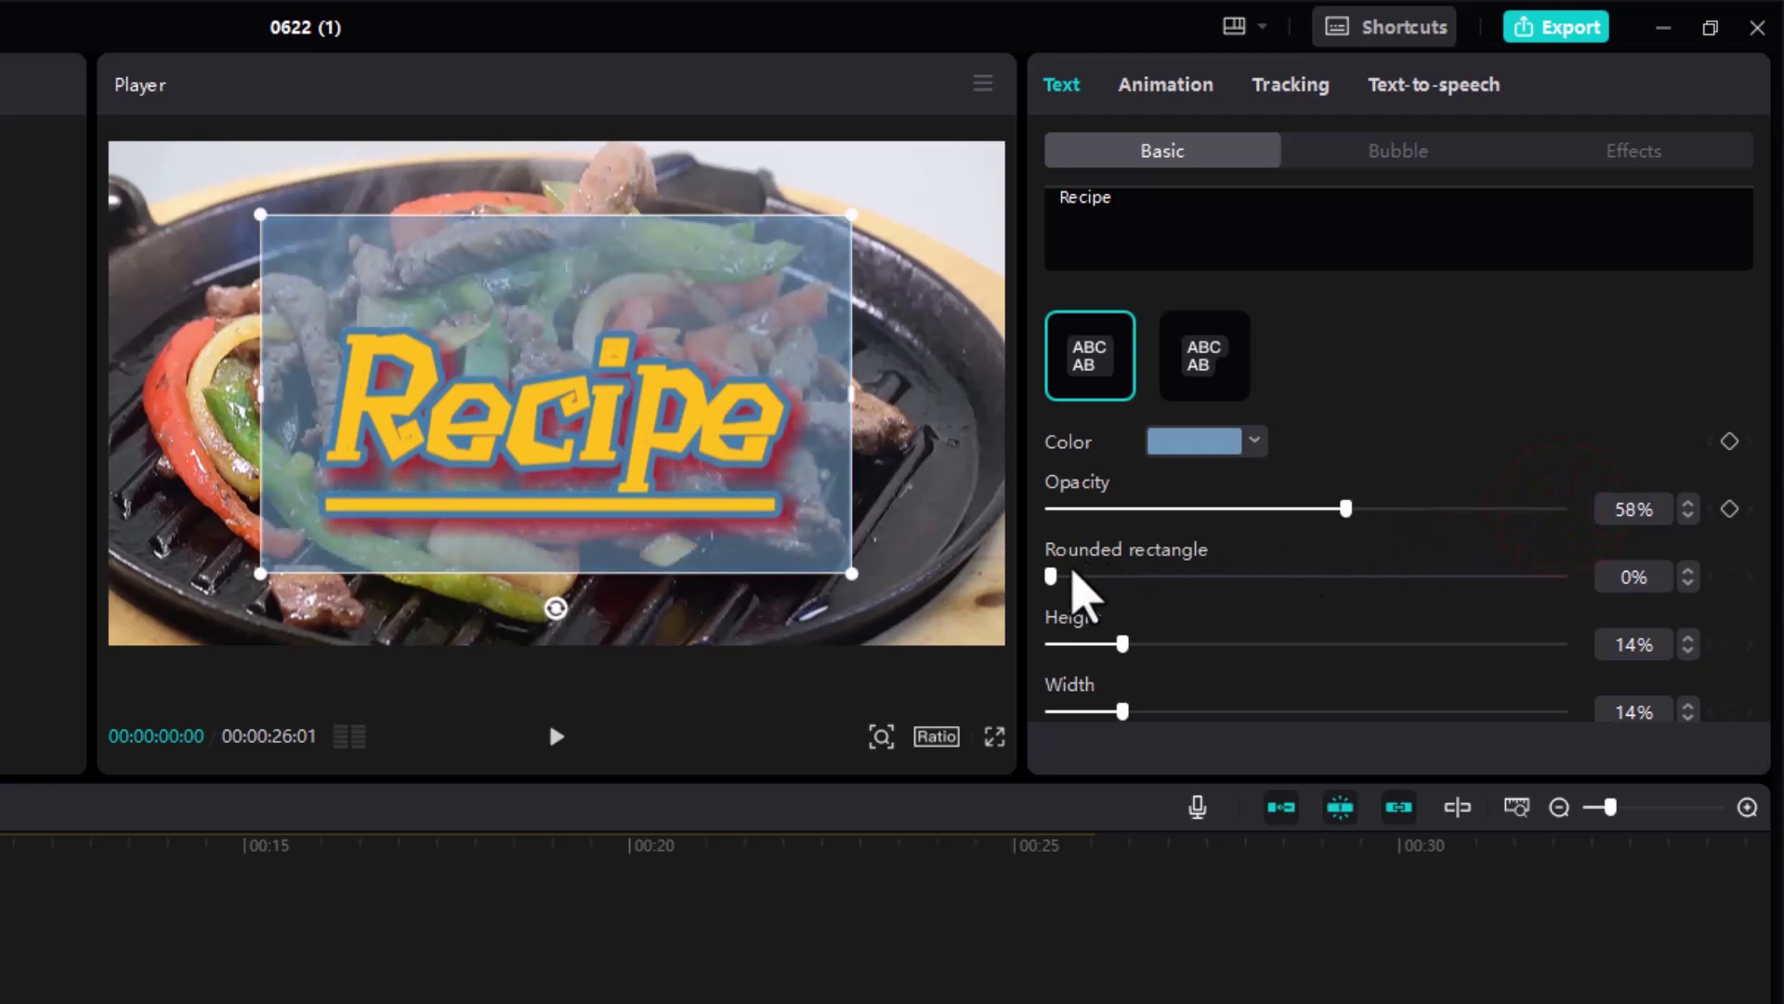
pyautogui.moveTo(1050, 571); pyautogui.dragTo(1270, 675)
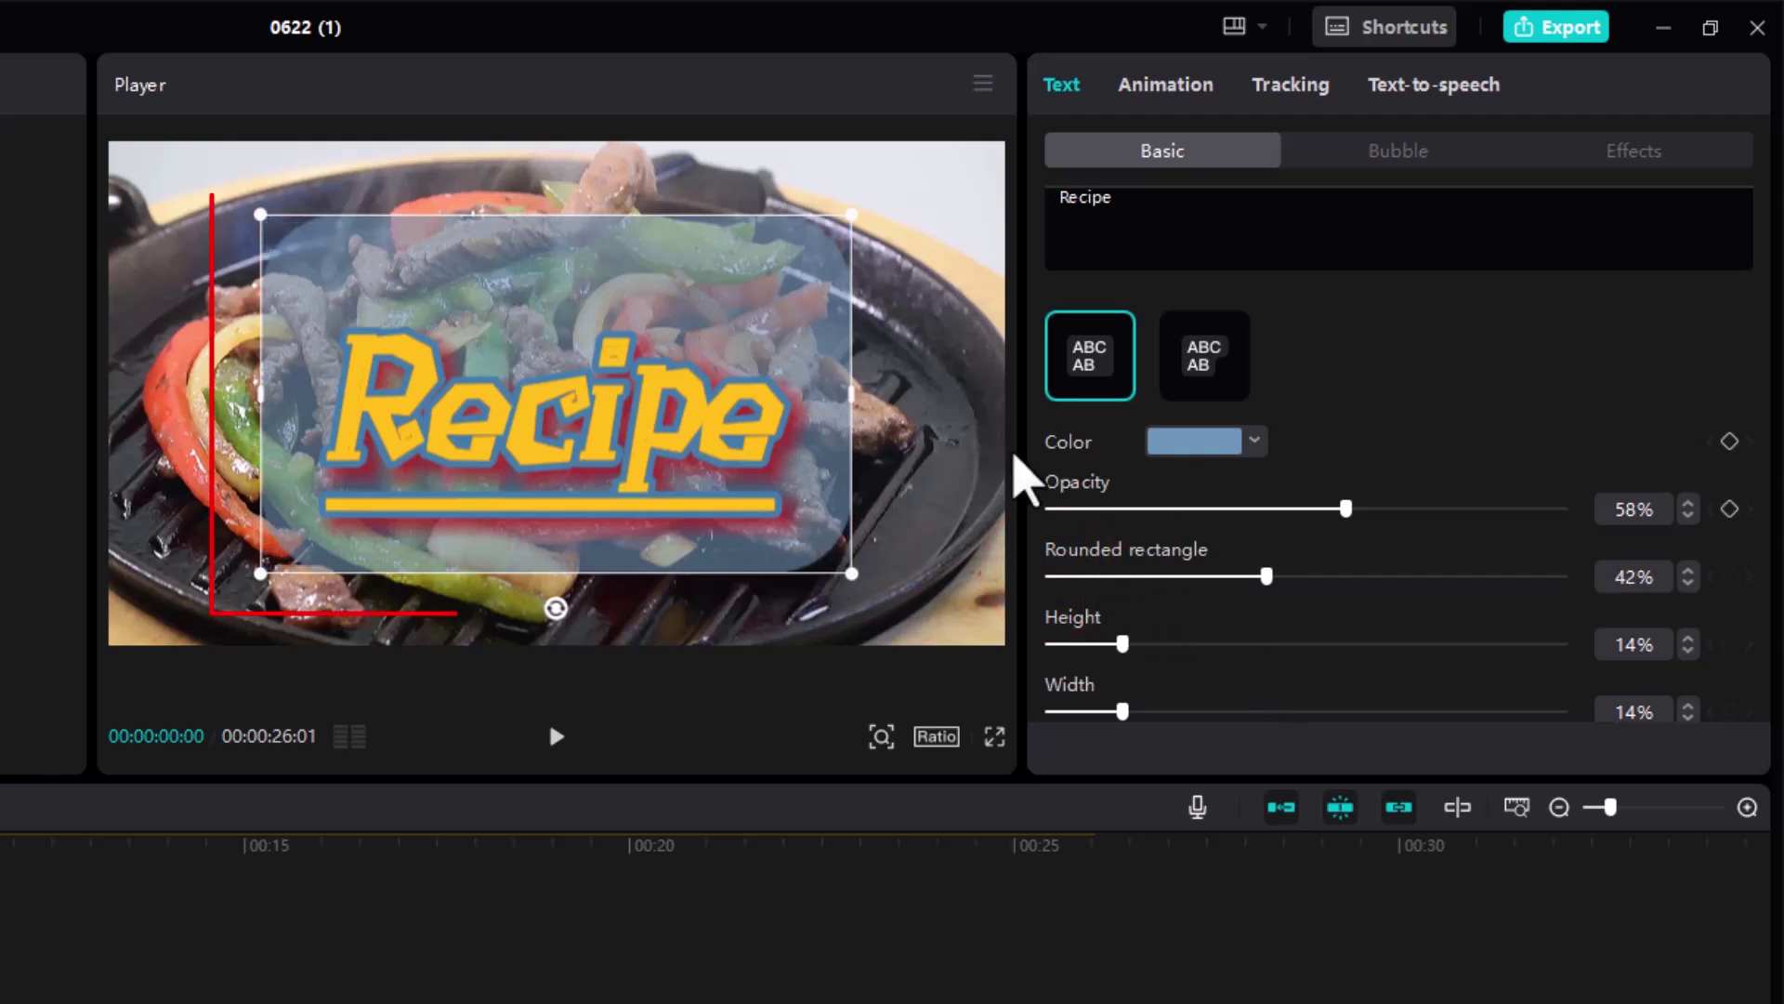
pyautogui.click(934, 349)
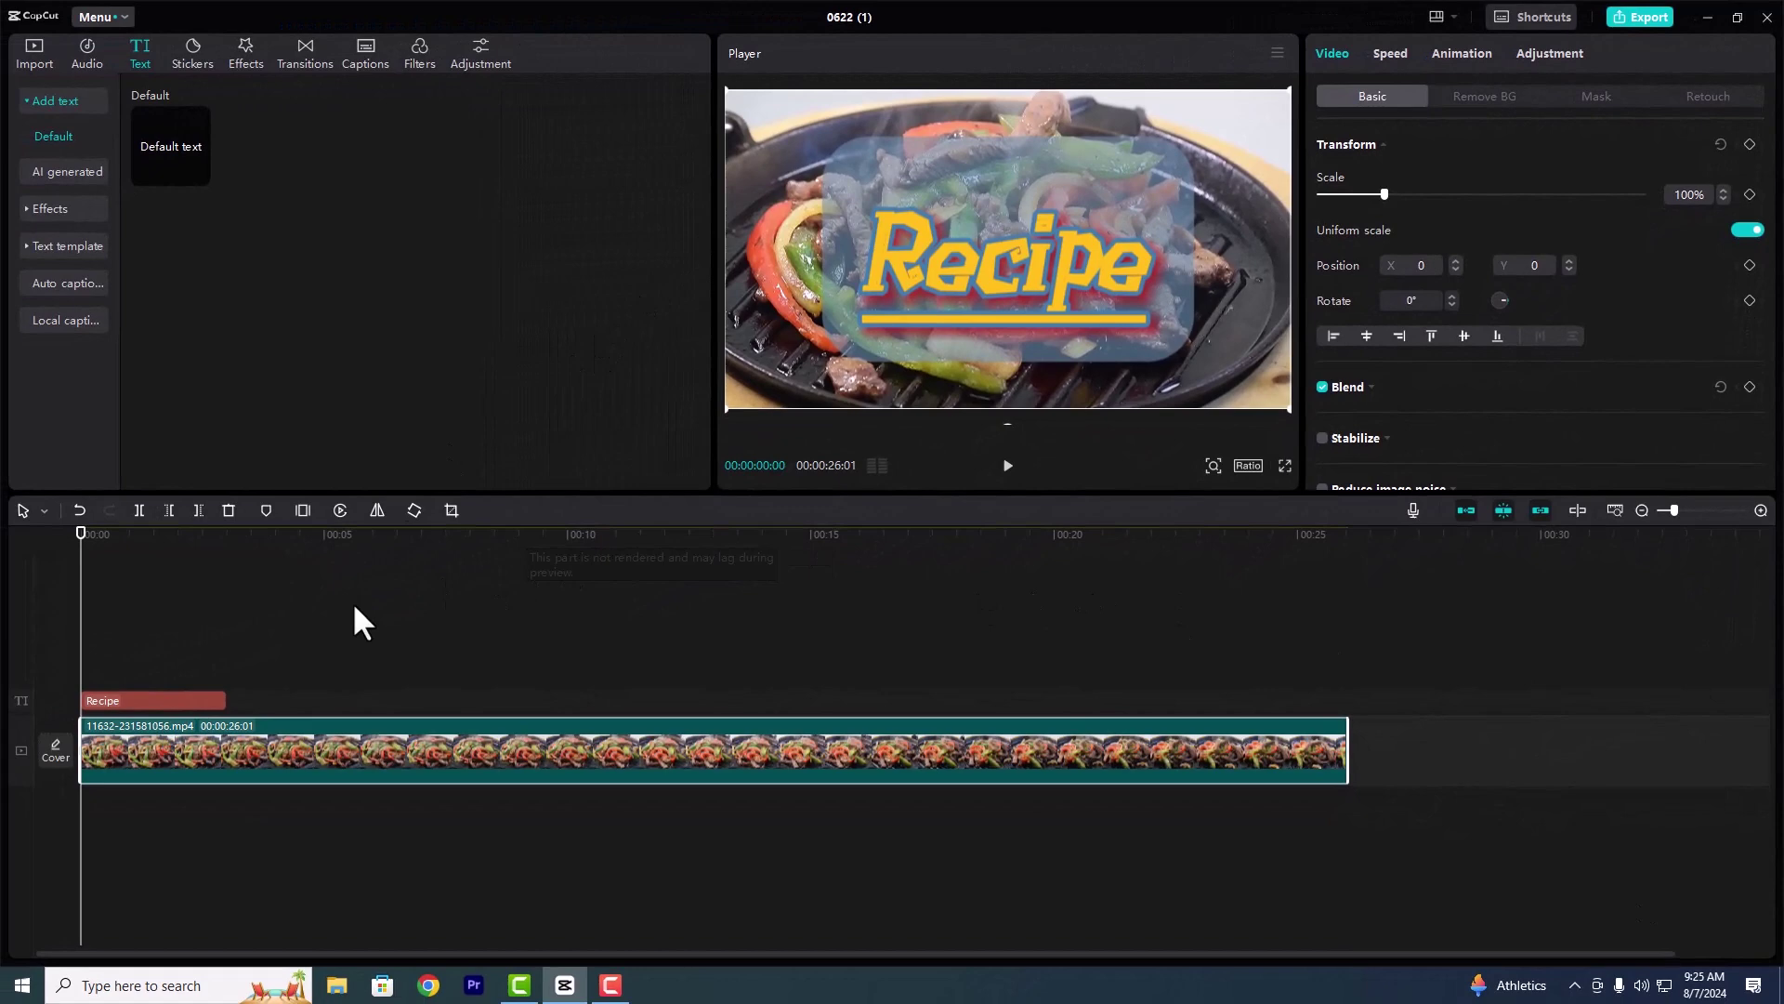
# Set the Recipe title's background to height 16%, width 19%, Y-offset 48%, X-offset 51%.
pyautogui.click(181, 700)
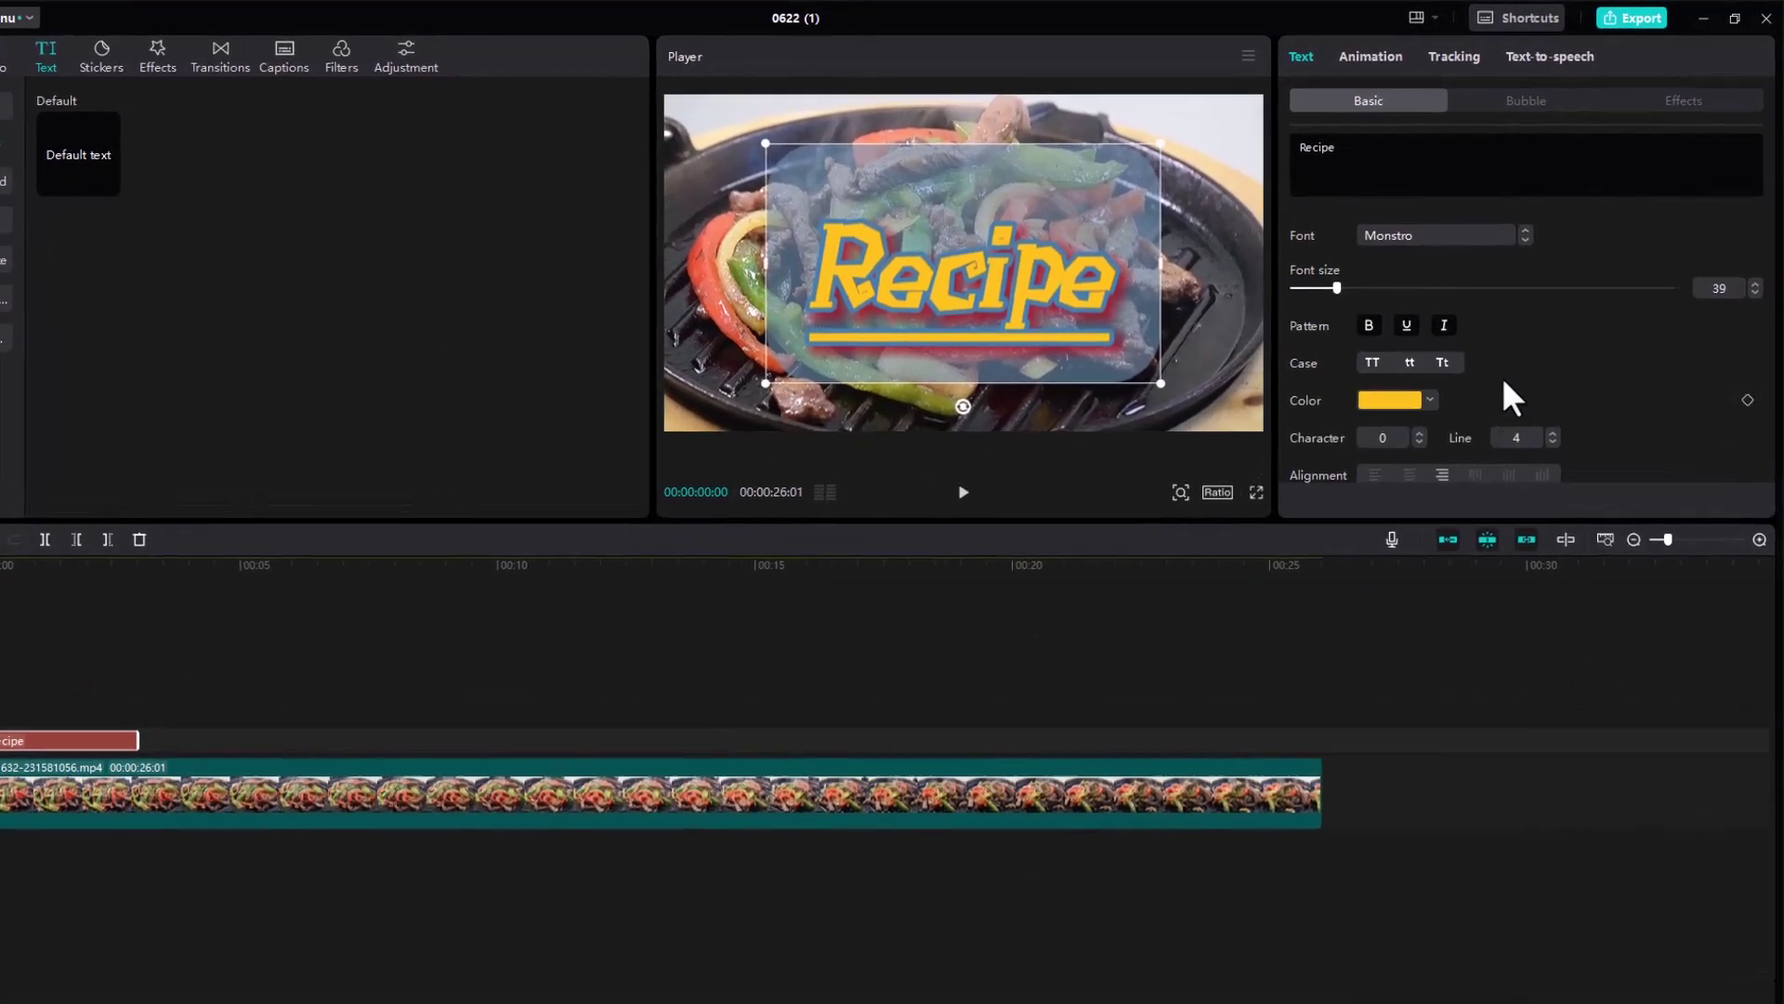
pyautogui.scroll(-10, 1510, 397)
pyautogui.scroll(3, 1512, 397)
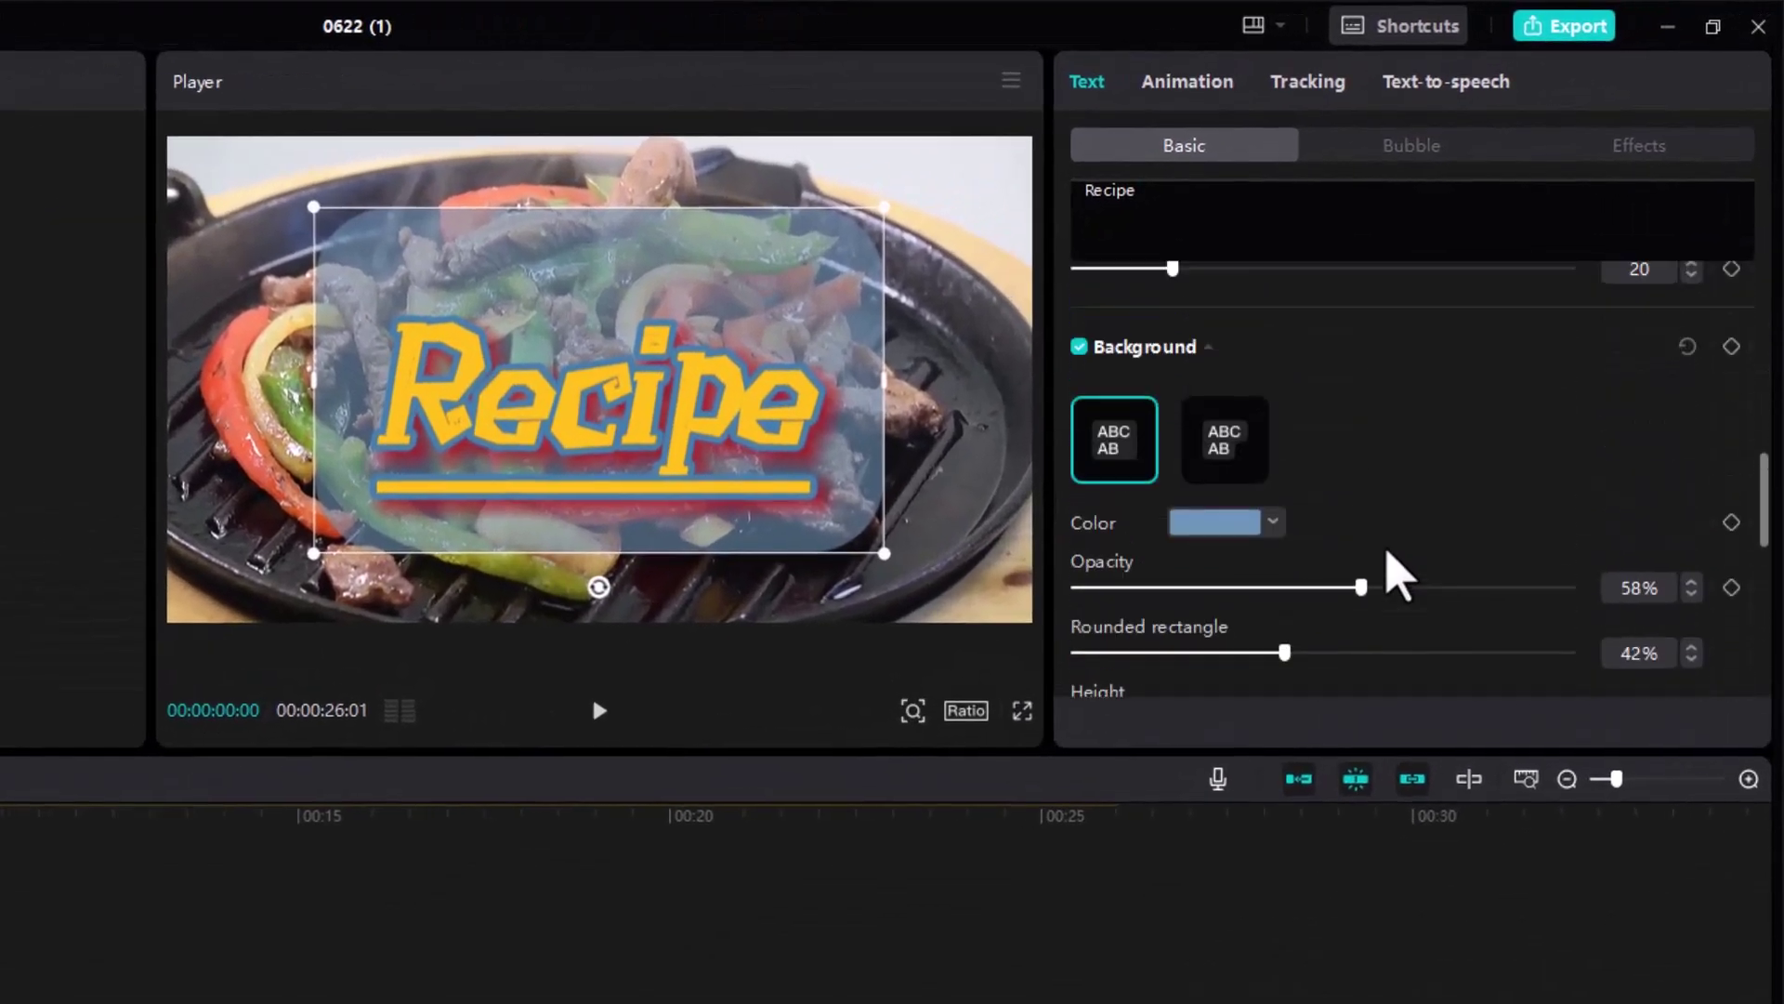
pyautogui.scroll(-1, 1513, 396)
pyautogui.scroll(-5, 1725, 638)
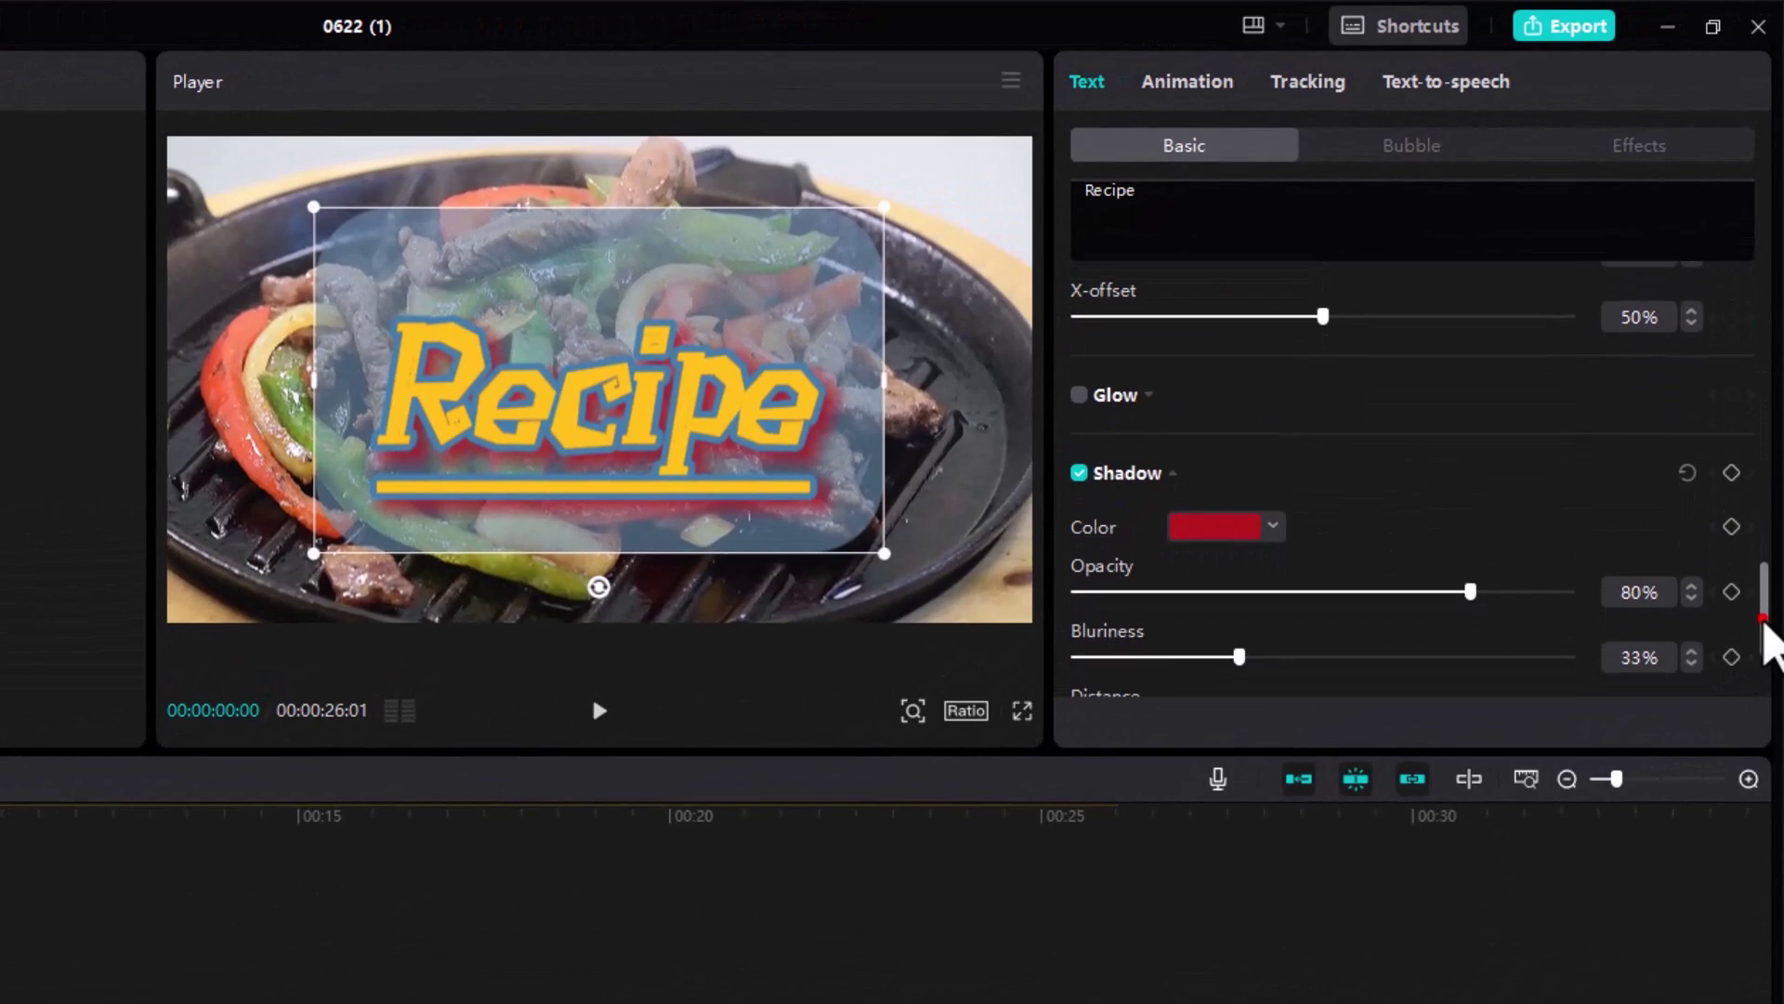
pyautogui.moveTo(1763, 622); pyautogui.dragTo(1769, 576)
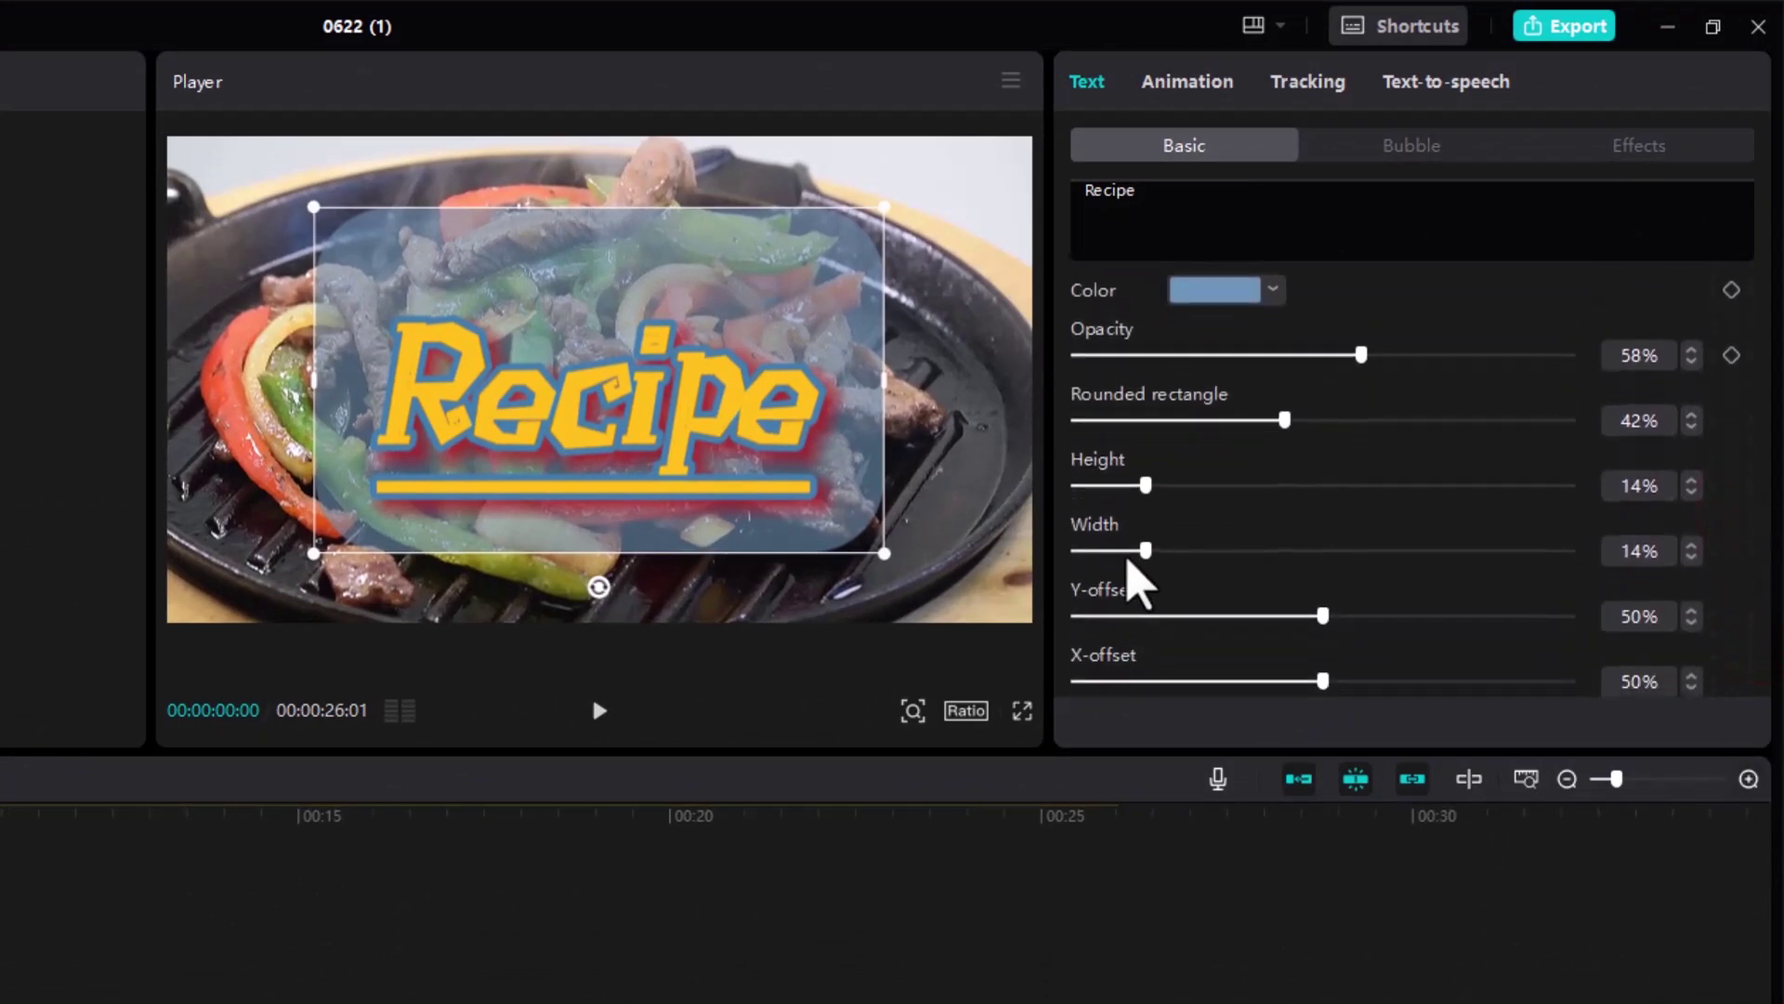
pyautogui.moveTo(1146, 482); pyautogui.dragTo(1173, 563)
pyautogui.moveTo(1323, 617); pyautogui.dragTo(1328, 689)
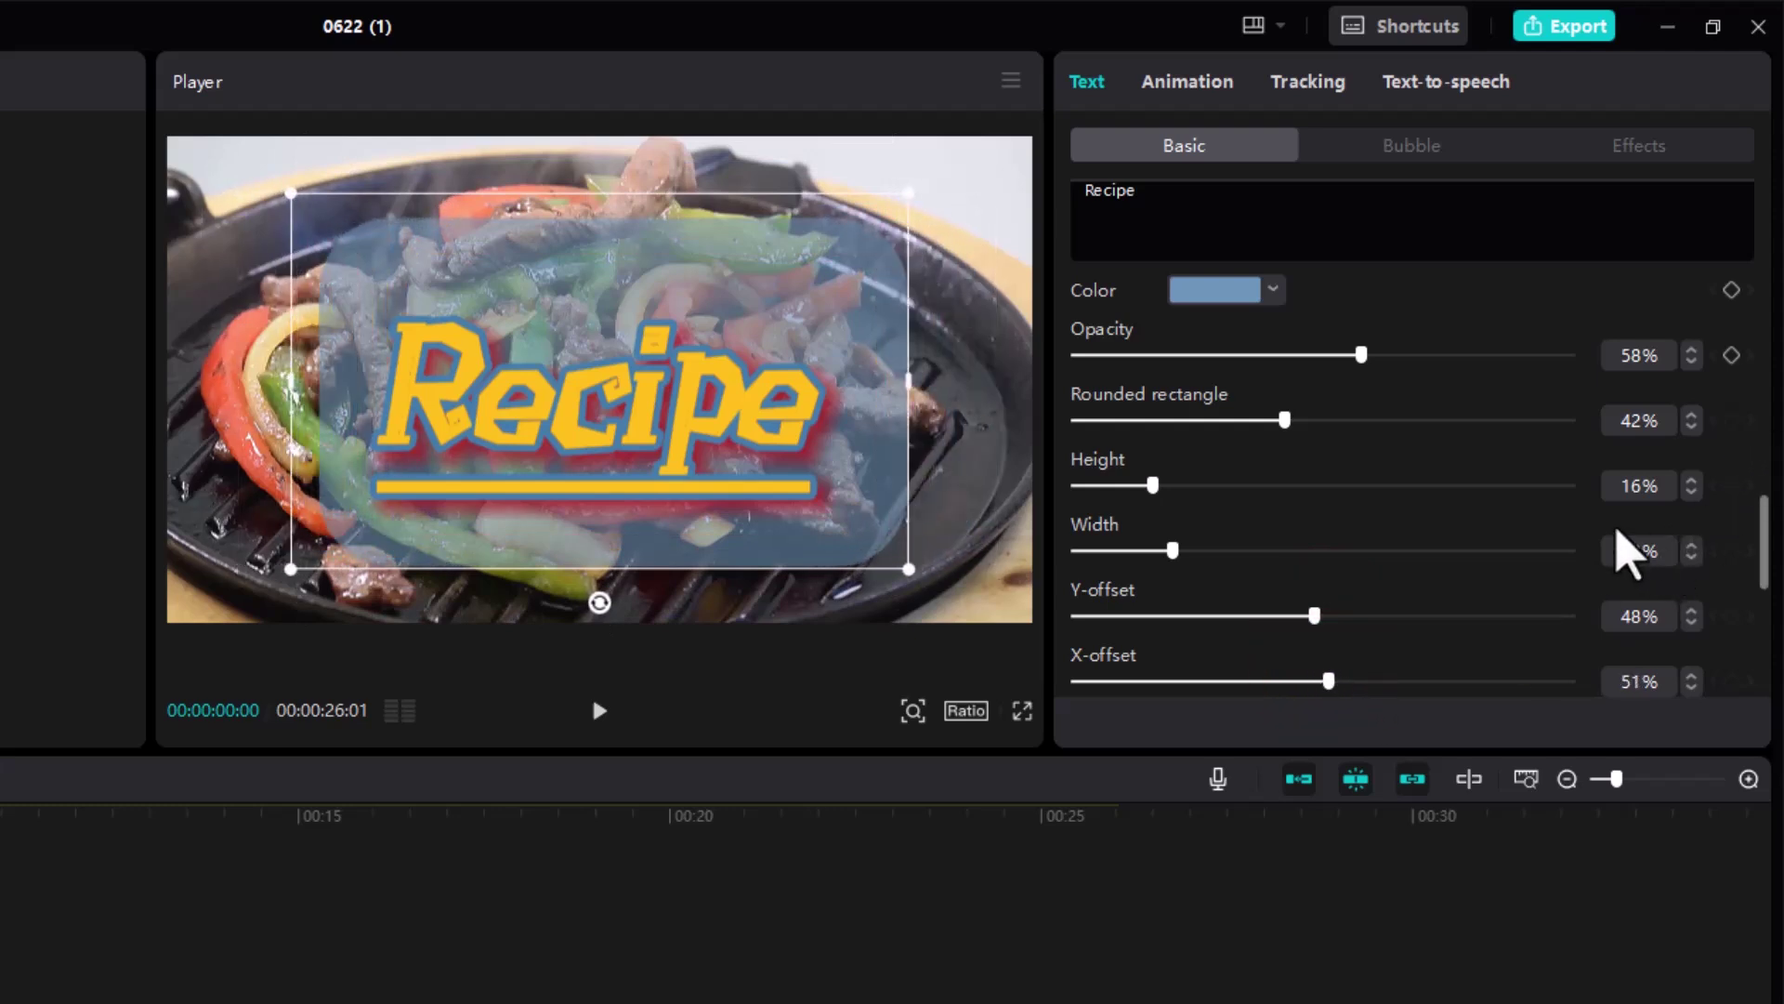
pyautogui.scroll(-4, 1766, 539)
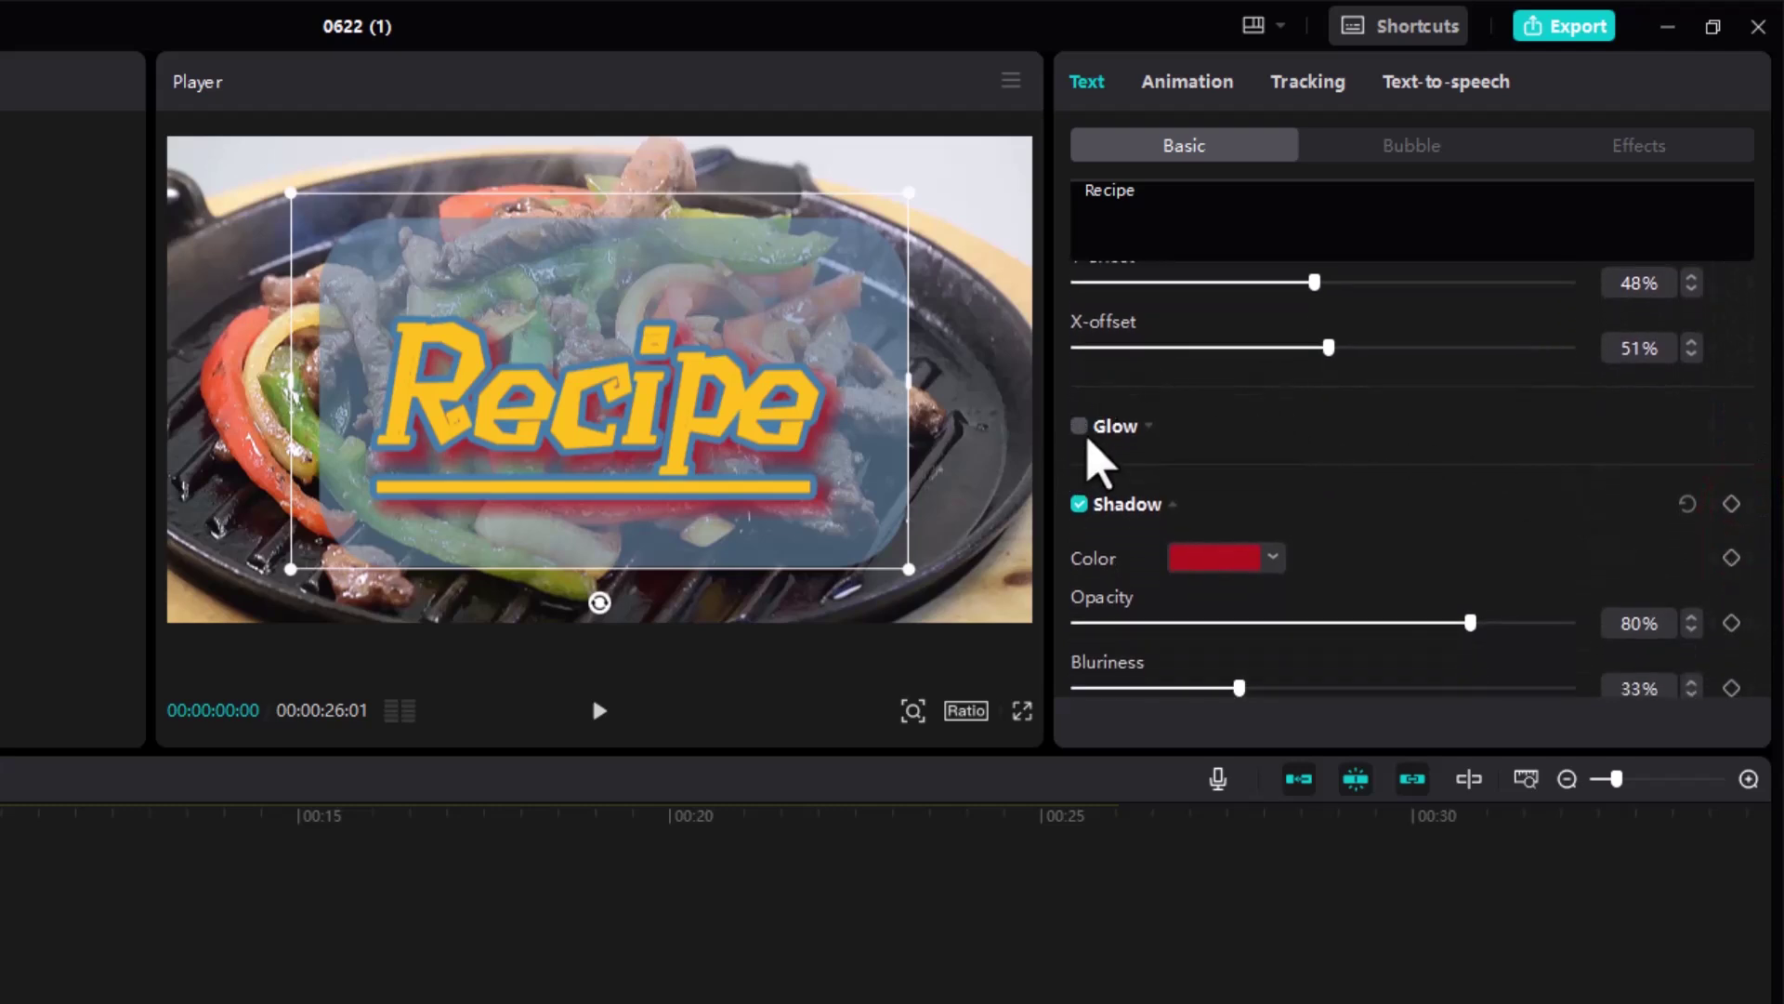
# Tick Glow and try enabling Curve, which the underlined title blocks.
pyautogui.click(1079, 426)
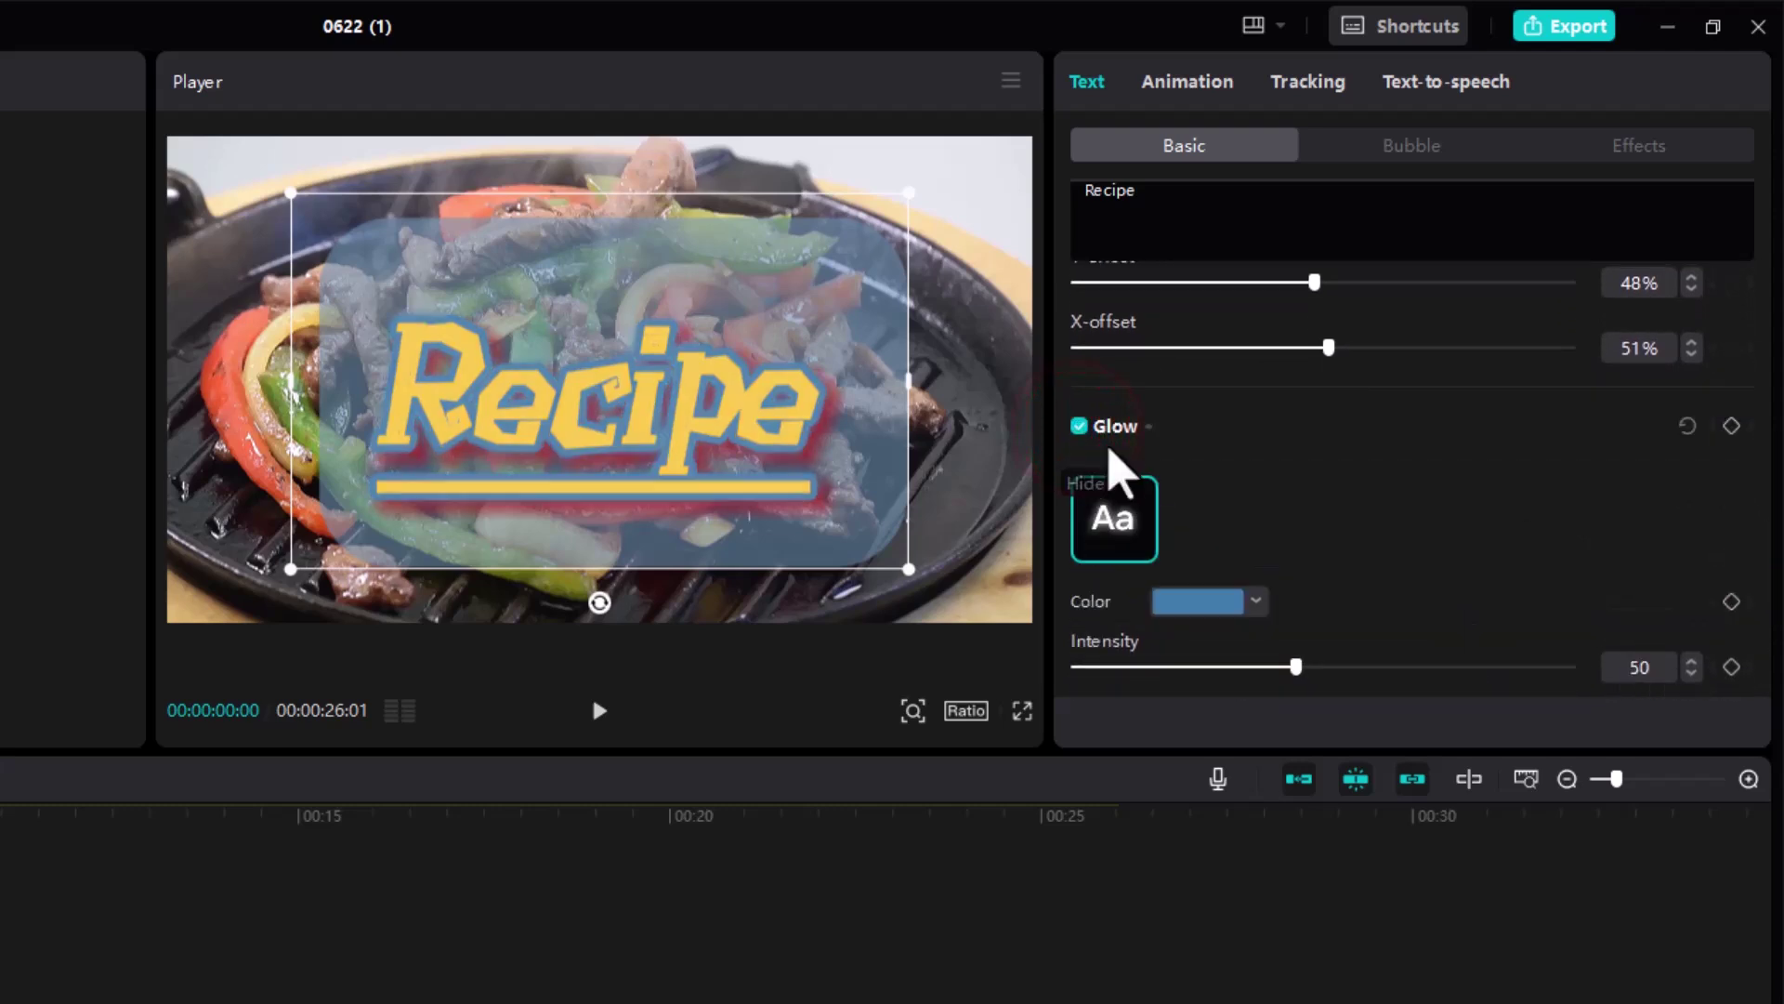
pyautogui.scroll(-4, 1255, 566)
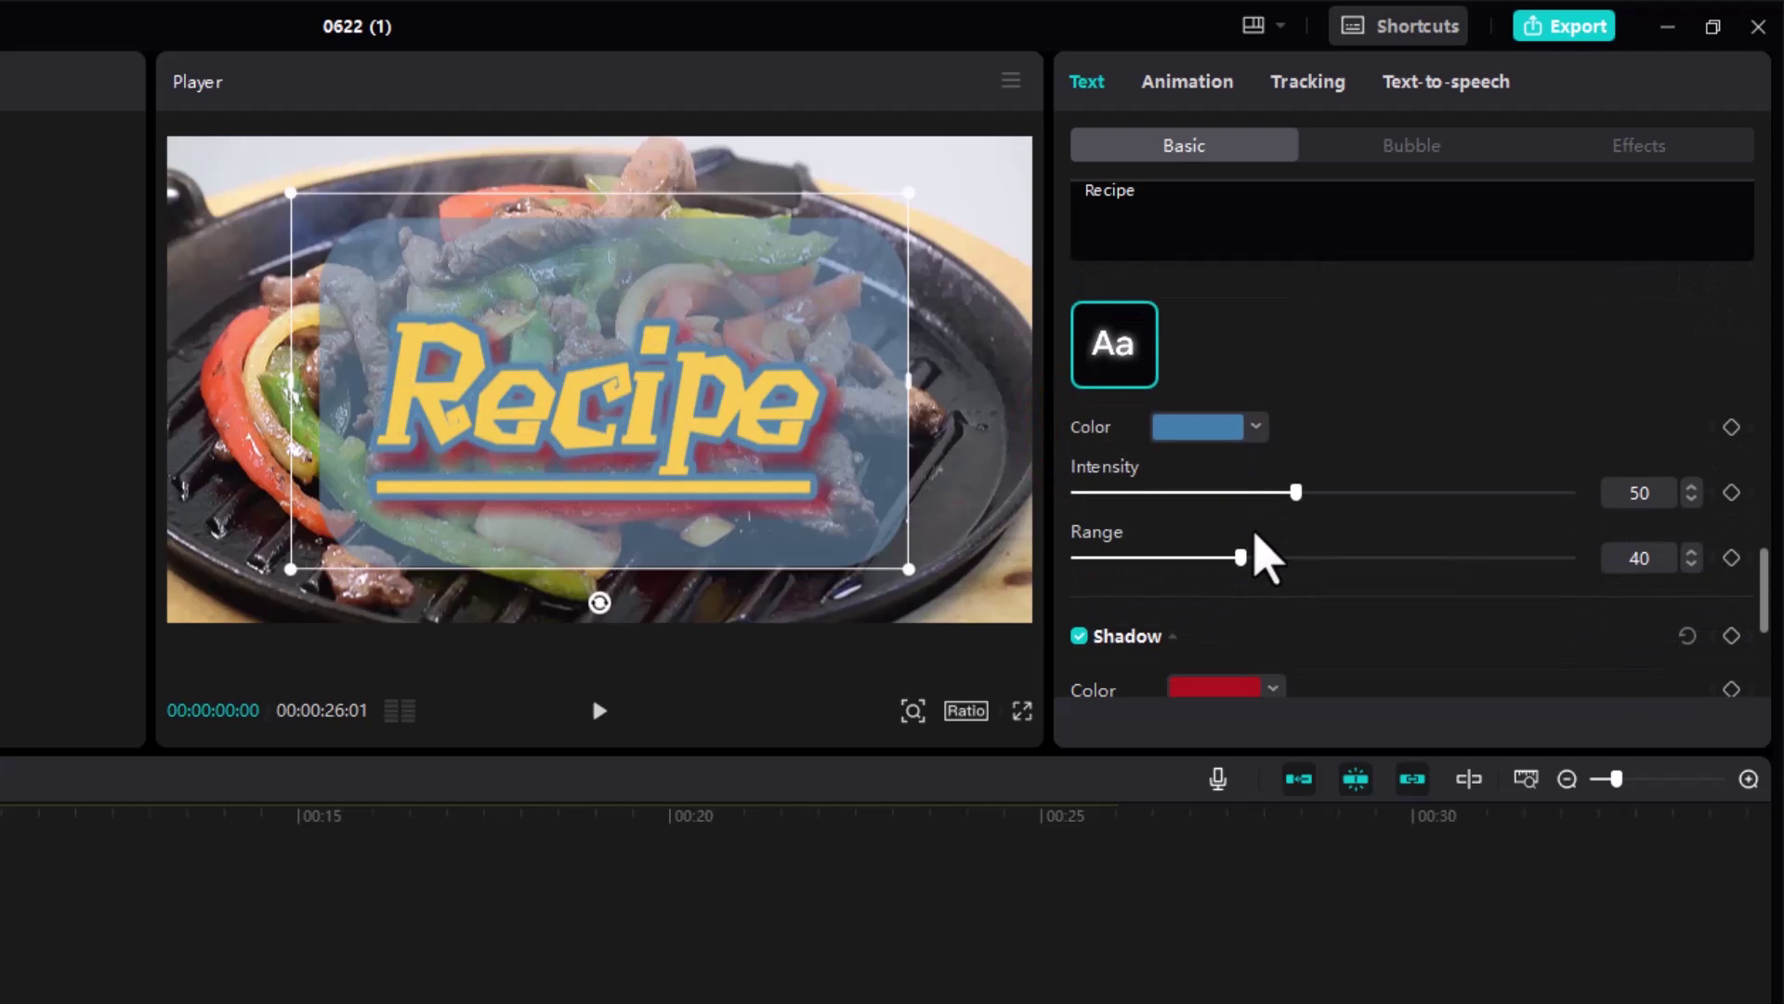
pyautogui.scroll(-3, 1152, 484)
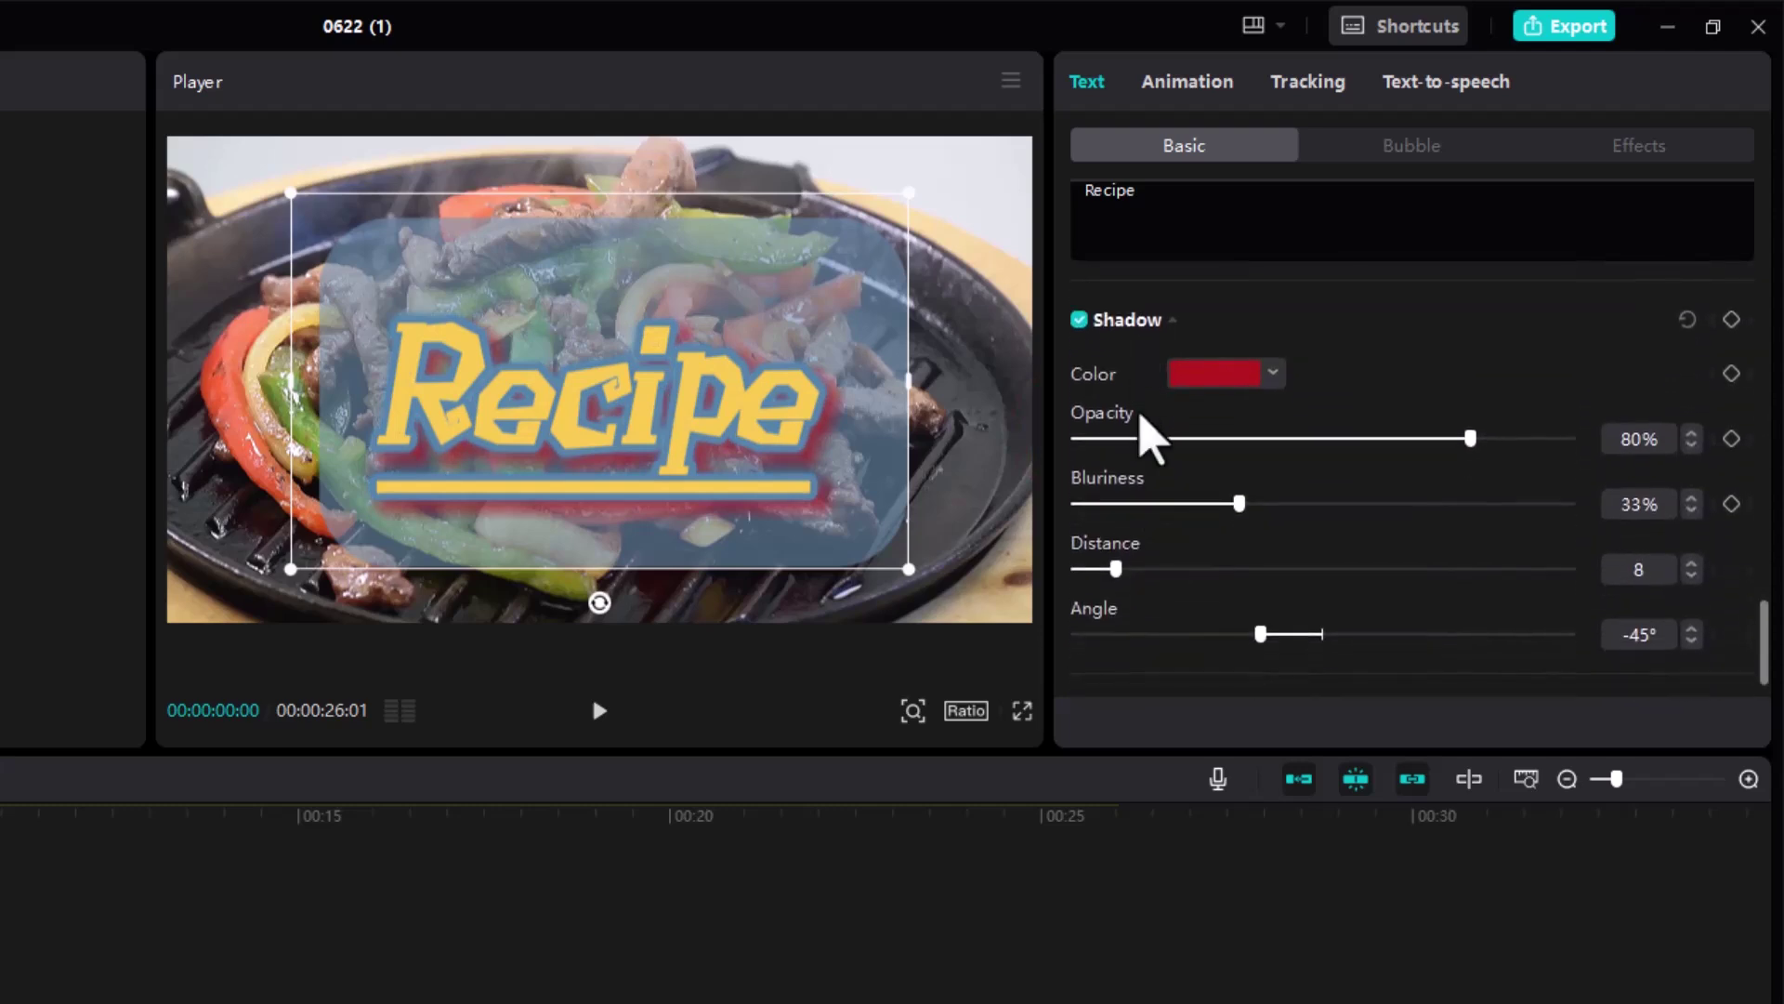
pyautogui.click(1155, 658)
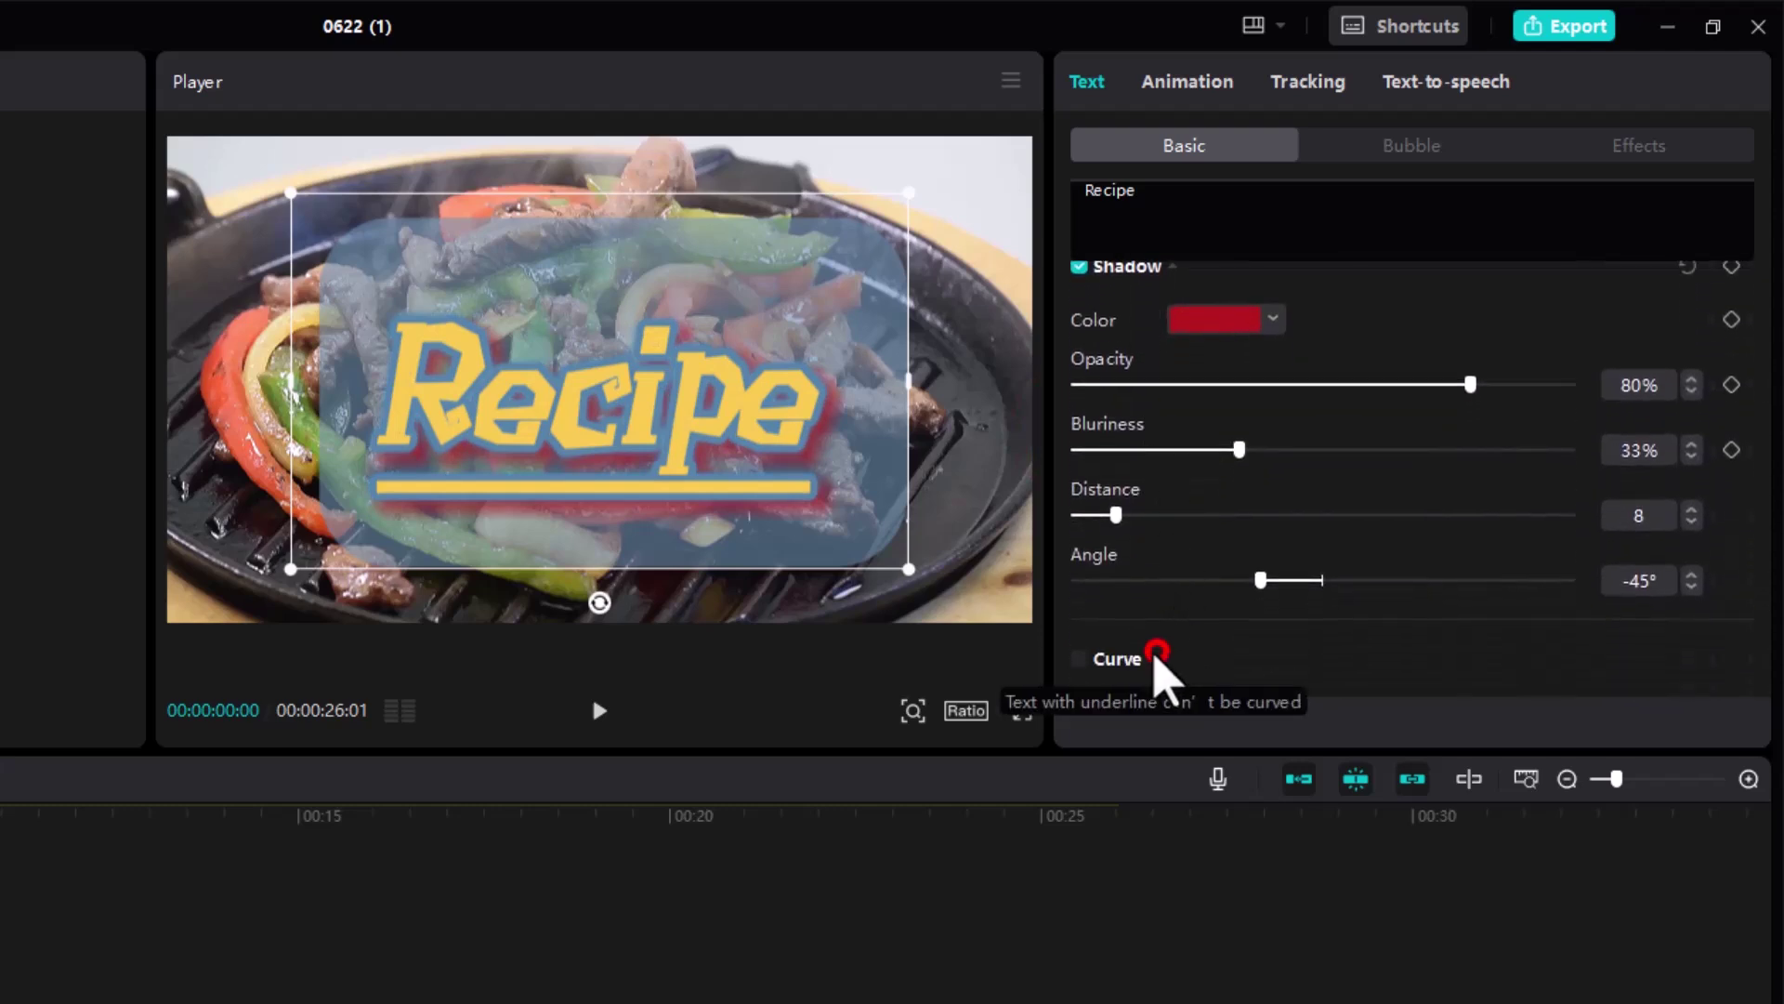
pyautogui.click(1081, 663)
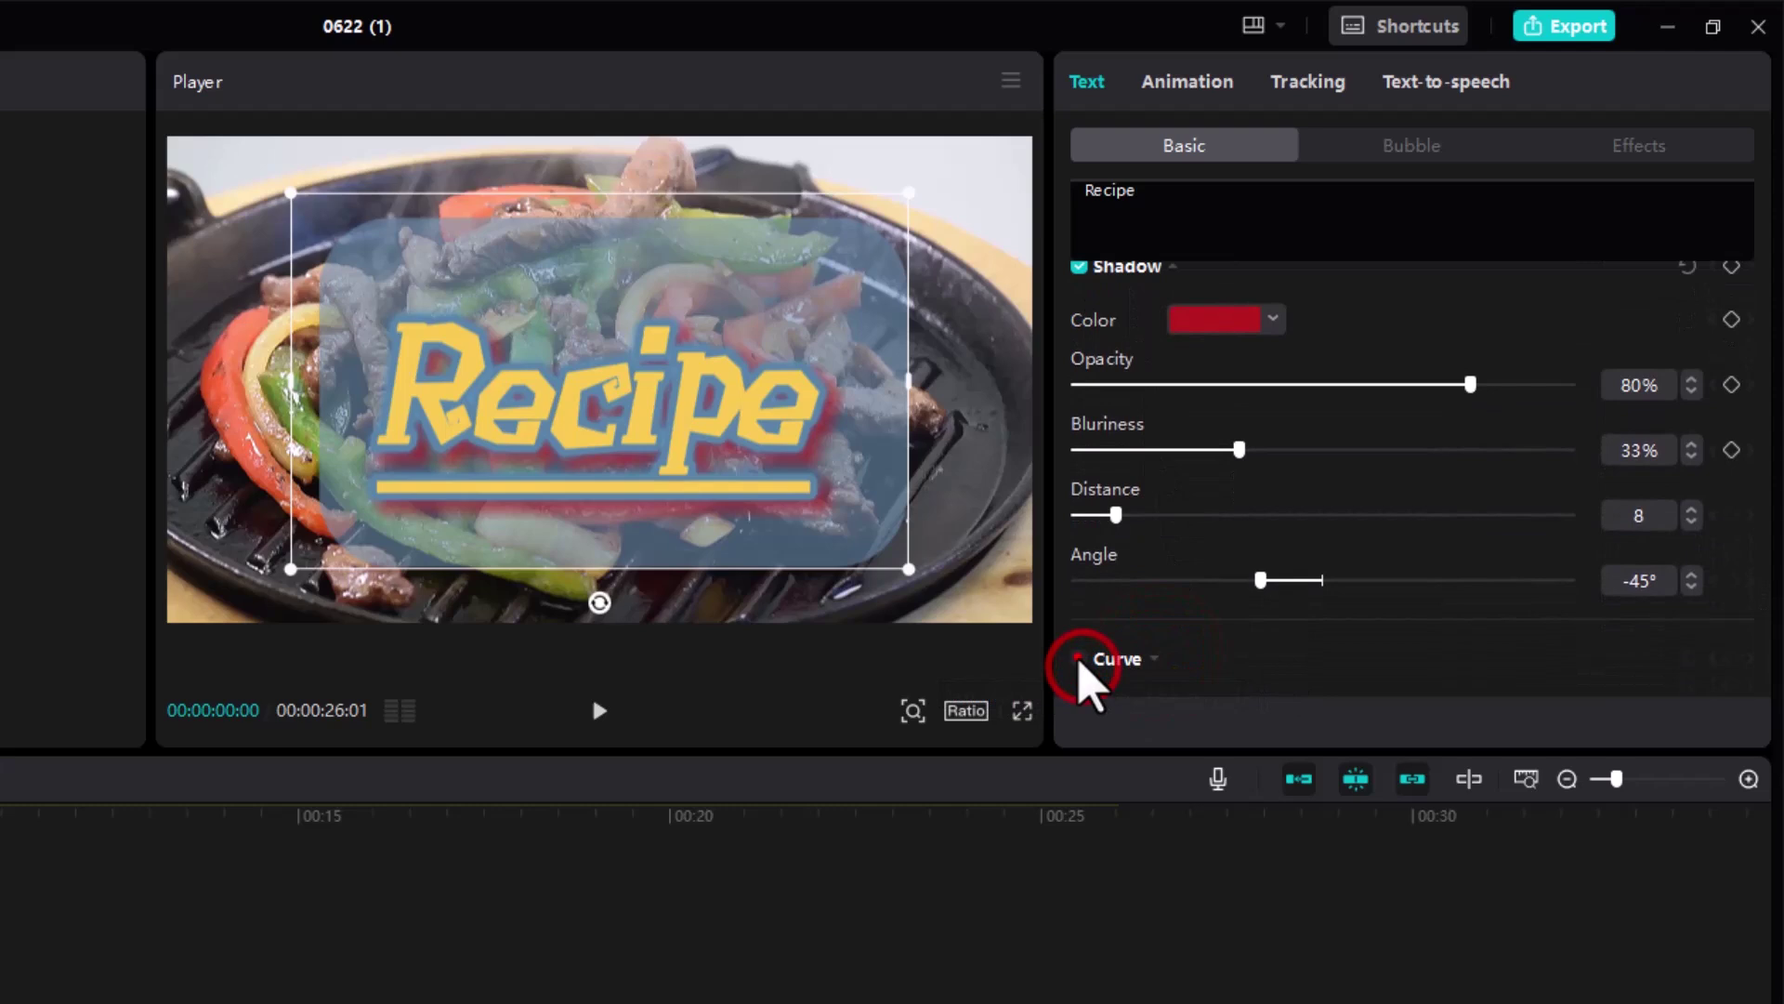
pyautogui.click(1082, 662)
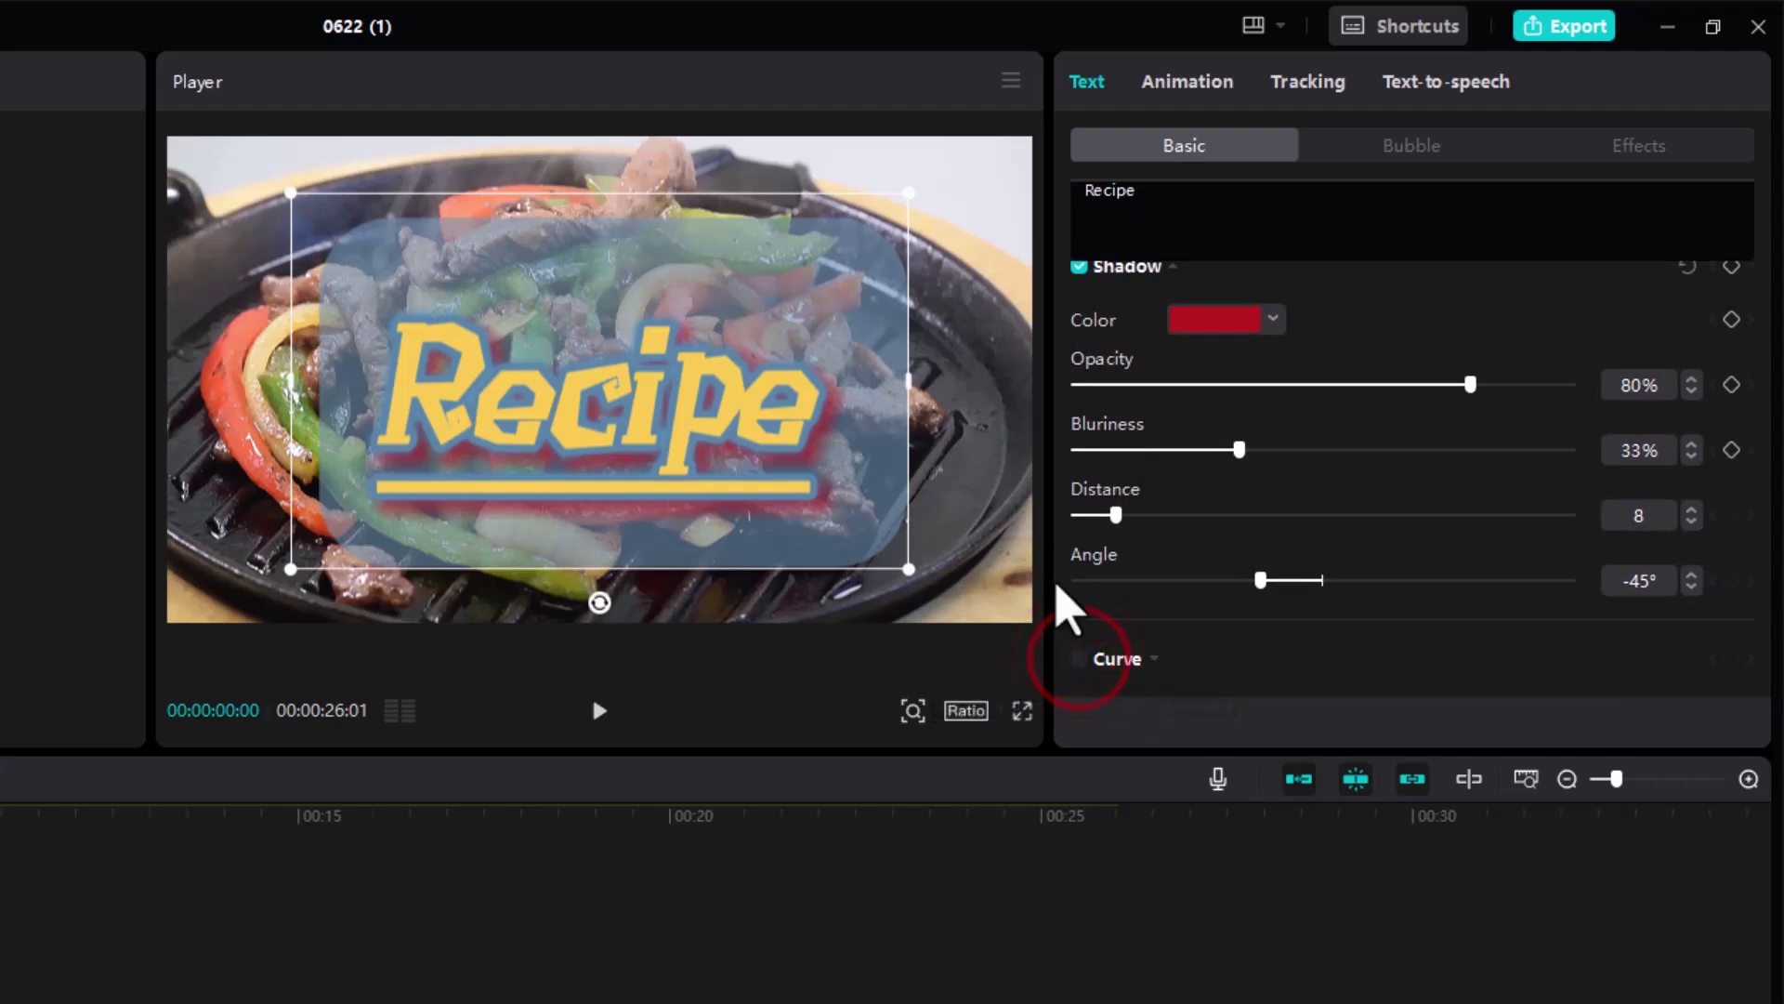
pyautogui.click(1160, 656)
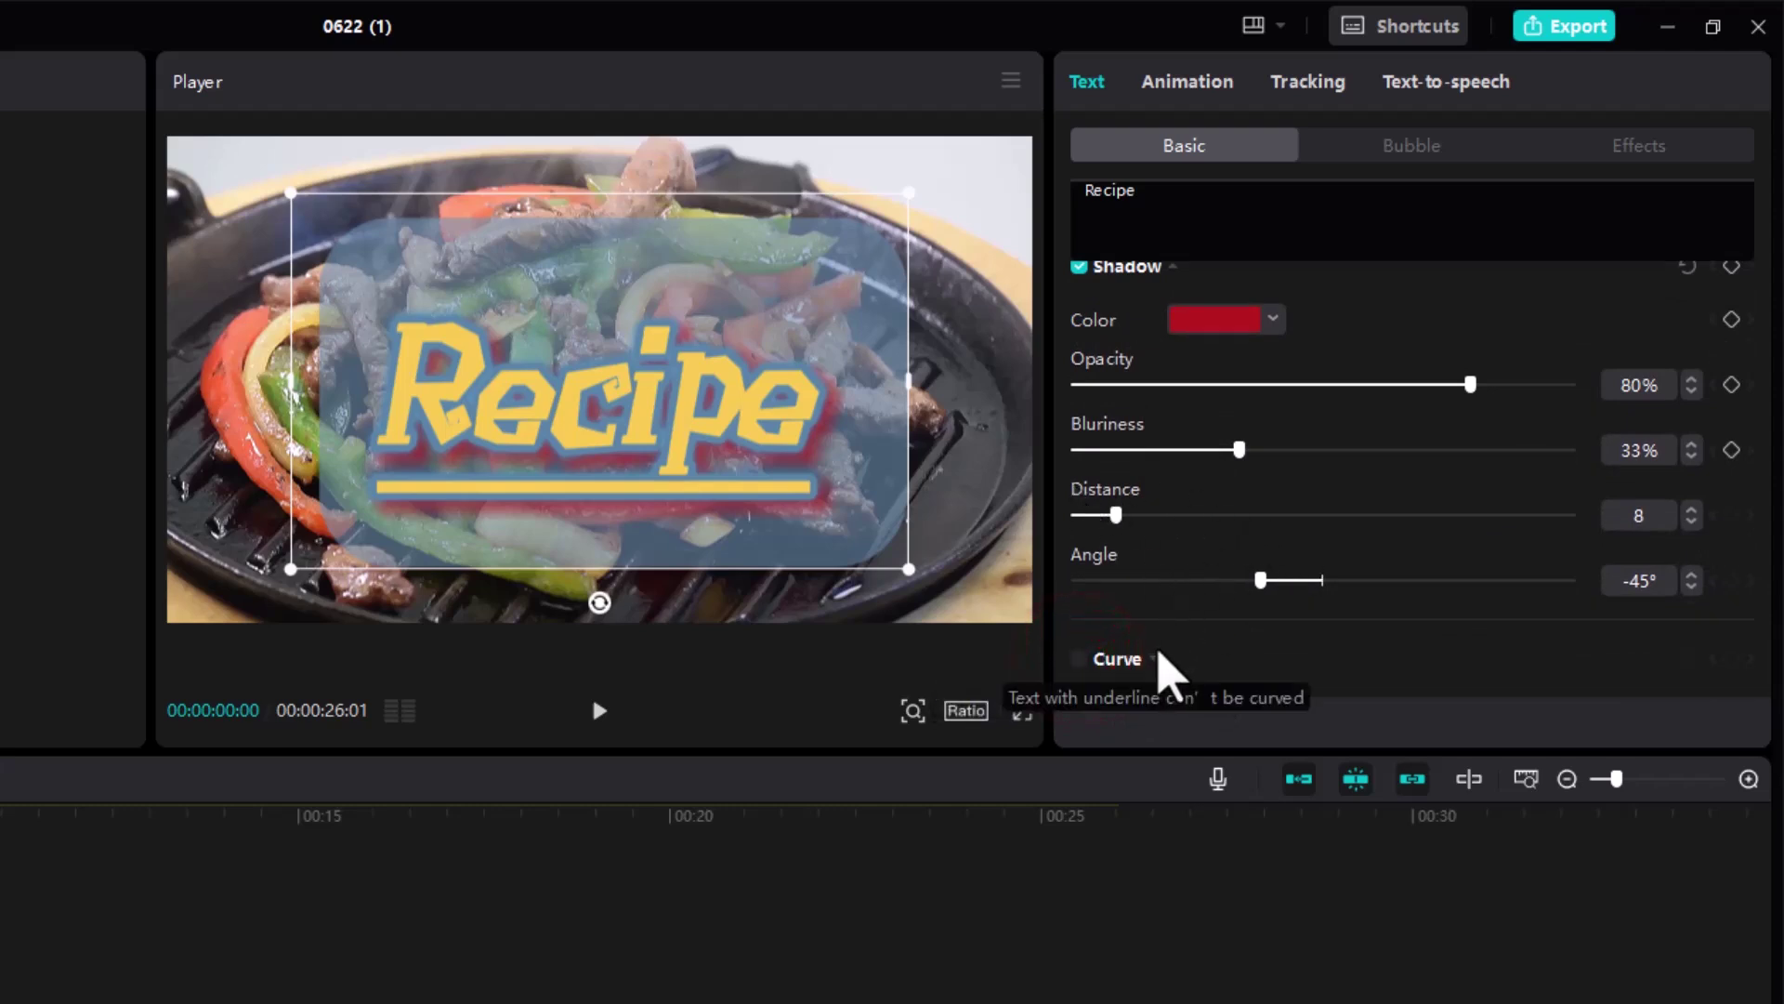
pyautogui.scroll(3, 1164, 662)
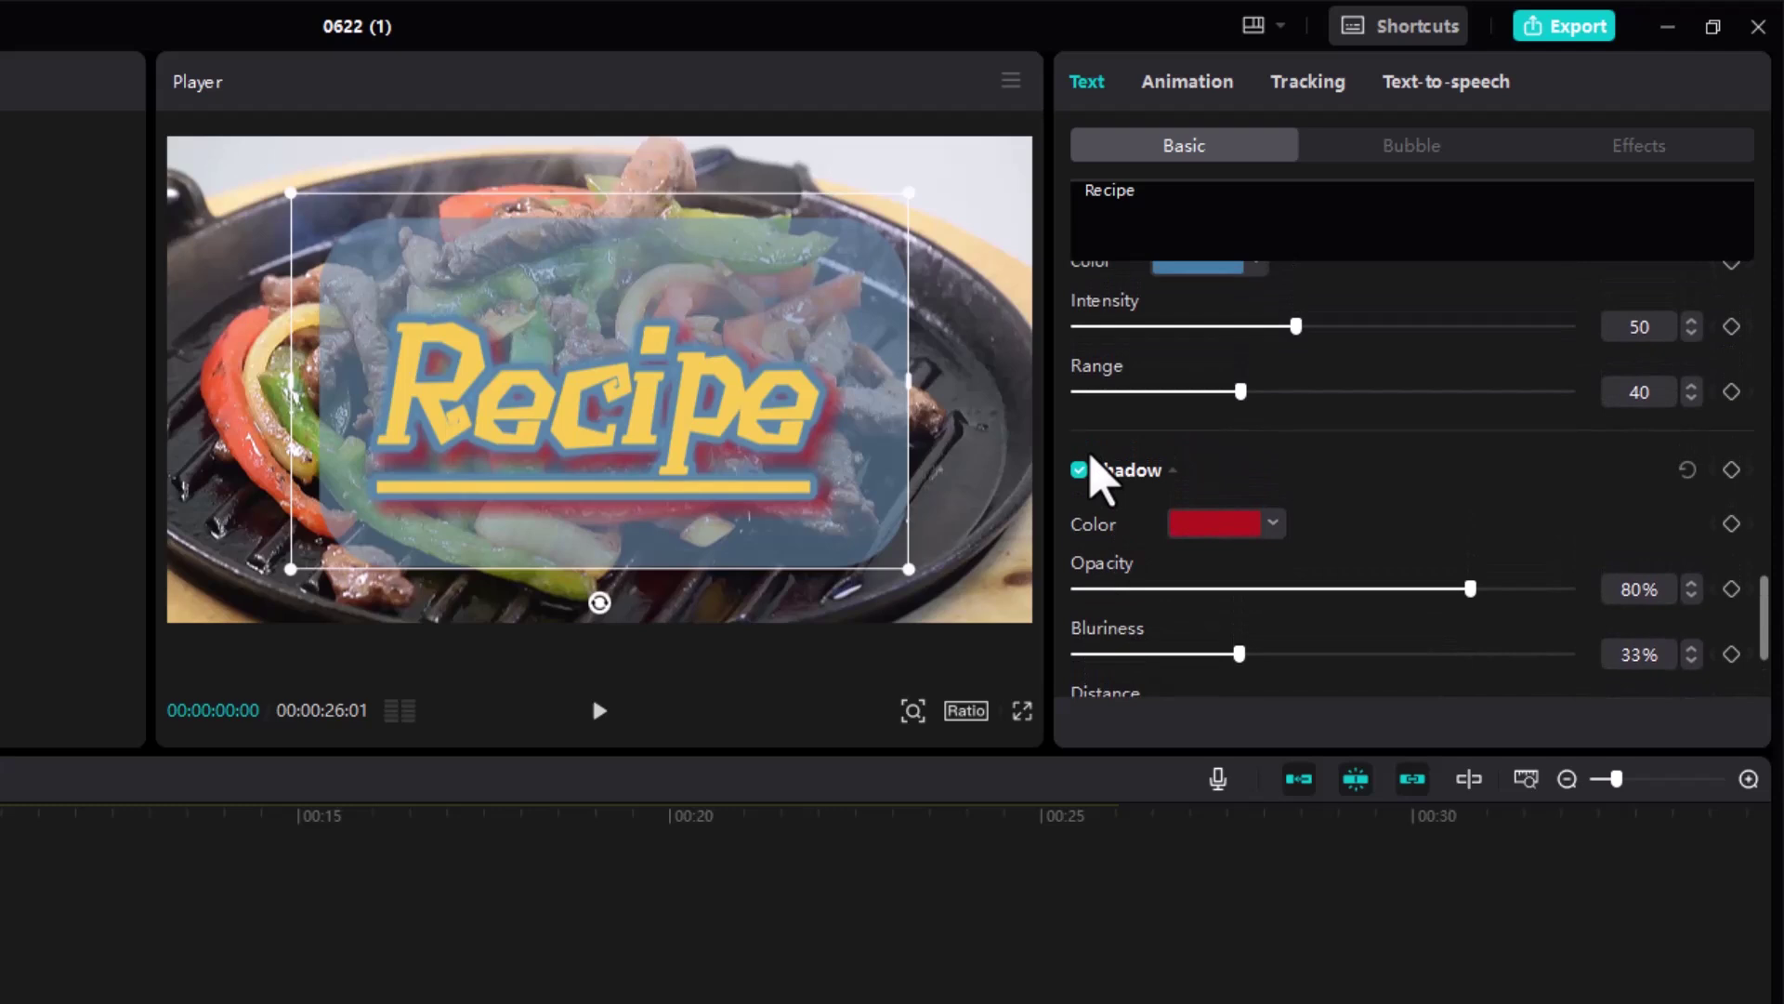
# Untick the red shadow, glow and blue background, leaving only the blue outline.
pyautogui.click(1078, 470)
pyautogui.scroll(5, 1138, 530)
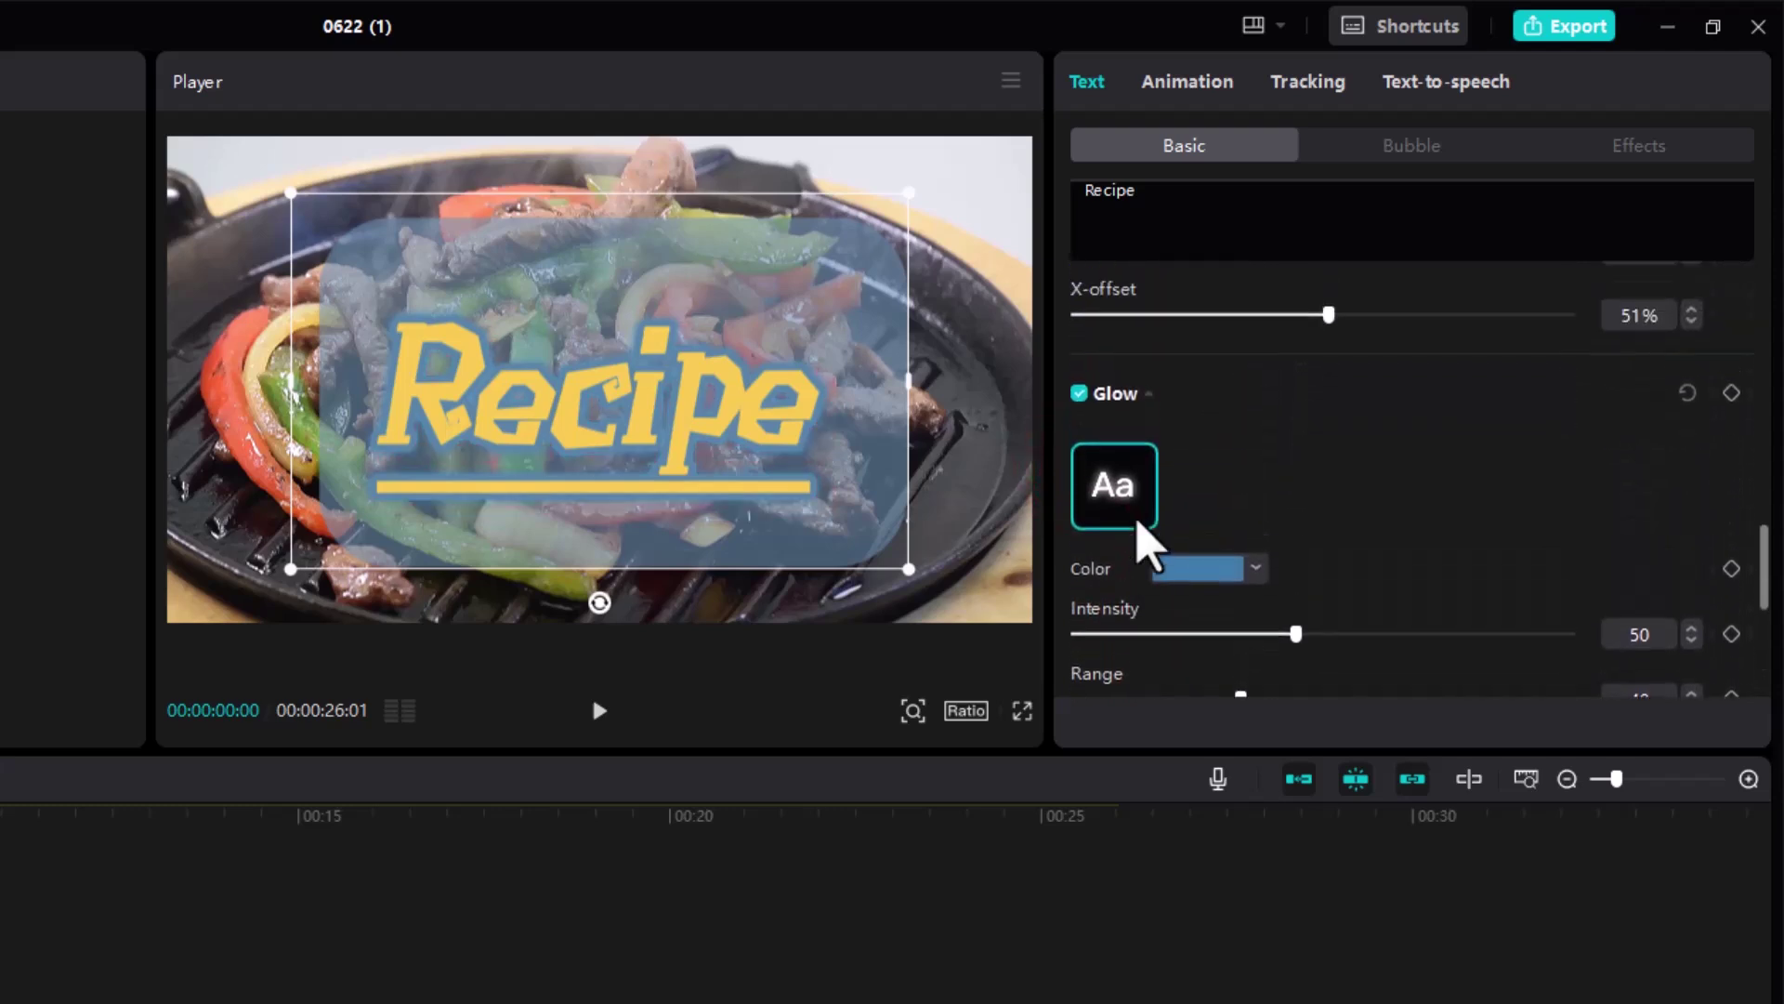
pyautogui.click(1078, 452)
pyautogui.scroll(5, 1124, 516)
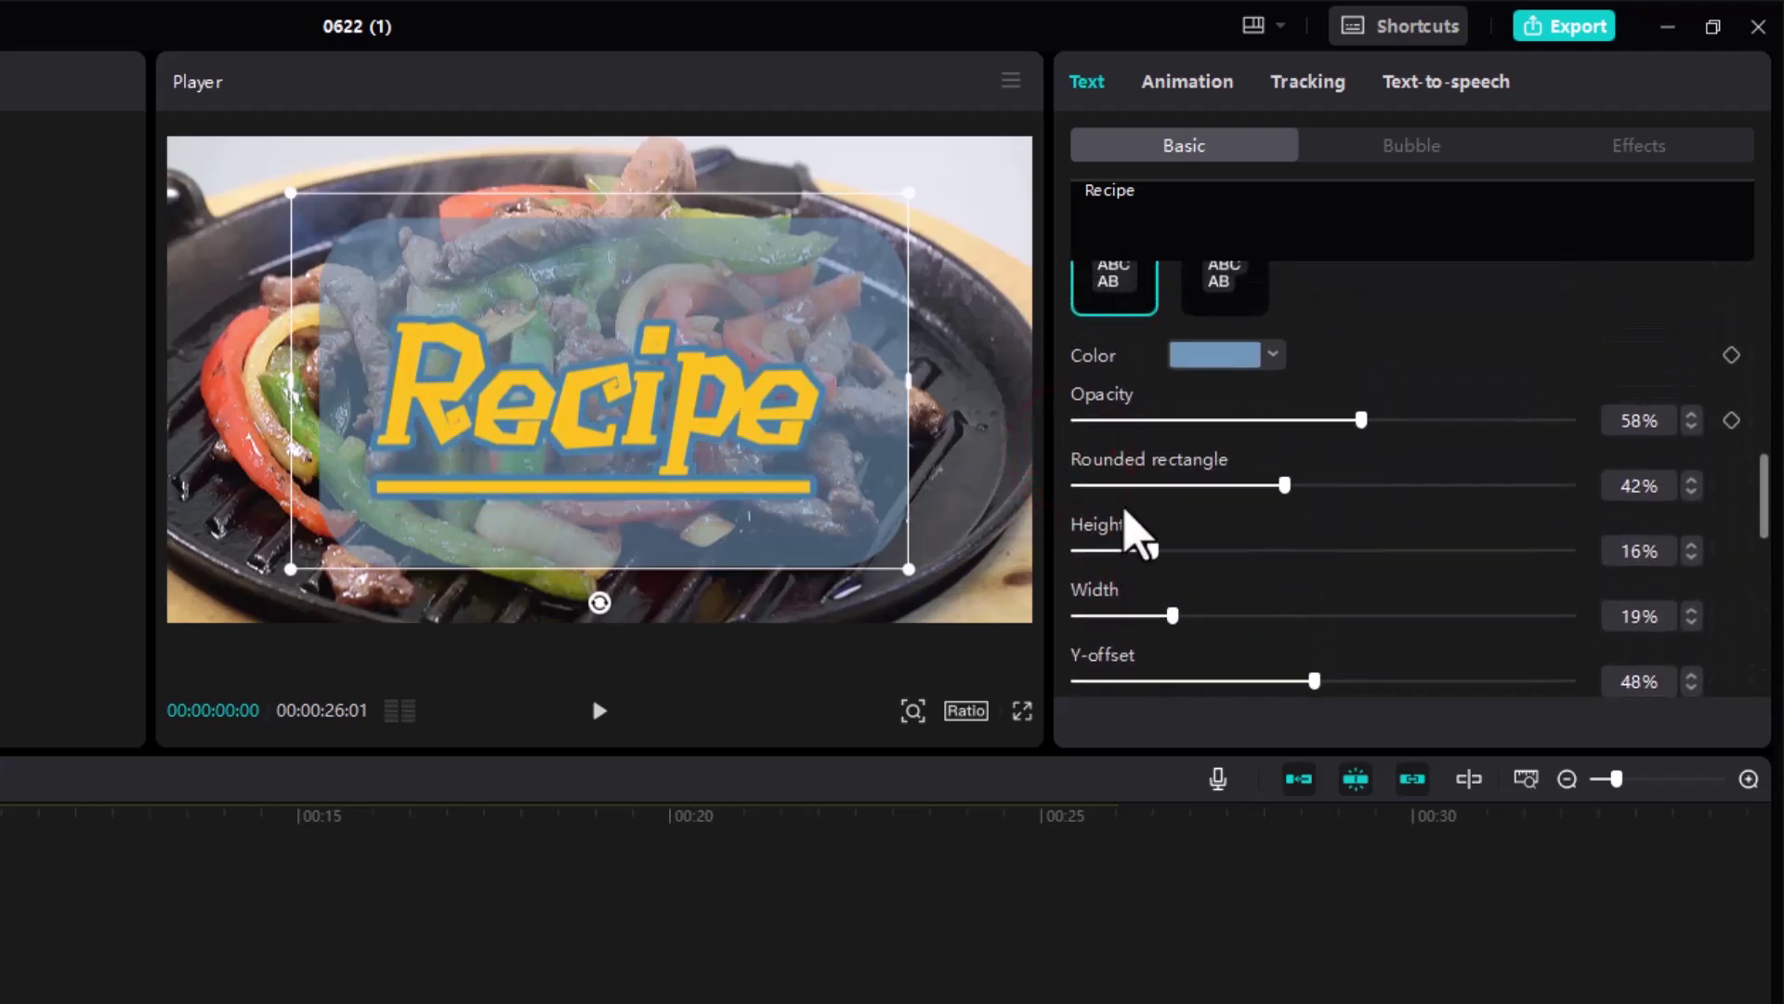
pyautogui.scroll(1, 1136, 530)
pyautogui.click(1078, 442)
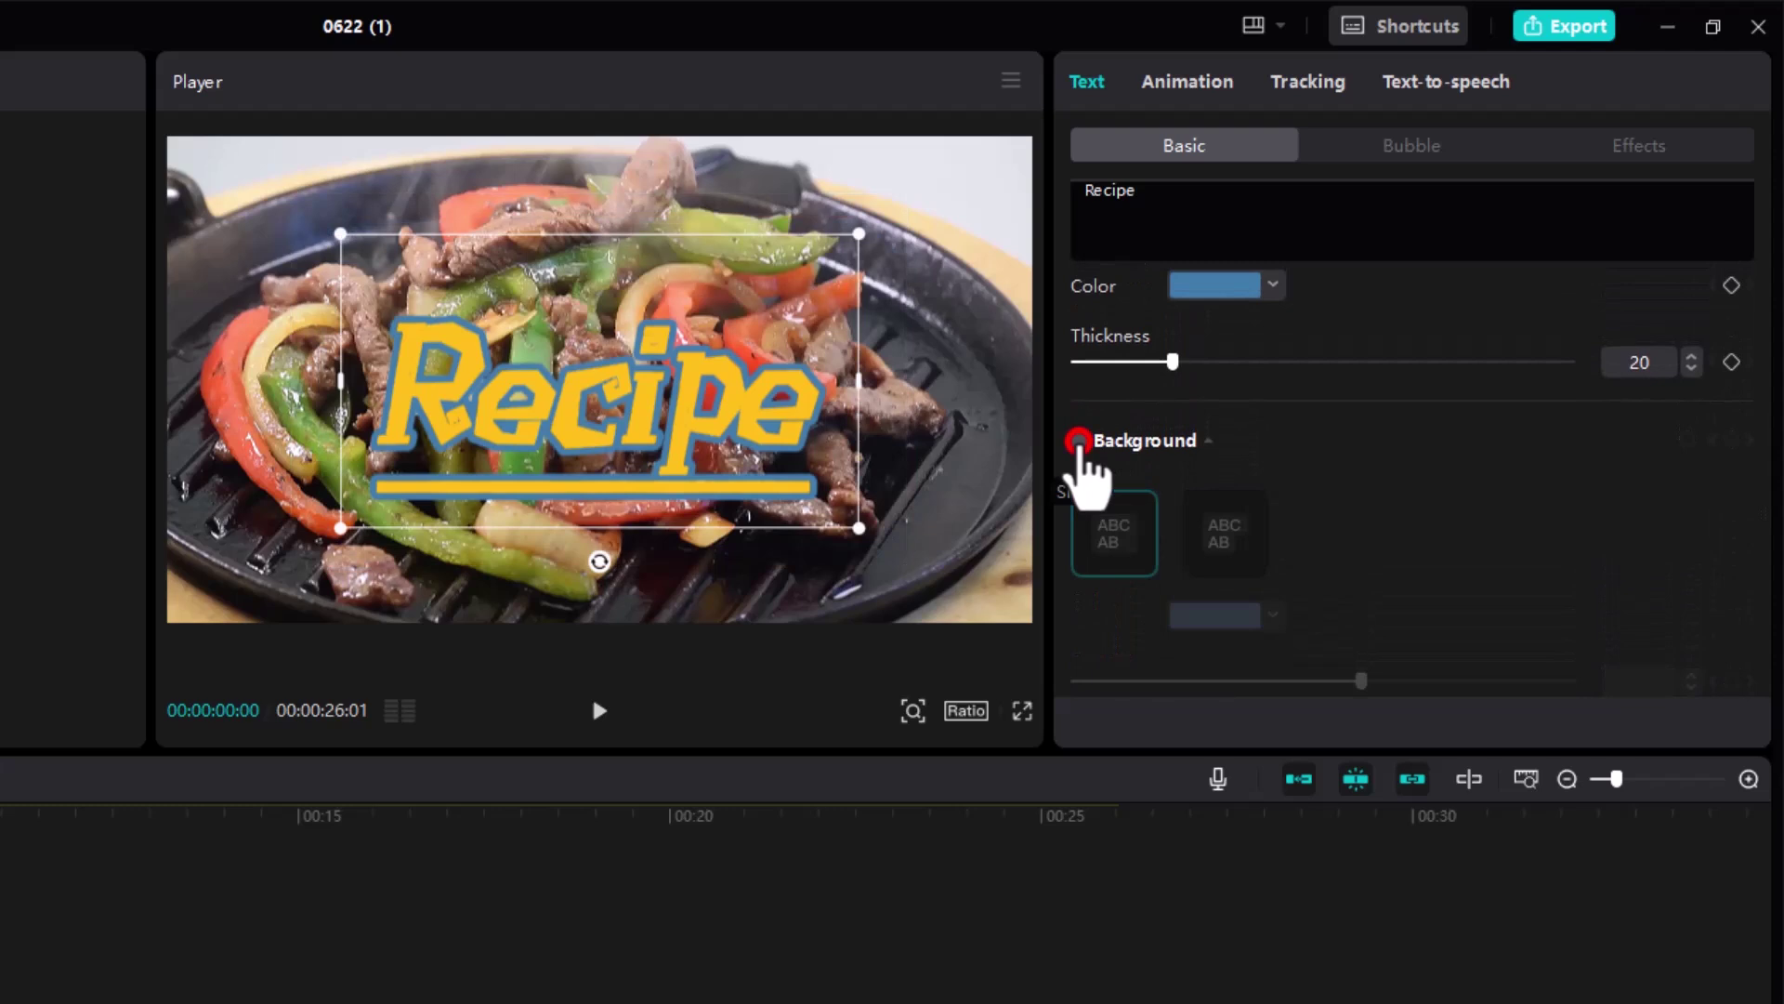
pyautogui.scroll(1, 1175, 548)
pyautogui.scroll(5, 1176, 534)
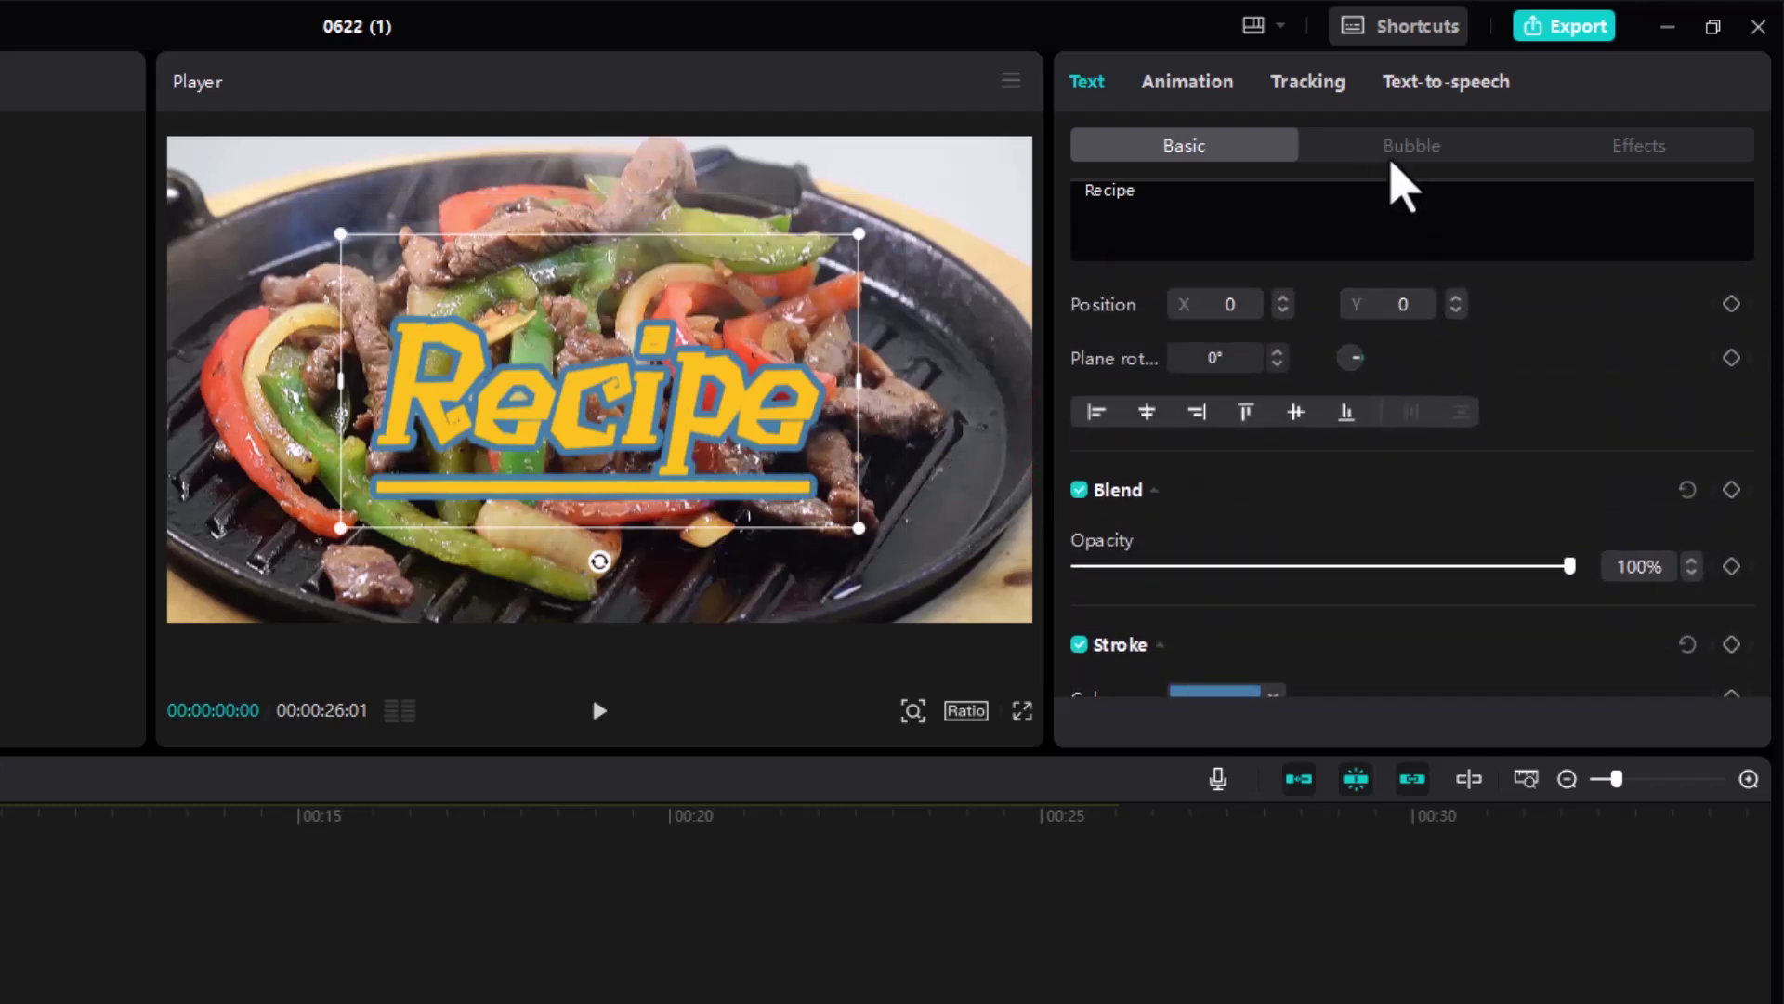
# Preview BAM! starburst, yellow ribbon, white pill, white card, peach card and oval burst bubbles.
pyautogui.click(1394, 146)
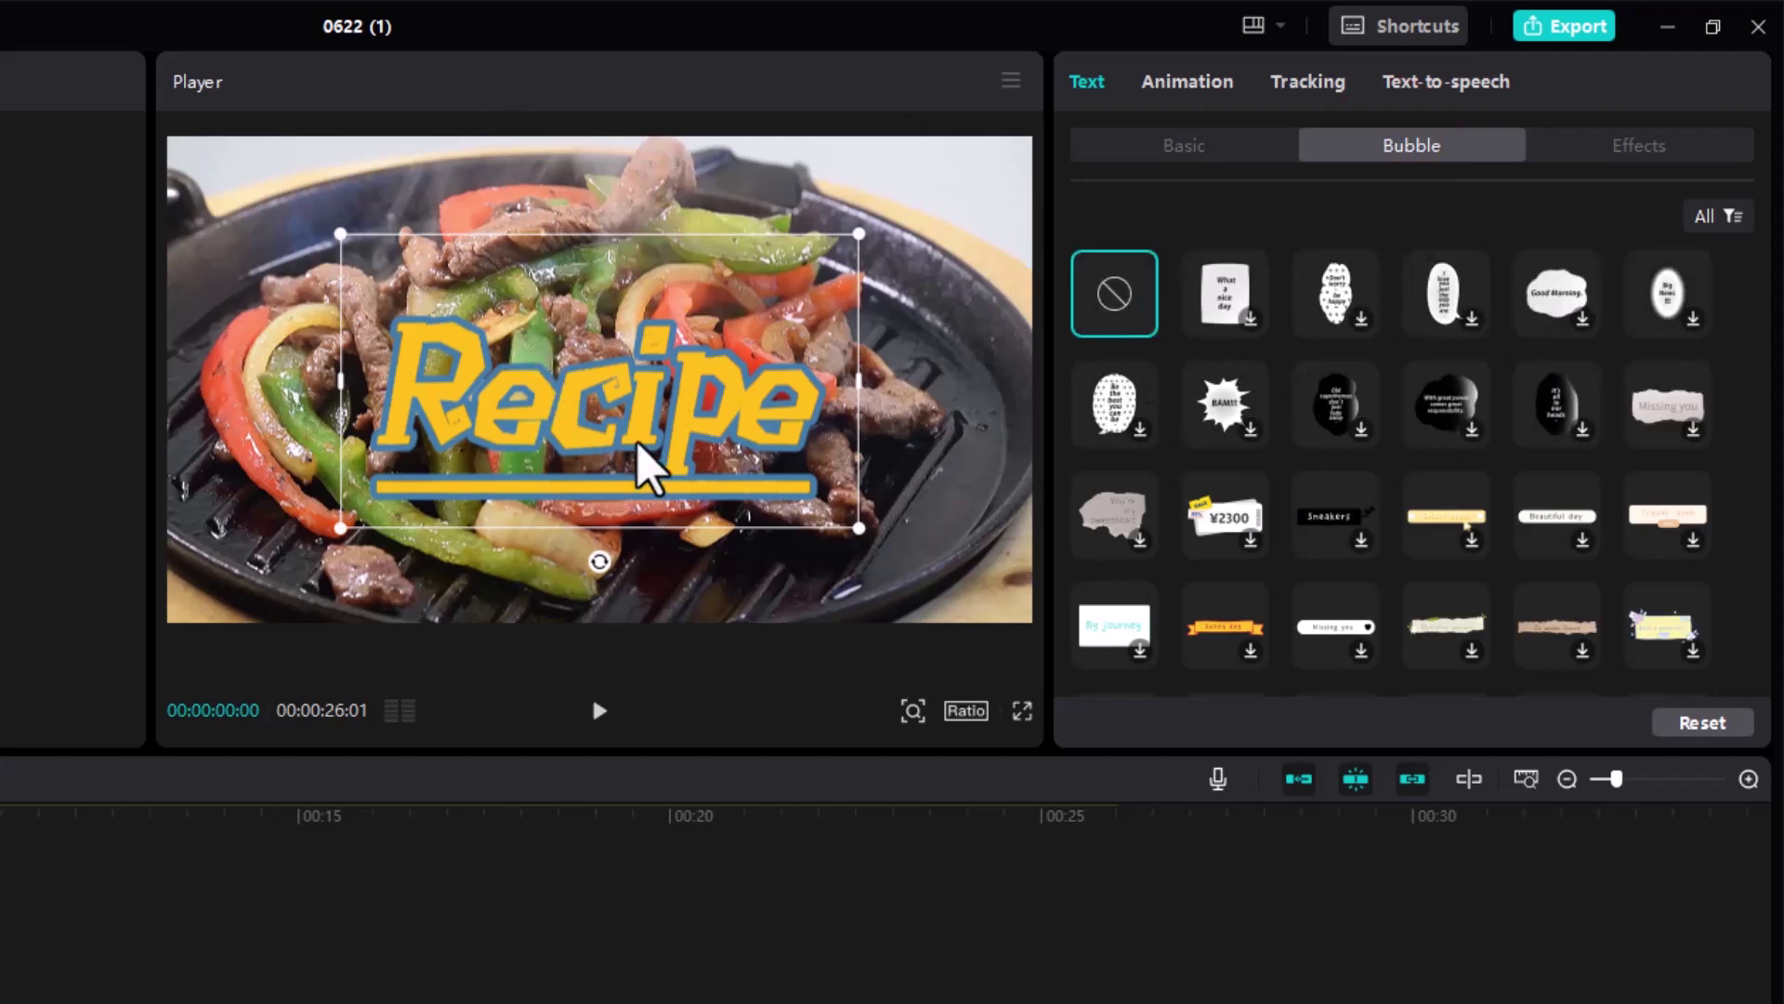
pyautogui.click(1241, 415)
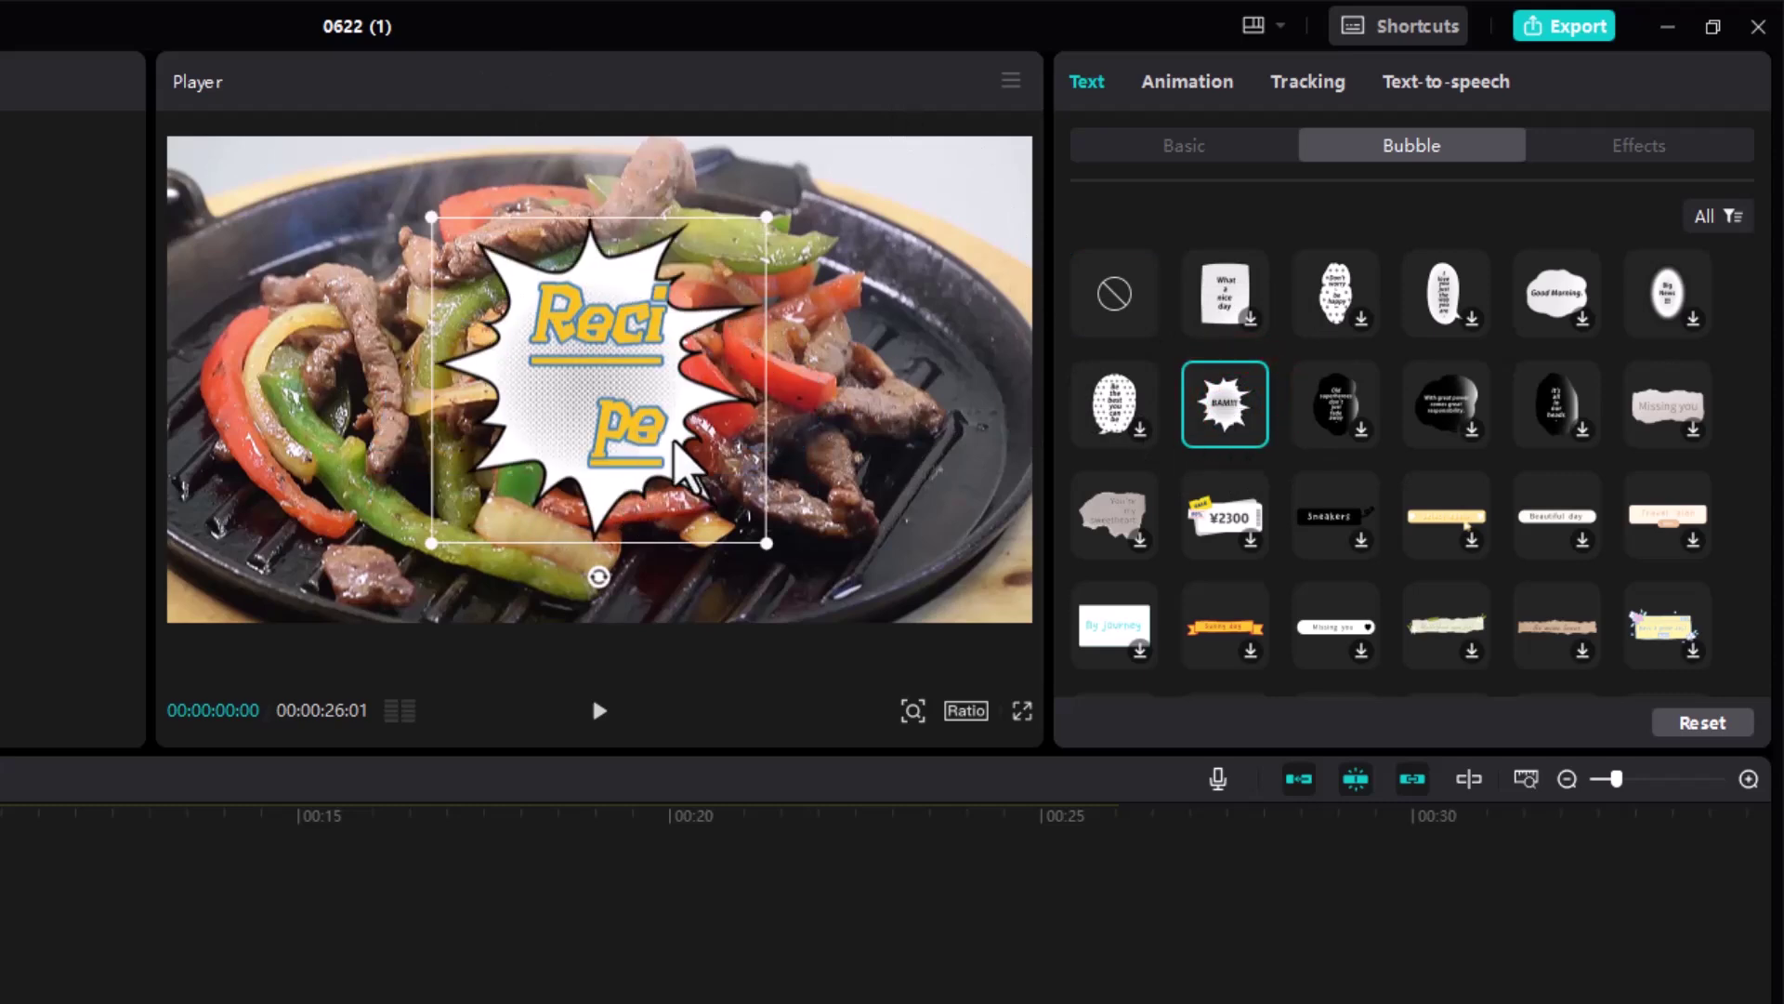
pyautogui.click(1224, 631)
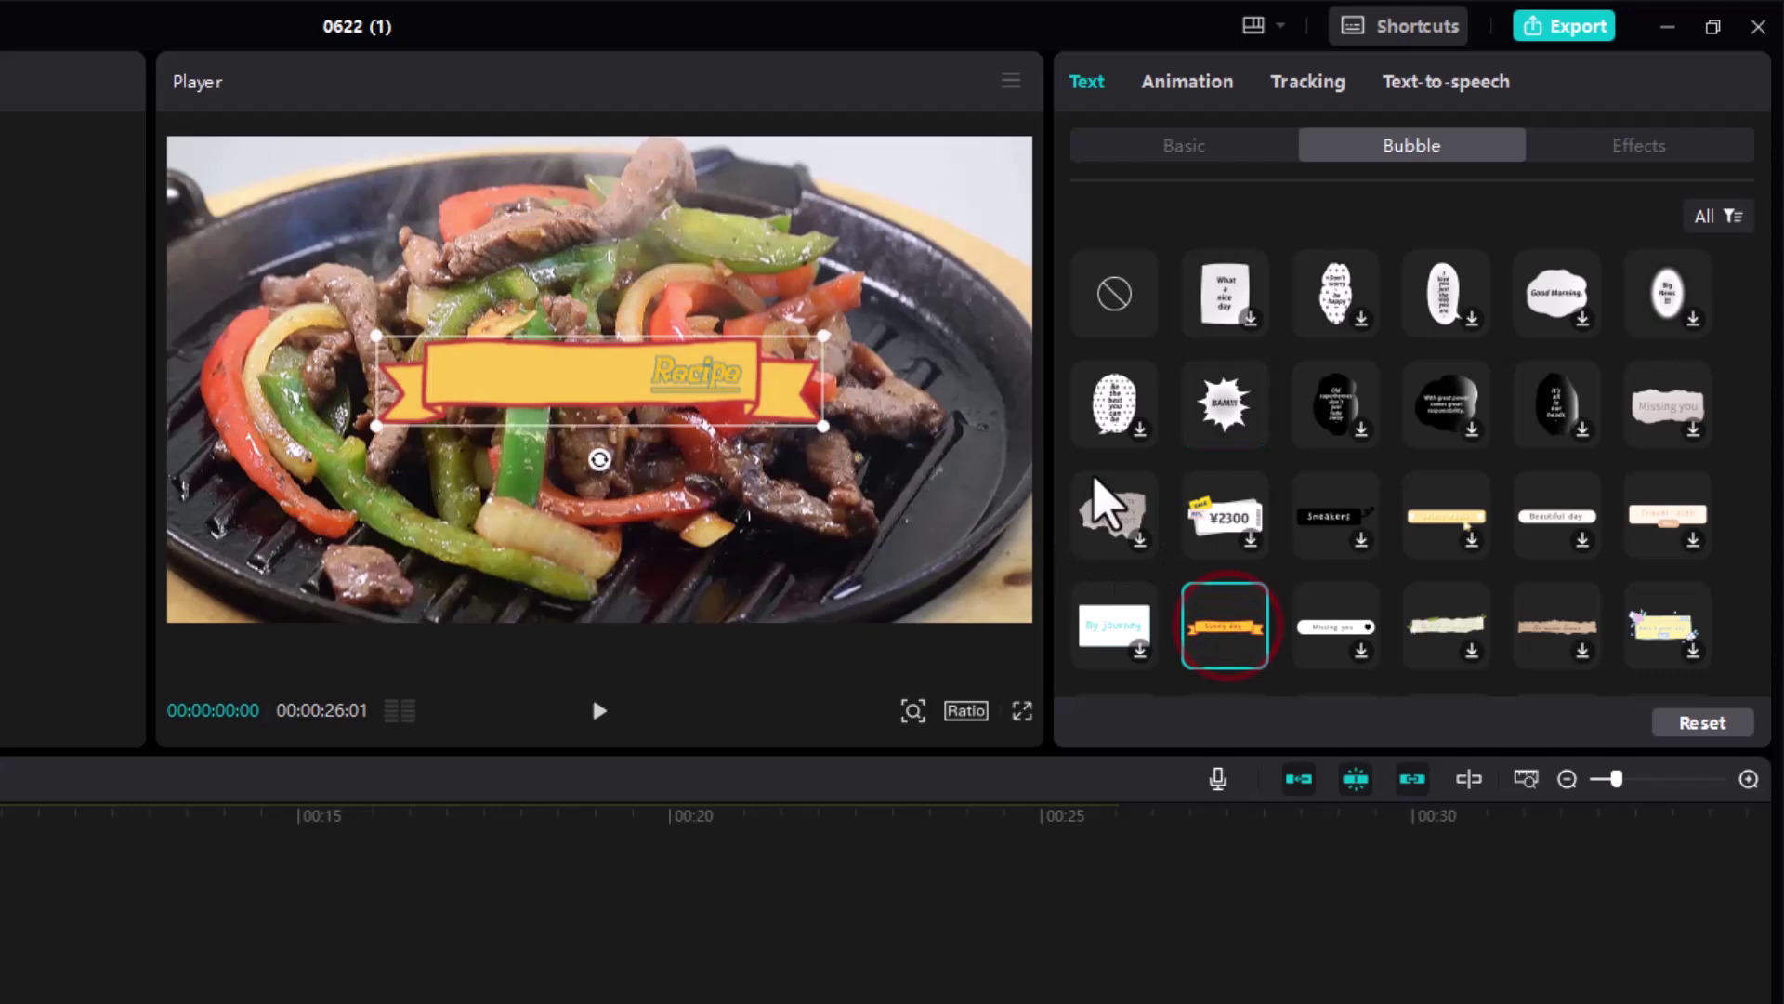
pyautogui.click(1300, 630)
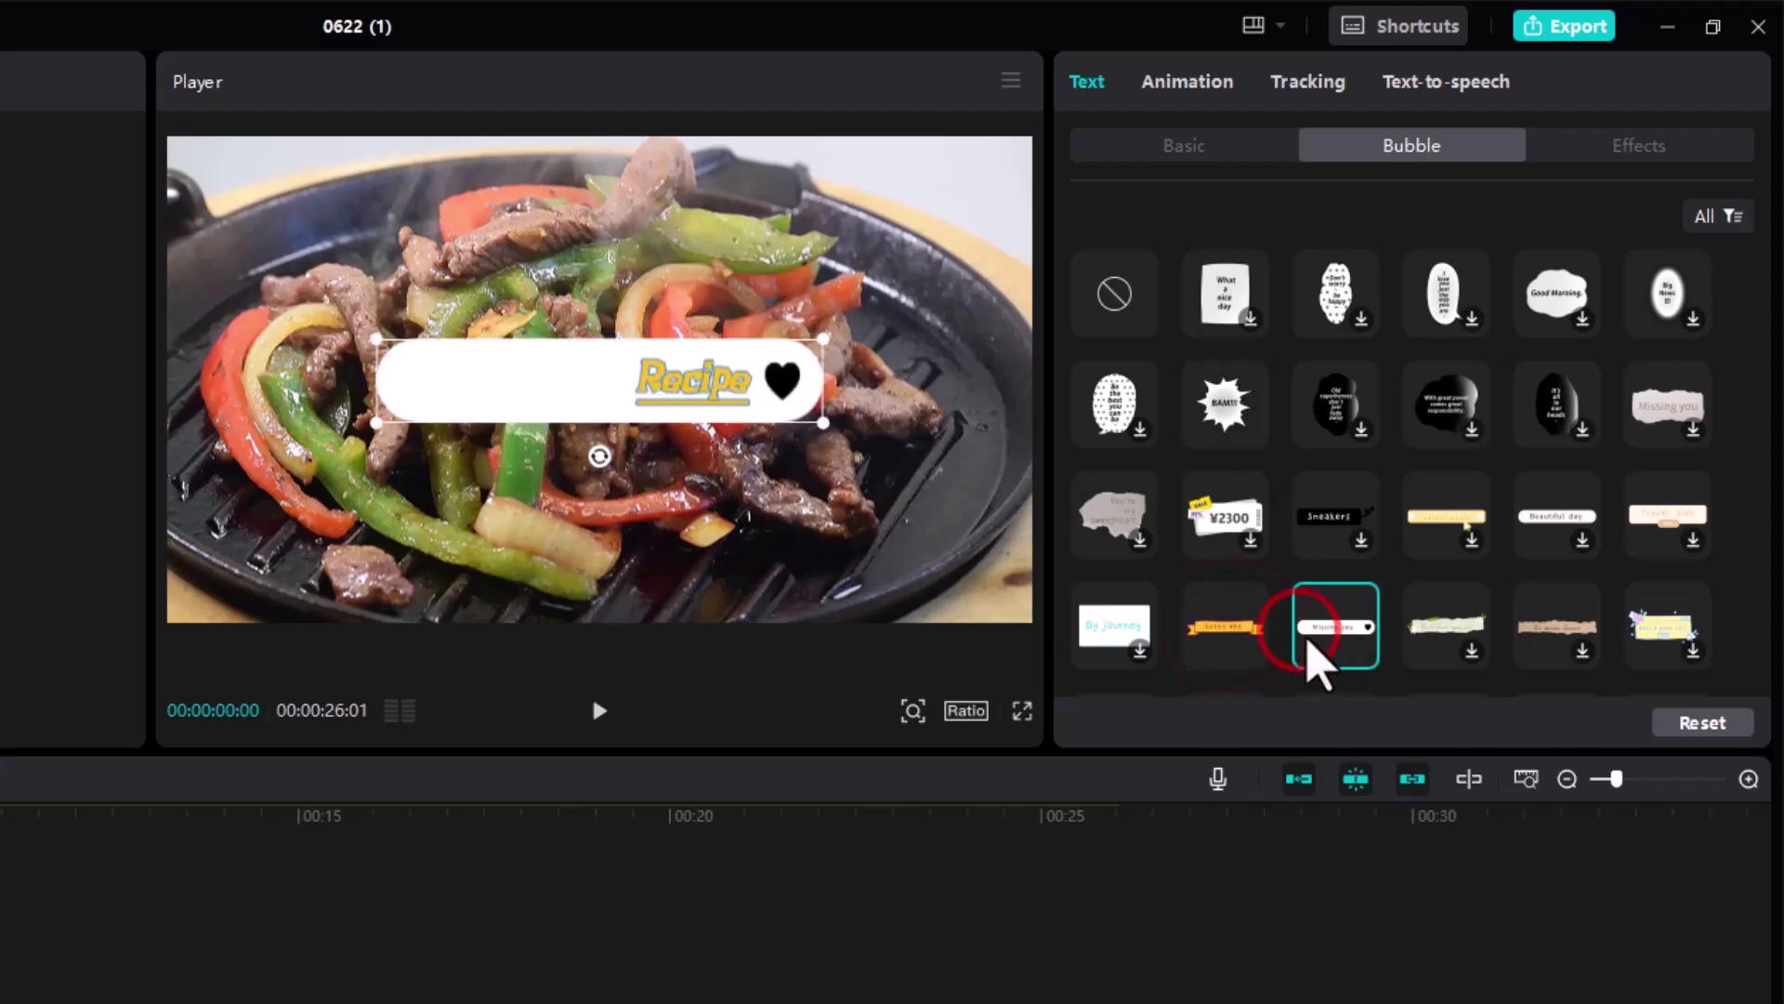
pyautogui.click(1126, 618)
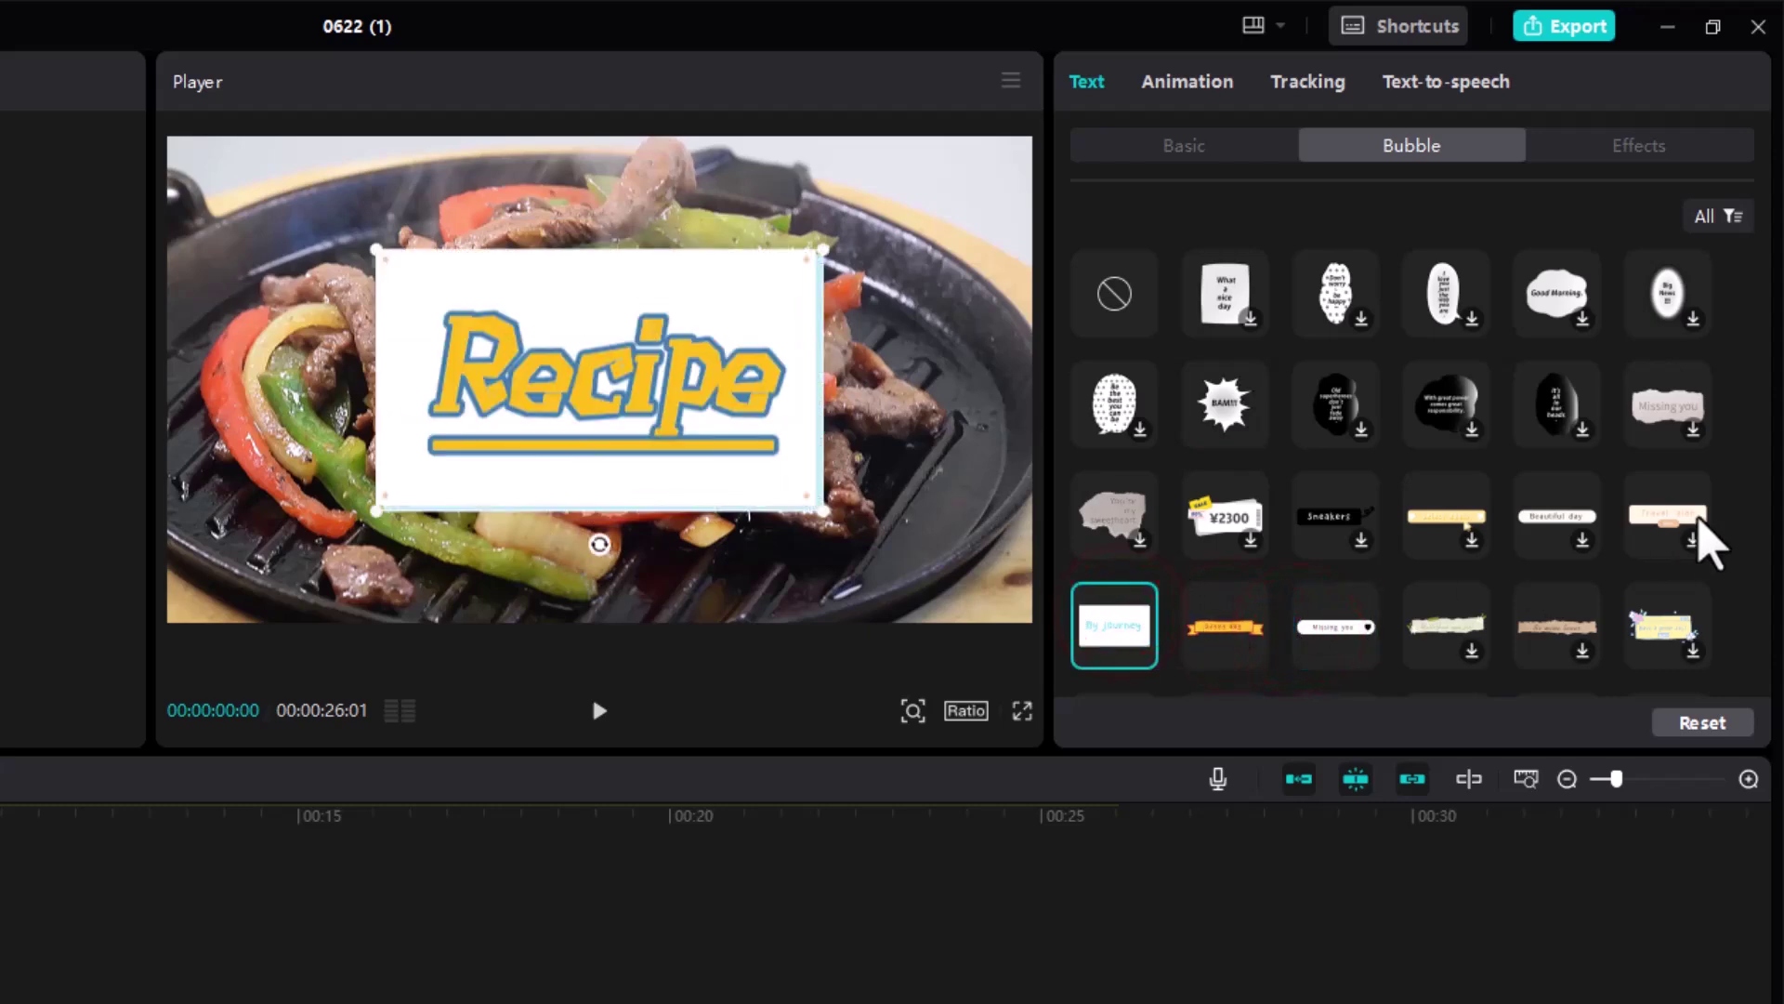
pyautogui.click(1674, 531)
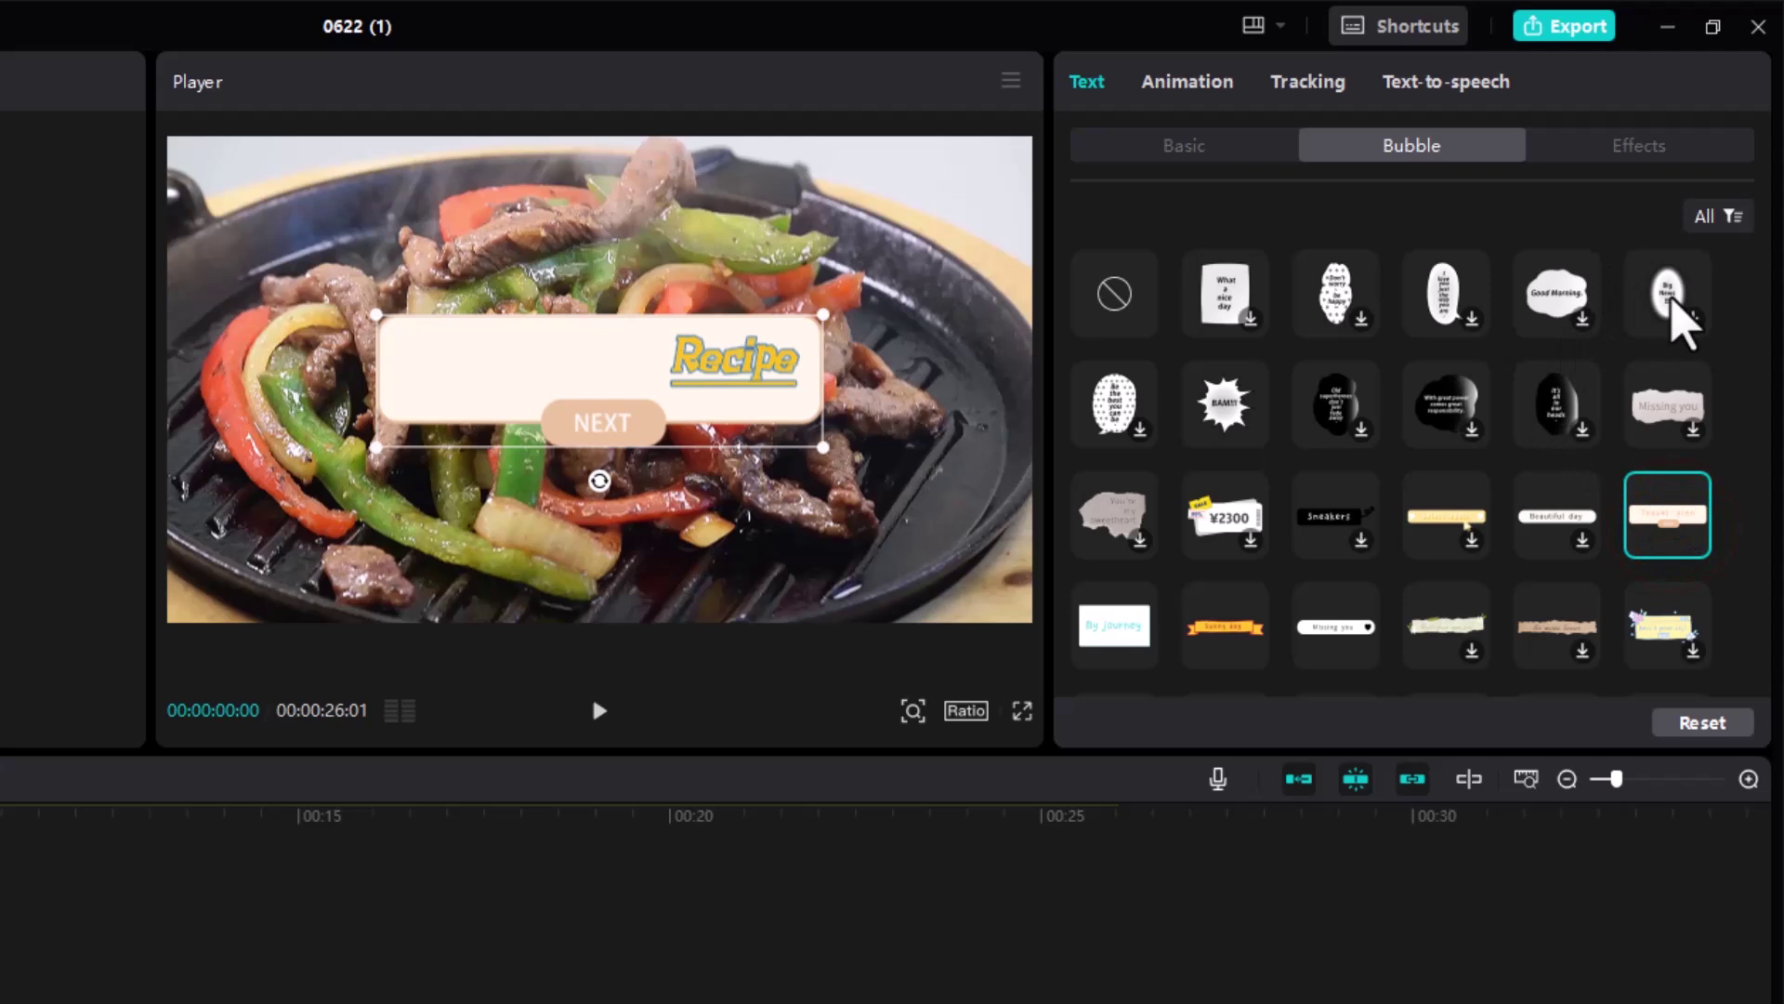
pyautogui.click(1680, 321)
# Try pink neon cloud, blue-outlined cloud, arrow card and purple speech bubbles, then choose None.
pyautogui.scroll(-3, 1565, 358)
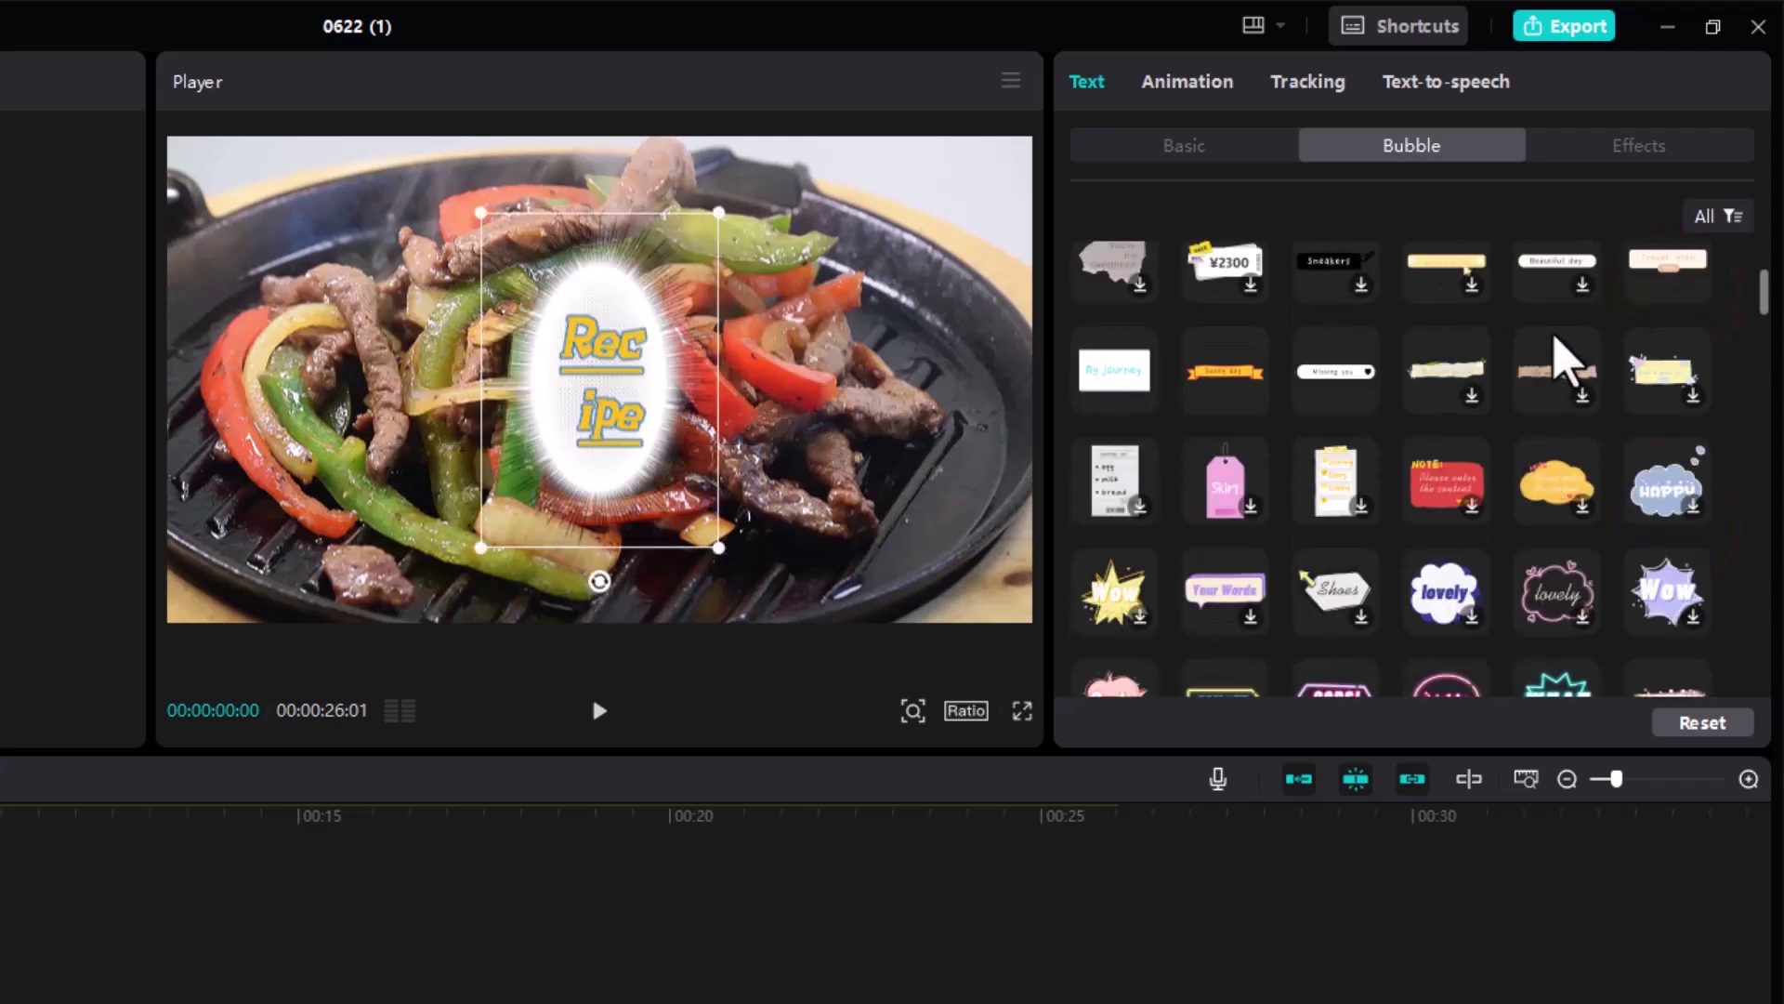
pyautogui.click(1547, 606)
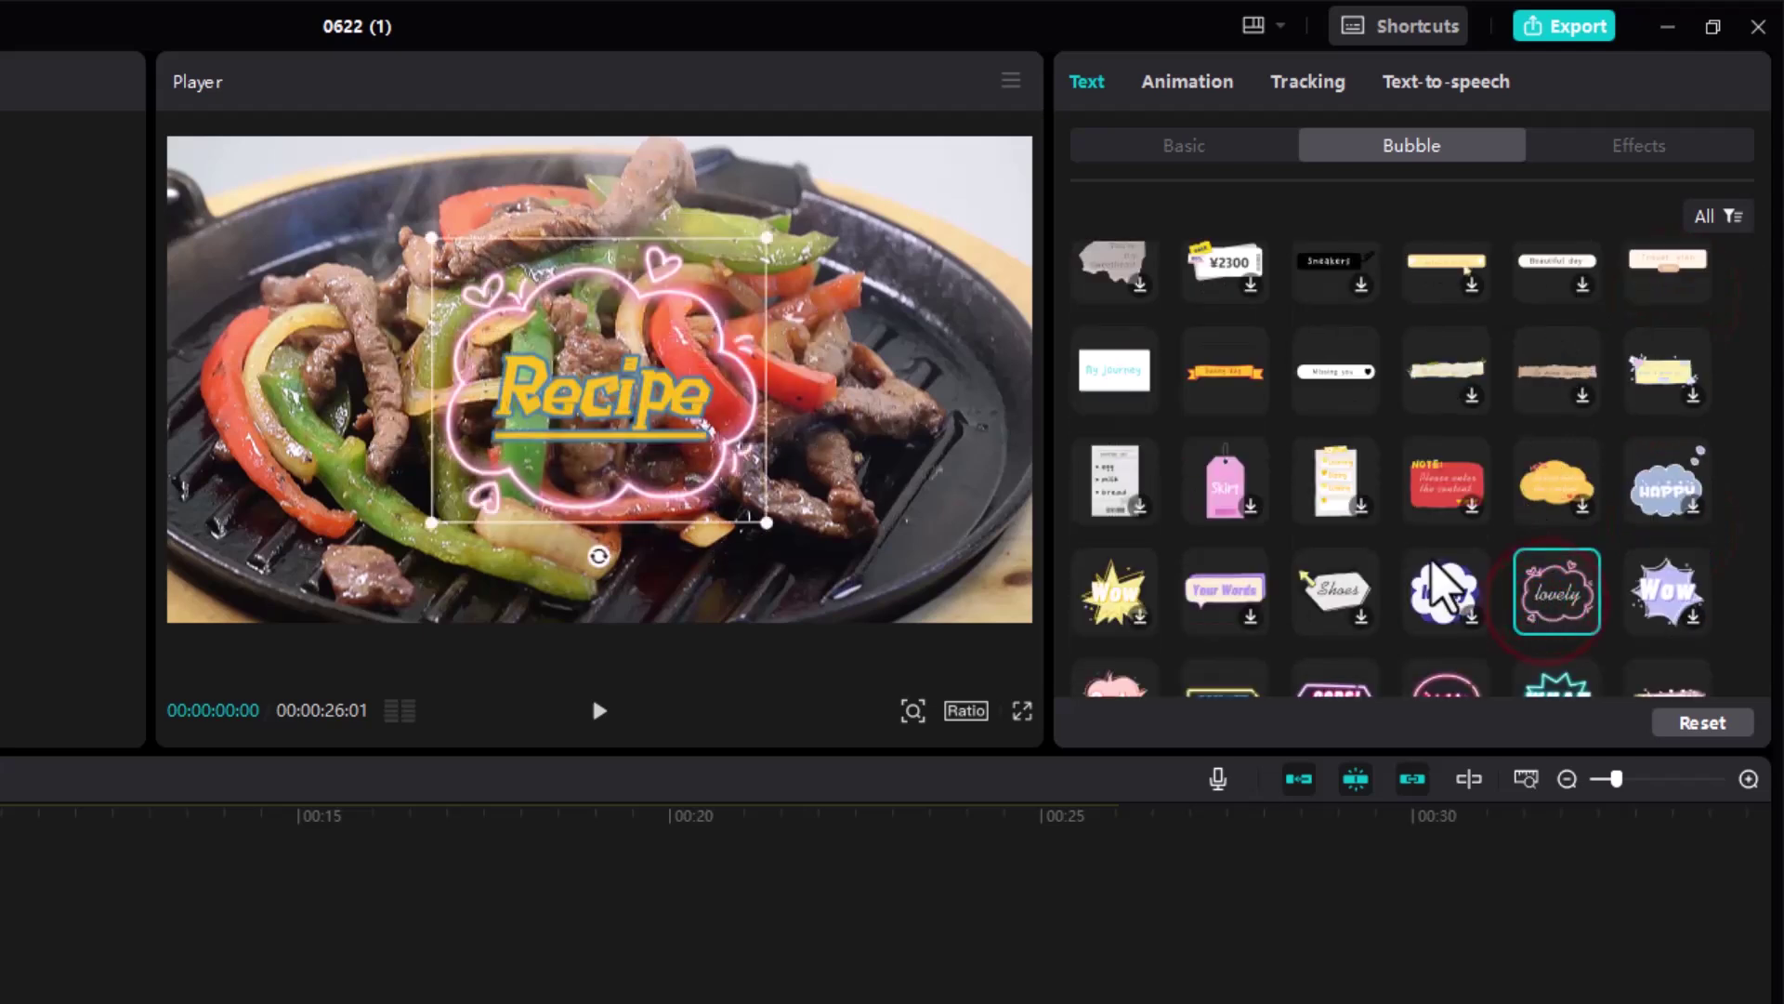
pyautogui.click(1443, 616)
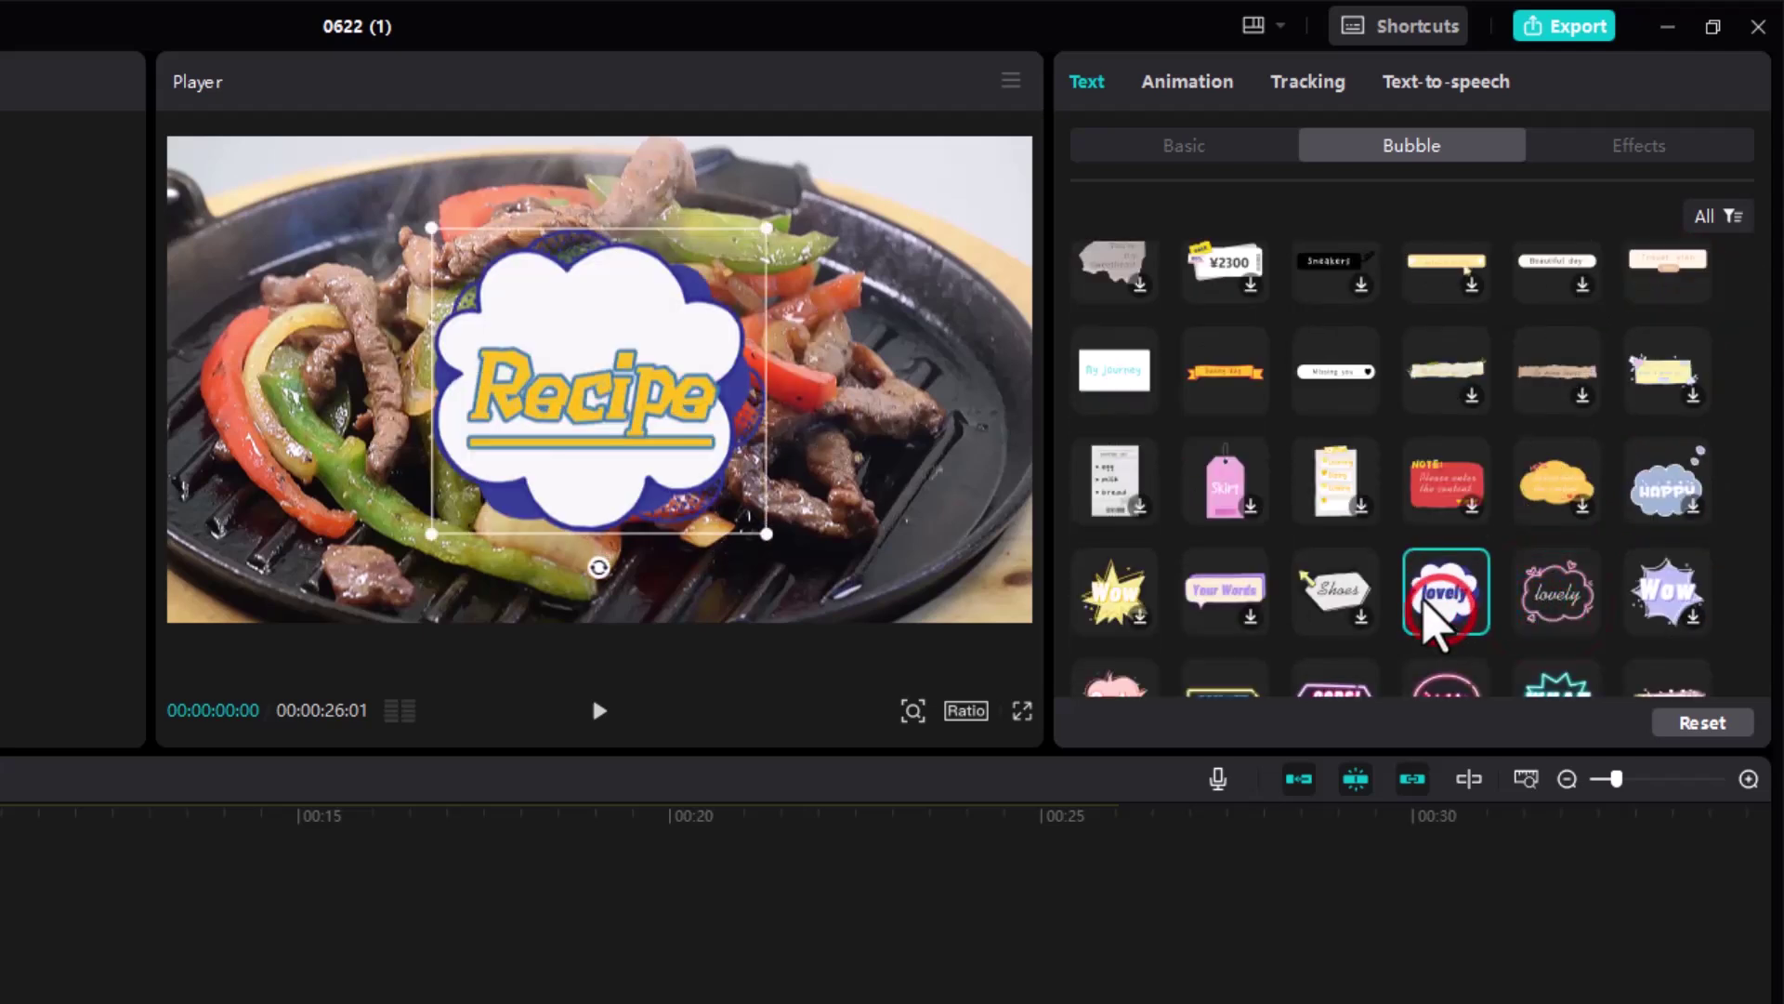
pyautogui.click(1332, 602)
pyautogui.click(1225, 606)
pyautogui.scroll(3, 1282, 585)
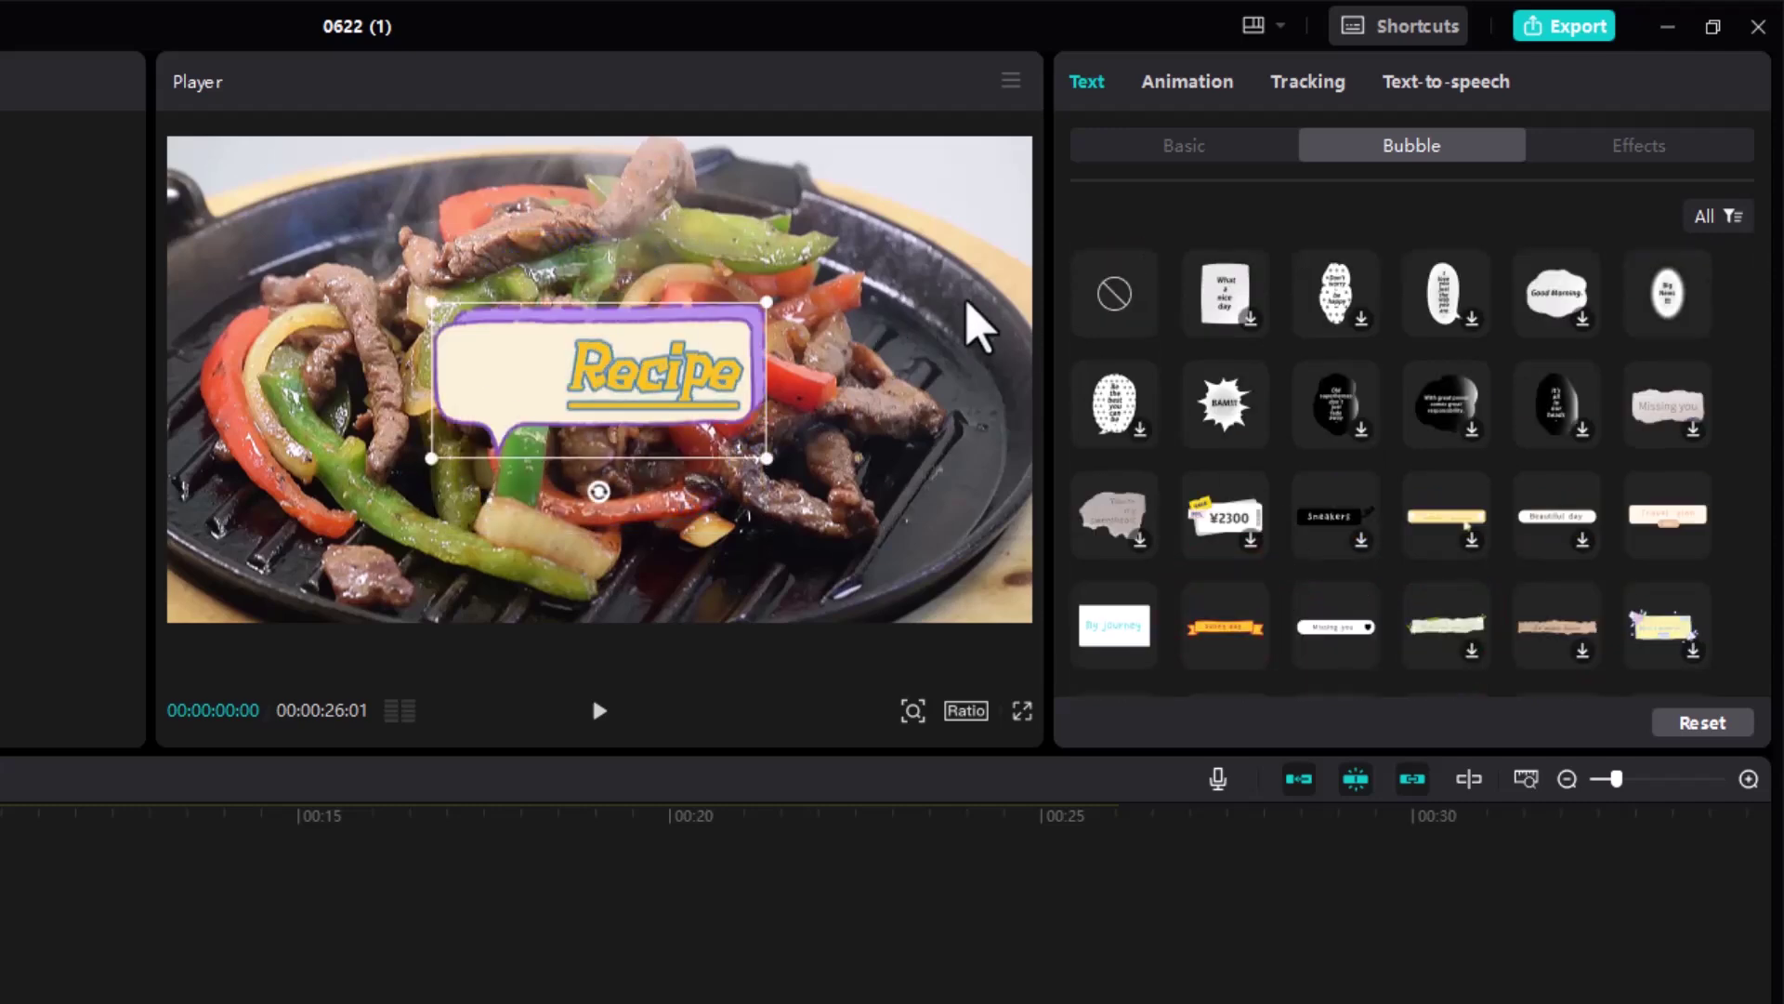
pyautogui.click(1120, 292)
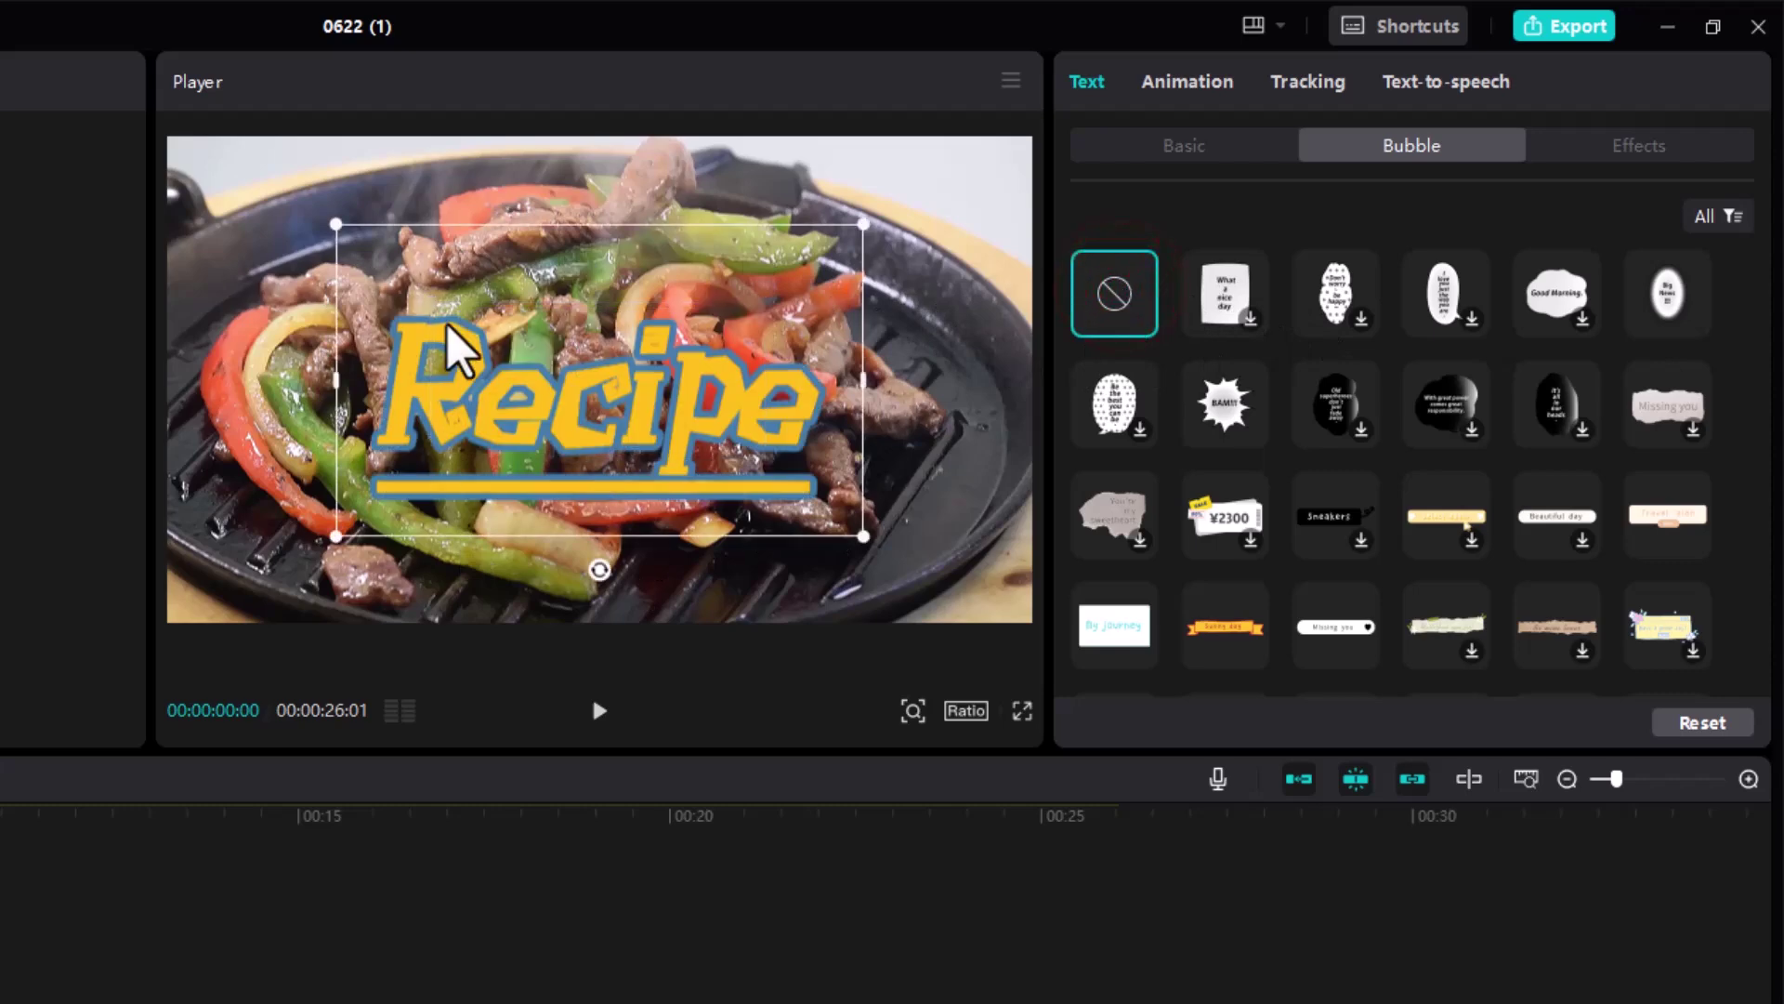
# Try red-and-white, silver outlined and rainbow text effects, then apply the plain white preset.
pyautogui.click(1639, 148)
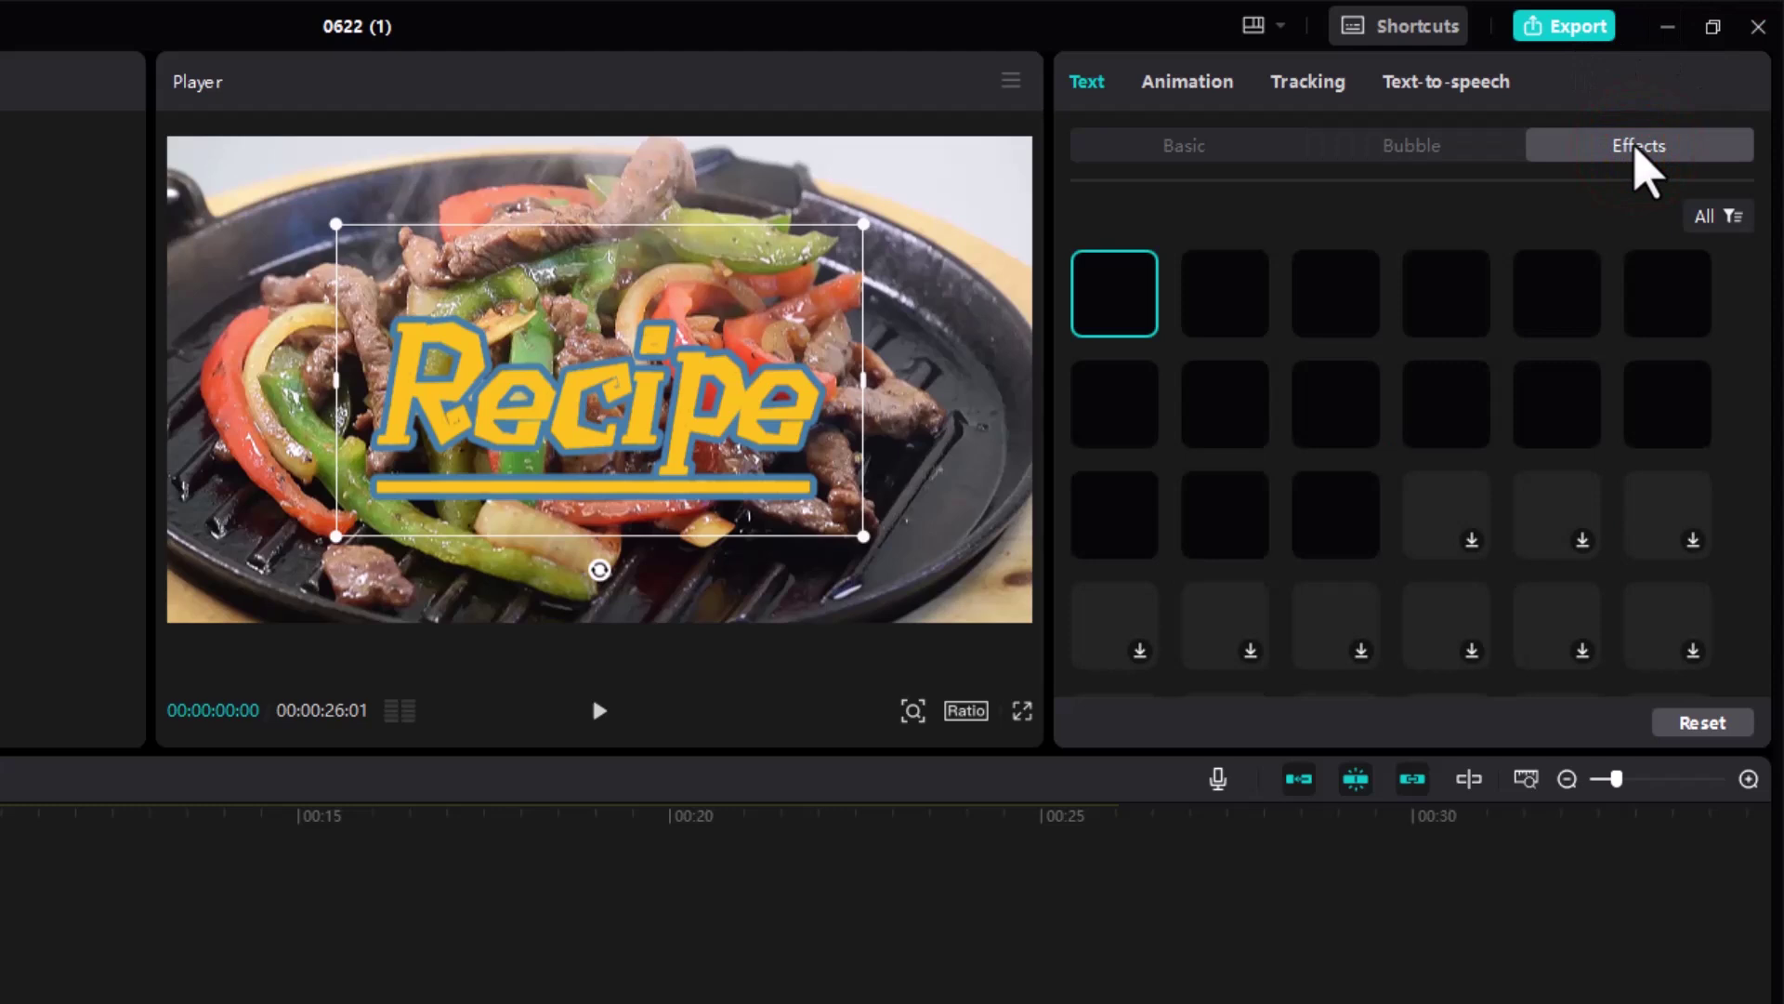
pyautogui.click(1452, 293)
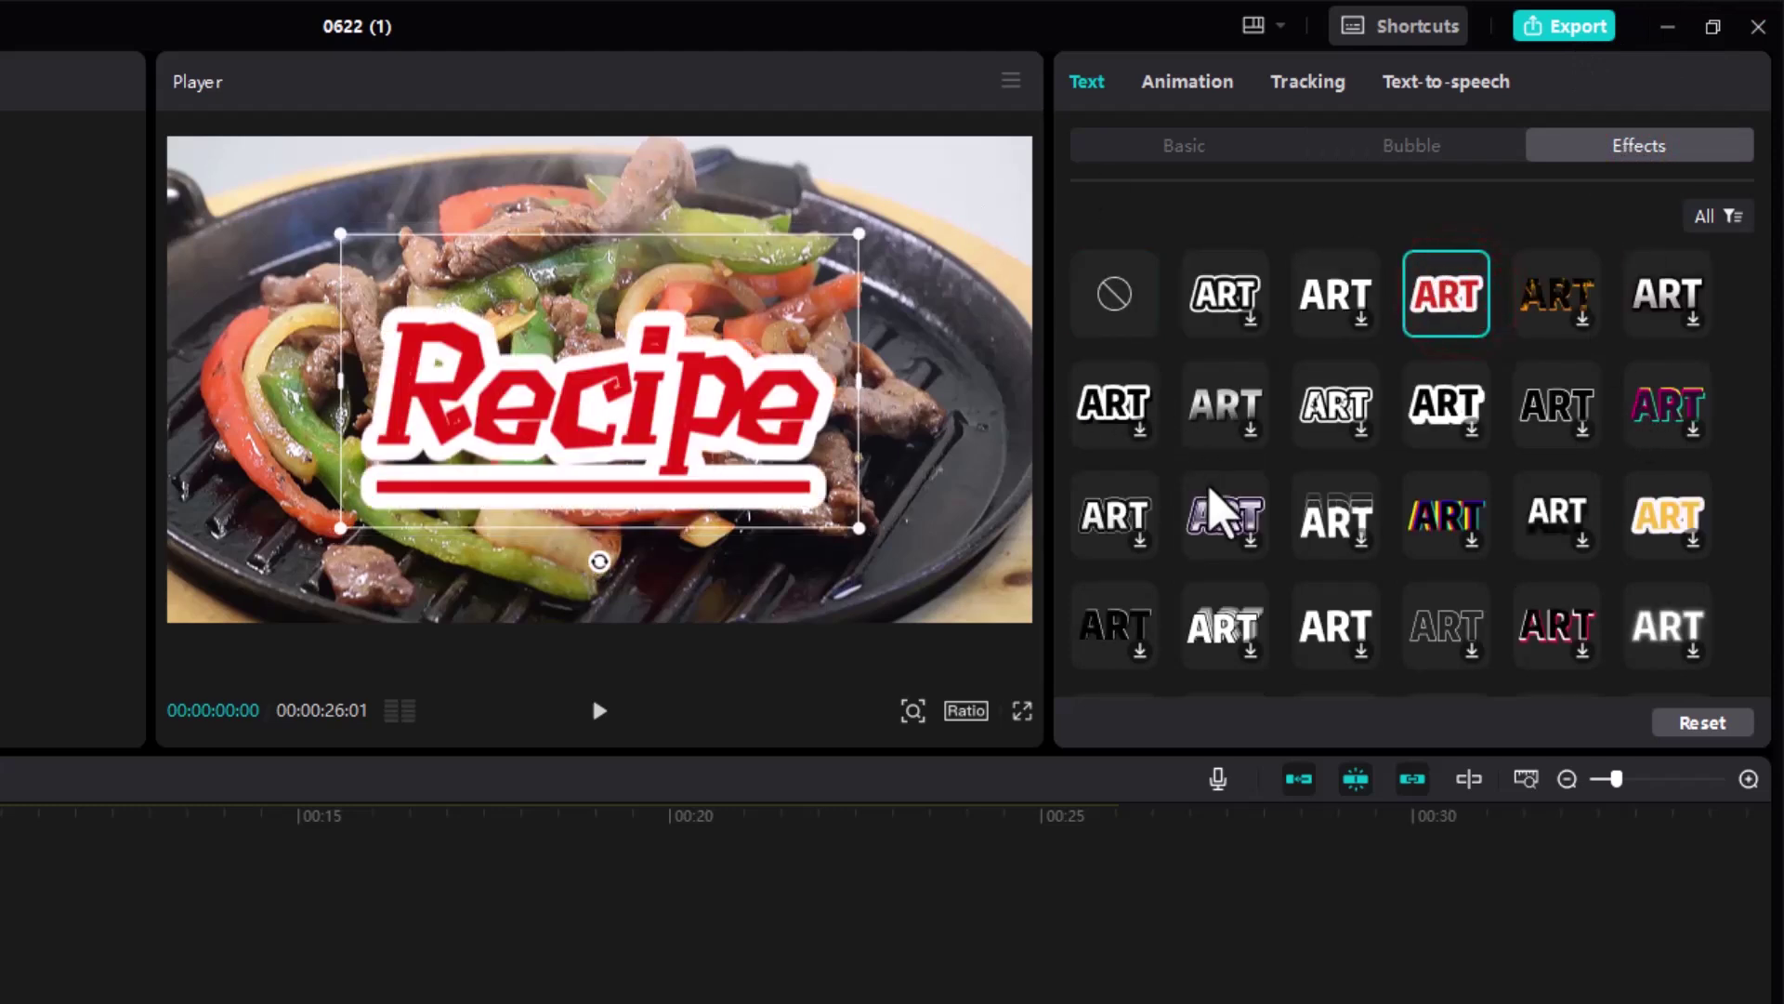
pyautogui.click(1228, 522)
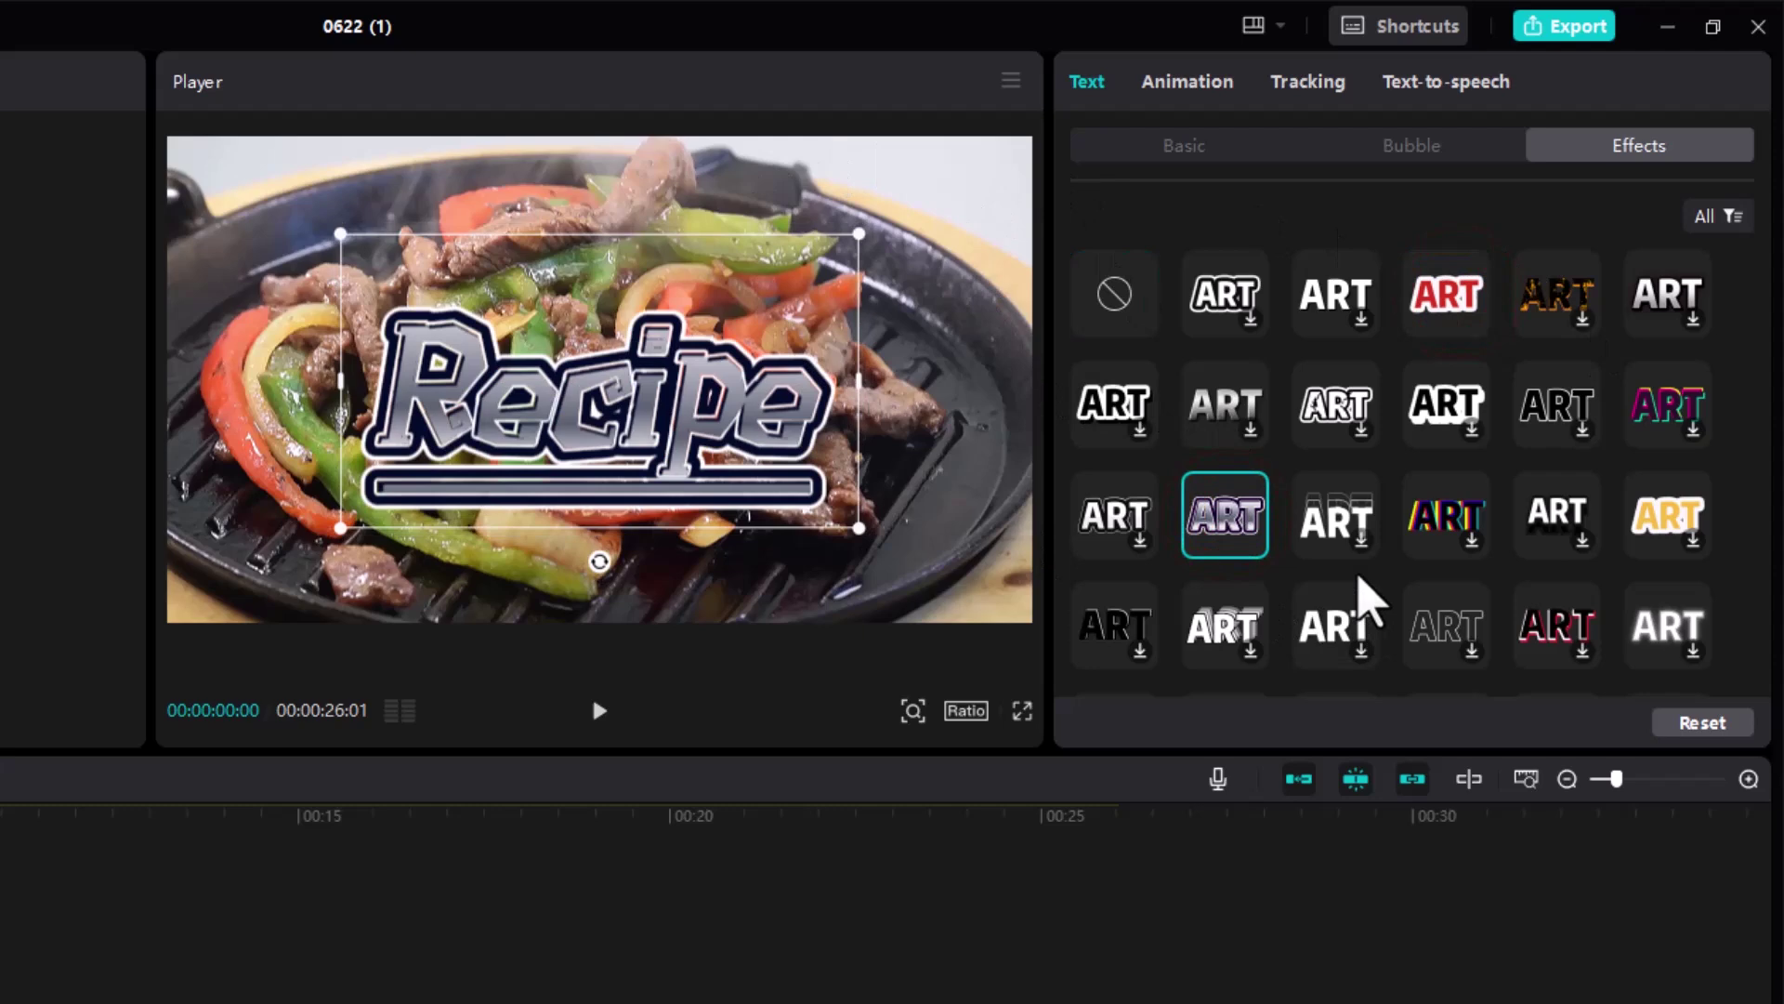
pyautogui.click(1465, 517)
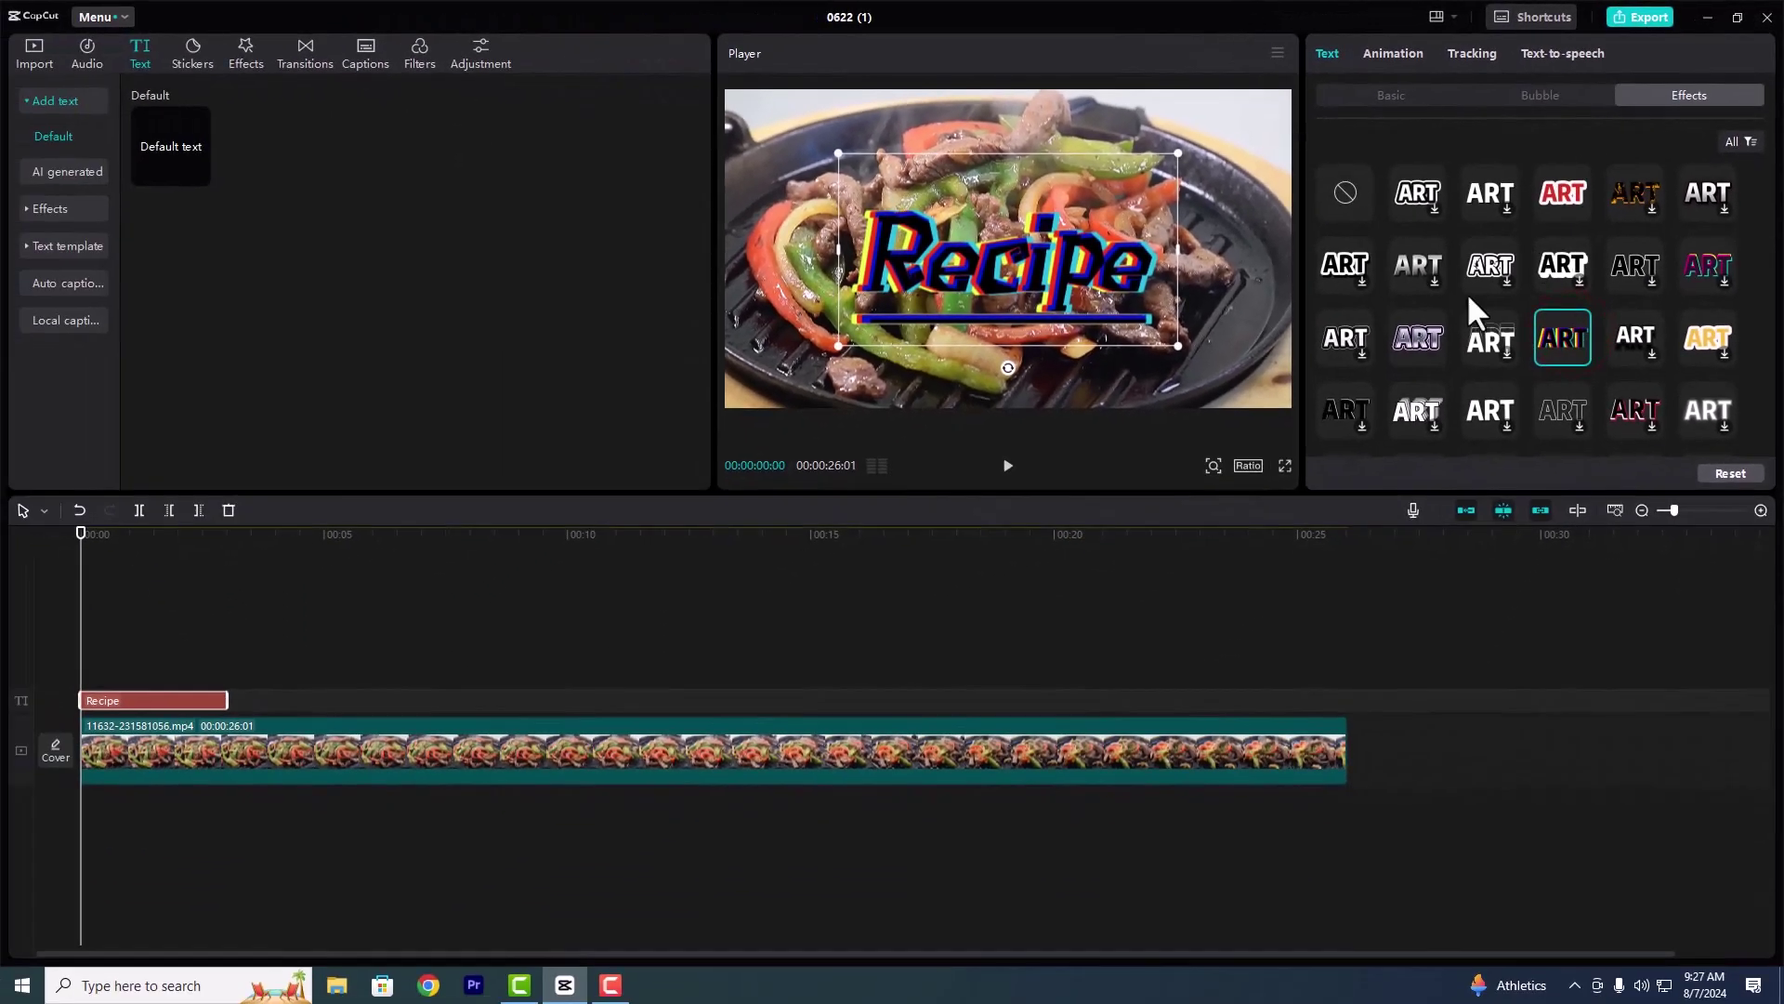
pyautogui.click(1492, 409)
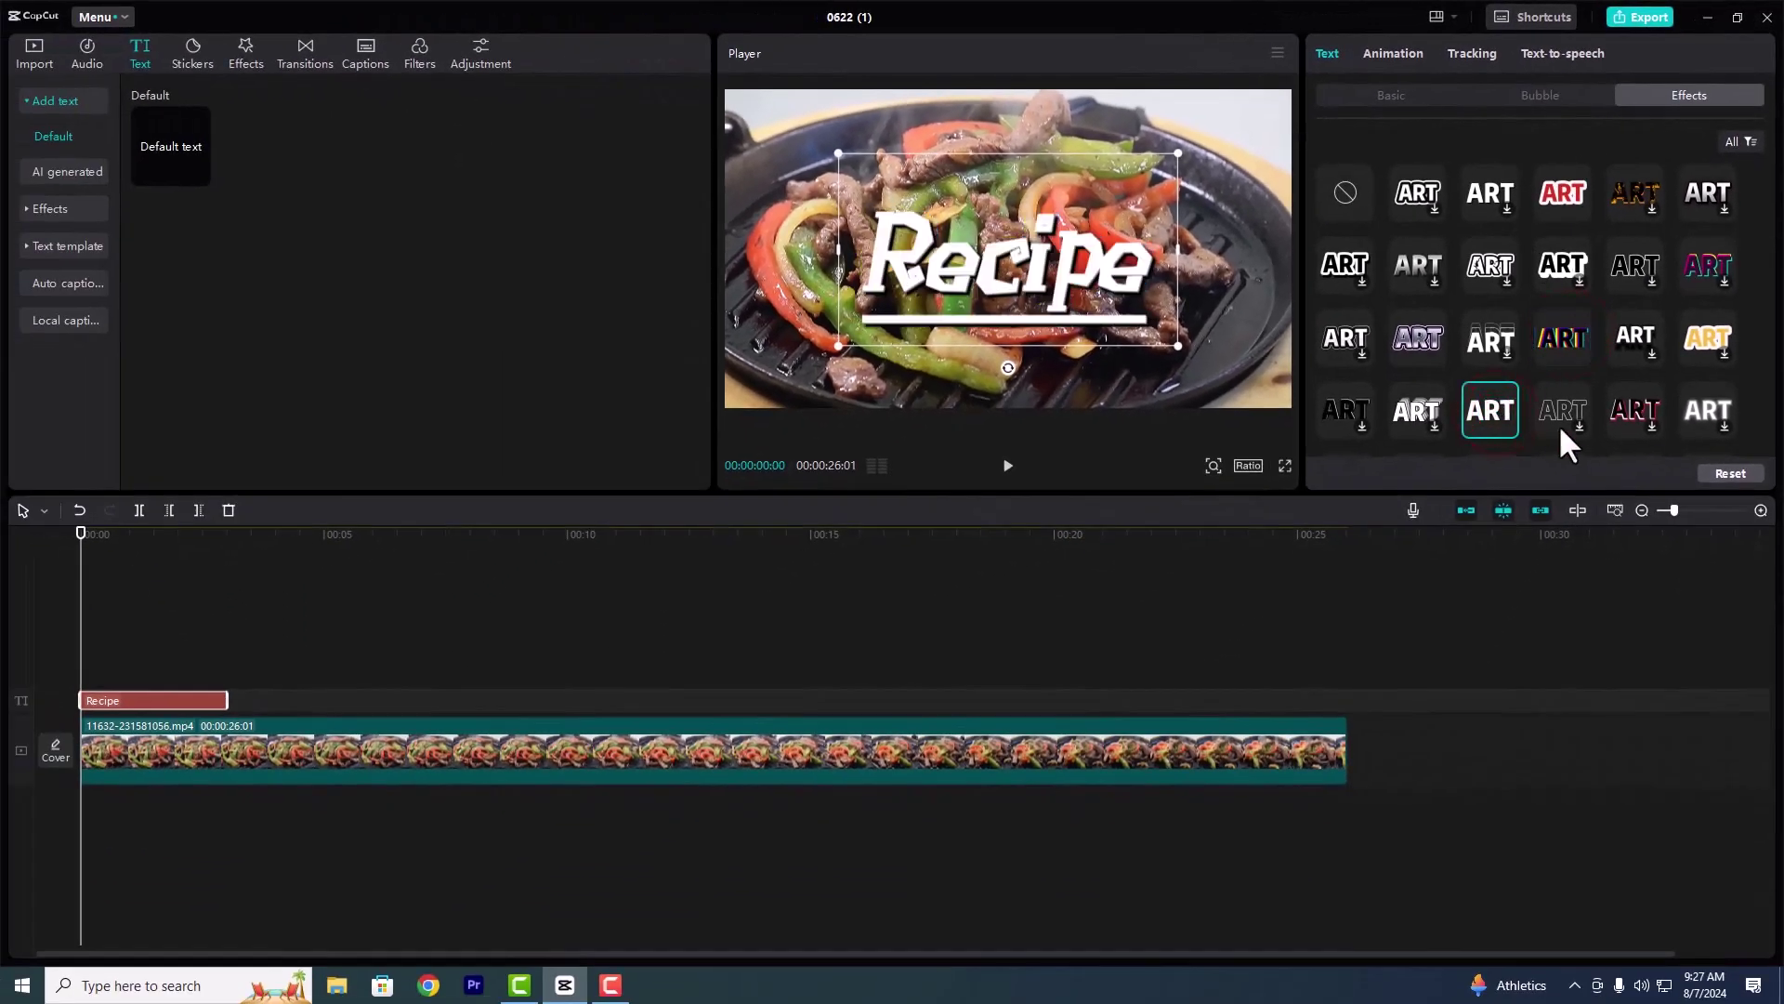